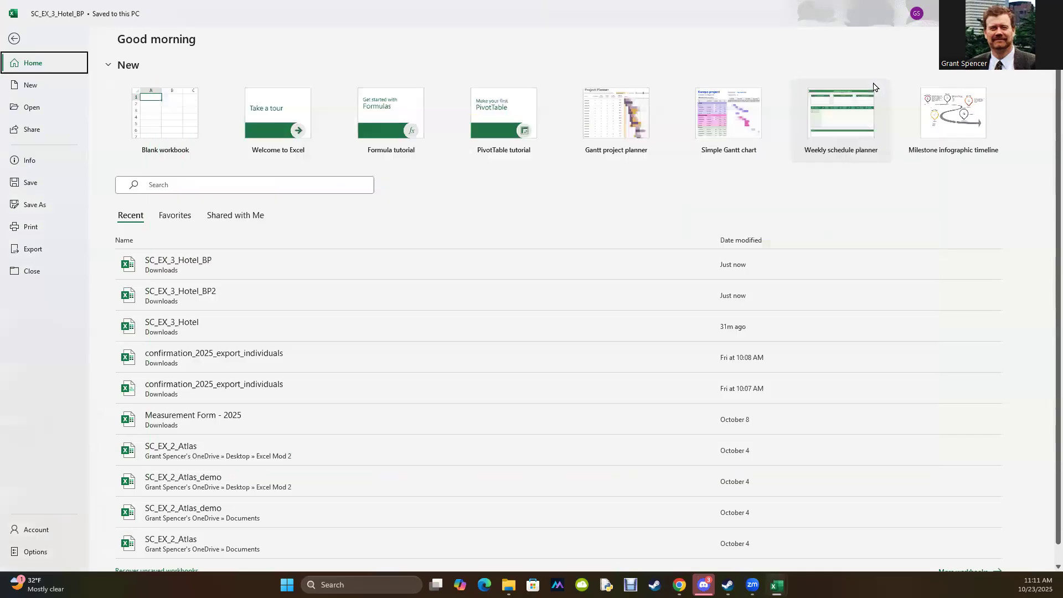
- Return to the SC_EX_3_Hotel_BP worksheet and arrange it side by side with the MindTap reading in the browser
{"action": "left_click", "coordinate": [873, 87]}
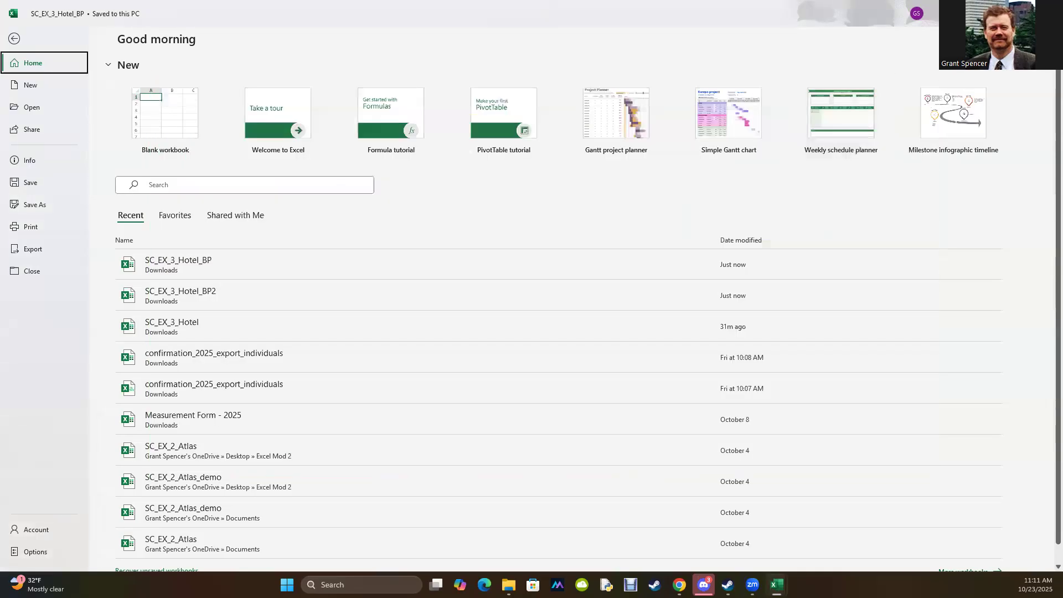
{"action": "left_click", "coordinate": [18, 37]}
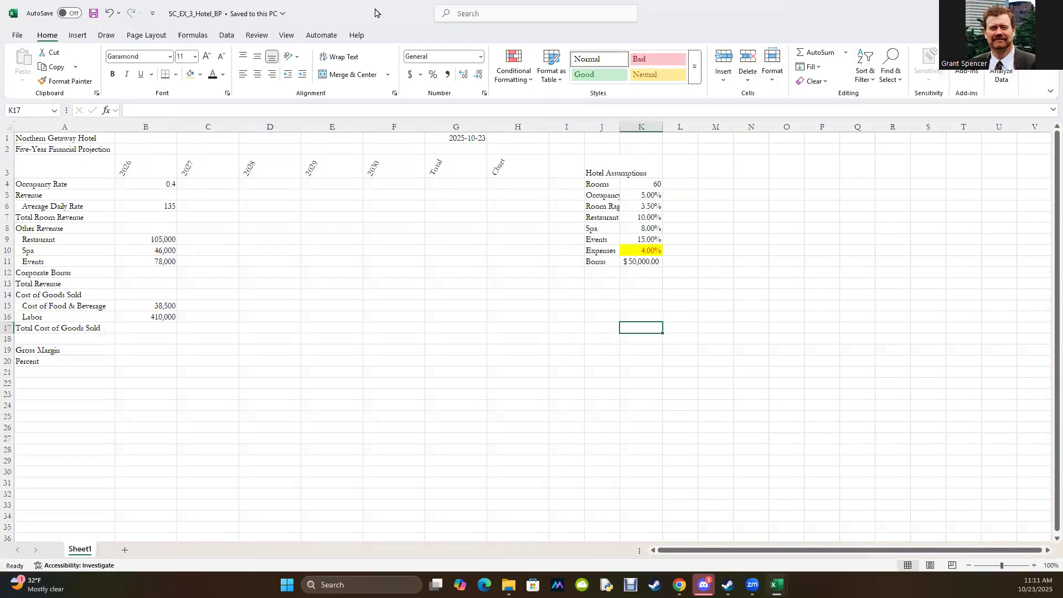
{"action": "key", "text": "alt+Tab"}
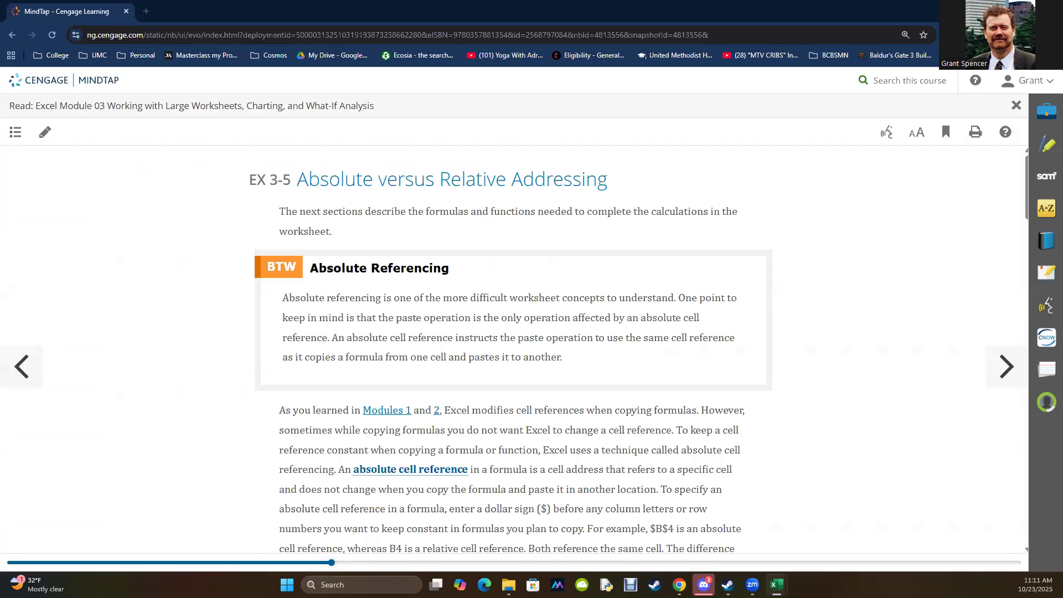
{"action": "key", "text": "alt+Tab"}
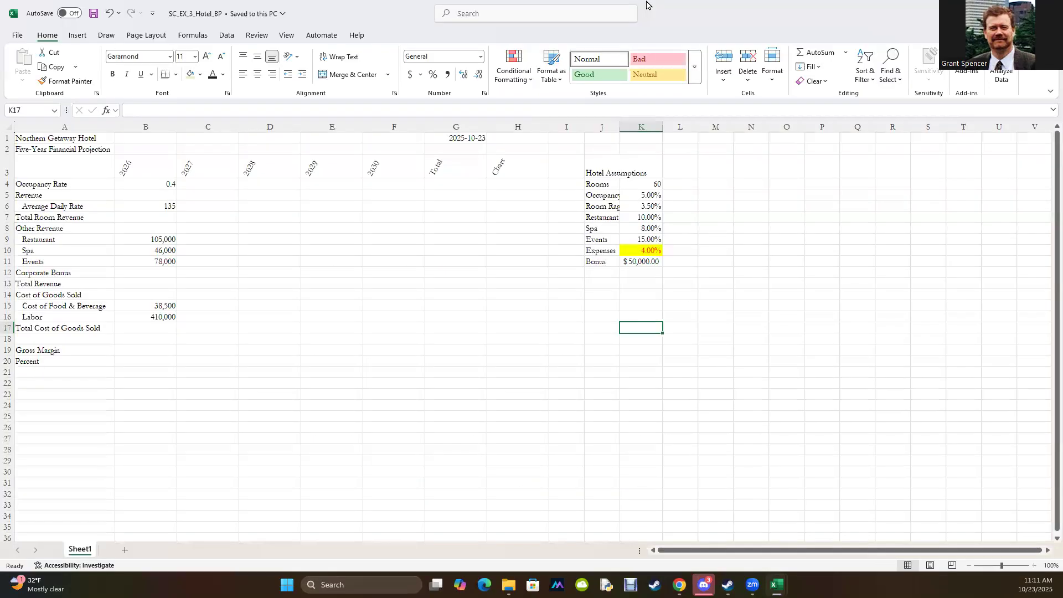
{"action": "double_click", "coordinate": [710, 7]}
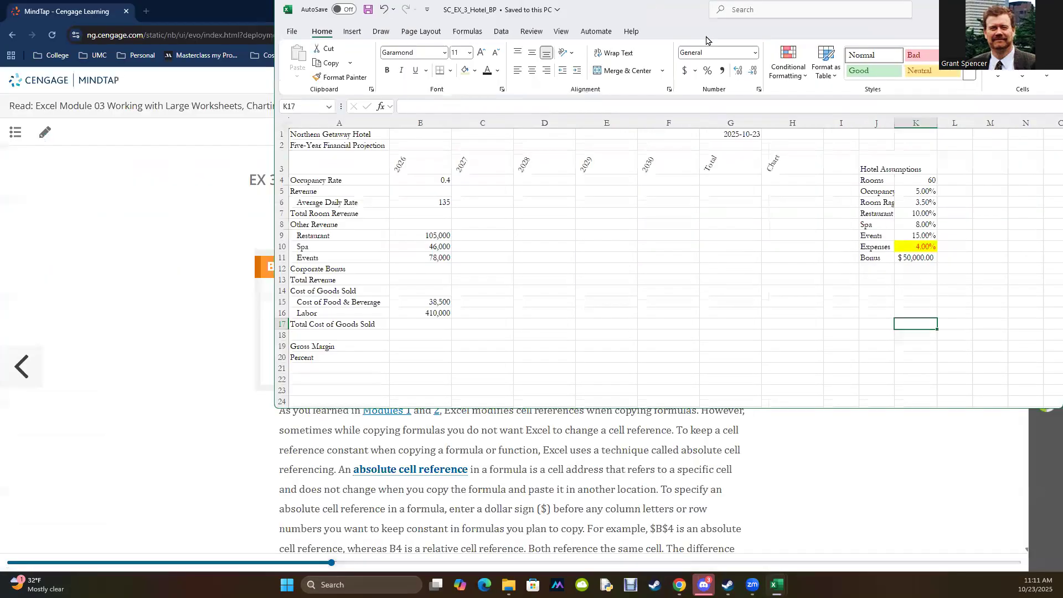
{"action": "key", "text": "super+Left"}
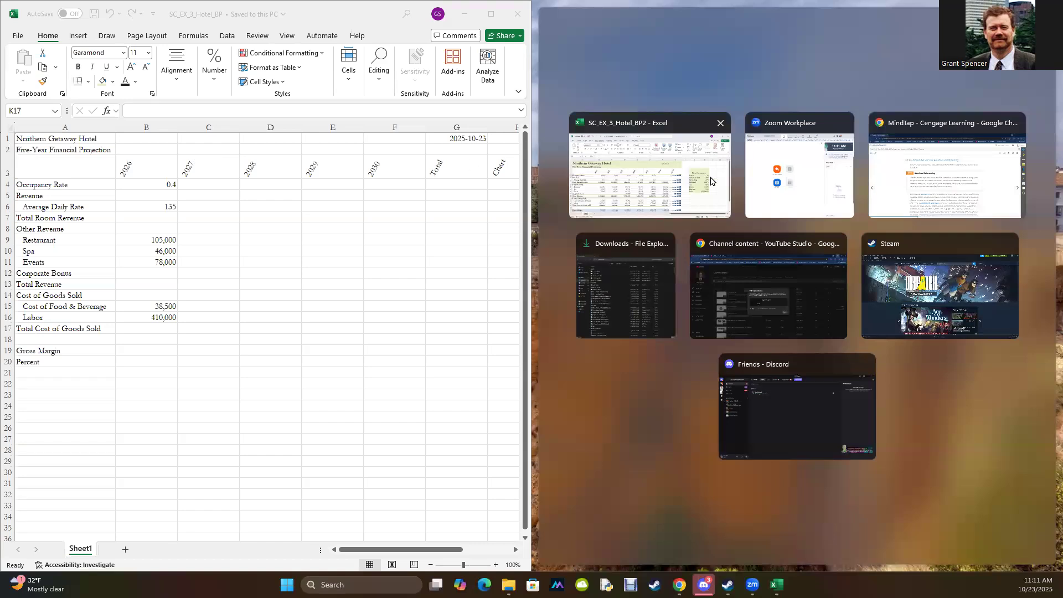
{"action": "left_click", "coordinate": [916, 176]}
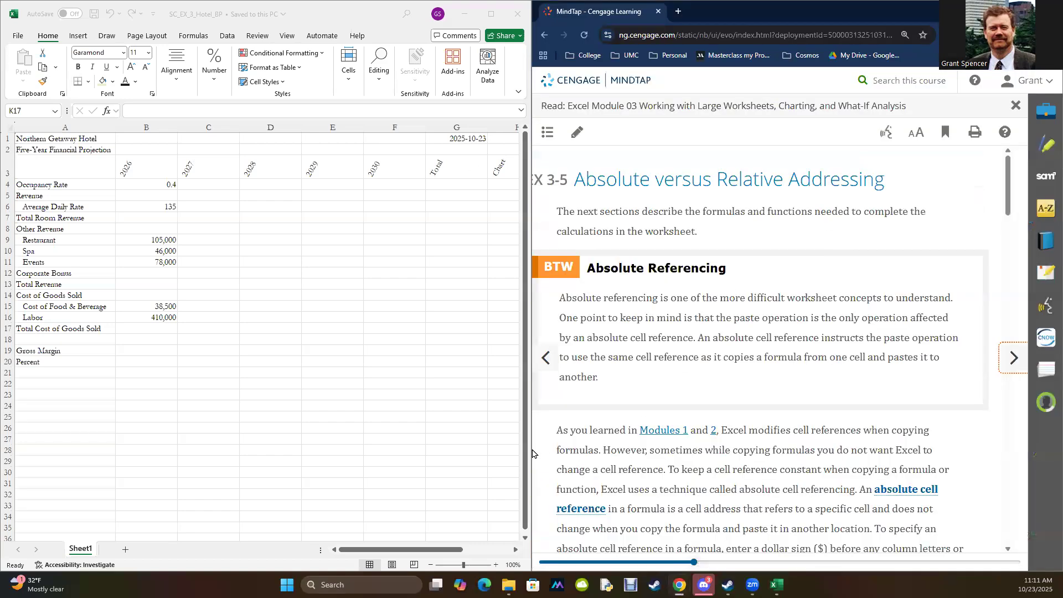
{"action": "left_click", "coordinate": [356, 21]}
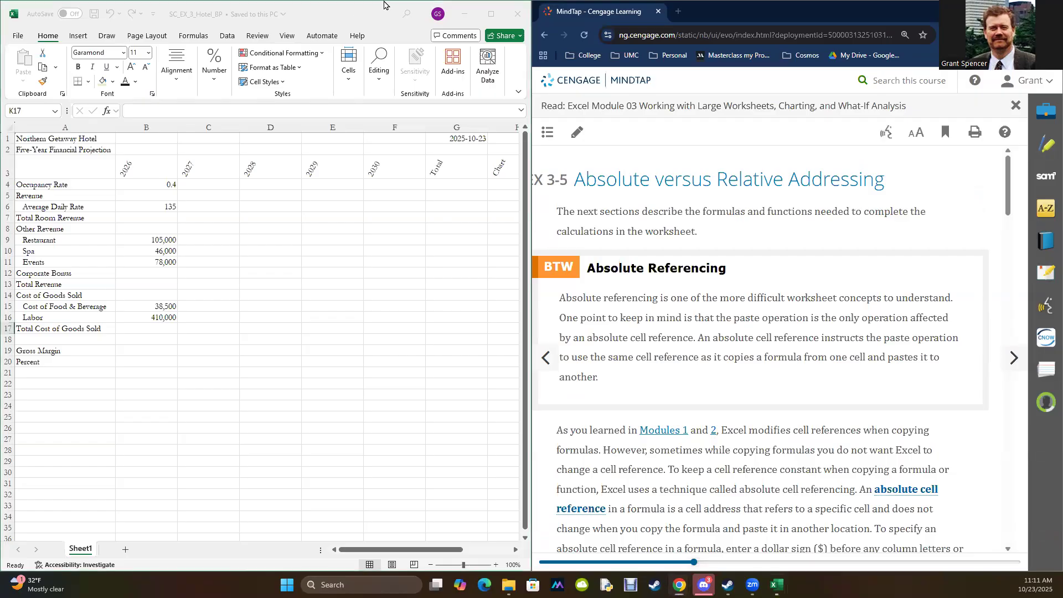
{"action": "double_click", "coordinate": [383, 6]}
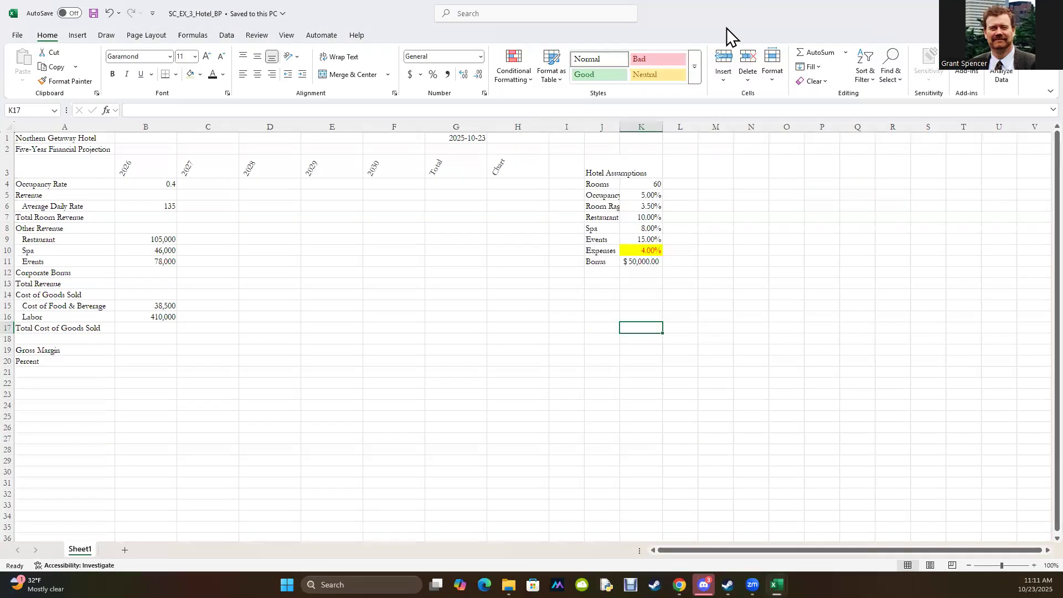
{"action": "double_click", "coordinate": [686, 28]}
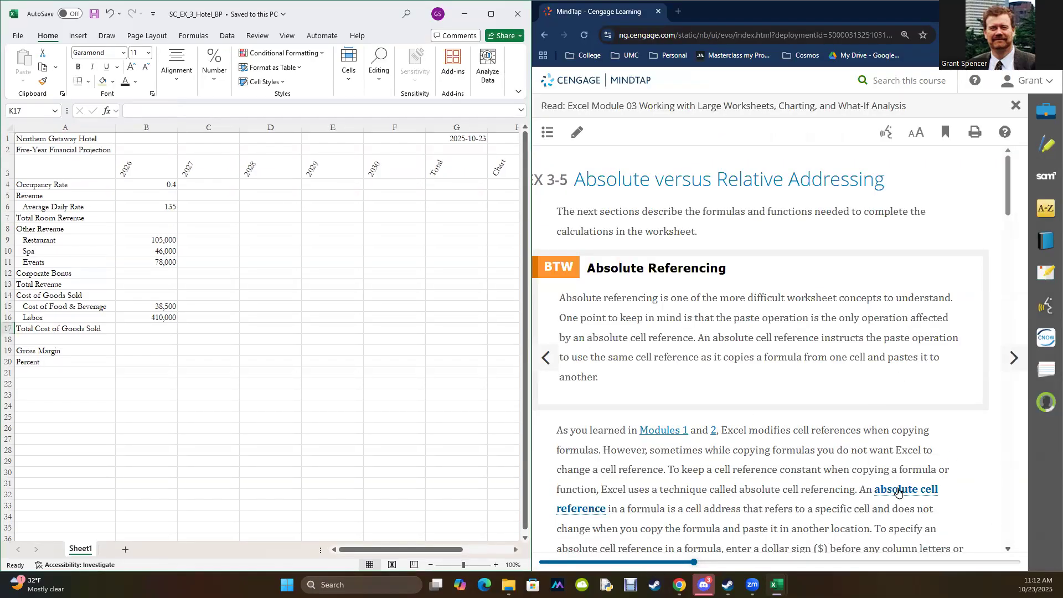
- Read the Absolute versus Relative Addressing section of the MindTap module for how absolute cell references work
{"action": "scroll", "coordinate": [698, 211], "scroll_direction": "down", "scroll_amount": 4}
{"action": "scroll", "coordinate": [665, 408], "scroll_direction": "up", "scroll_amount": 3}
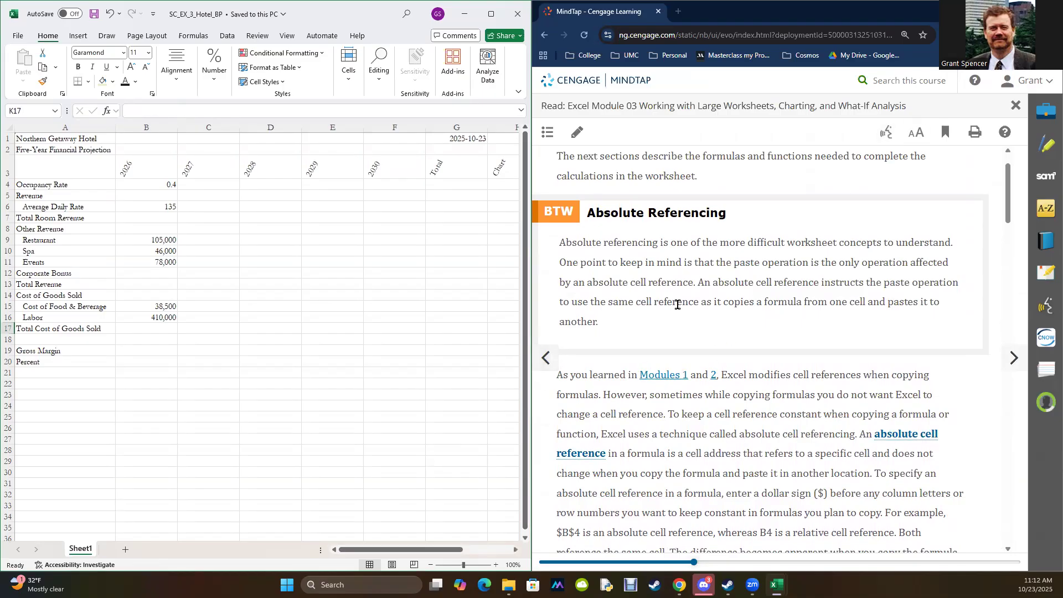
{"action": "scroll", "coordinate": [664, 332], "scroll_direction": "down", "scroll_amount": 3}
{"action": "scroll", "coordinate": [658, 361], "scroll_direction": "down", "scroll_amount": 2}
{"action": "scroll", "coordinate": [658, 361], "scroll_direction": "up", "scroll_amount": 5}
{"action": "scroll", "coordinate": [777, 257], "scroll_direction": "up", "scroll_amount": 1}
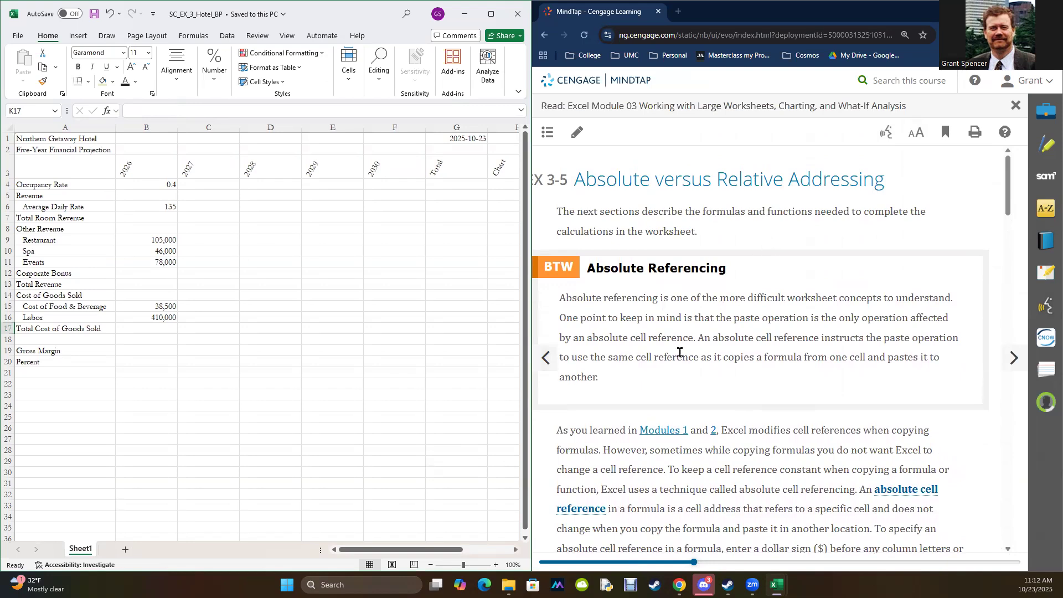
{"action": "scroll", "coordinate": [663, 350], "scroll_direction": "down", "scroll_amount": 3}
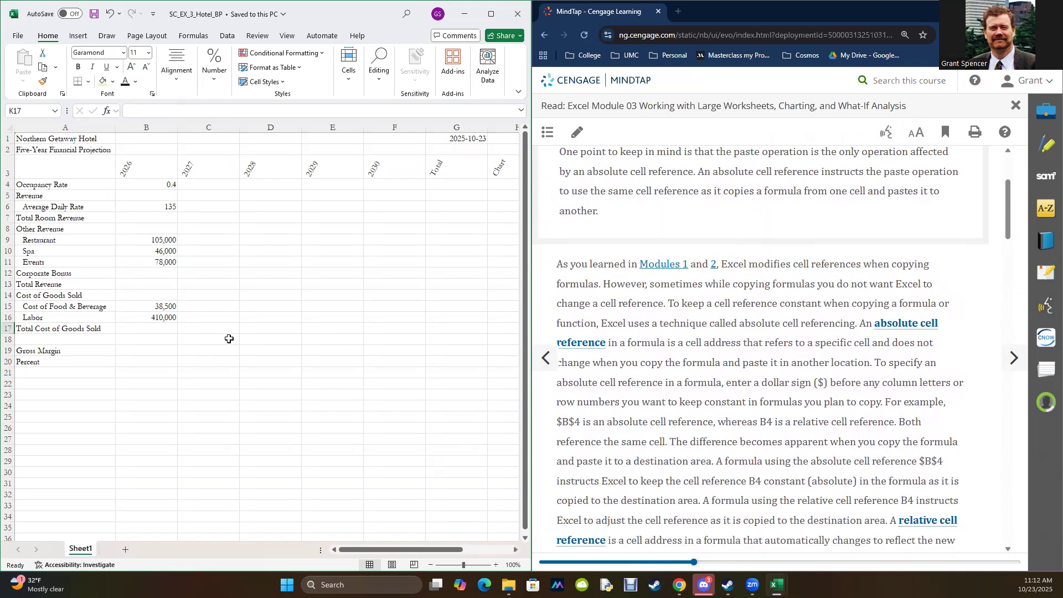
- Enter the sample values 1 in D20 and 2 in E20 of the hotel worksheet
{"action": "left_click", "coordinate": [261, 363]}
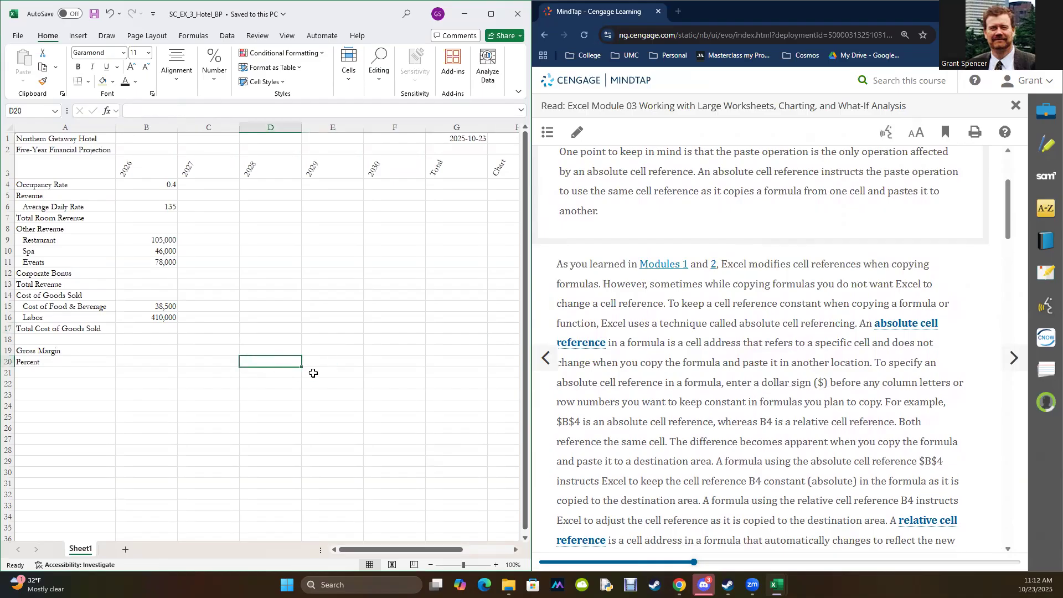
{"action": "type", "text": "1"}
{"action": "key", "text": "Tab"}
{"action": "type", "text": "3"}
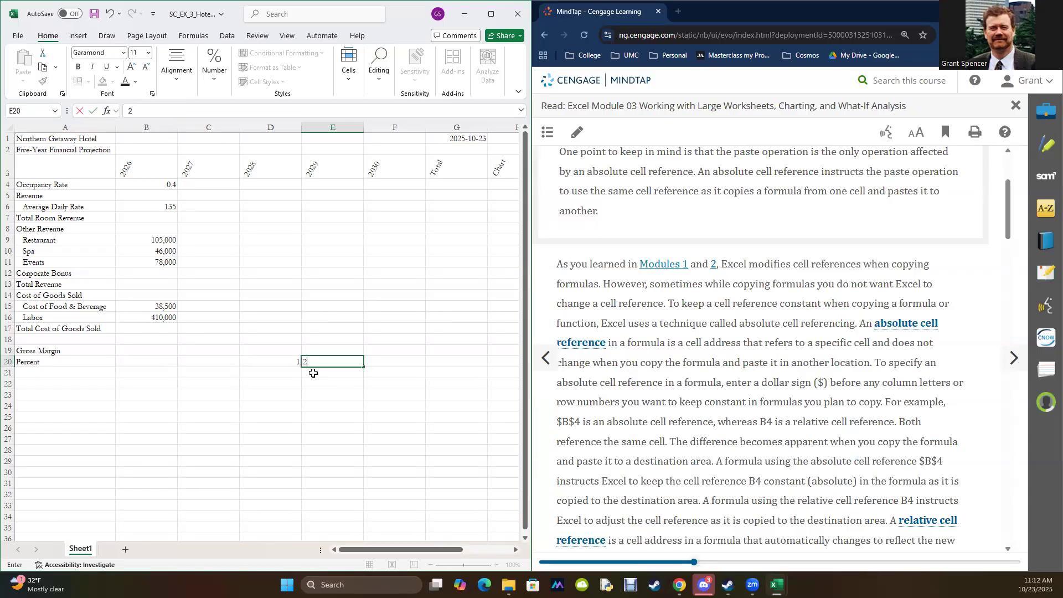
{"action": "key", "text": "Tab"}
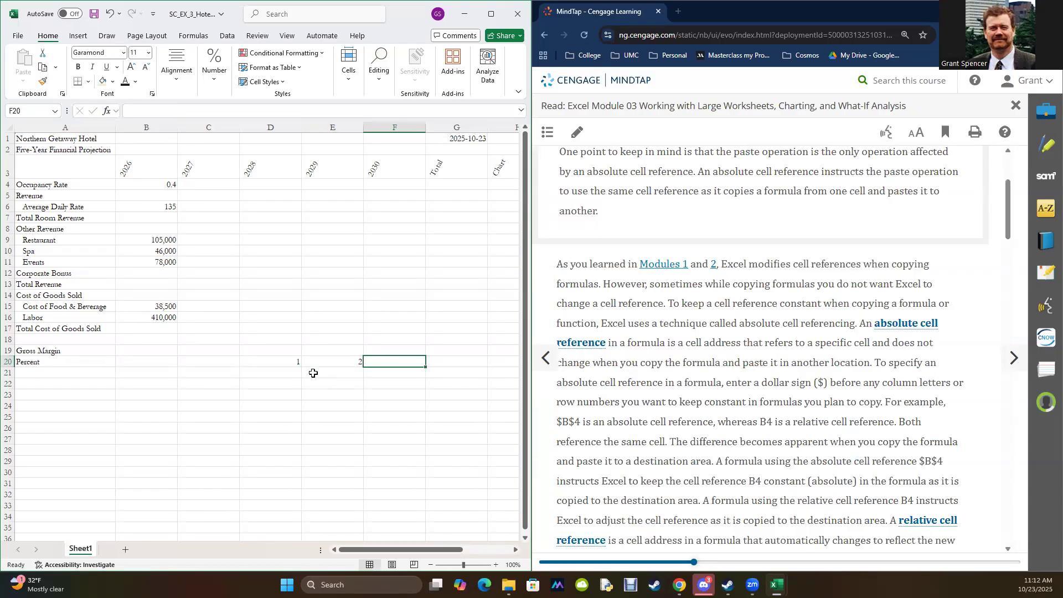
{"action": "type", "text": "="}
{"action": "key", "text": "BackSpace"}
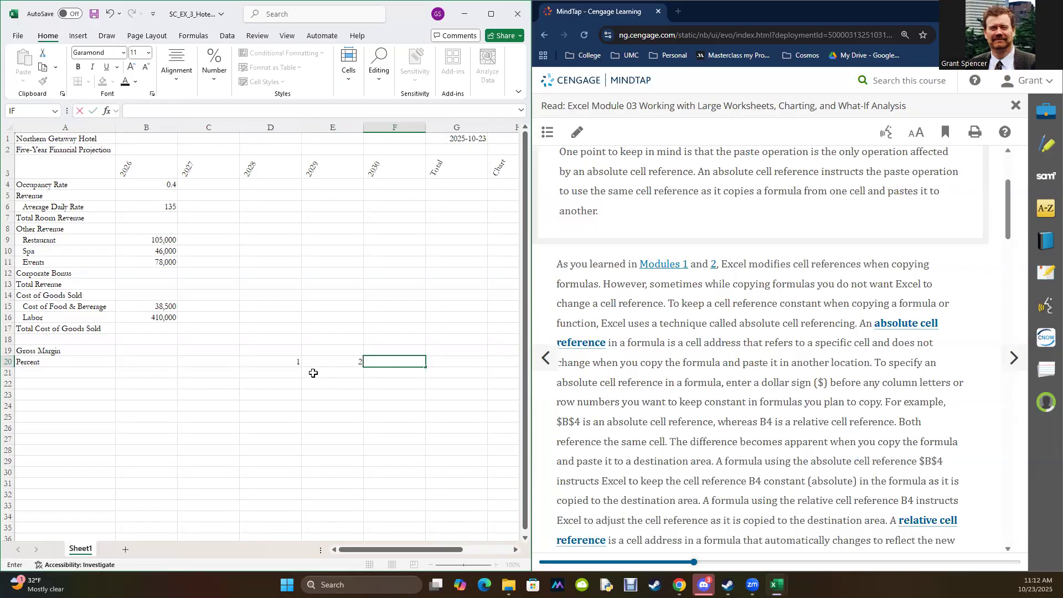
{"action": "type", "text": "="}
{"action": "left_click", "coordinate": [299, 357]}
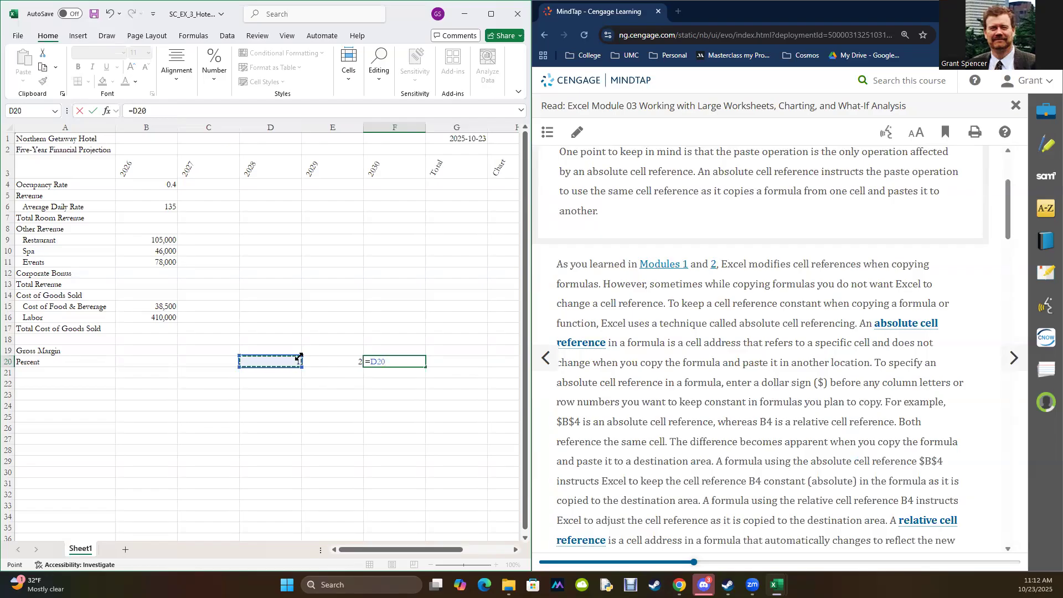
{"action": "key", "text": "F9"}
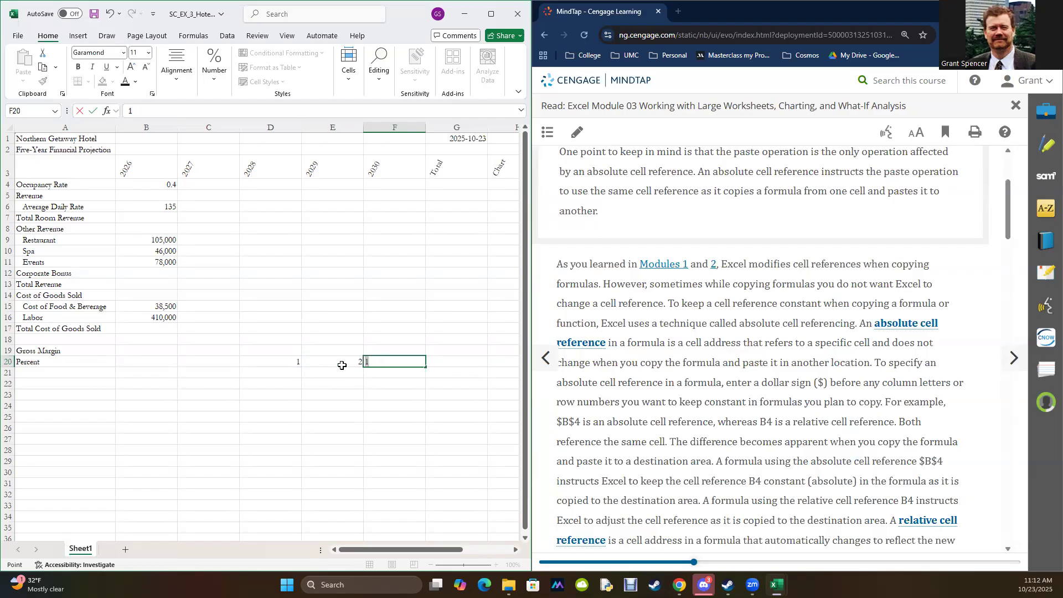
{"action": "key", "text": "ctrl+Return"}
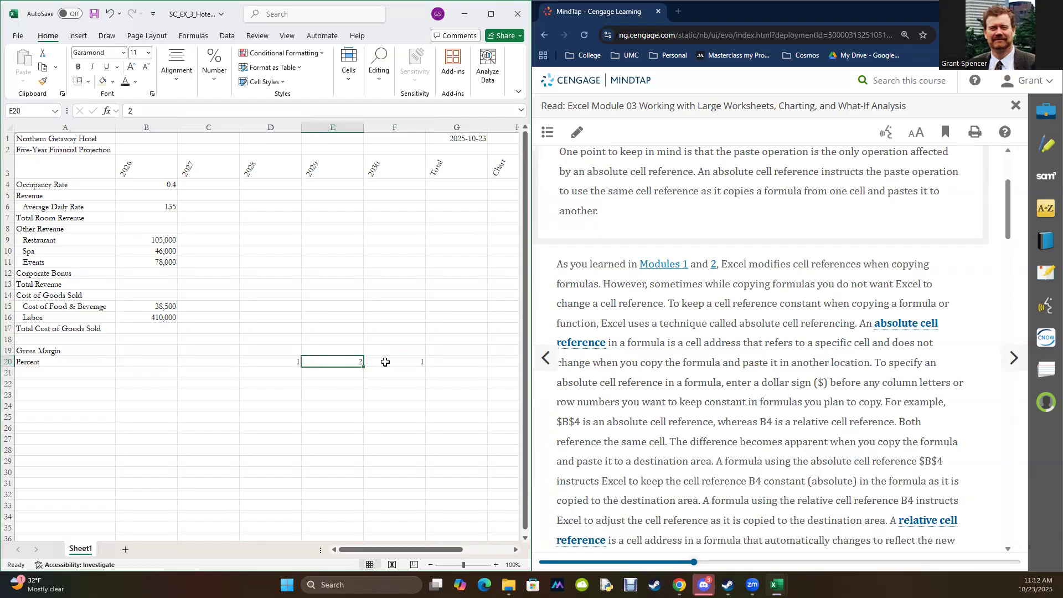
- Enter the formula =D20+E20 in cell F20 to add the two sample values
{"action": "type", "text": "="}
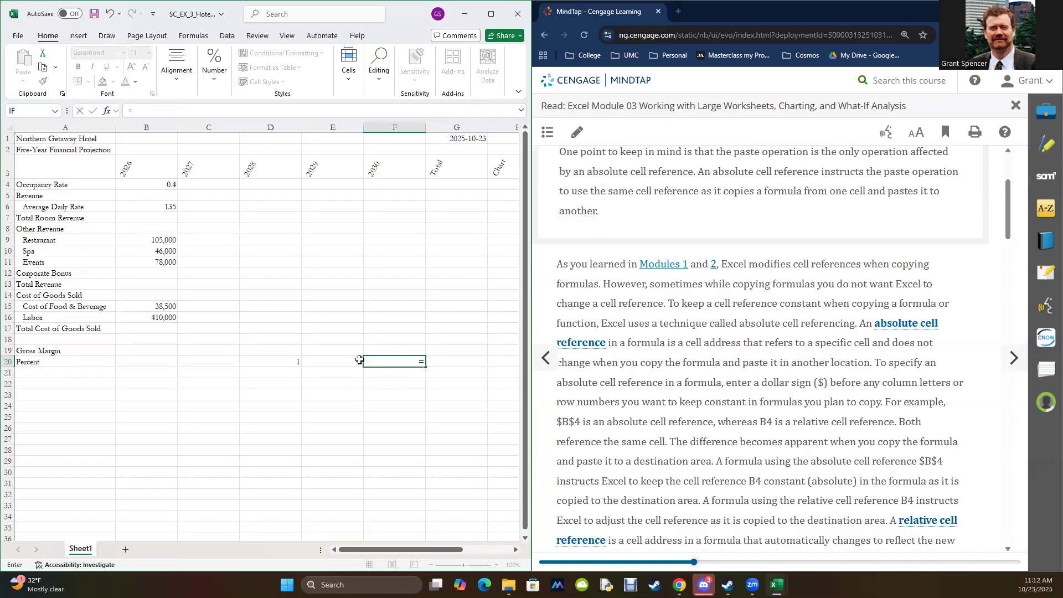
{"action": "left_click", "coordinate": [276, 361]}
{"action": "type", "text": "+"}
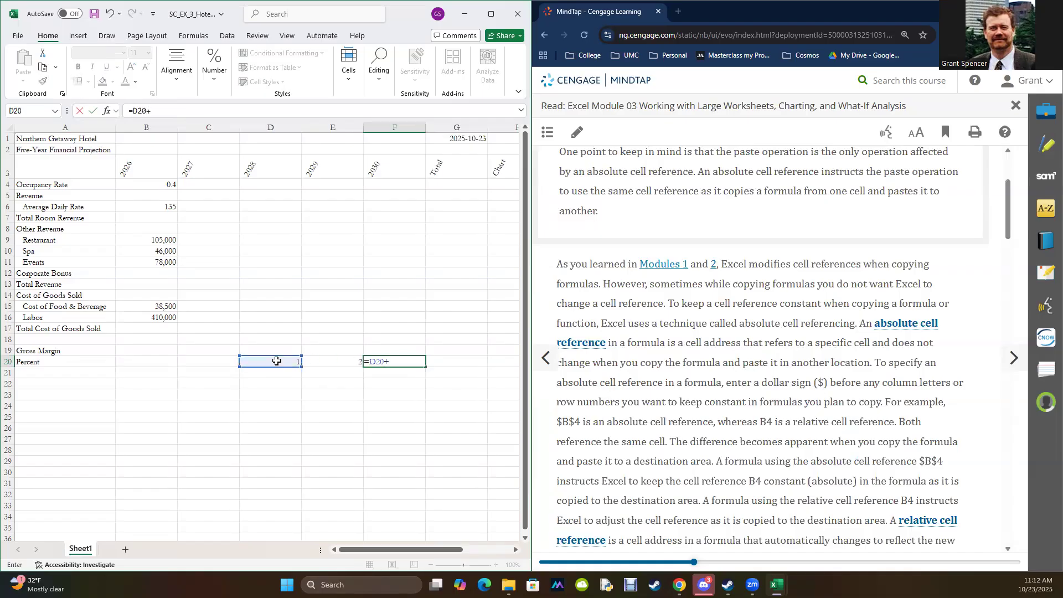
{"action": "left_click", "coordinate": [325, 363]}
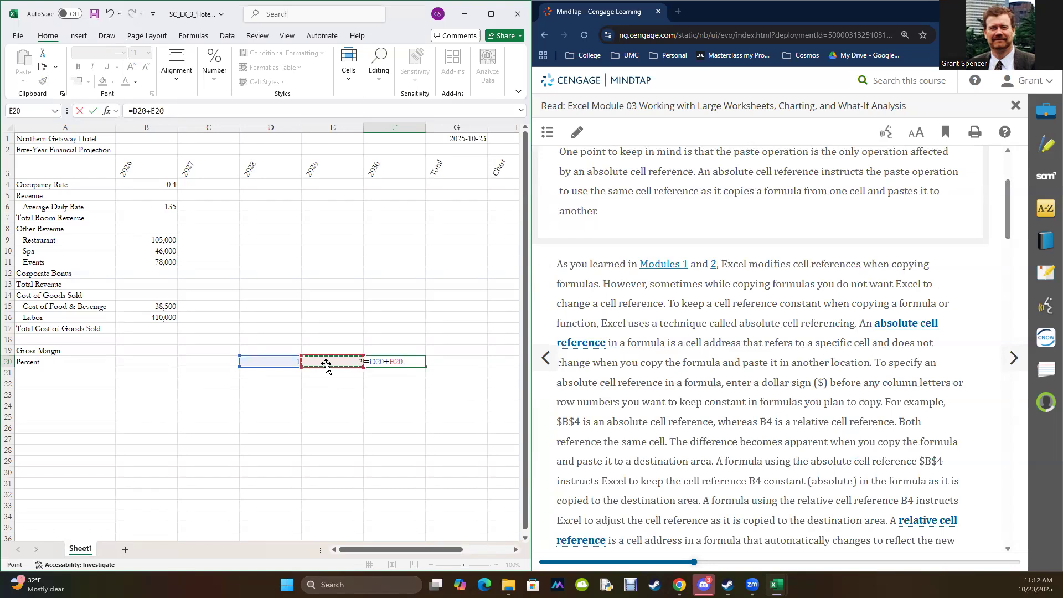
{"action": "key", "text": "Return"}
- Copy the relative-reference formula from F20 and paste it into G20
{"action": "left_click", "coordinate": [390, 360]}
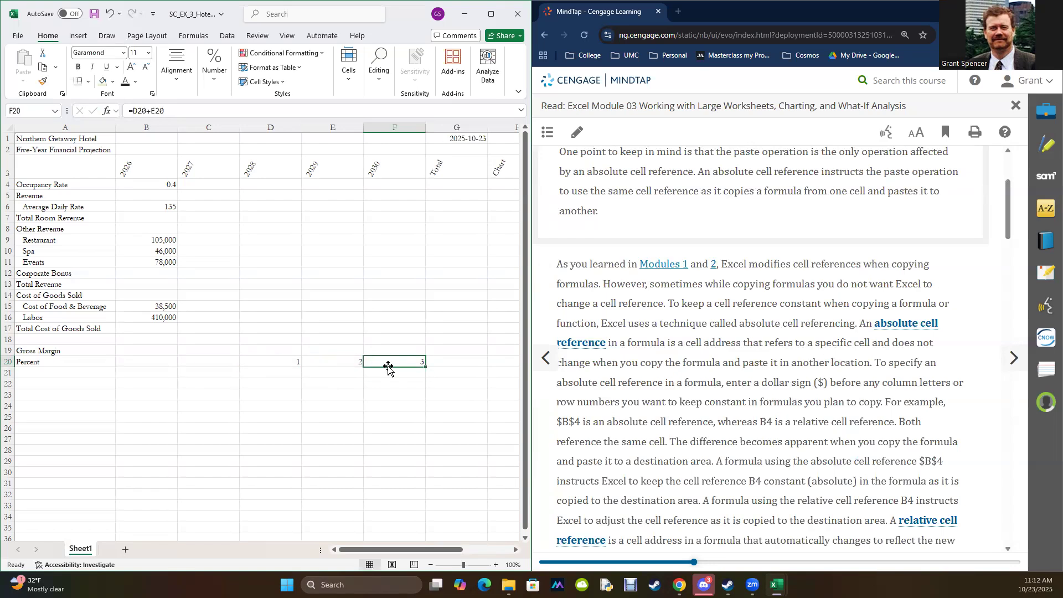
{"action": "key", "text": "ctrl+c"}
{"action": "left_click", "coordinate": [436, 361]}
{"action": "key", "text": "ctrl+v"}
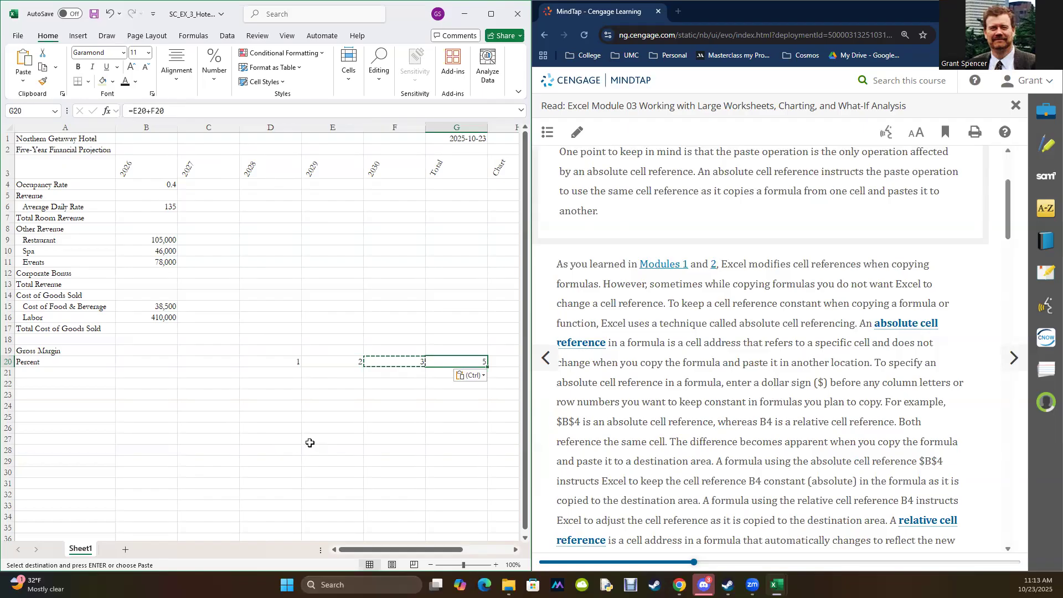
- Display the sheet's formulas to compare F20 with G20, switch back to values, and inspect cells D20 and G20
{"action": "key", "text": "ctrl+grave"}
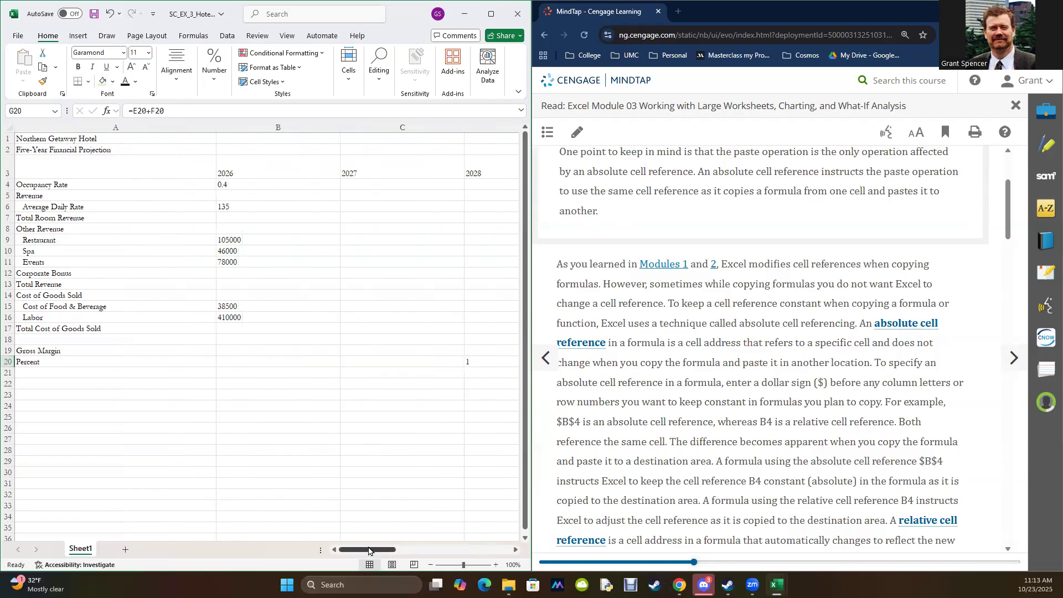
{"action": "left_click_drag", "start_coordinate": [359, 552], "coordinate": [422, 550]}
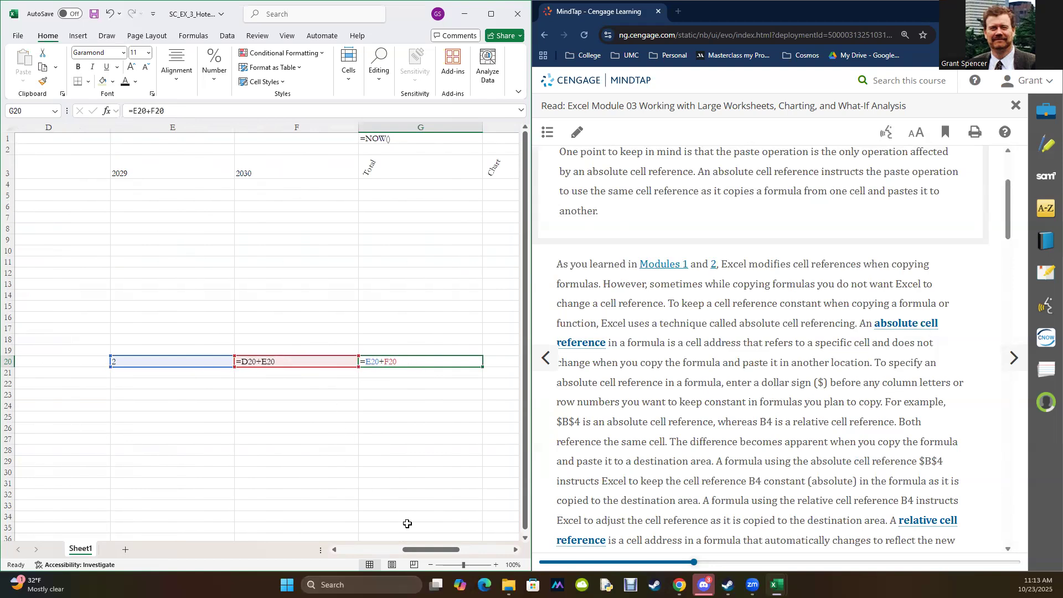
{"action": "key", "text": "ctrl+grave"}
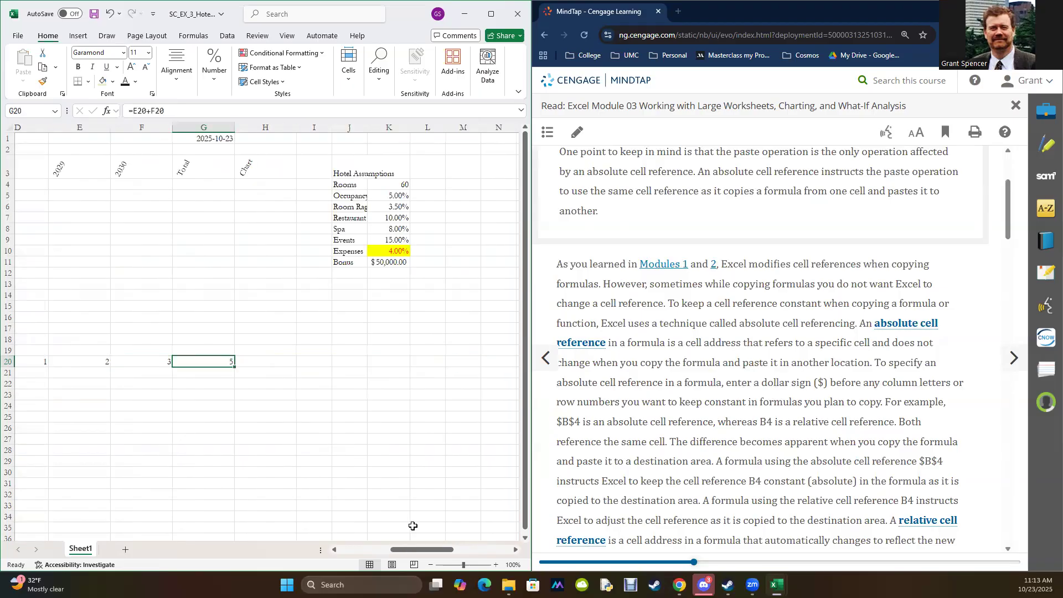
{"action": "left_click", "coordinate": [33, 360]}
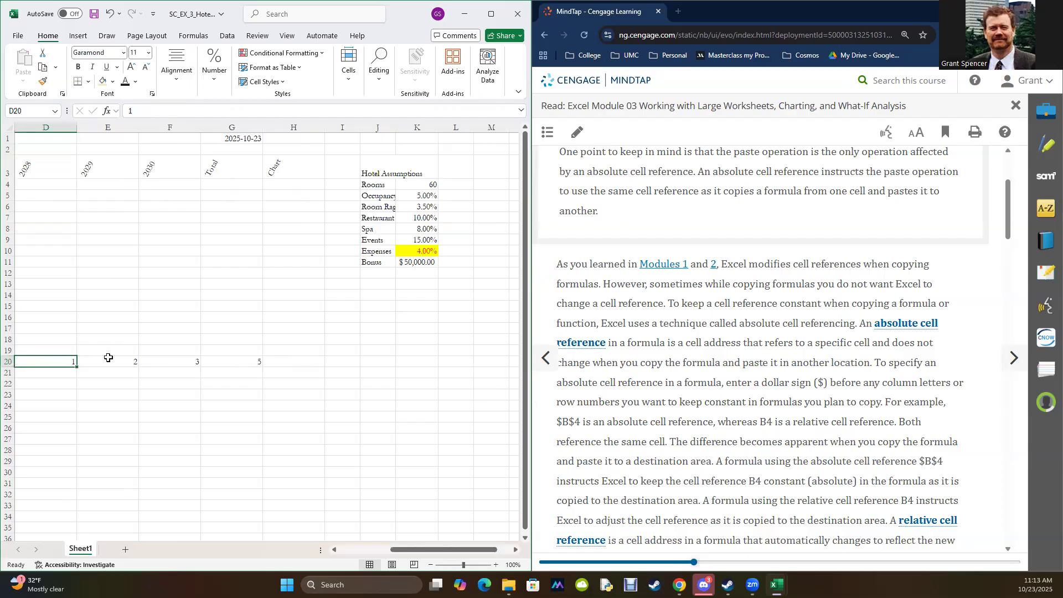
{"action": "left_click", "coordinate": [220, 361]}
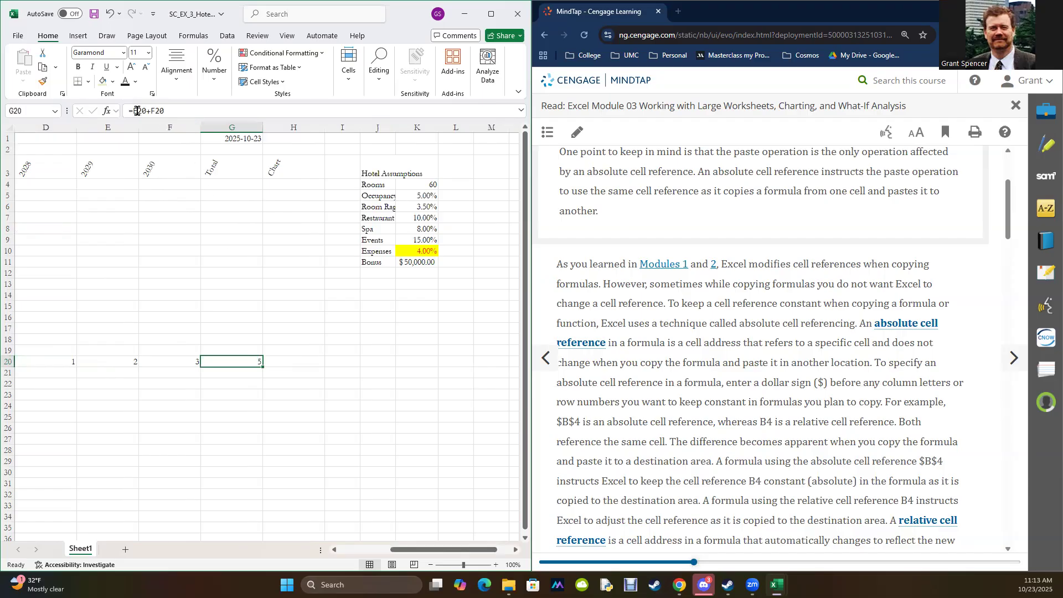
- Make the column of the first reference in F20 absolute, changing the formula to =$D20+E20
{"action": "left_click", "coordinate": [164, 363]}
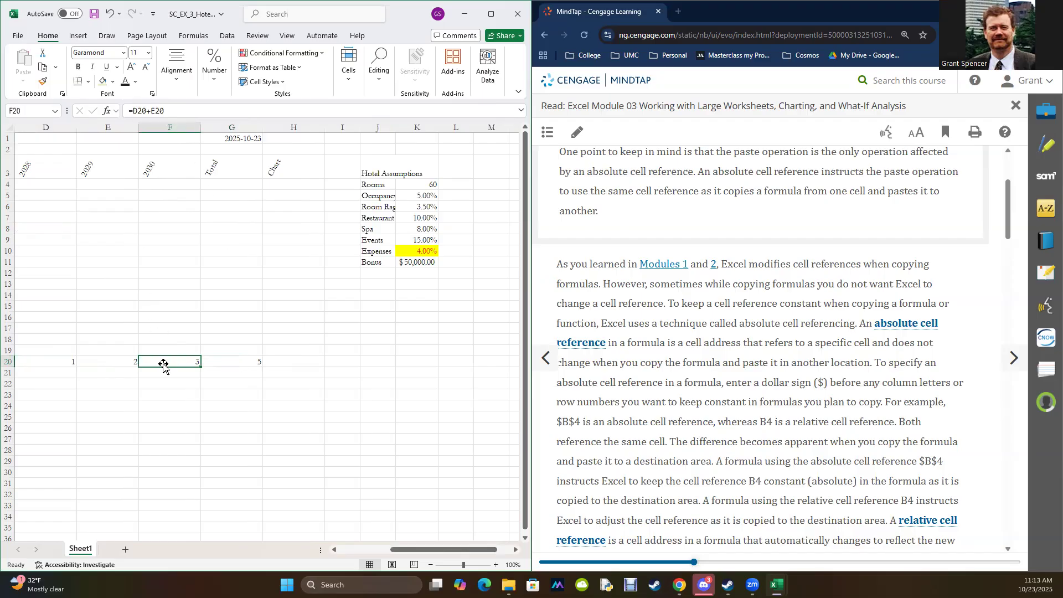
{"action": "left_click", "coordinate": [135, 109]}
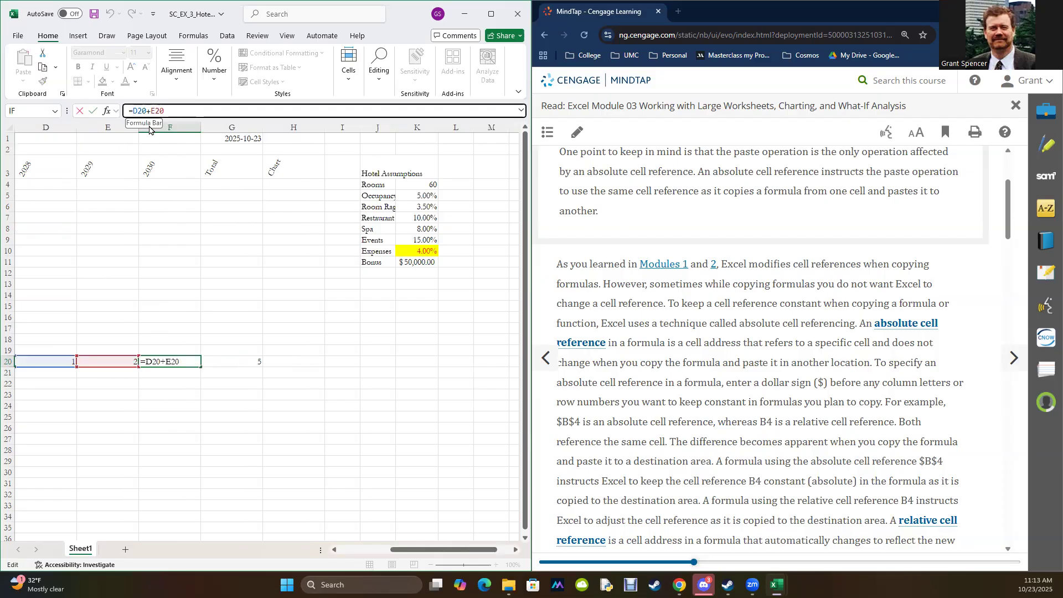
{"action": "type", "text": "$"}
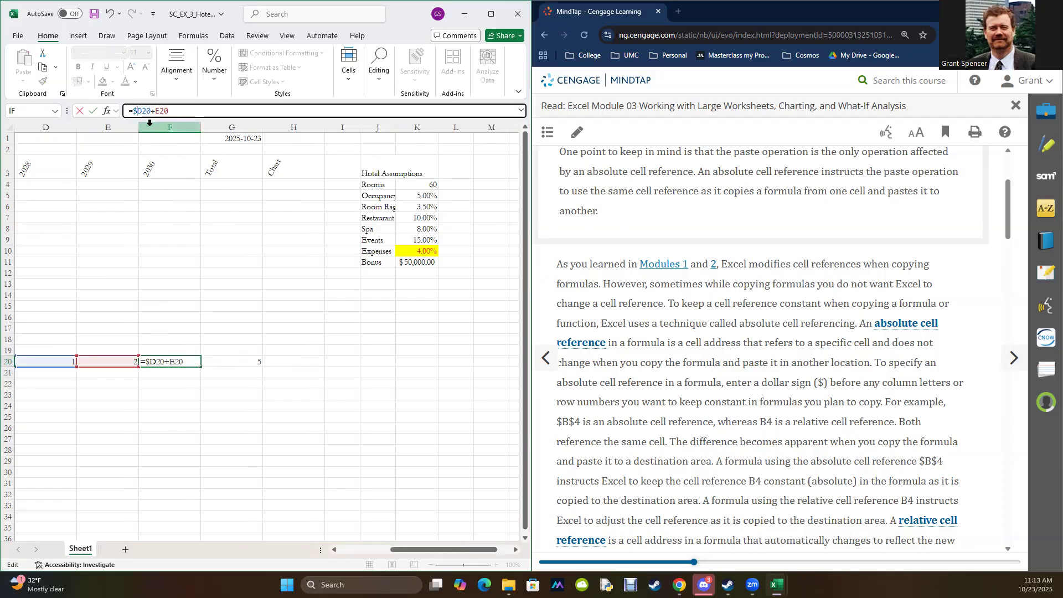
{"action": "left_click", "coordinate": [58, 368]}
{"action": "key", "text": "Return"}
- Copy the mixed-reference formula =$D20+E20 from F20 and paste it into G20
{"action": "left_click", "coordinate": [188, 356]}
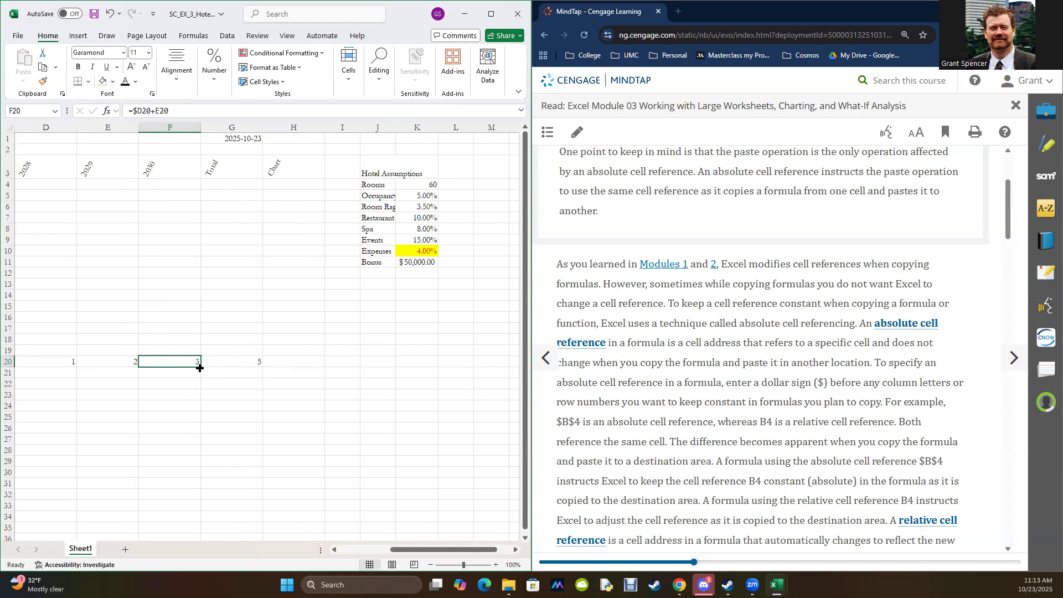
{"action": "key", "text": "ctrl+c"}
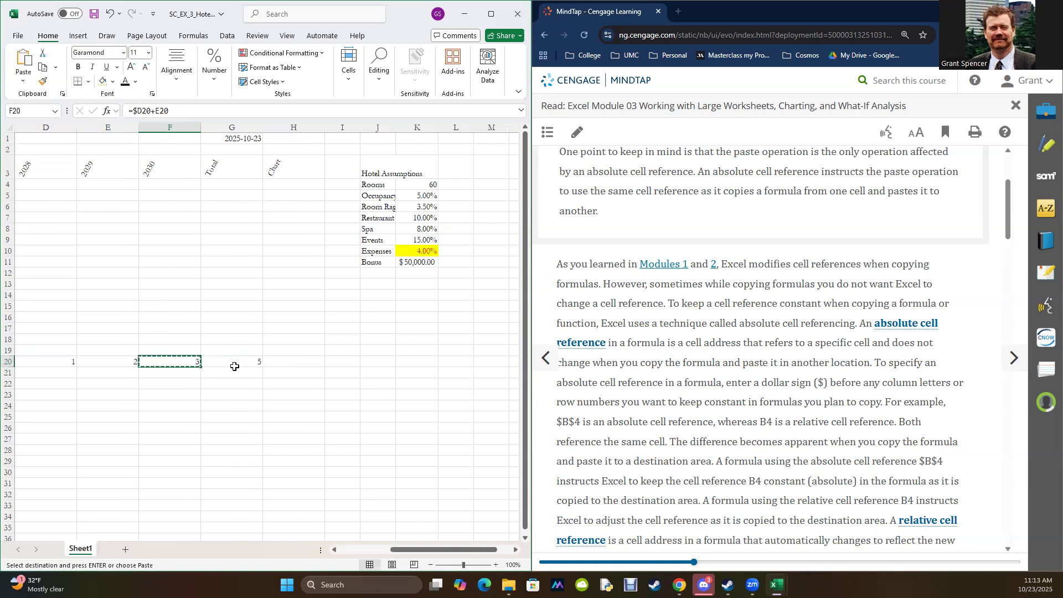
{"action": "left_click", "coordinate": [232, 363]}
{"action": "key", "text": "ctrl+v"}
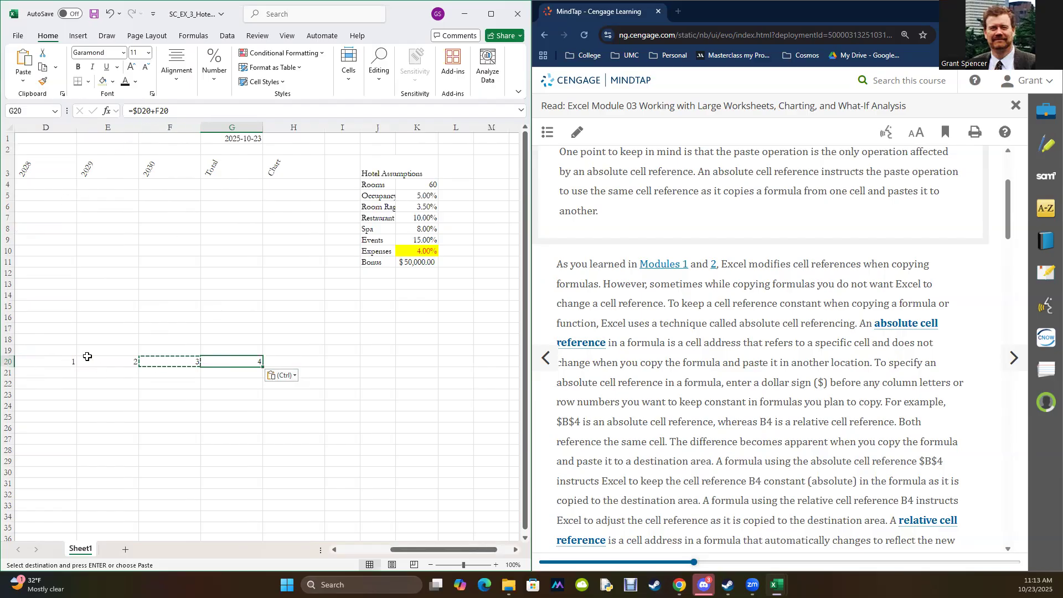
- Examine the formulas in F20 and G20 and the cells they refer to across row 20
{"action": "left_click_drag", "start_coordinate": [53, 362], "coordinate": [111, 363]}
{"action": "left_click", "coordinate": [150, 430]}
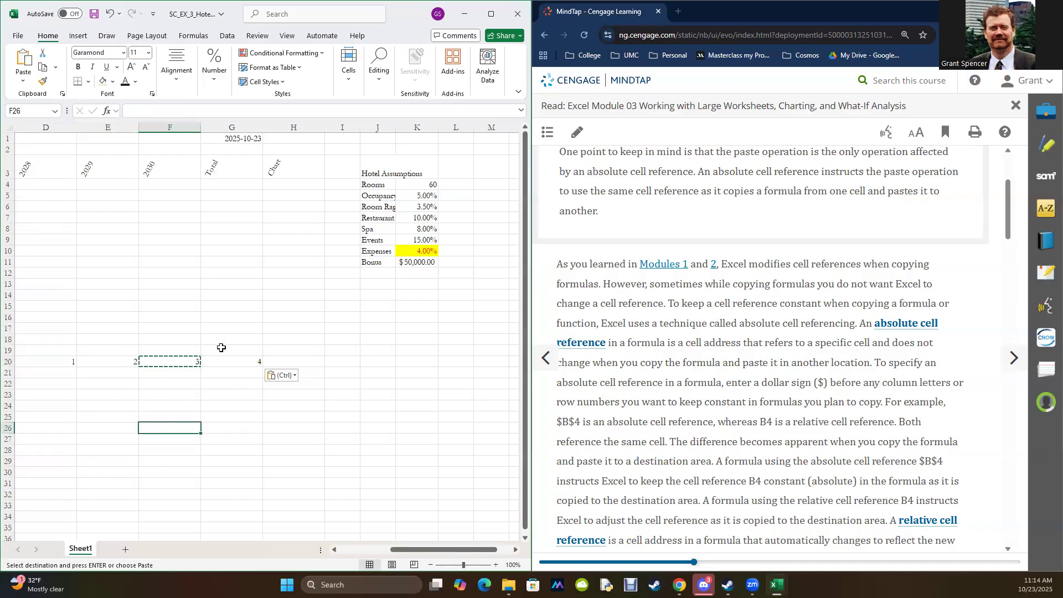
{"action": "left_click_drag", "start_coordinate": [88, 362], "coordinate": [166, 363]}
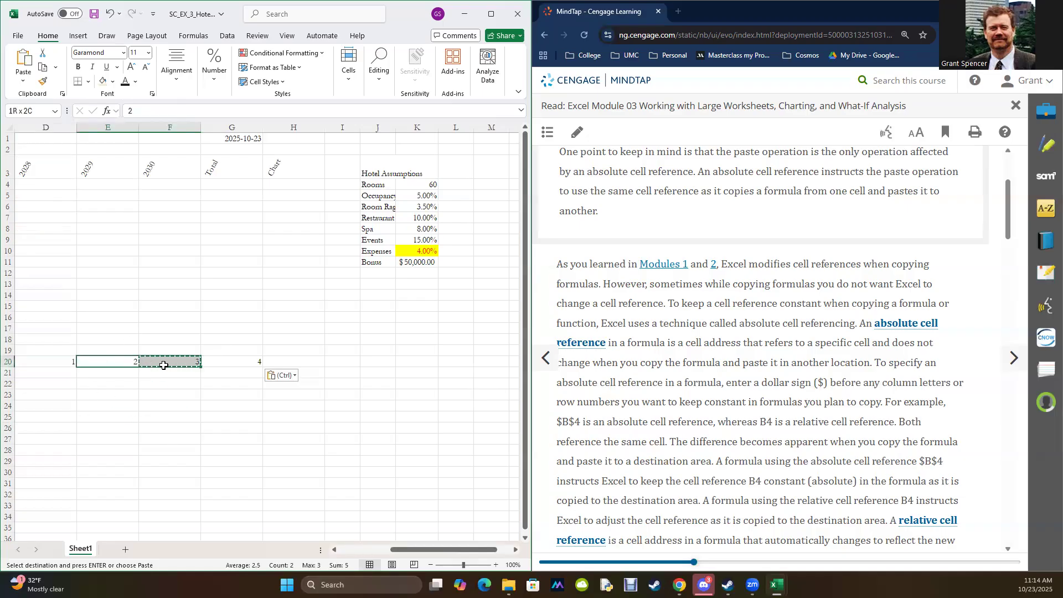
{"action": "left_click", "coordinate": [161, 413]}
{"action": "left_click", "coordinate": [231, 360]}
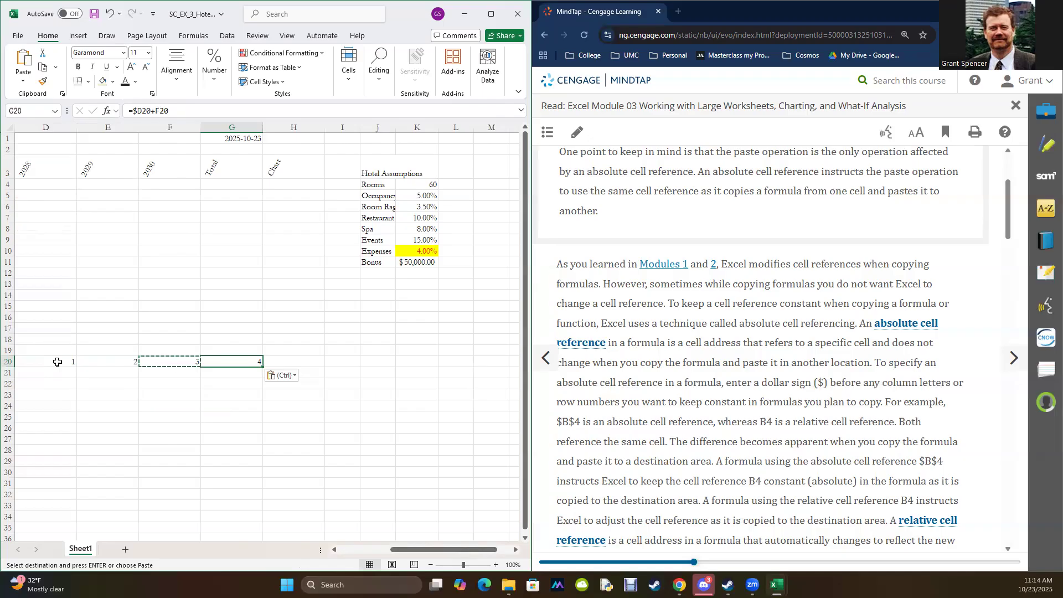
{"action": "left_click", "coordinate": [57, 361]}
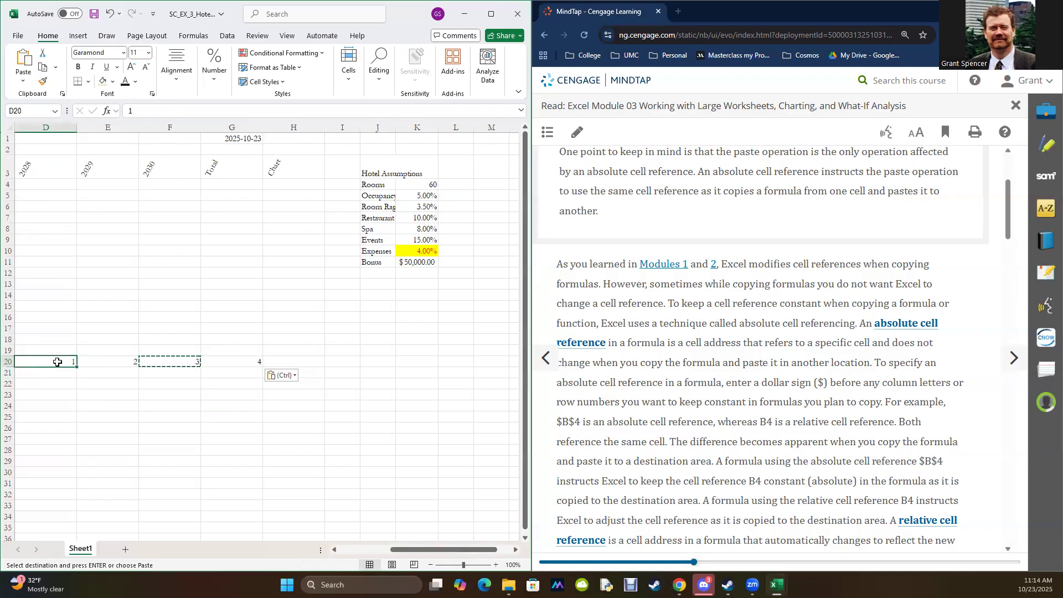
{"action": "left_click", "coordinate": [166, 361]}
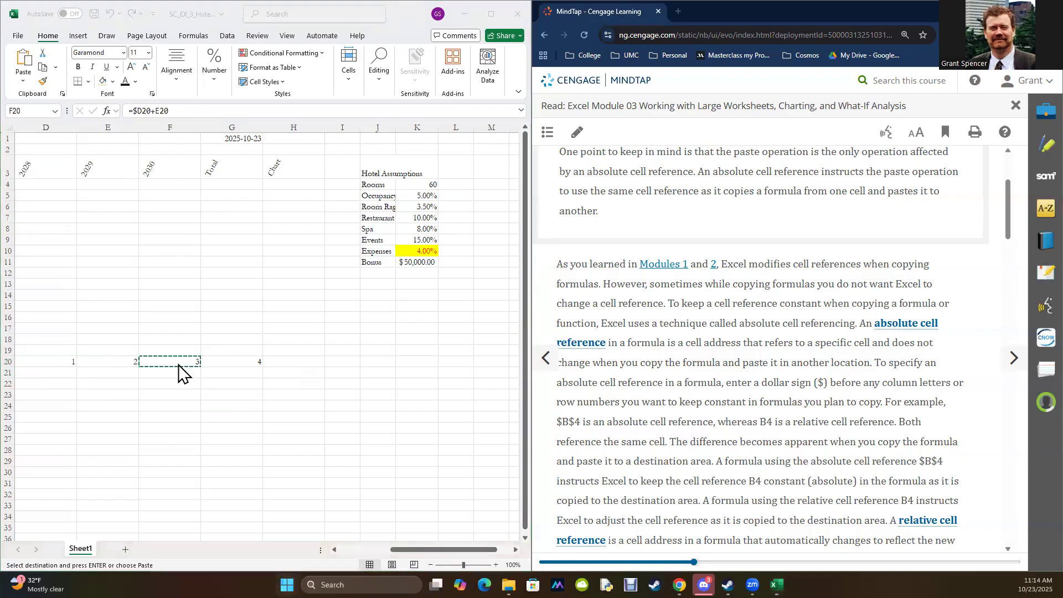
- Clear the sample values and formulas from the range D20:G21
{"action": "left_click_drag", "start_coordinate": [46, 360], "coordinate": [220, 373]}
{"action": "key", "text": "Delete"}
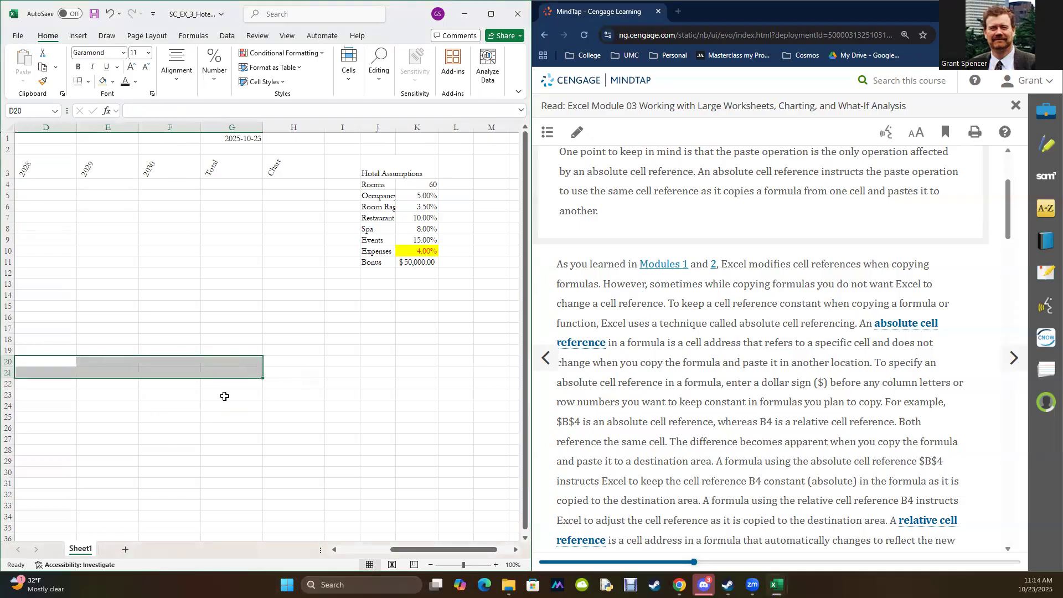
{"action": "left_click_drag", "start_coordinate": [390, 550], "coordinate": [259, 548]}
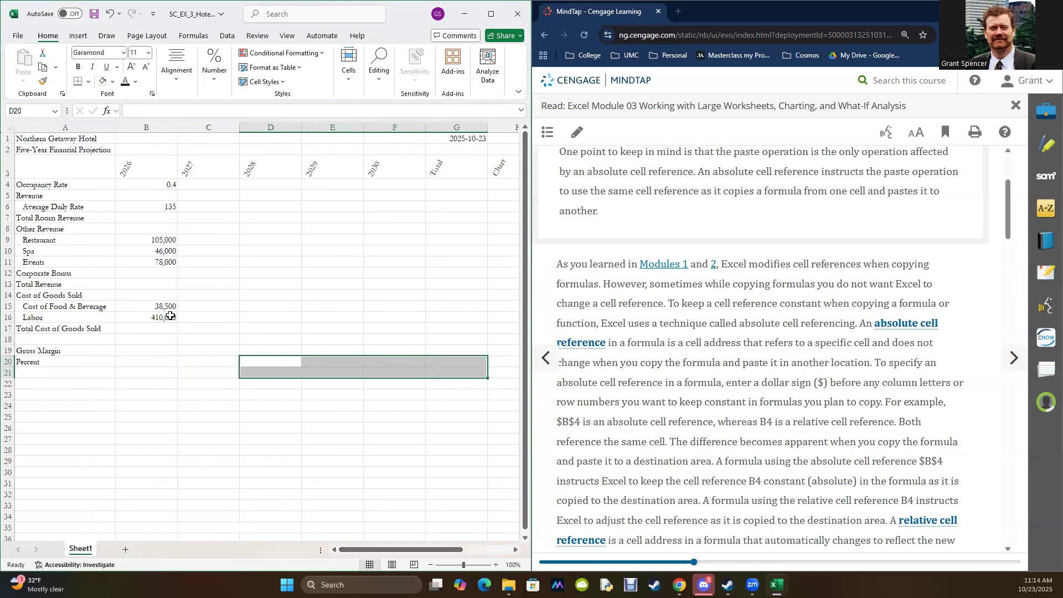
- Highlight the empty projection range C4:G19 and maximize the workbook window to show the Hotel Assumptions table
{"action": "left_click_drag", "start_coordinate": [185, 182], "coordinate": [453, 349]}
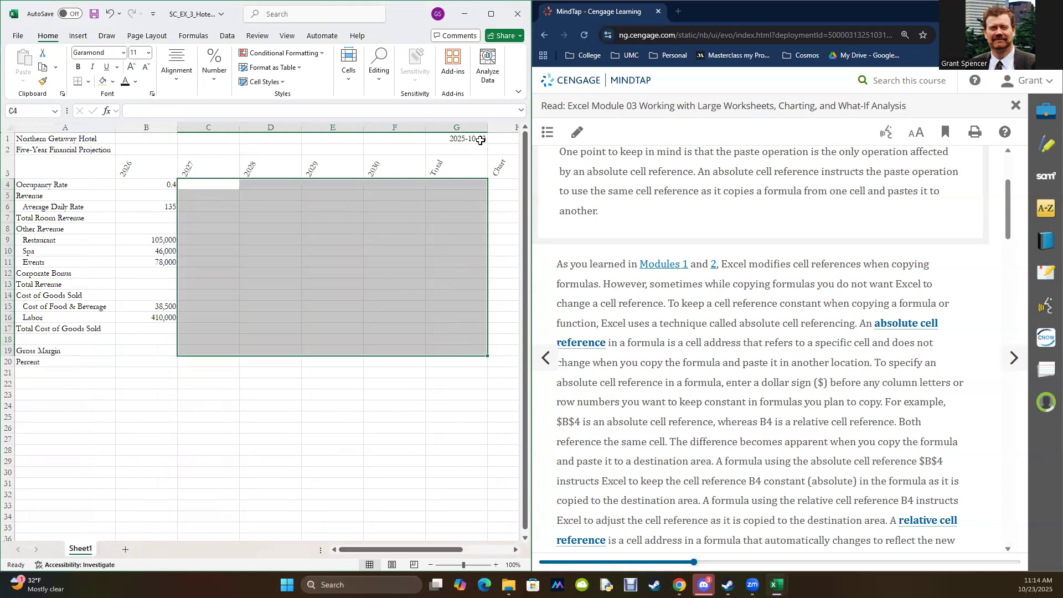
{"action": "left_click", "coordinate": [491, 14]}
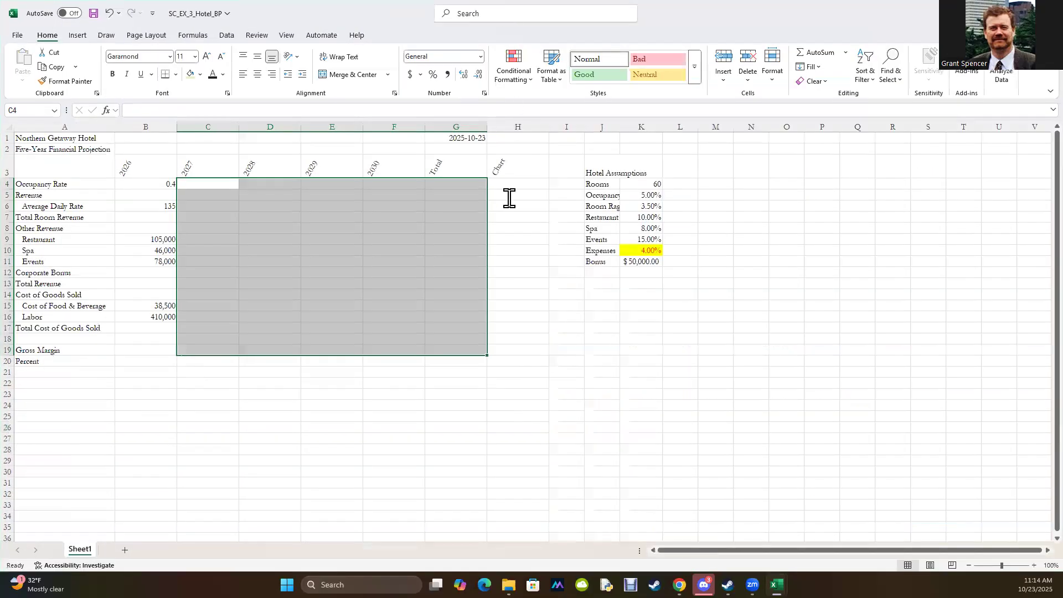
{"action": "left_click", "coordinate": [609, 369]}
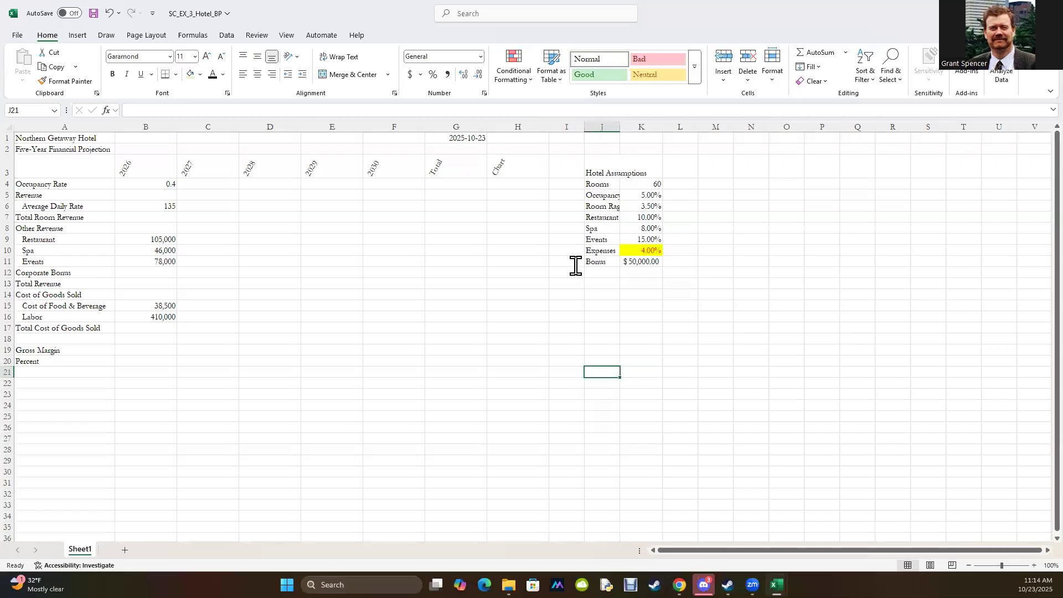
- Format the 2026 occupancy rate in B4 as a percentage and dock the workbook window beside the textbook
{"action": "left_click", "coordinate": [636, 249]}
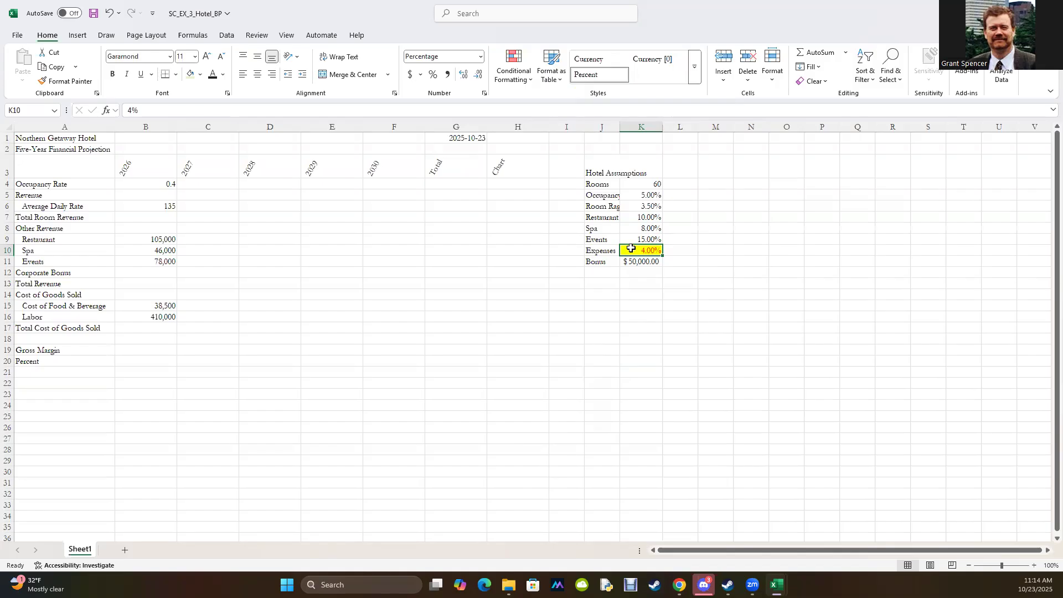
{"action": "left_click", "coordinate": [148, 182]}
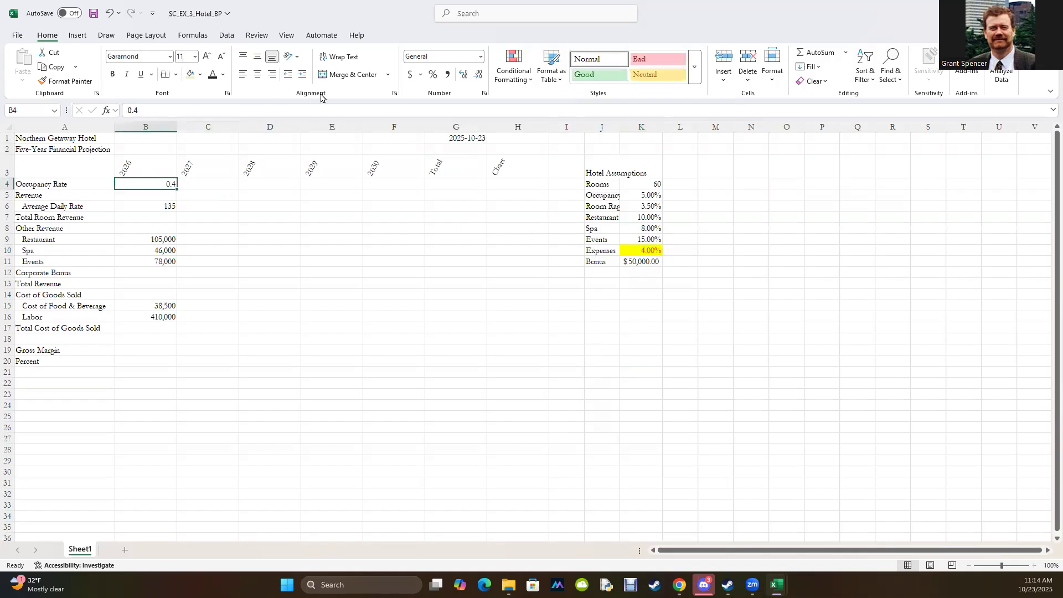
{"action": "left_click", "coordinate": [332, 483]}
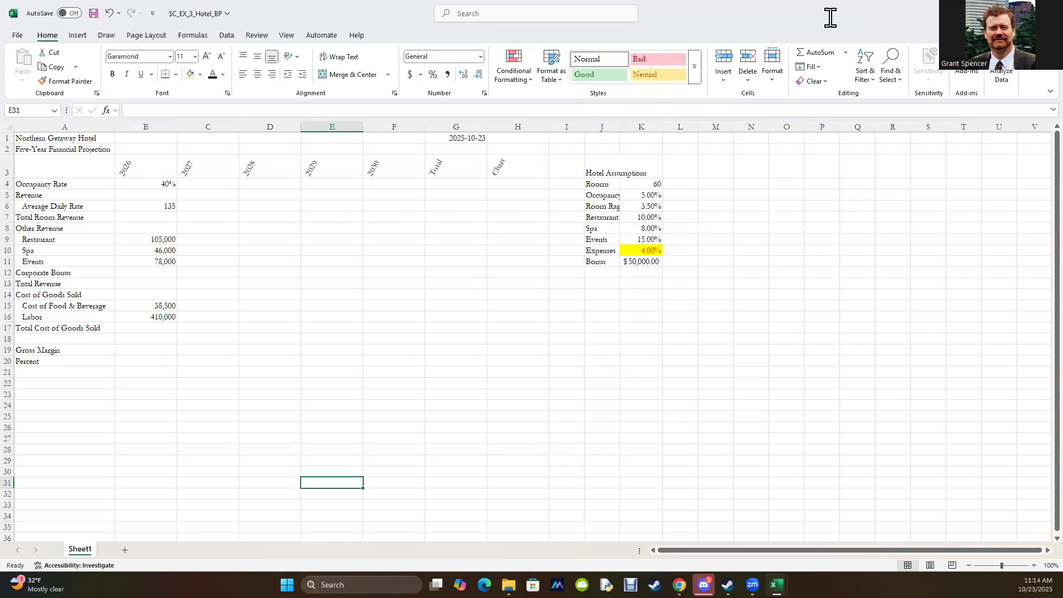
{"action": "left_click_drag", "start_coordinate": [826, 17], "coordinate": [1, 100]}
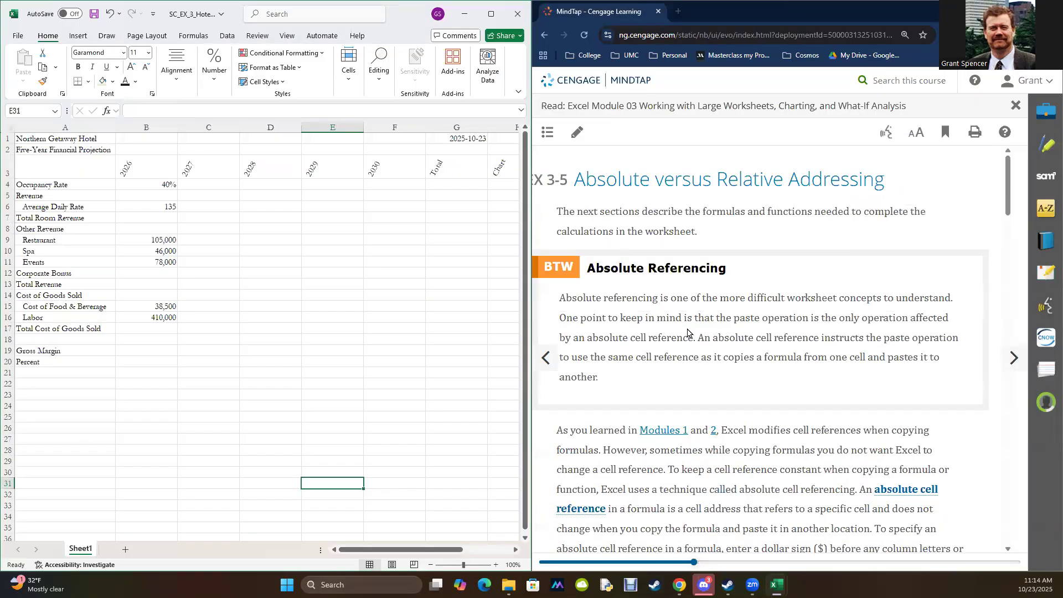
- Skim textbook section EX 3-5 on absolute versus relative addressing through to the Table 3–7 formulas
{"action": "scroll", "coordinate": [689, 332], "scroll_direction": "down", "scroll_amount": 5}
{"action": "scroll", "coordinate": [688, 332], "scroll_direction": "down", "scroll_amount": 6}
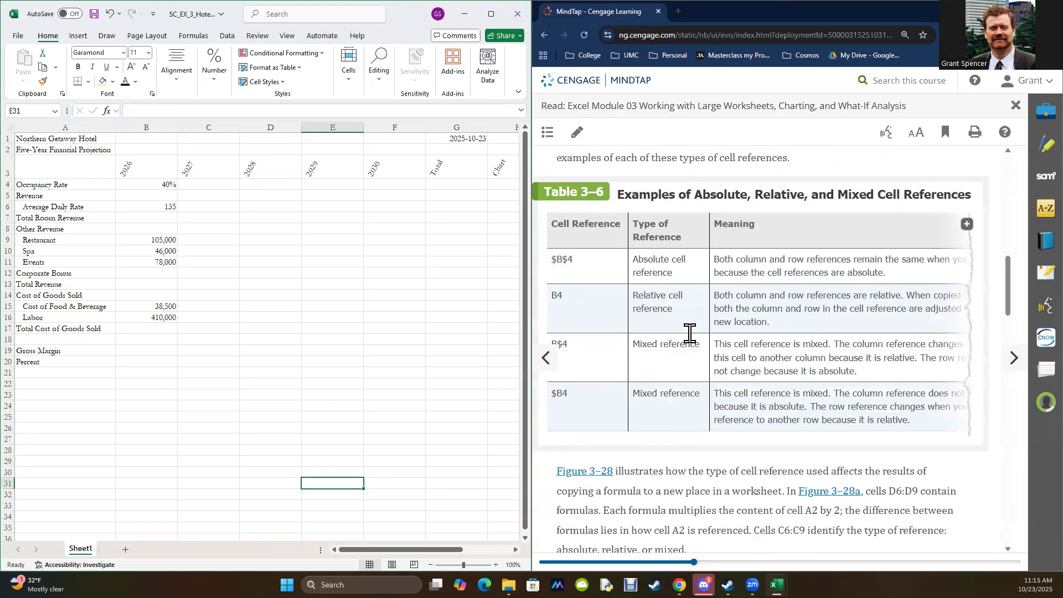
{"action": "scroll", "coordinate": [689, 332], "scroll_direction": "down", "scroll_amount": 4}
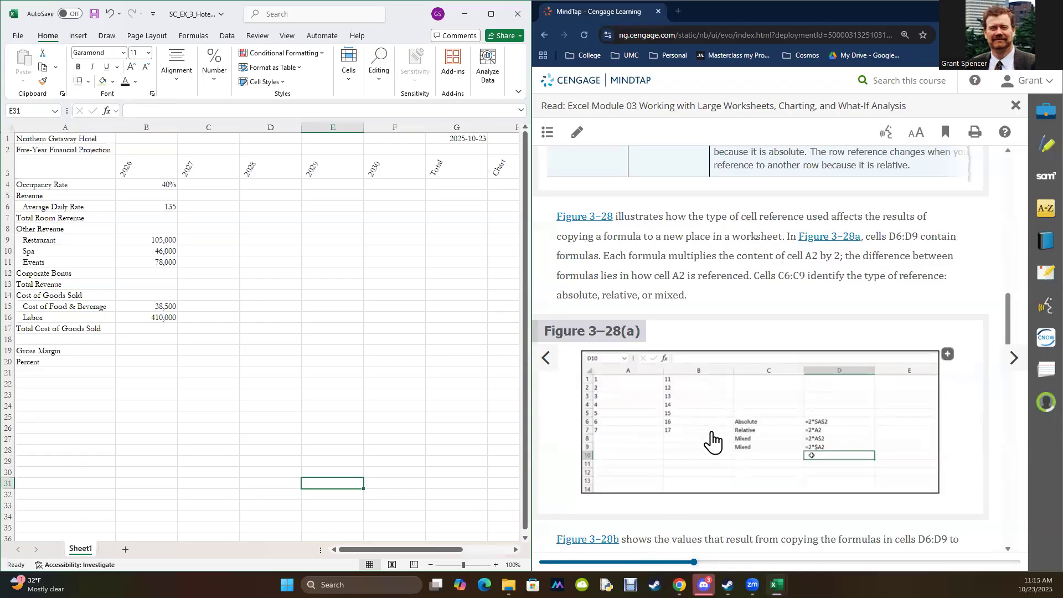
{"action": "scroll", "coordinate": [712, 441], "scroll_direction": "down", "scroll_amount": 8}
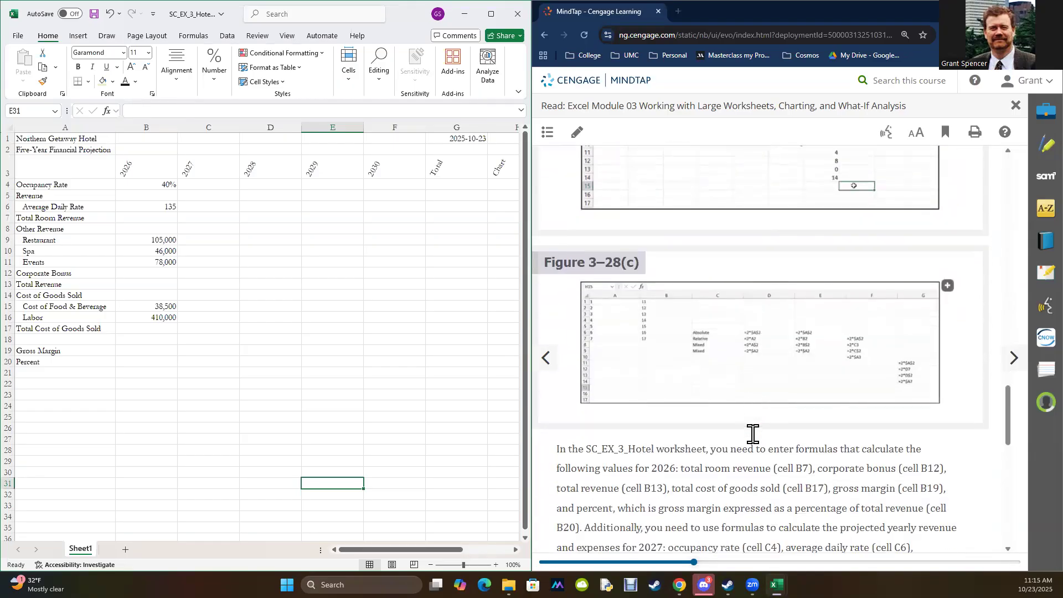
{"action": "scroll", "coordinate": [753, 434], "scroll_direction": "down", "scroll_amount": 10}
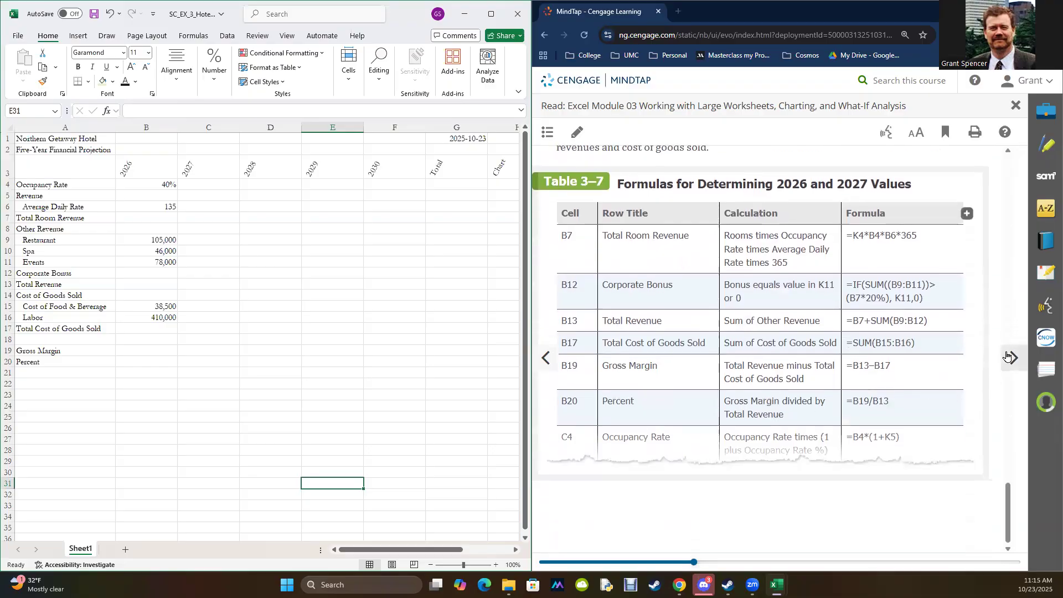
- Open textbook section EX 3-5a and look over the instructions and Figure 3–29 on entering an absolute reference
{"action": "left_click", "coordinate": [1007, 357]}
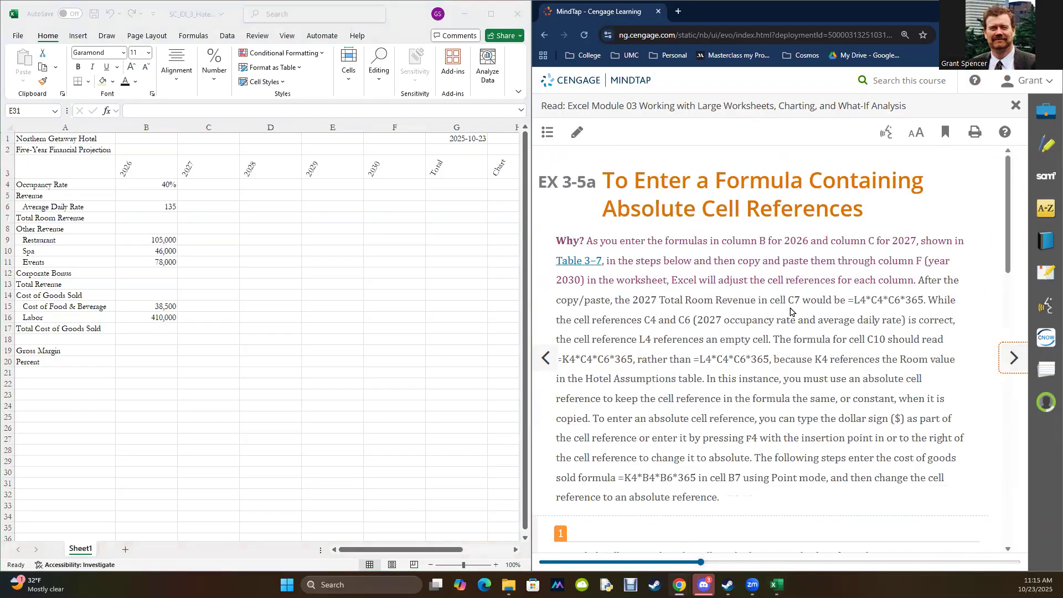
{"action": "scroll", "coordinate": [767, 333], "scroll_direction": "down", "scroll_amount": 7}
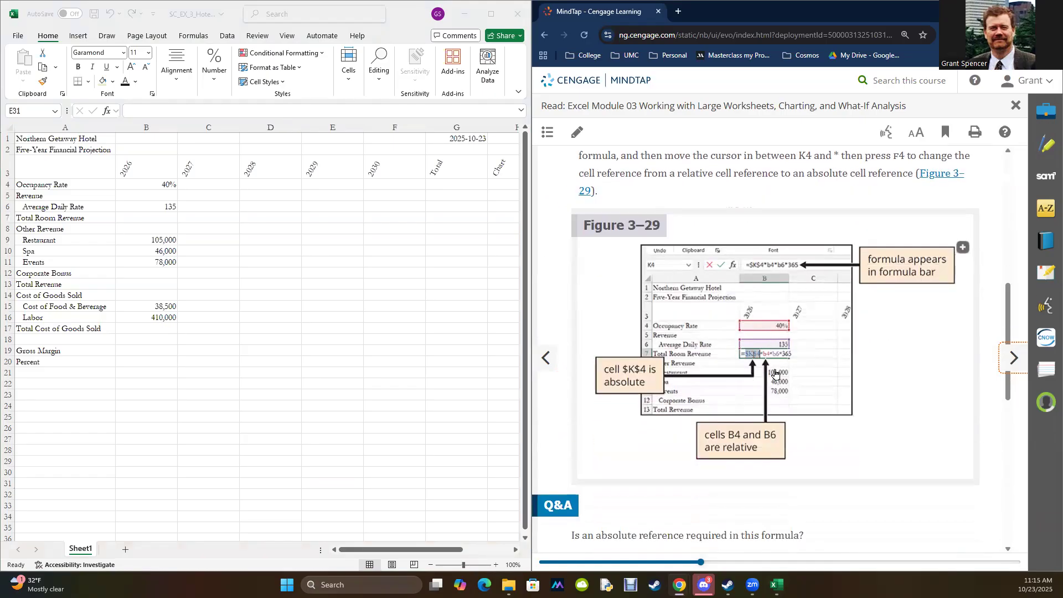
{"action": "scroll", "coordinate": [774, 372], "scroll_direction": "up", "scroll_amount": 1}
{"action": "scroll", "coordinate": [772, 371], "scroll_direction": "down", "scroll_amount": 1}
{"action": "mouse_move", "coordinate": [1008, 314]}
{"action": "left_mouse_down"}
{"action": "mouse_move", "coordinate": [995, 496]}
{"action": "mouse_move", "coordinate": [1008, 301]}
{"action": "left_mouse_up"}
- Return to textbook section EX 3-5 and display Table 3–7 with the 2026 and 2027 formulas
{"action": "left_click", "coordinate": [547, 360]}
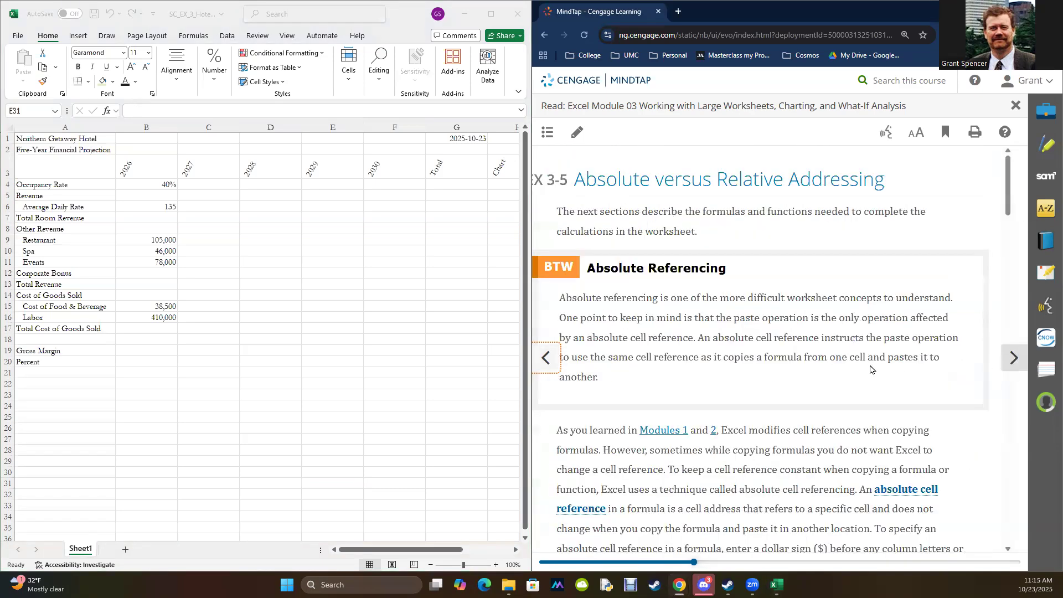
{"action": "scroll", "coordinate": [870, 369], "scroll_direction": "down", "scroll_amount": 5}
{"action": "scroll", "coordinate": [869, 369], "scroll_direction": "down", "scroll_amount": 15}
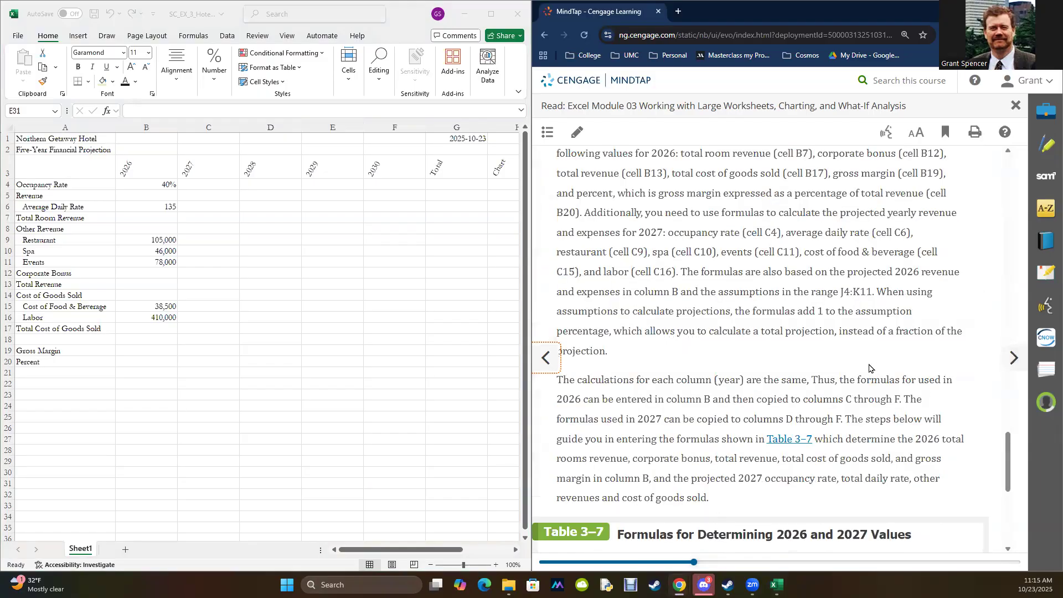
{"action": "scroll", "coordinate": [869, 368], "scroll_direction": "down", "scroll_amount": 6}
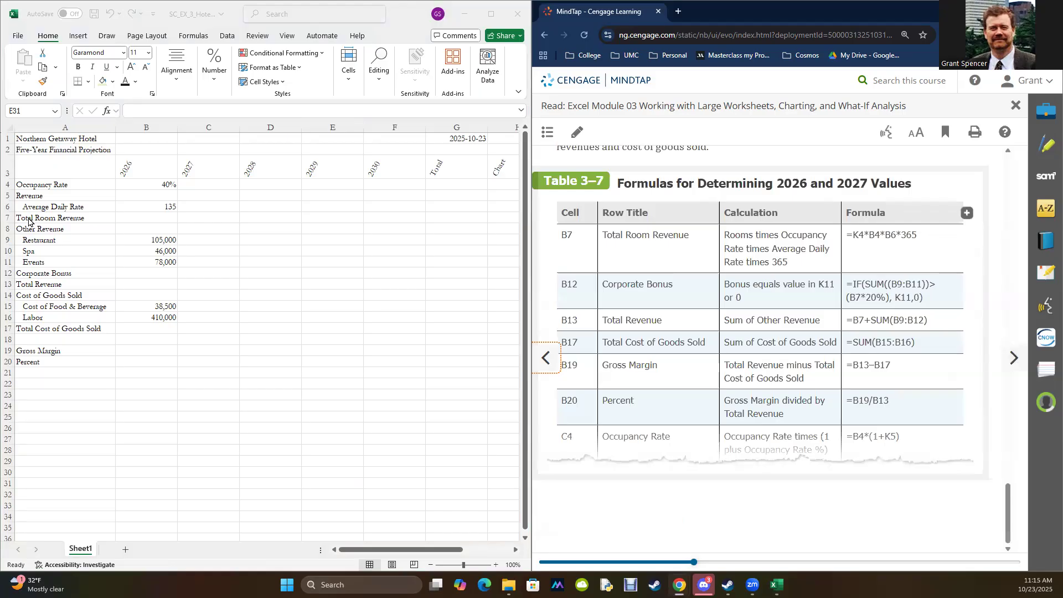
- Check the assumption cells K4, K11 and K5 that the Table 3–7 formulas use, and return to the worksheet's first columns
{"action": "left_click", "coordinate": [399, 552]}
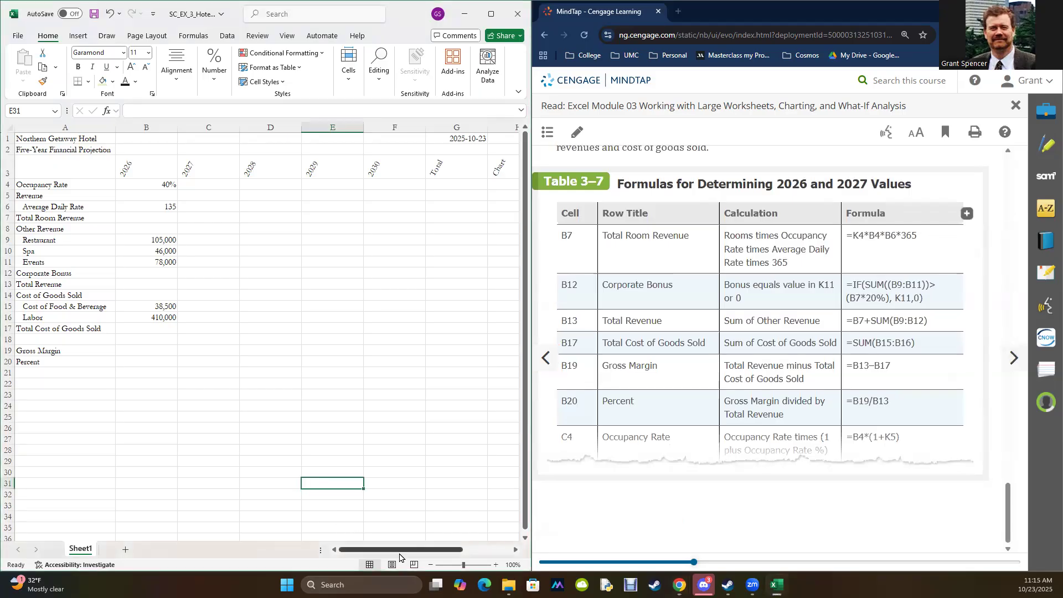
{"action": "left_click_drag", "start_coordinate": [430, 549], "coordinate": [481, 549]}
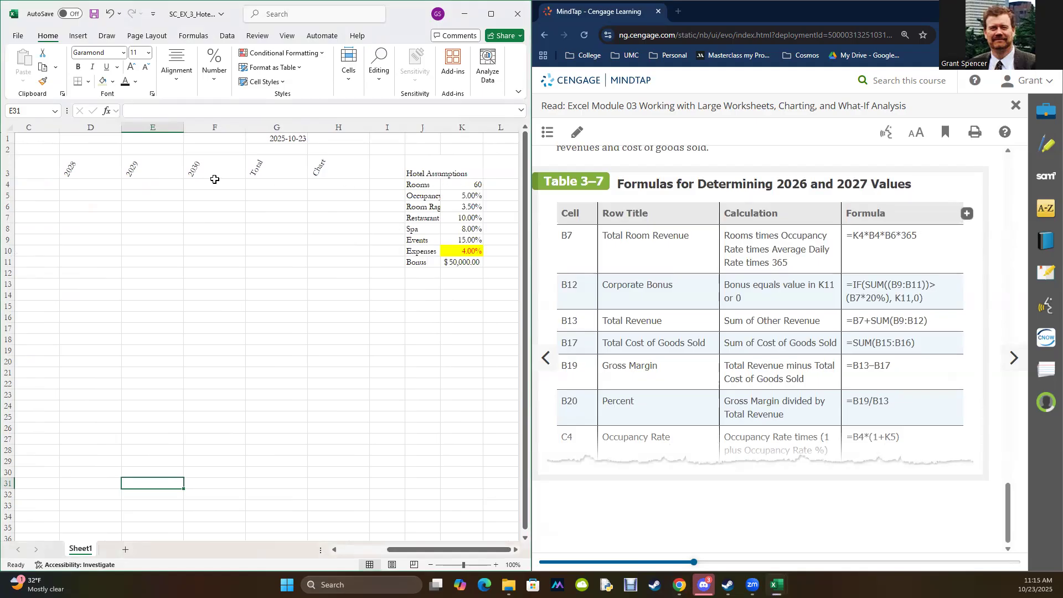
{"action": "left_click", "coordinate": [463, 183]}
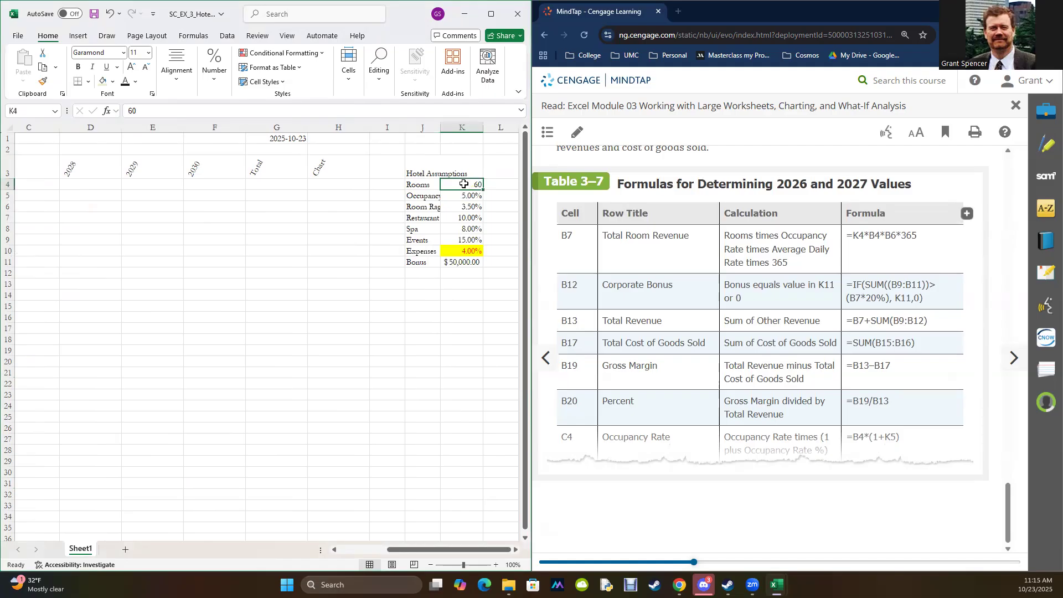
{"action": "left_click", "coordinate": [470, 262]}
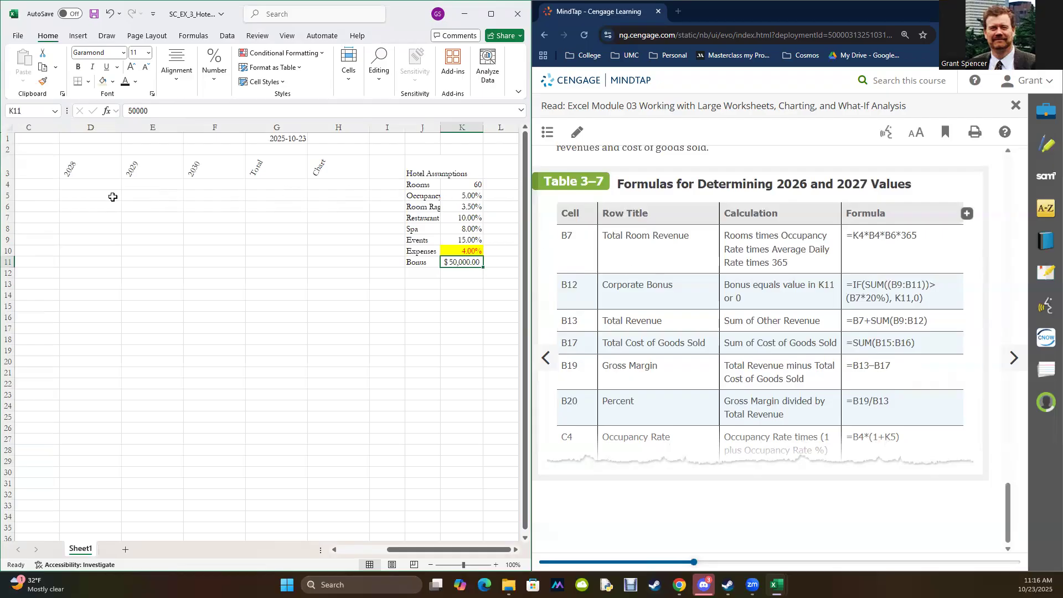
{"action": "left_click", "coordinate": [464, 196]}
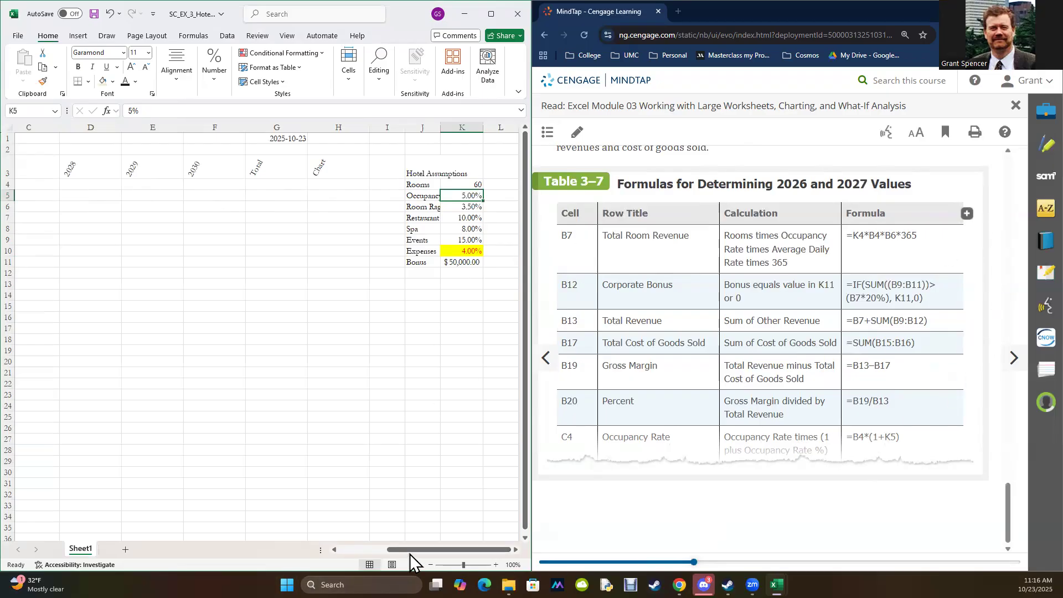
{"action": "left_click_drag", "start_coordinate": [423, 550], "coordinate": [337, 549]}
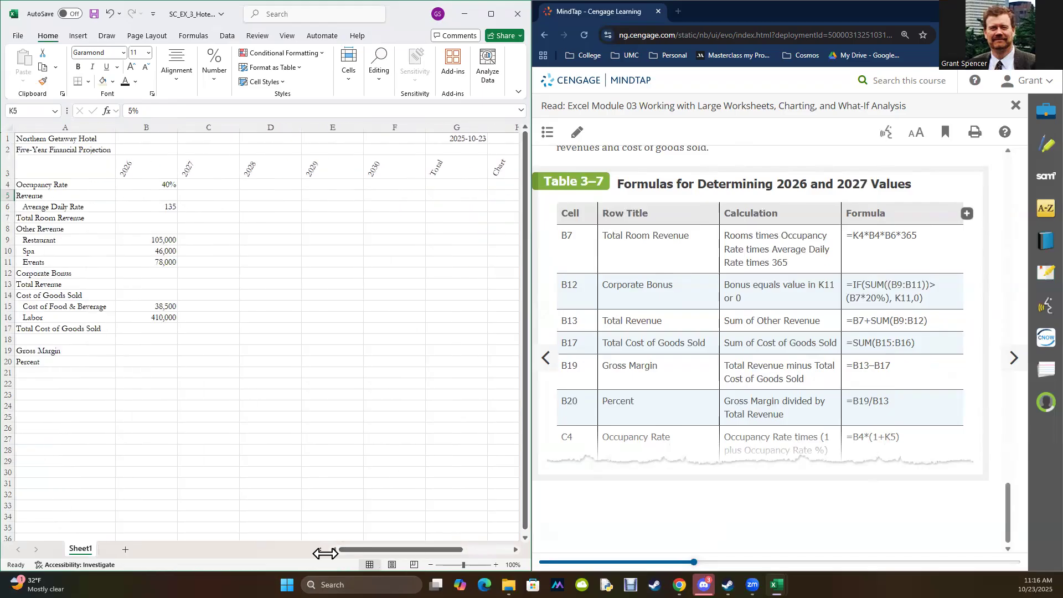
- Reopen textbook section EX 3-5a and display Figure 3–29 with the Total Room Revenue formula
{"action": "left_click", "coordinate": [1017, 361]}
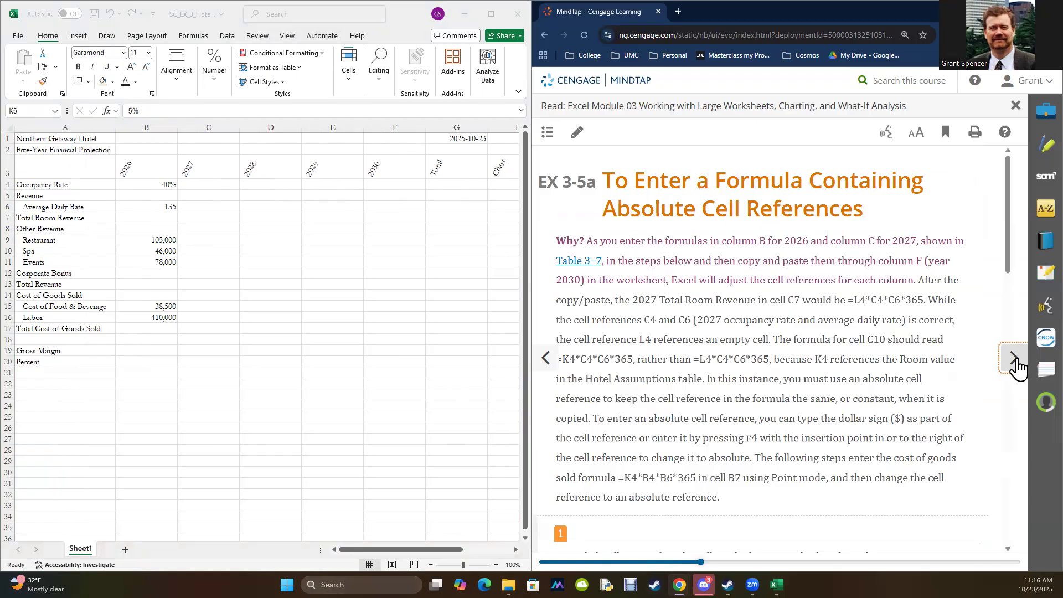
{"action": "left_click", "coordinate": [1016, 361]}
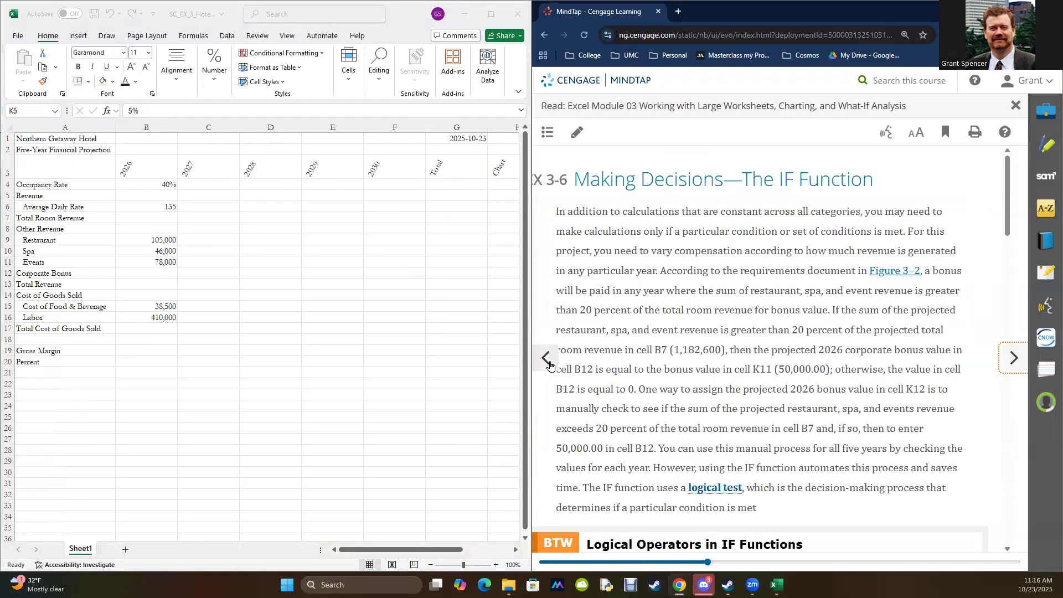
{"action": "left_click", "coordinate": [547, 359]}
{"action": "scroll", "coordinate": [857, 315], "scroll_direction": "down", "scroll_amount": 10}
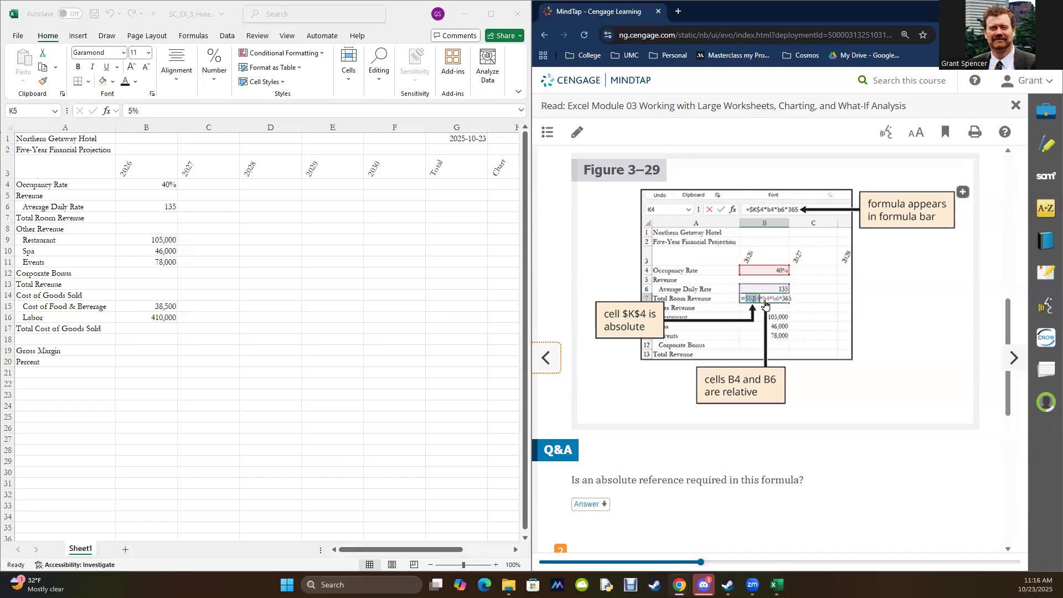
- Enter the Total Room Revenue formula =K4*b4*b6*365 in cell B7, copying the *b4*b6*365 part from the textbook instructions
{"action": "scroll", "coordinate": [786, 311], "scroll_direction": "up", "scroll_amount": 3}
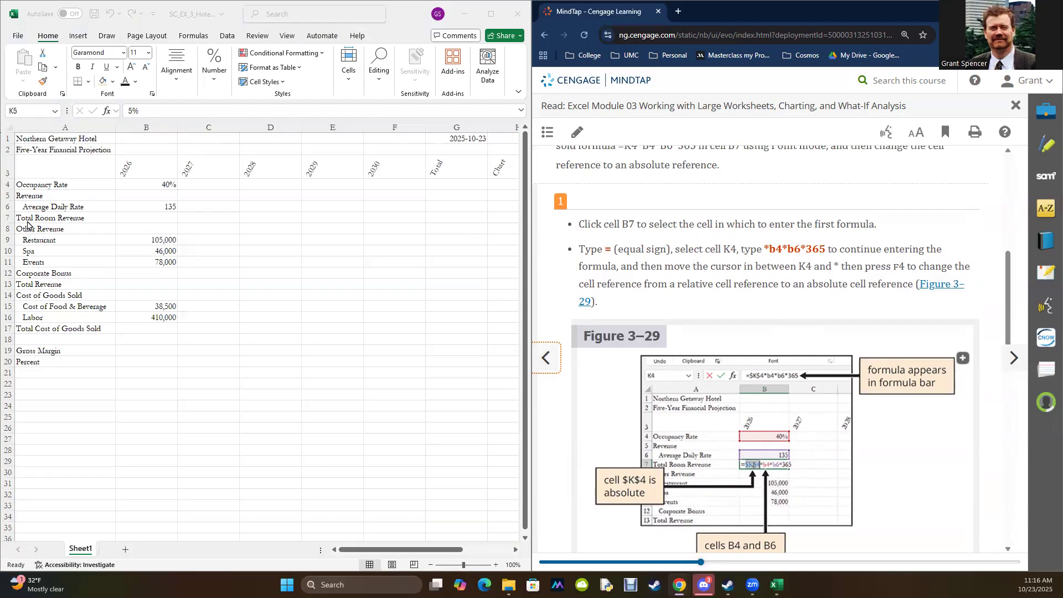
{"action": "left_click", "coordinate": [146, 218]}
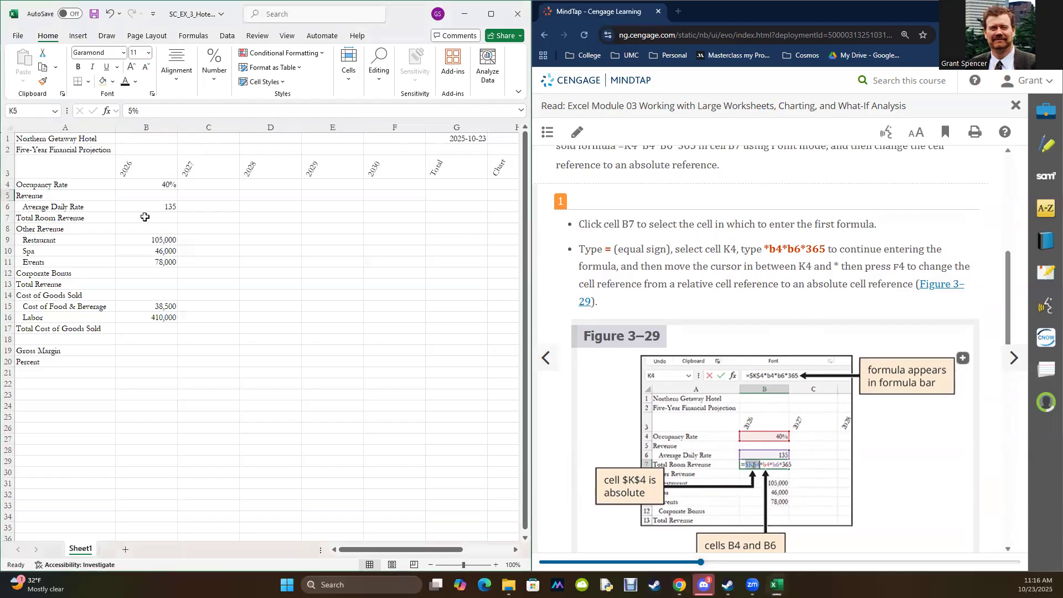
{"action": "left_click", "coordinate": [153, 110]}
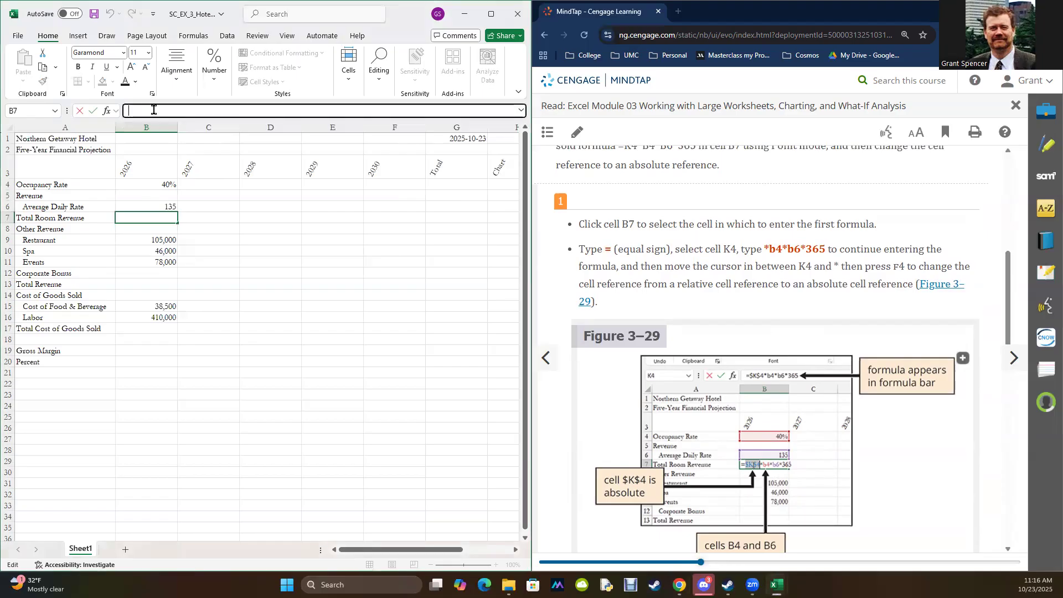
{"action": "type", "text": "="}
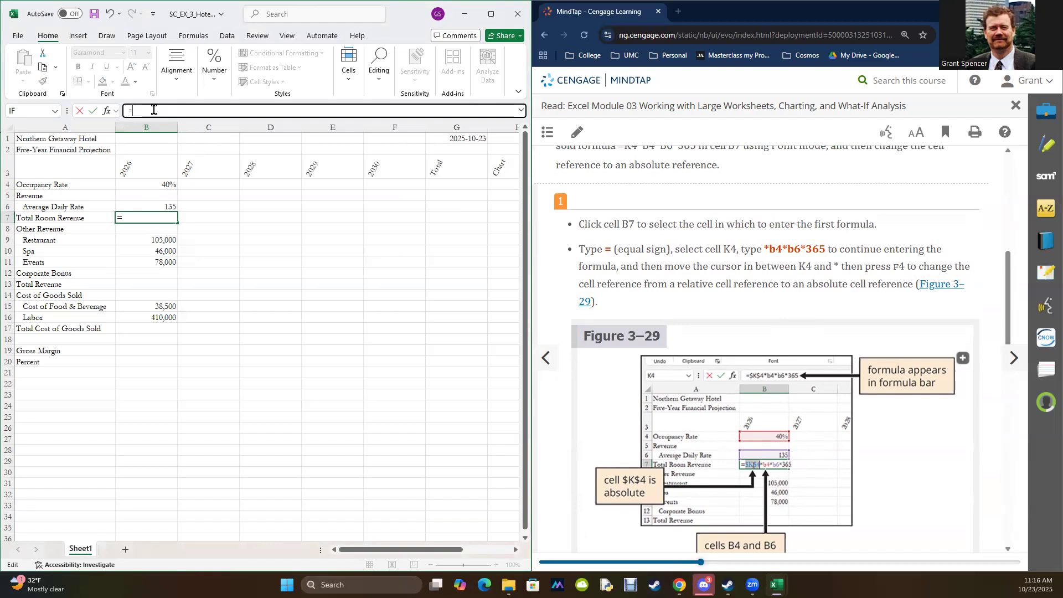
{"action": "type", "text": "K"}
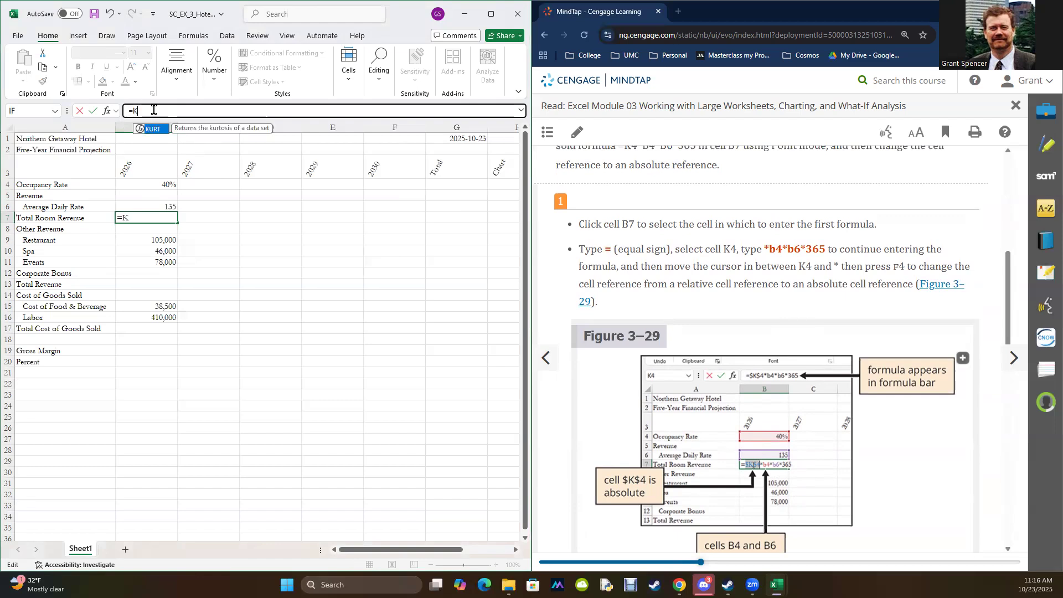
{"action": "type", "text": "4"}
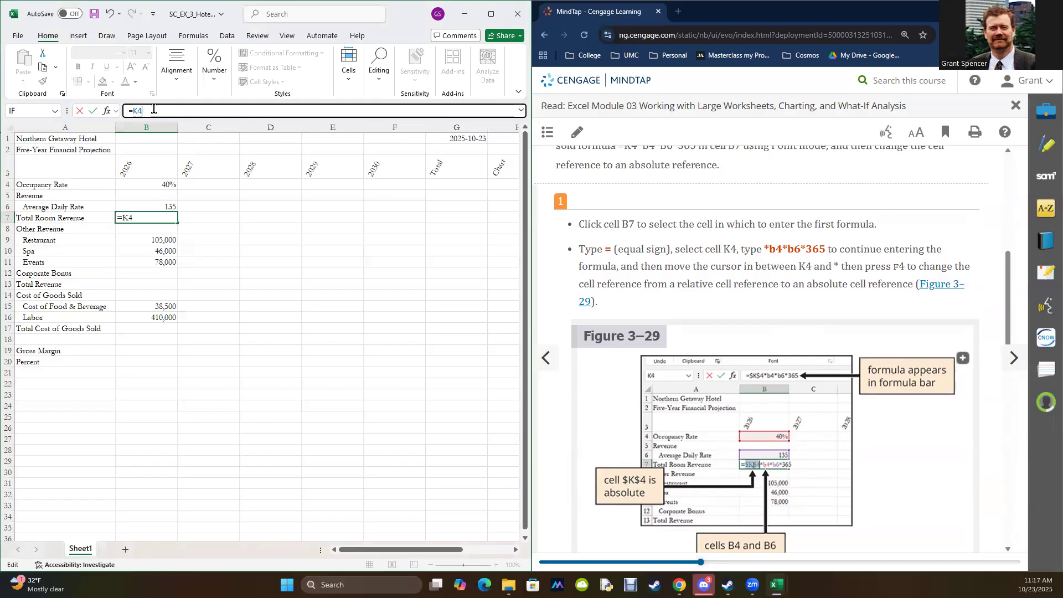
{"action": "left_click_drag", "start_coordinate": [763, 247], "coordinate": [828, 251]}
{"action": "key", "text": "ctrl+c"}
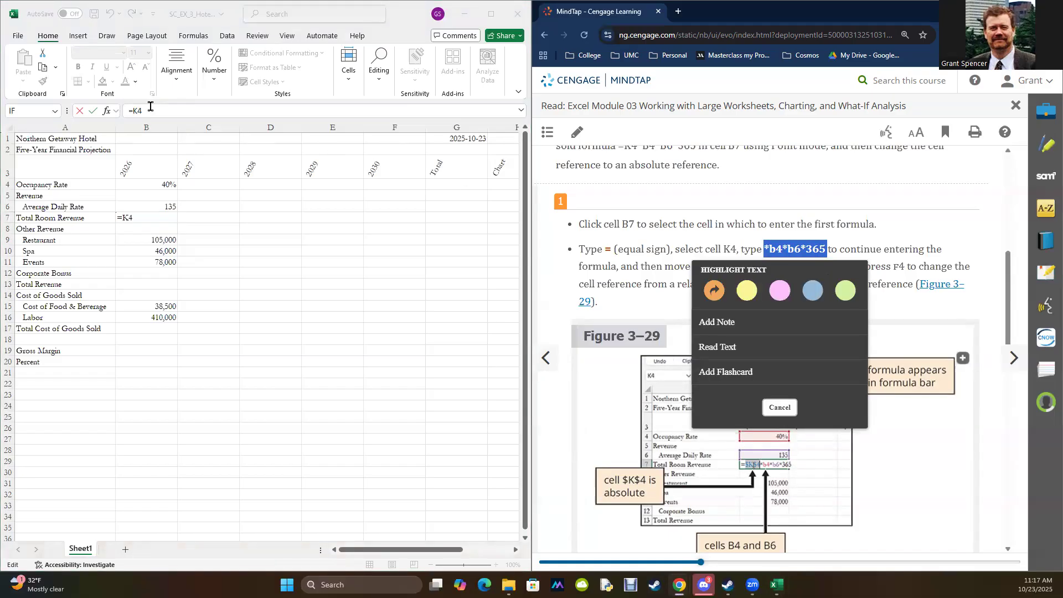
{"action": "left_click", "coordinate": [176, 110]}
{"action": "key", "text": "ctrl+v"}
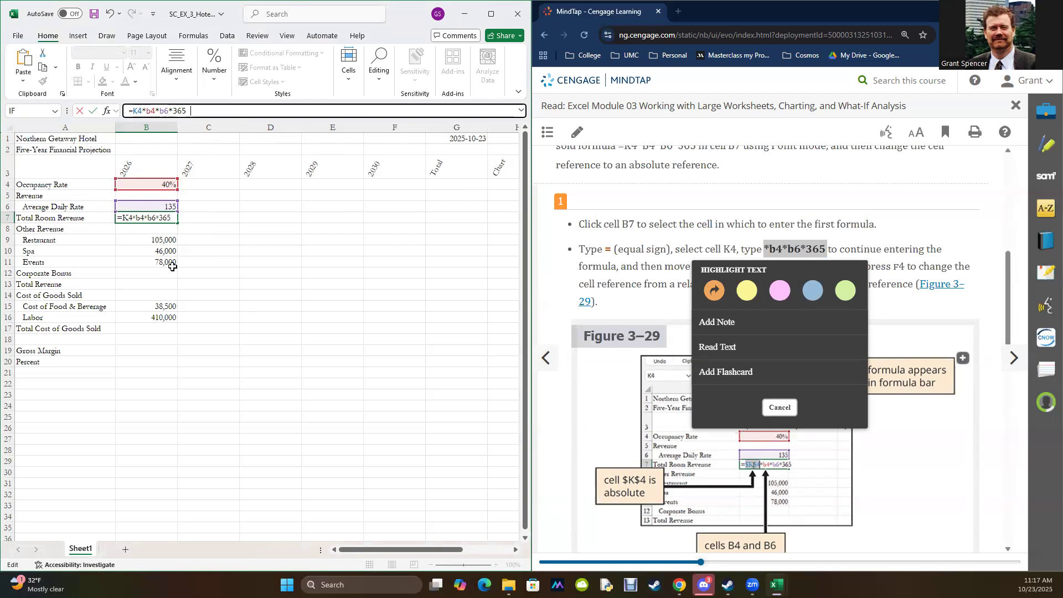
{"action": "key", "text": "Return"}
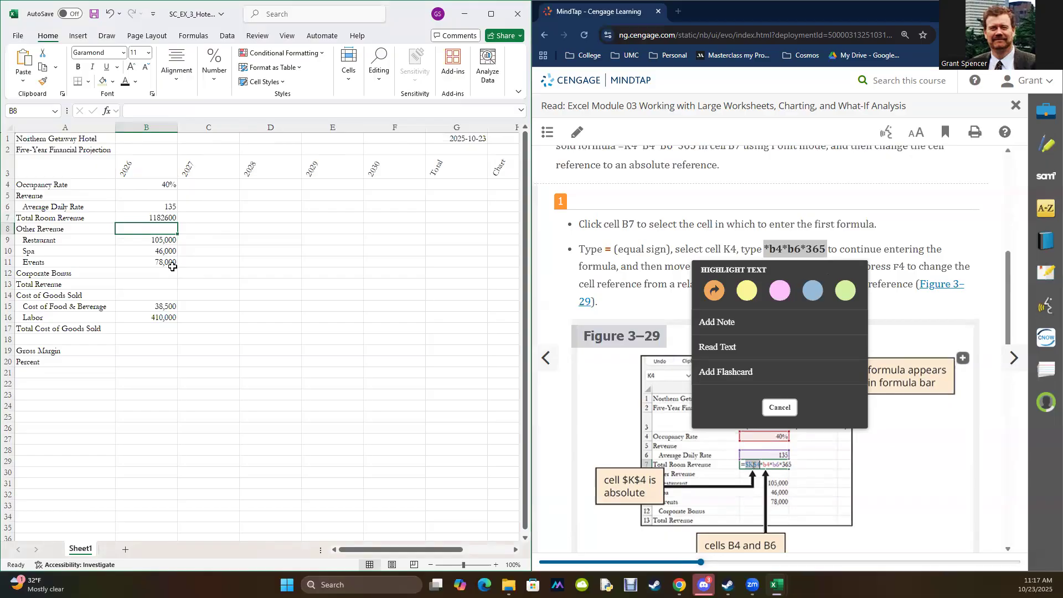
- Fill the Total Room Revenue formula from cell B7 across through the 2030 column, F7
{"action": "left_click", "coordinate": [149, 216]}
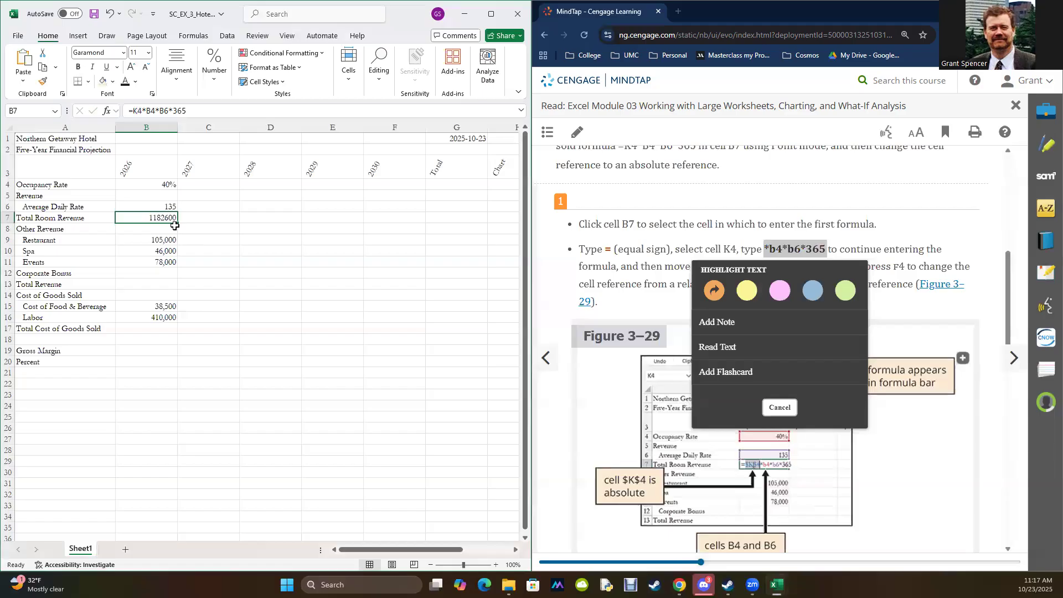
{"action": "left_click_drag", "start_coordinate": [177, 221], "coordinate": [439, 221]}
{"action": "left_click", "coordinate": [332, 339]}
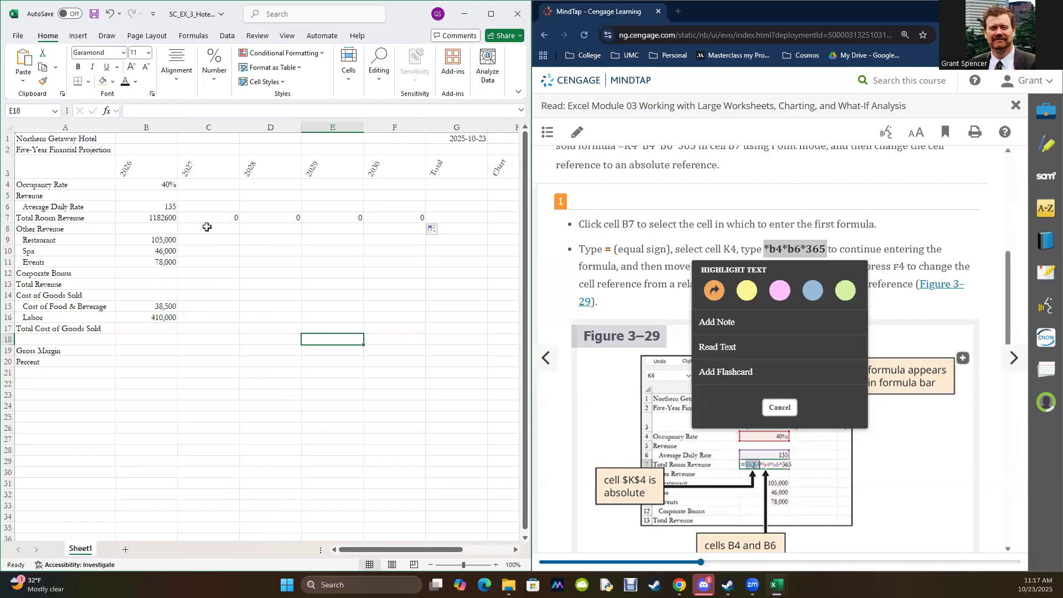
- Compare the cell references in the Total Room Revenue formulas from B7 through F7
{"action": "left_click", "coordinate": [142, 216]}
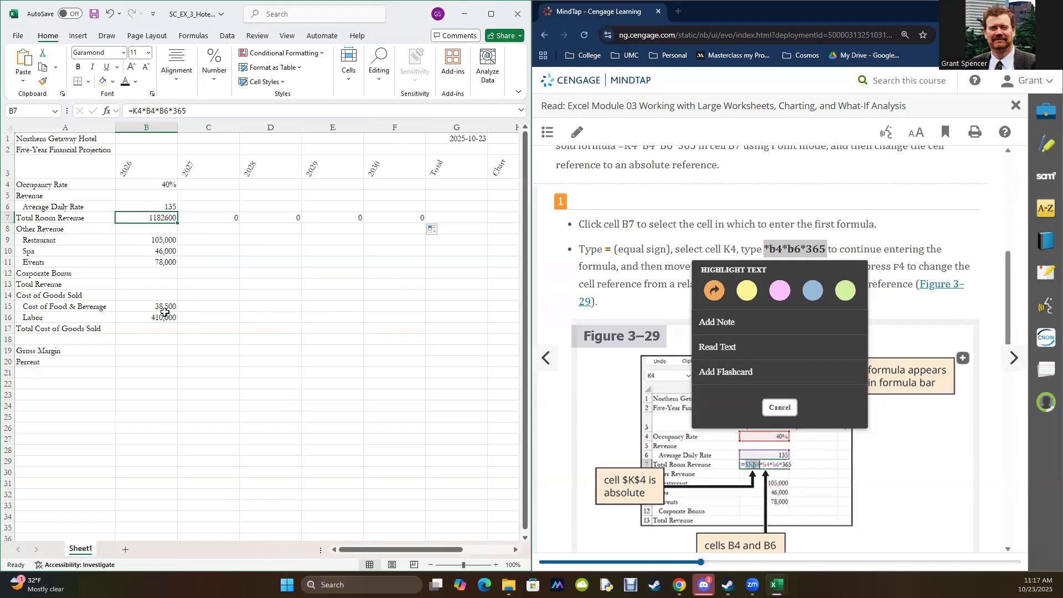
{"action": "left_click", "coordinate": [216, 219]}
{"action": "left_click", "coordinate": [270, 215]}
{"action": "left_click", "coordinate": [329, 218]}
{"action": "left_click", "coordinate": [395, 216]}
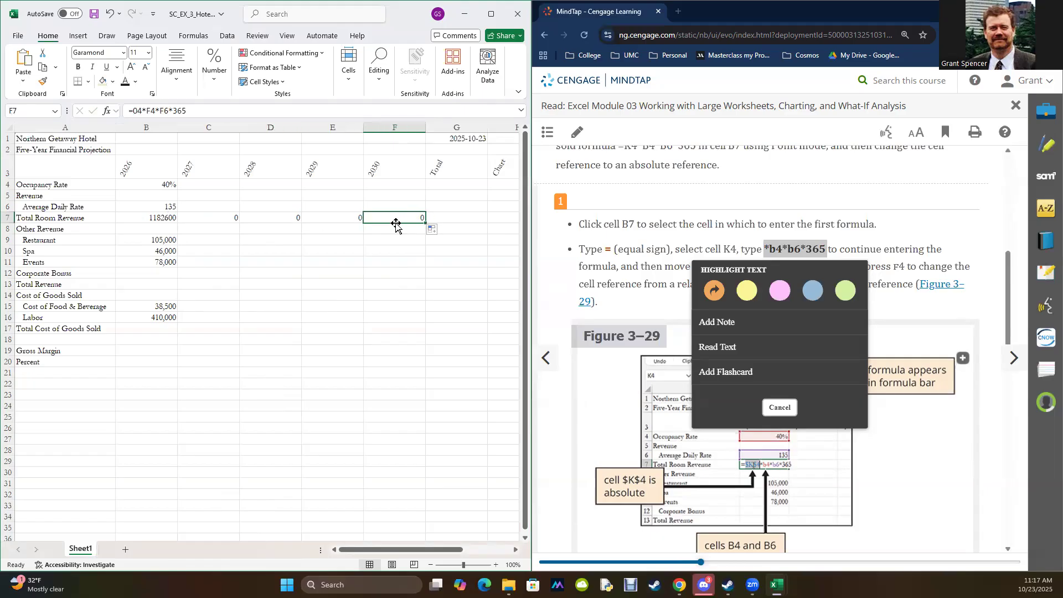
{"action": "left_click", "coordinate": [196, 211]}
{"action": "left_click", "coordinate": [191, 221]}
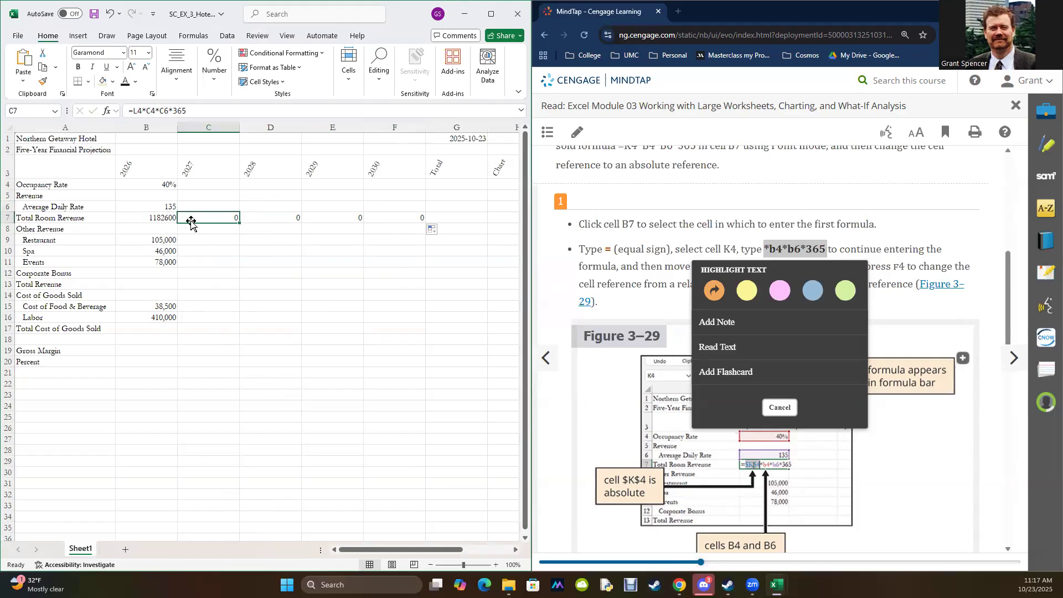
- Compare the B7 and C7 formulas and inspect column L beside the Hotel Assumptions values
{"action": "left_click", "coordinate": [159, 214]}
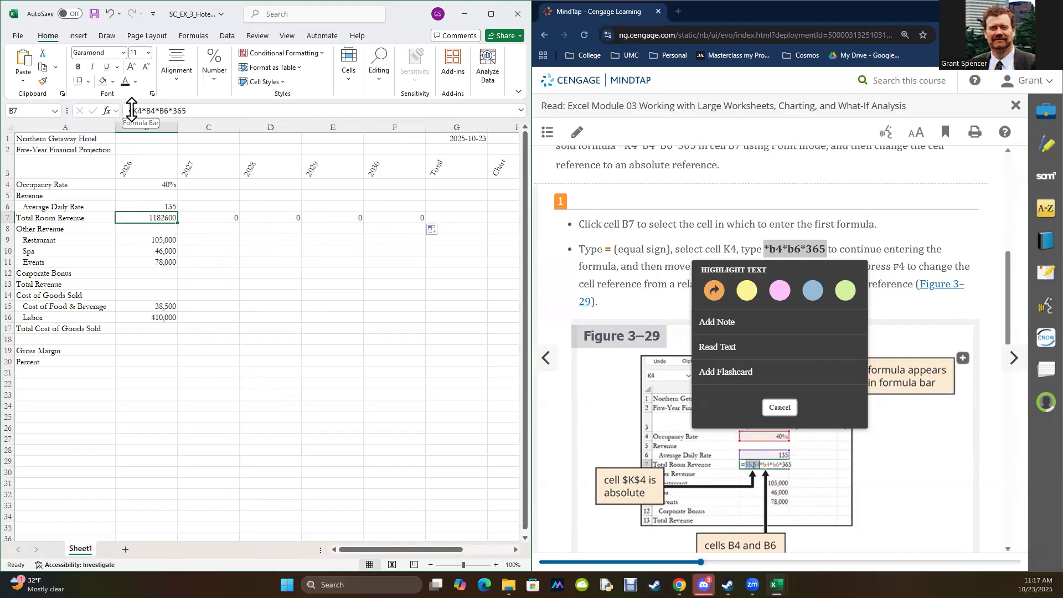
{"action": "left_click", "coordinate": [201, 216]}
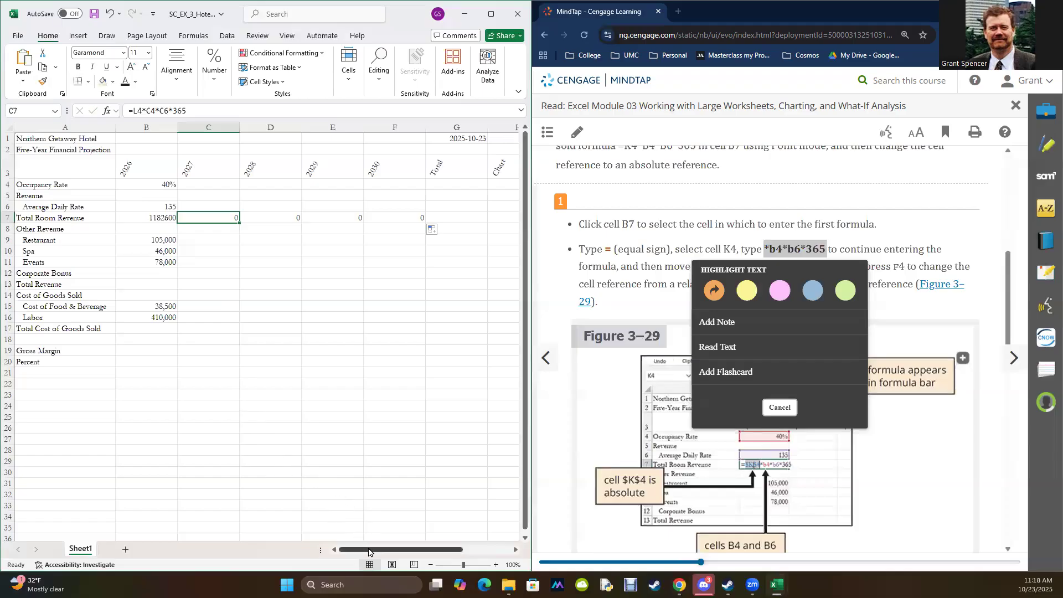
{"action": "scroll", "coordinate": [371, 550], "scroll_direction": "right", "scroll_amount": 2}
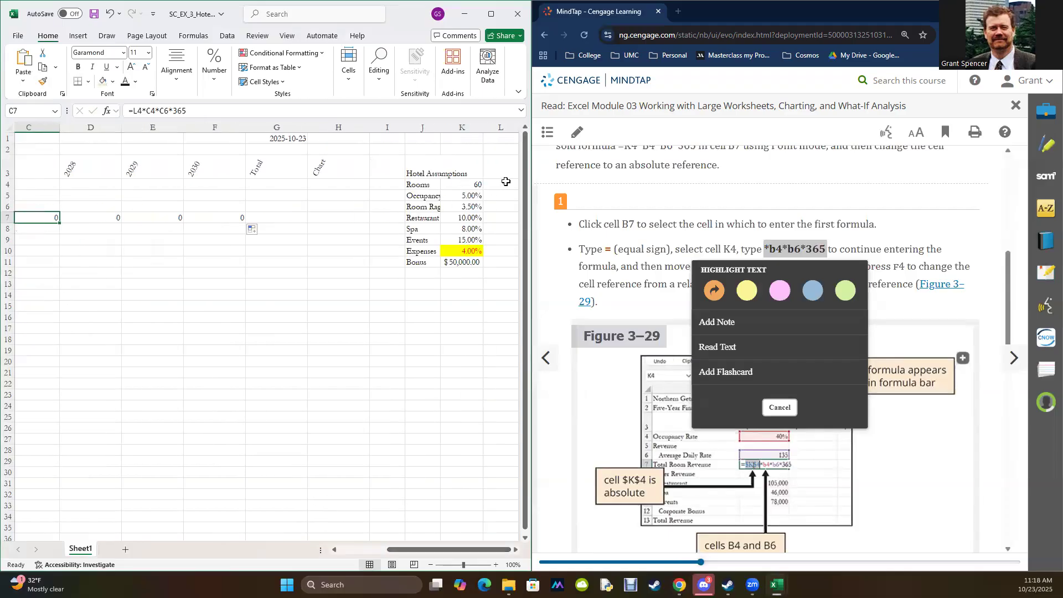
{"action": "left_click_drag", "start_coordinate": [503, 169], "coordinate": [498, 275]}
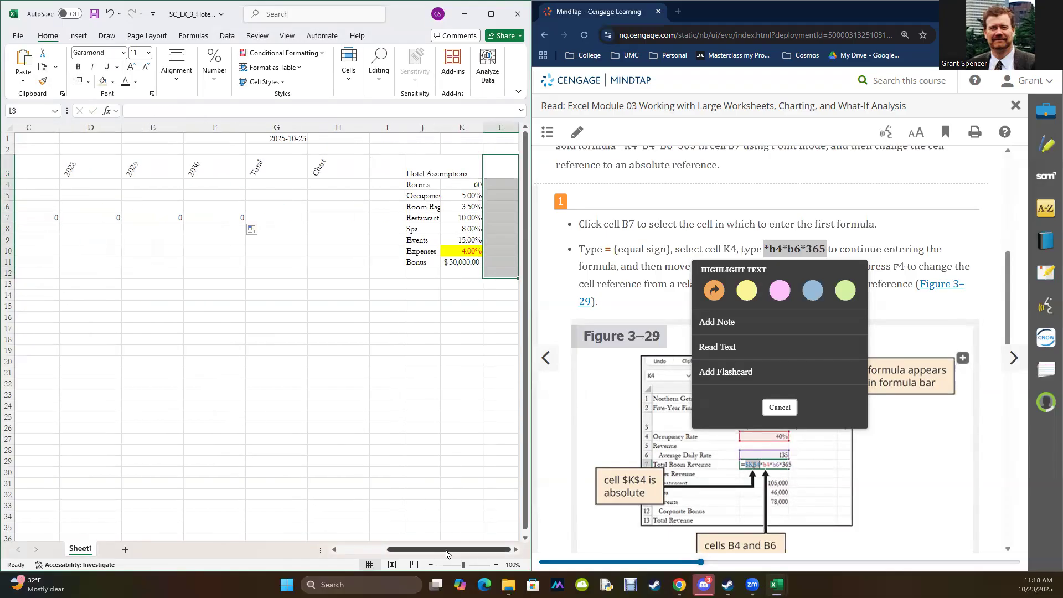
{"action": "scroll", "coordinate": [442, 551], "scroll_direction": "left", "scroll_amount": 2}
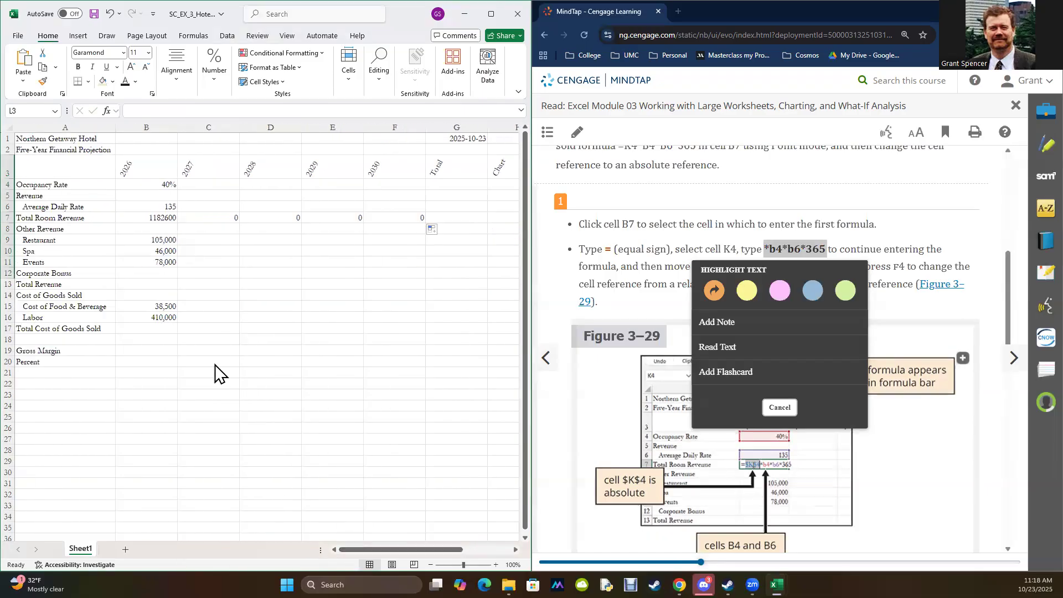
- Change the K4 reference in the B7 formula to $K4 to make its column absolute
{"action": "left_click", "coordinate": [146, 217]}
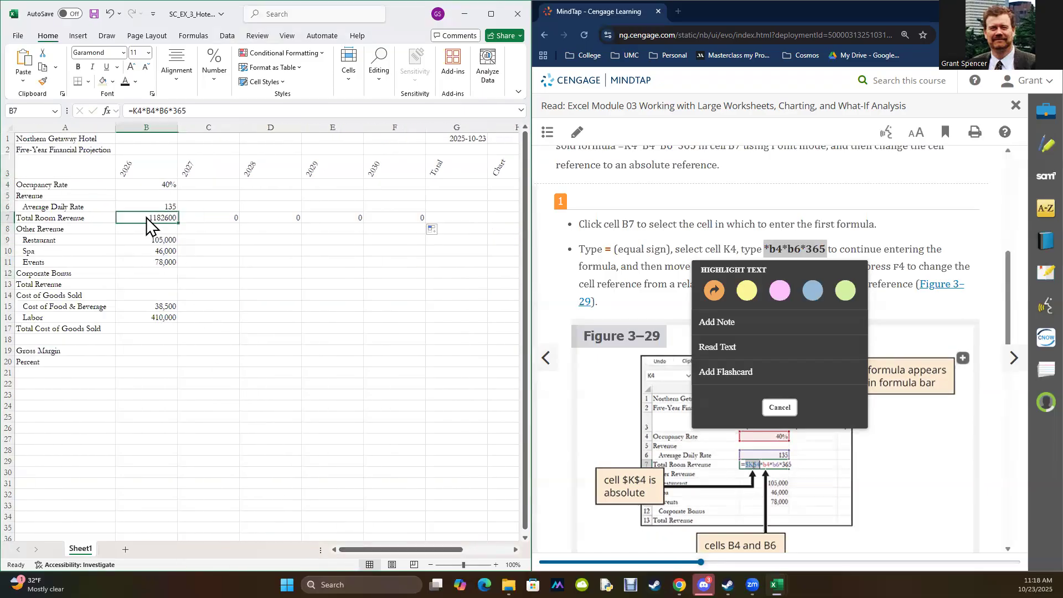
{"action": "left_click", "coordinate": [134, 111]}
{"action": "type", "text": "$"}
{"action": "key", "text": "Return"}
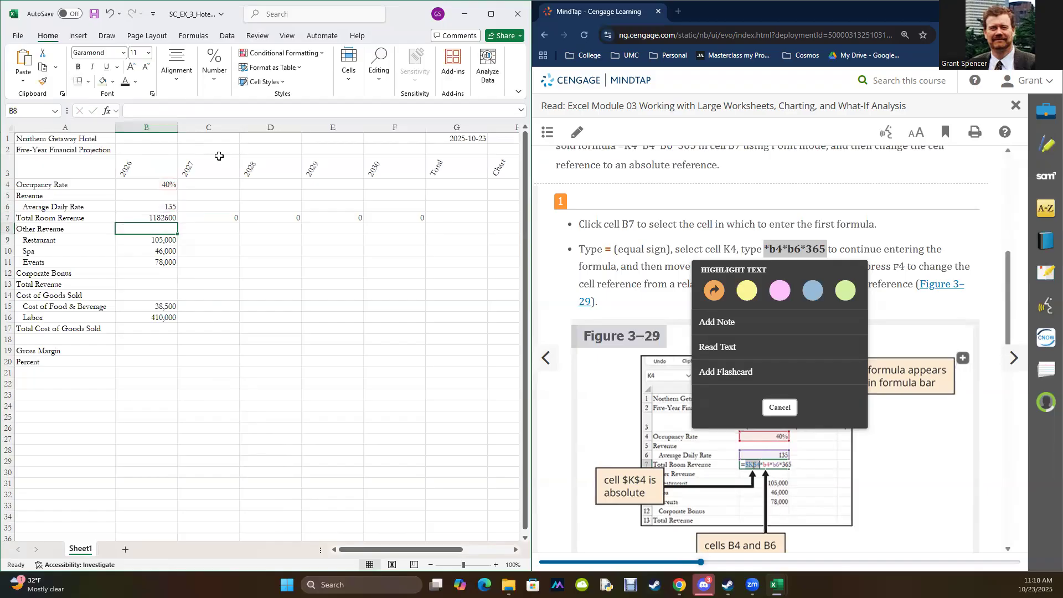
{"action": "left_click", "coordinate": [151, 215]}
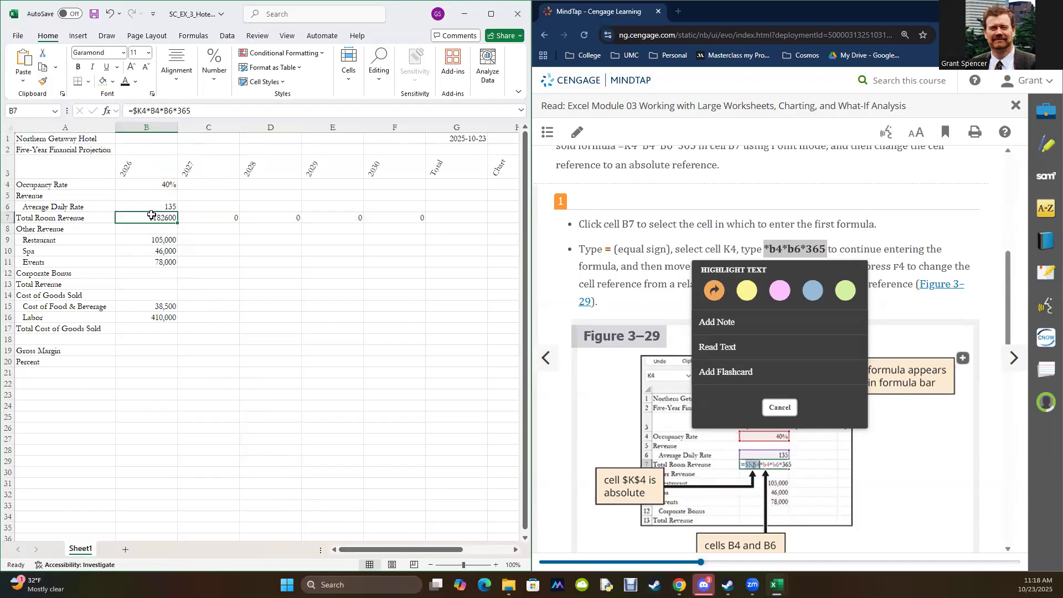
- Close the enlarged image in the textbook and display Figure 3–30 on completing the B7 formula
{"action": "left_click", "coordinate": [927, 458]}
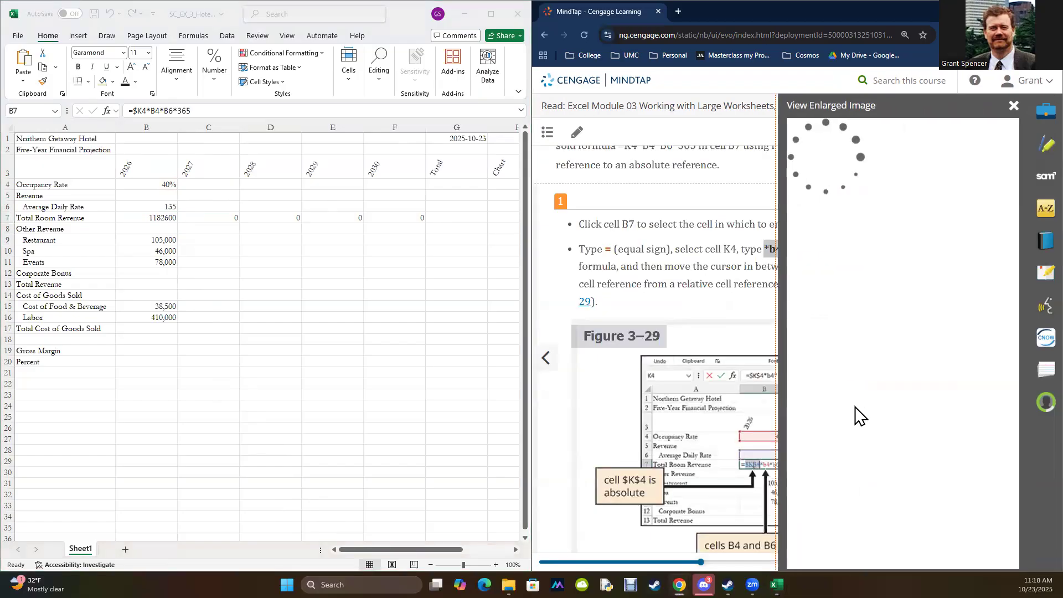
{"action": "left_click", "coordinate": [1013, 105]}
{"action": "scroll", "coordinate": [834, 276], "scroll_direction": "down", "scroll_amount": 5}
{"action": "scroll", "coordinate": [834, 277], "scroll_direction": "down", "scroll_amount": 4}
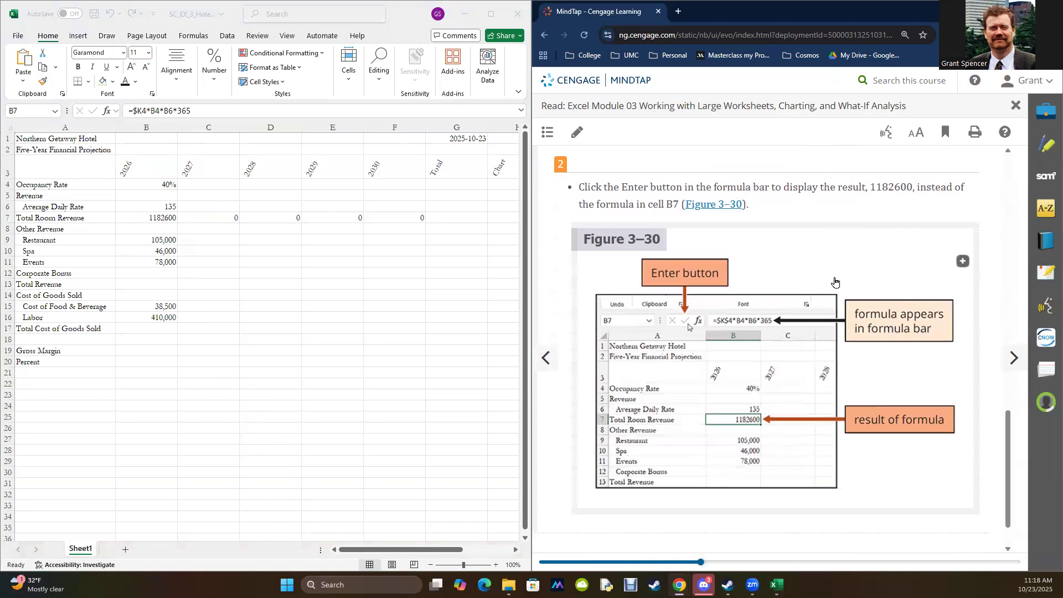
{"action": "scroll", "coordinate": [834, 282], "scroll_direction": "down", "scroll_amount": 1}
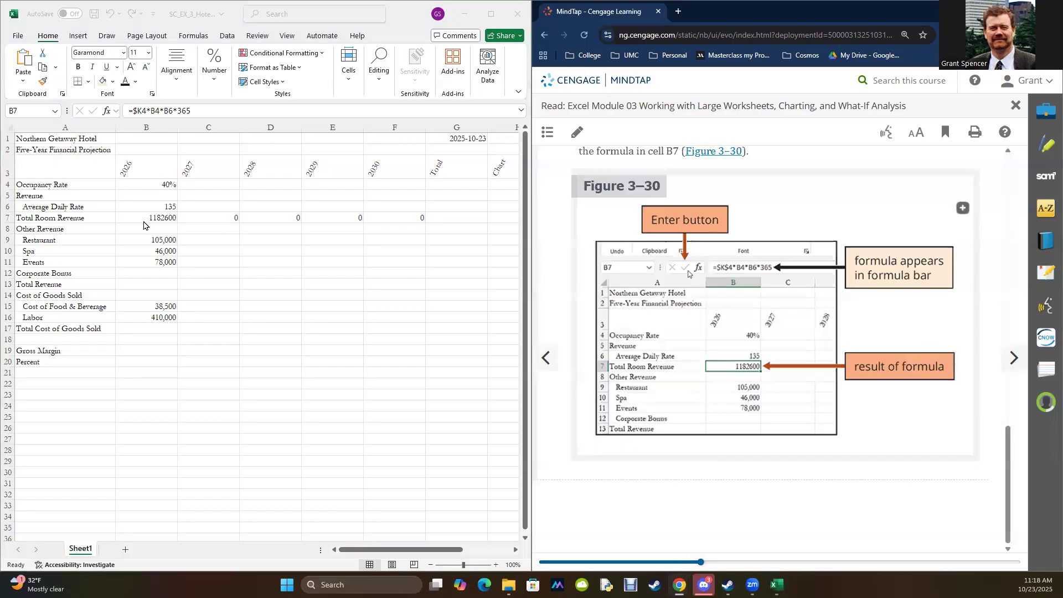
- Open textbook section EX 3-6 on the IF function and look over its explanation, logical operators box and Figure 3–31
{"action": "left_click", "coordinate": [1014, 358]}
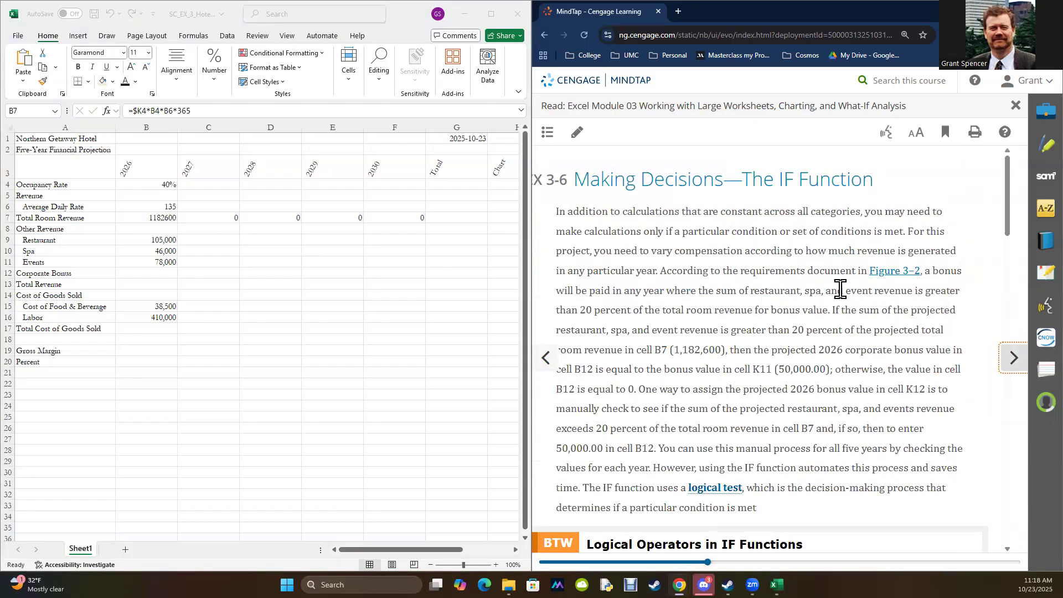
{"action": "scroll", "coordinate": [675, 207], "scroll_direction": "down", "scroll_amount": 1}
{"action": "scroll", "coordinate": [675, 207], "scroll_direction": "down", "scroll_amount": 4}
{"action": "scroll", "coordinate": [664, 210], "scroll_direction": "up", "scroll_amount": 2}
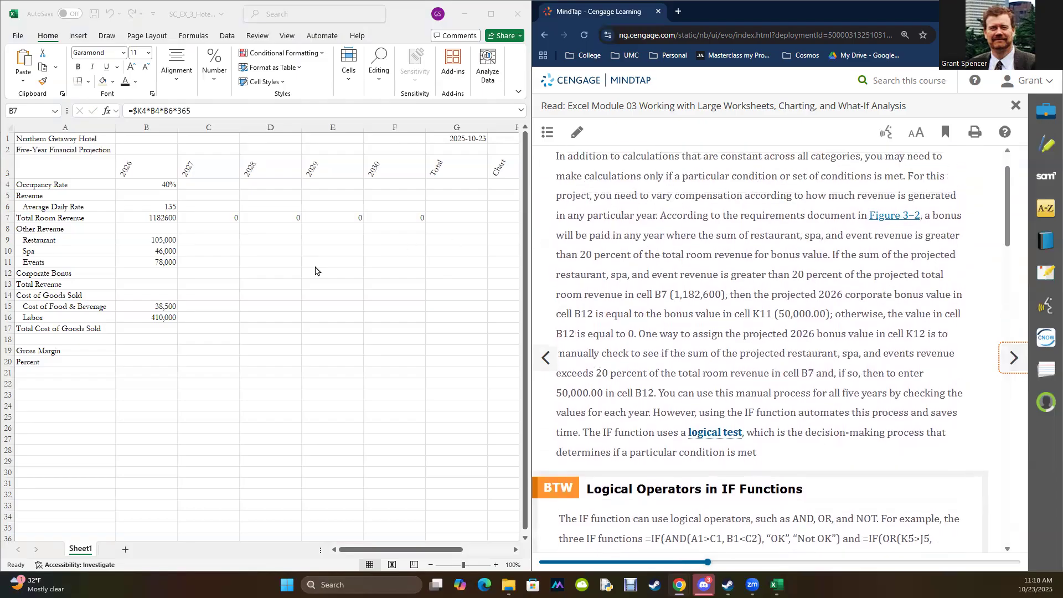
{"action": "scroll", "coordinate": [858, 180], "scroll_direction": "down", "scroll_amount": 2}
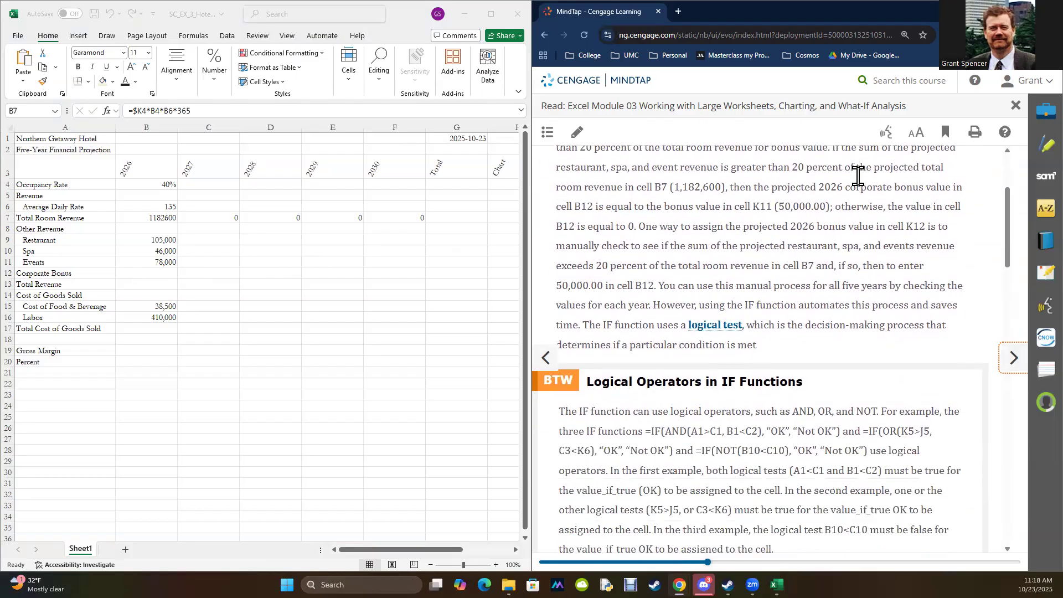
{"action": "scroll", "coordinate": [858, 180], "scroll_direction": "down", "scroll_amount": 10}
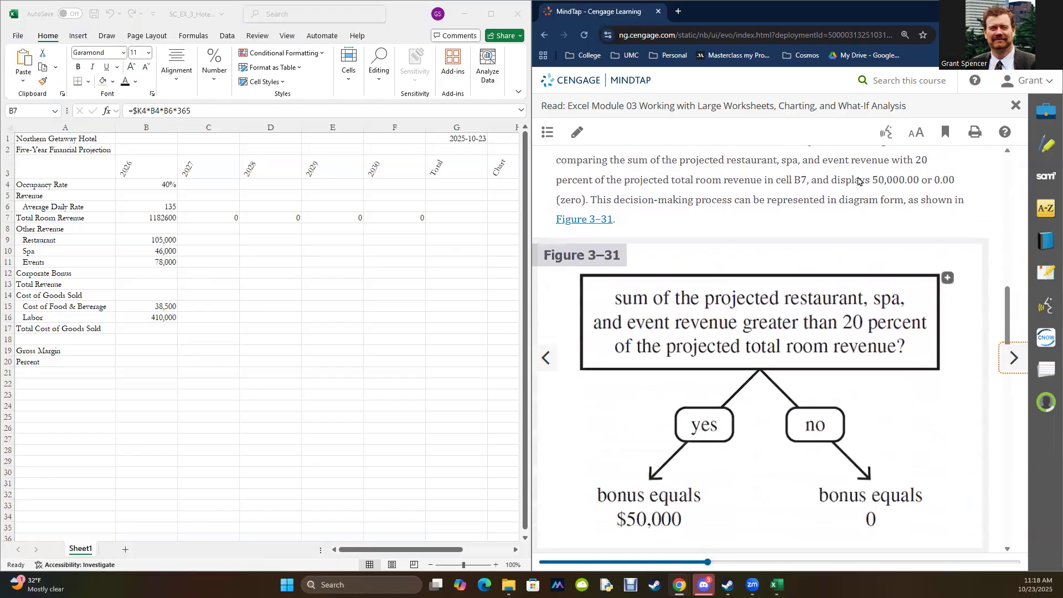
{"action": "scroll", "coordinate": [857, 176], "scroll_direction": "up", "scroll_amount": 5}
{"action": "scroll", "coordinate": [857, 176], "scroll_direction": "down", "scroll_amount": 5}
{"action": "scroll", "coordinate": [858, 176], "scroll_direction": "up", "scroll_amount": 6}
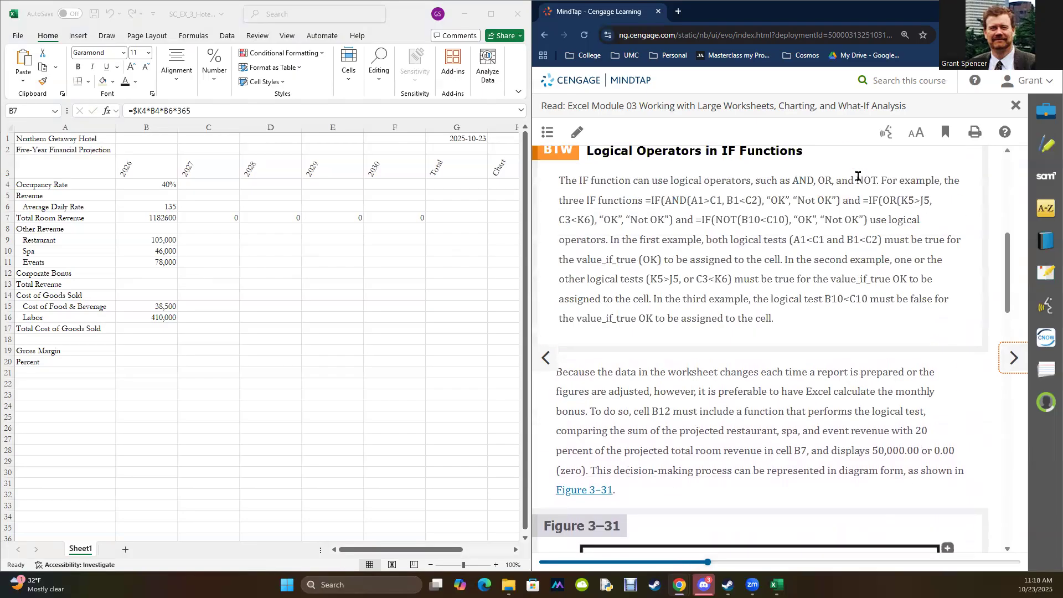
{"action": "scroll", "coordinate": [858, 176], "scroll_direction": "up", "scroll_amount": 1}
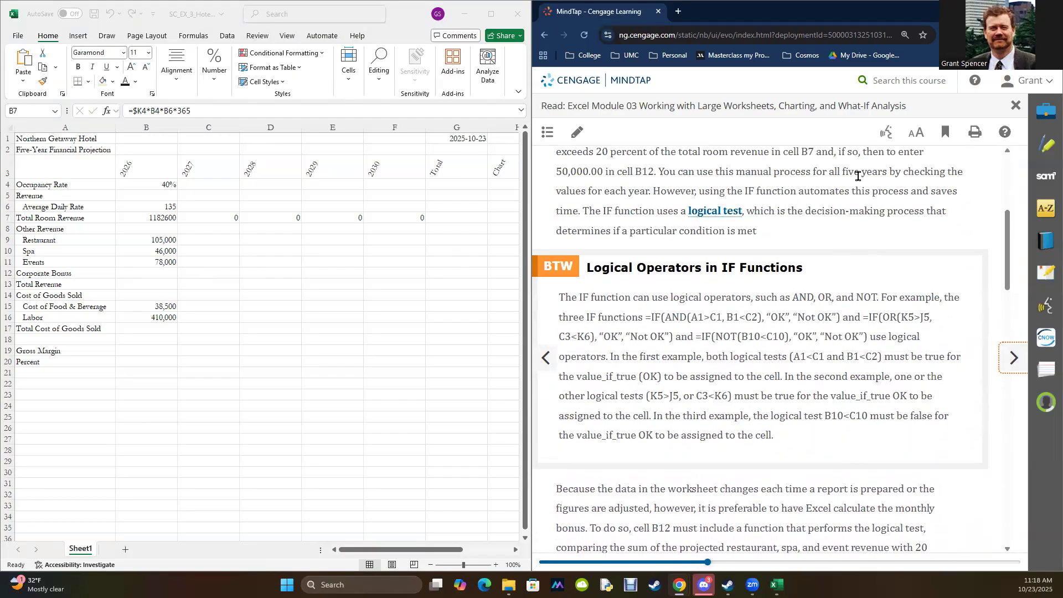
- Review the IF examples in the Logical Operators box, discard the unwanted note, and return to the section's opening explanation
{"action": "left_click_drag", "start_coordinate": [645, 316], "coordinate": [680, 316]}
{"action": "left_click", "coordinate": [686, 315]}
{"action": "scroll", "coordinate": [692, 277], "scroll_direction": "up", "scroll_amount": 5}
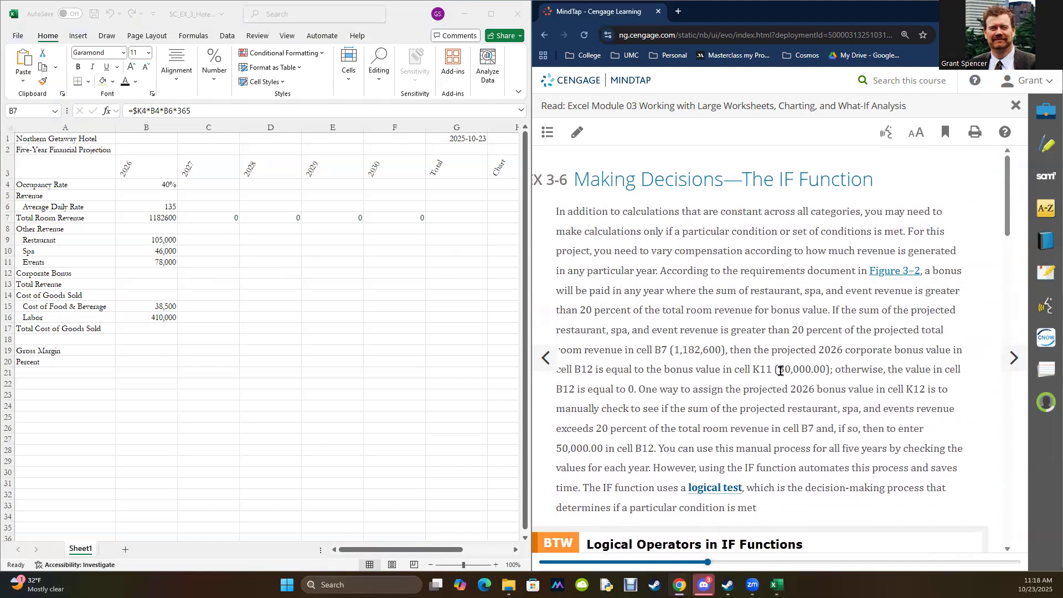
{"action": "scroll", "coordinate": [779, 370], "scroll_direction": "down", "scroll_amount": 7}
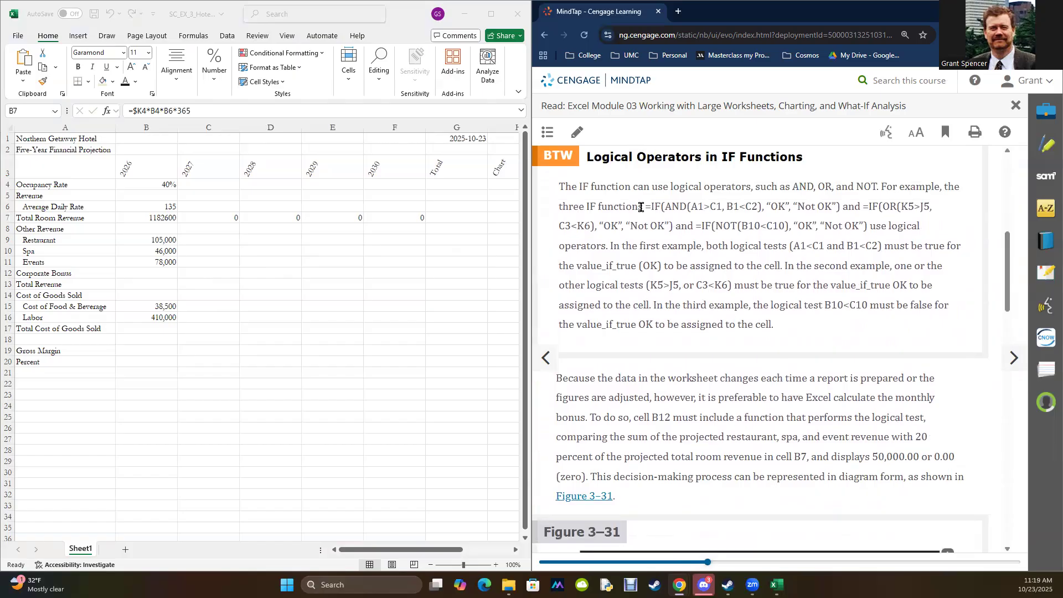
{"action": "left_click_drag", "start_coordinate": [640, 205], "coordinate": [689, 287]}
{"action": "left_click", "coordinate": [689, 295]}
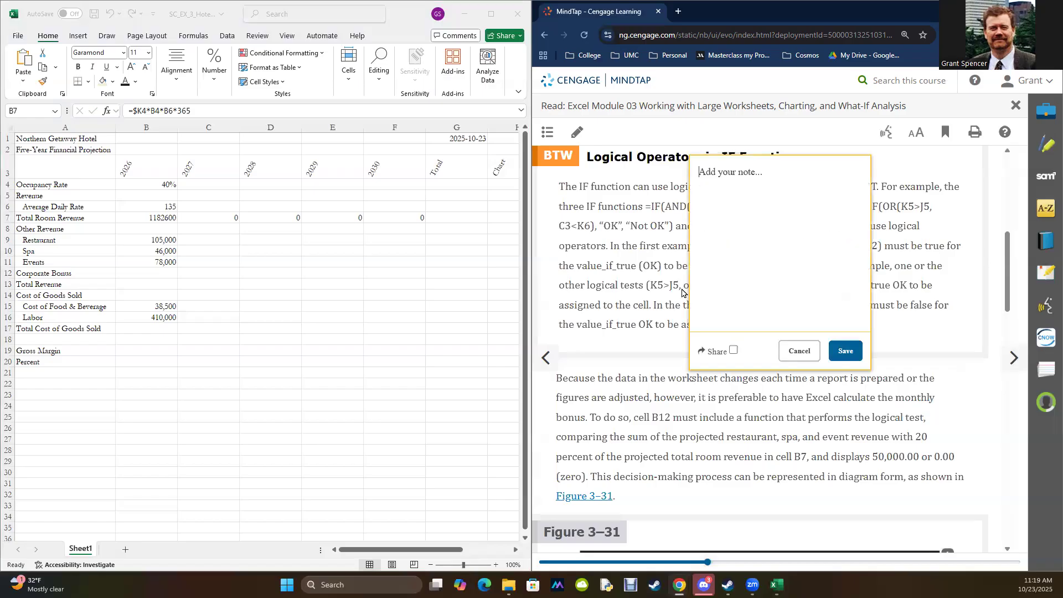
{"action": "left_click", "coordinate": [790, 351]}
{"action": "scroll", "coordinate": [657, 269], "scroll_direction": "up", "scroll_amount": 5}
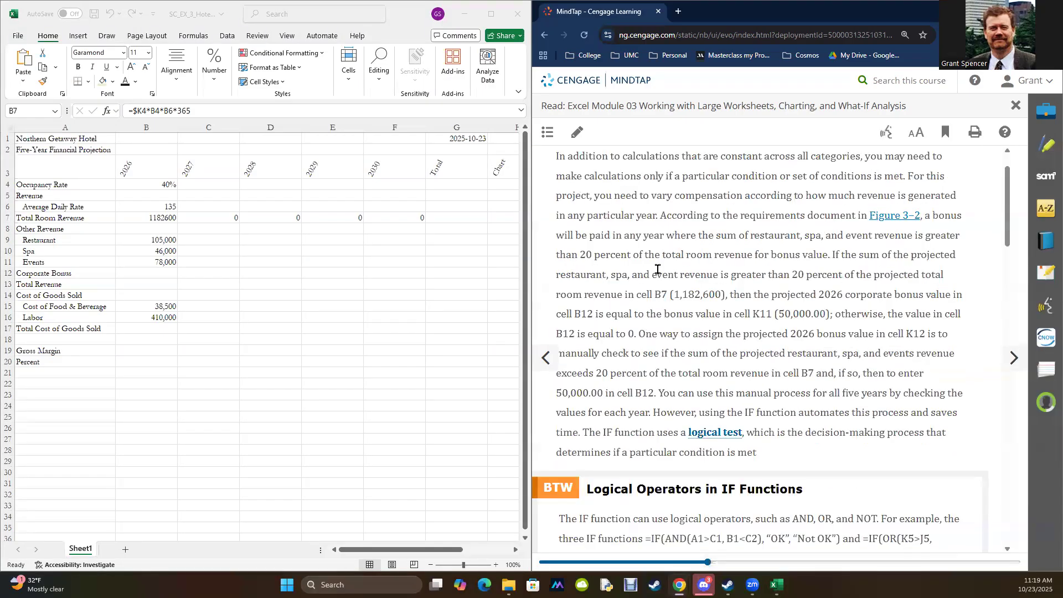
- Bring up the textbook's annotated IF formula, then enter =NOW() in cell C24 as an example of a function without arguments
{"action": "scroll", "coordinate": [657, 269], "scroll_direction": "down", "scroll_amount": 15}
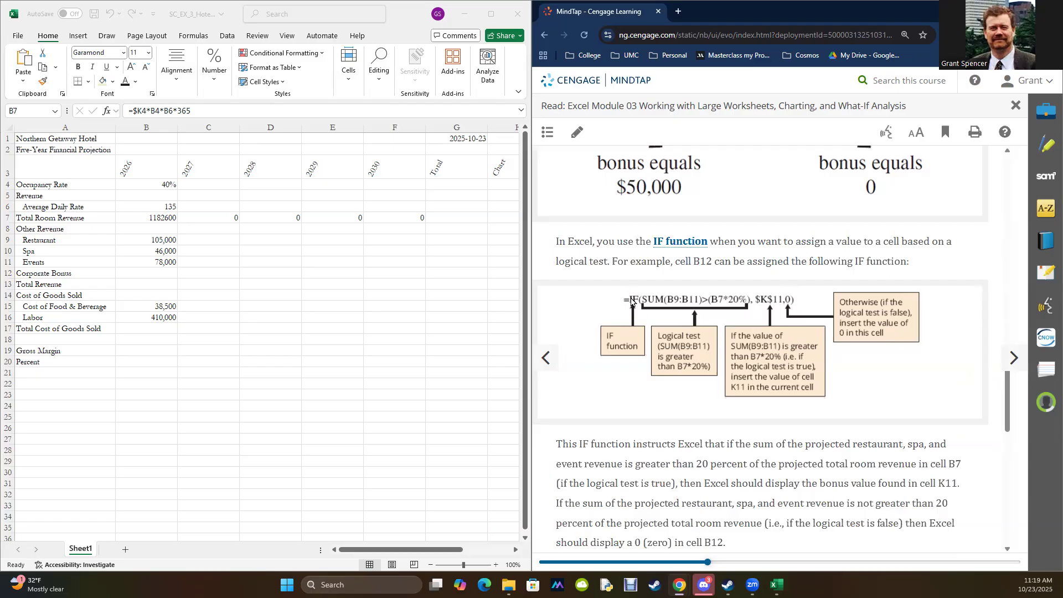
{"action": "left_click", "coordinate": [219, 403]}
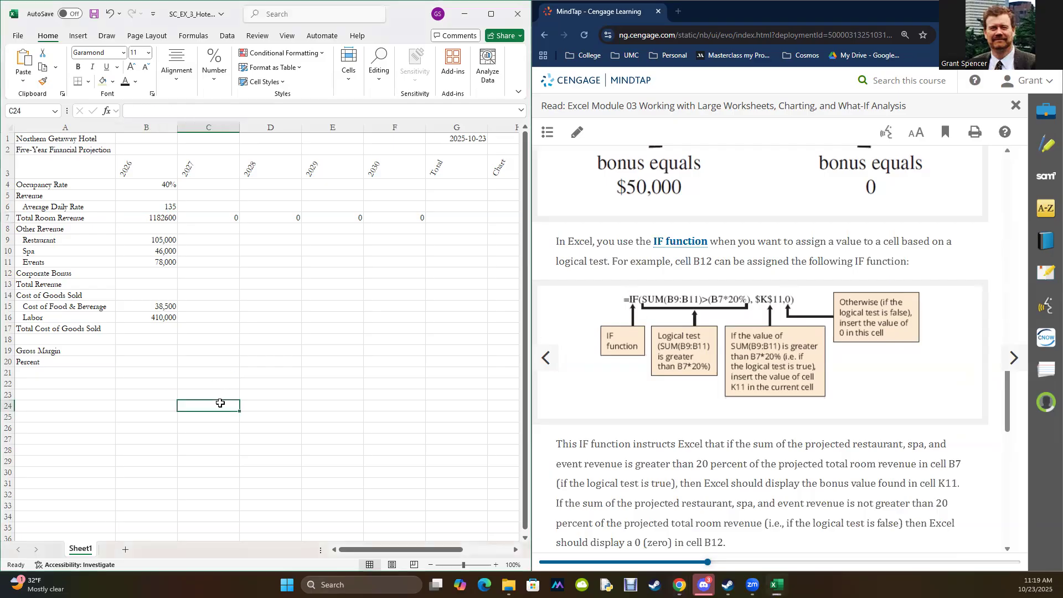
{"action": "type", "text": "=NOW()"}
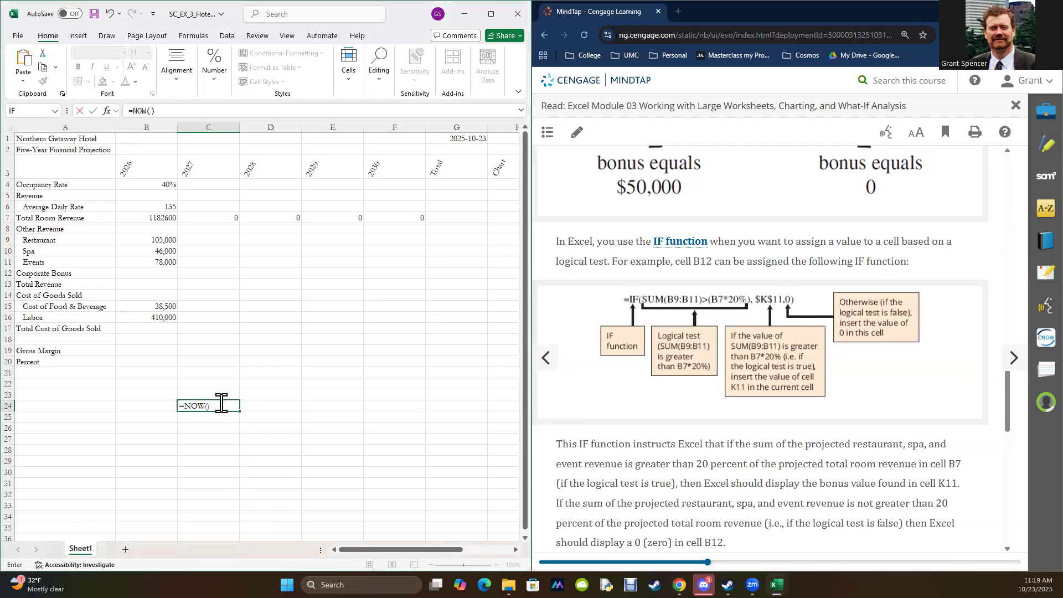
{"action": "key", "text": "Return"}
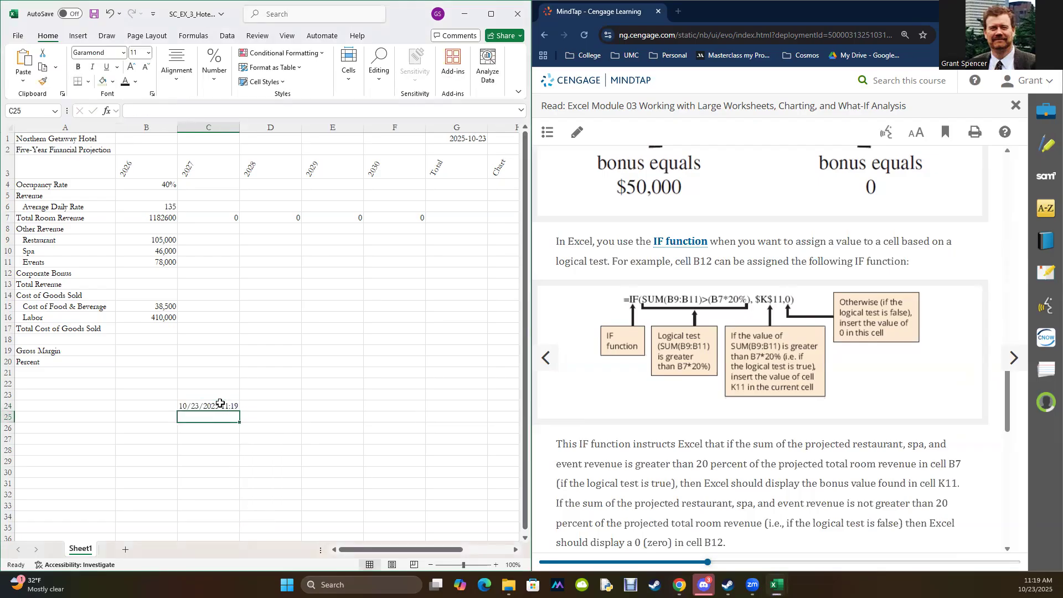
- Try =SUM(B6:B16) in cell C24 in place of the NOW function, and clear the cell
{"action": "left_click", "coordinate": [220, 404]}
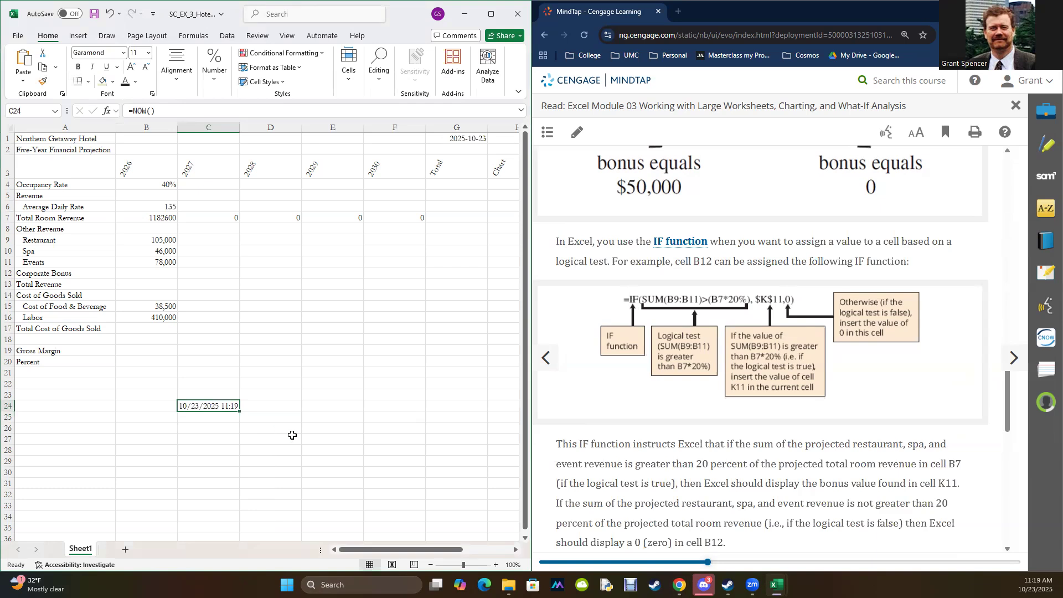
{"action": "type", "text": "=SUM("}
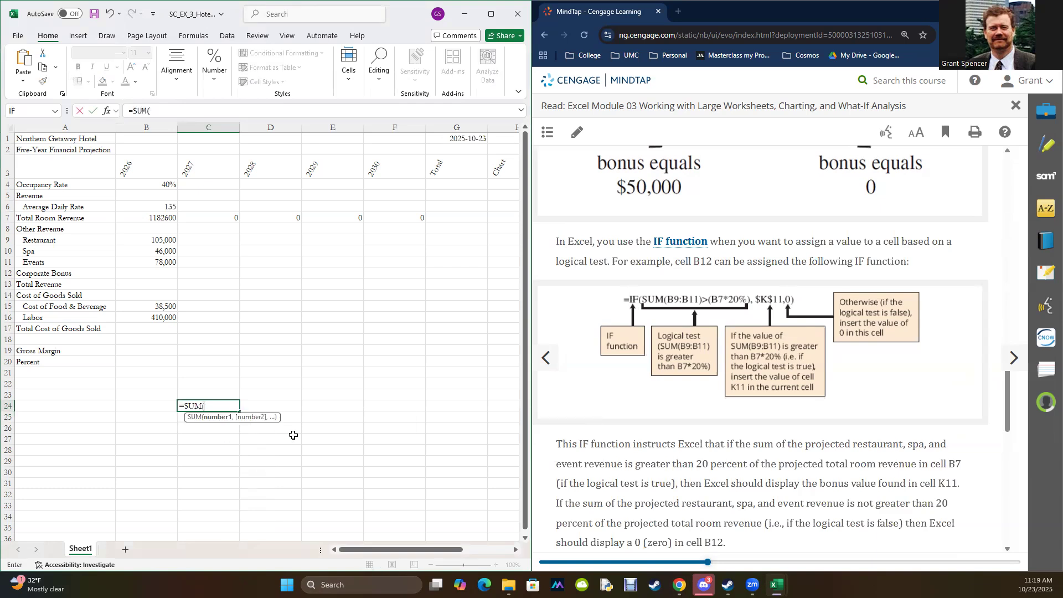
{"action": "left_click_drag", "start_coordinate": [156, 208], "coordinate": [147, 317]}
{"action": "key", "text": "Return"}
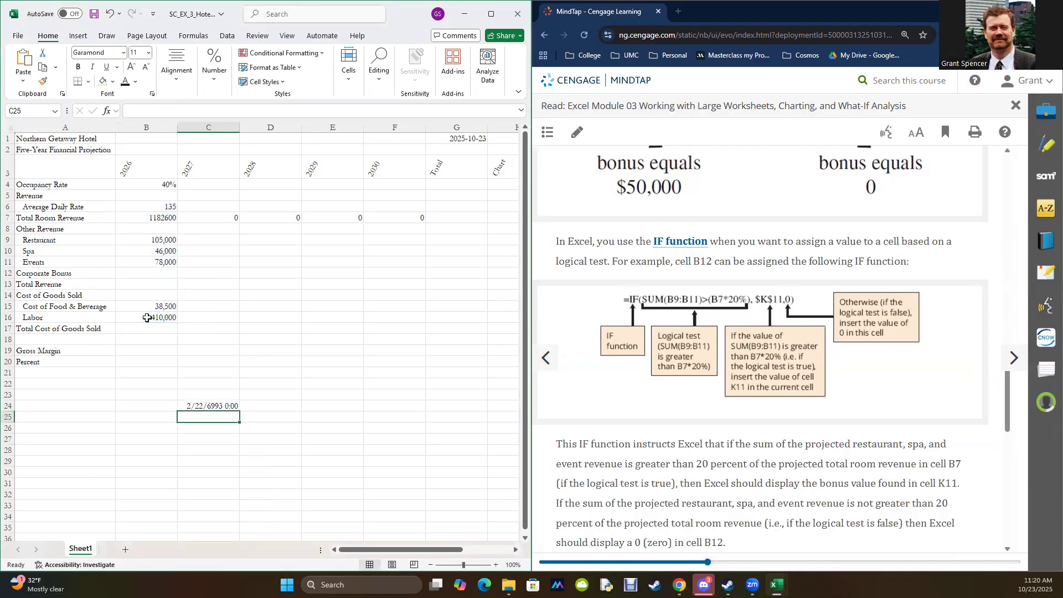
{"action": "left_click", "coordinate": [206, 406]}
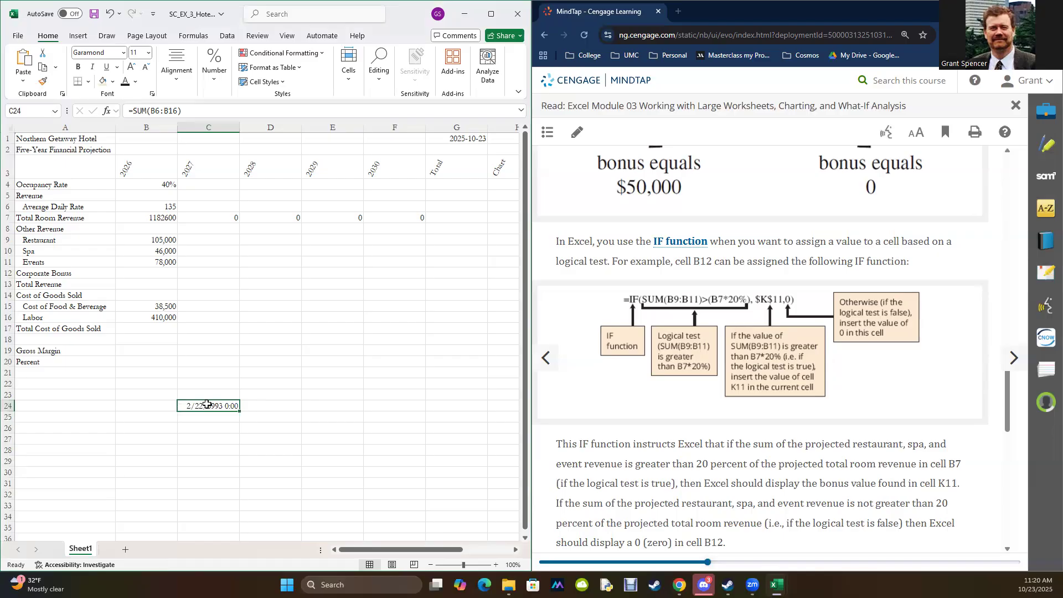
{"action": "key", "text": "Delete"}
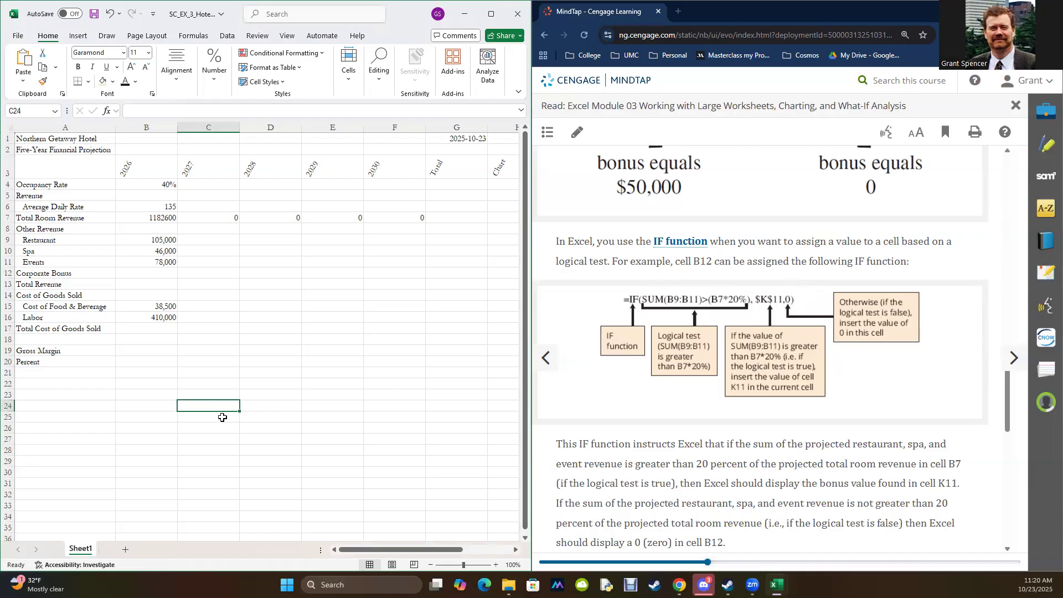
- Enter =NOW() in the emptied cell C24 to show a function with empty parentheses
{"action": "type", "text": "=NOW()"}
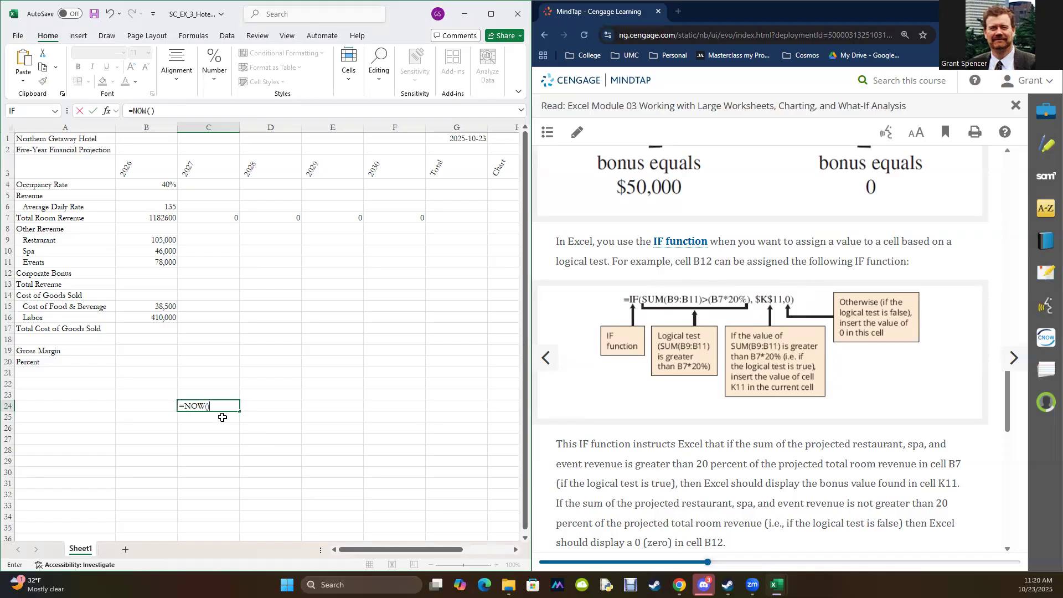
{"action": "key", "text": "BackSpace"}
{"action": "type", "text": ")"}
{"action": "key", "text": "Return"}
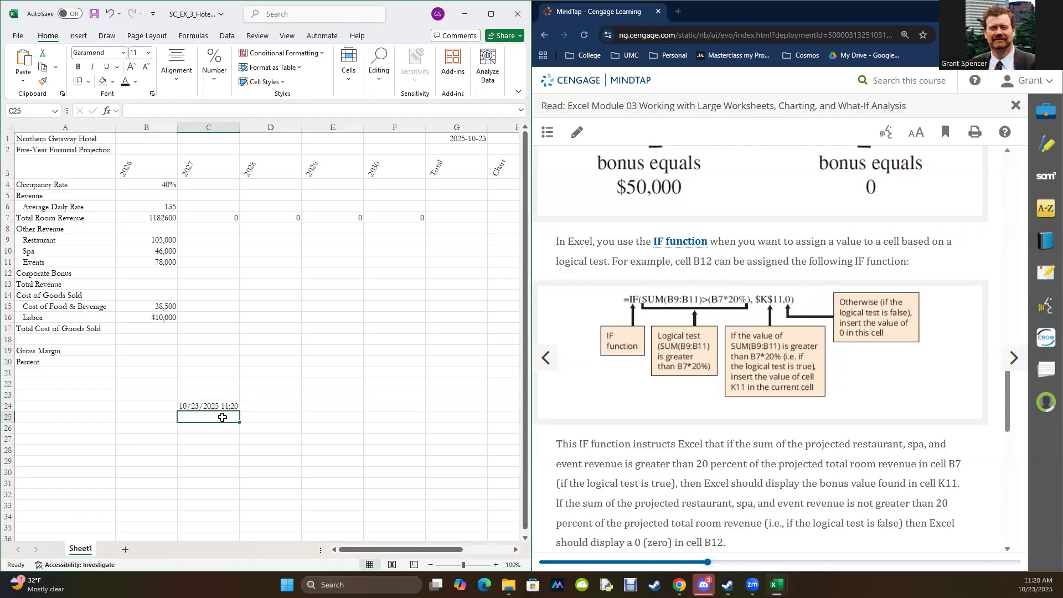
- Enter =SUM(B4:B16) in cell C25 and highlight the range argument inside its parentheses
{"action": "type", "text": "=SUM("}
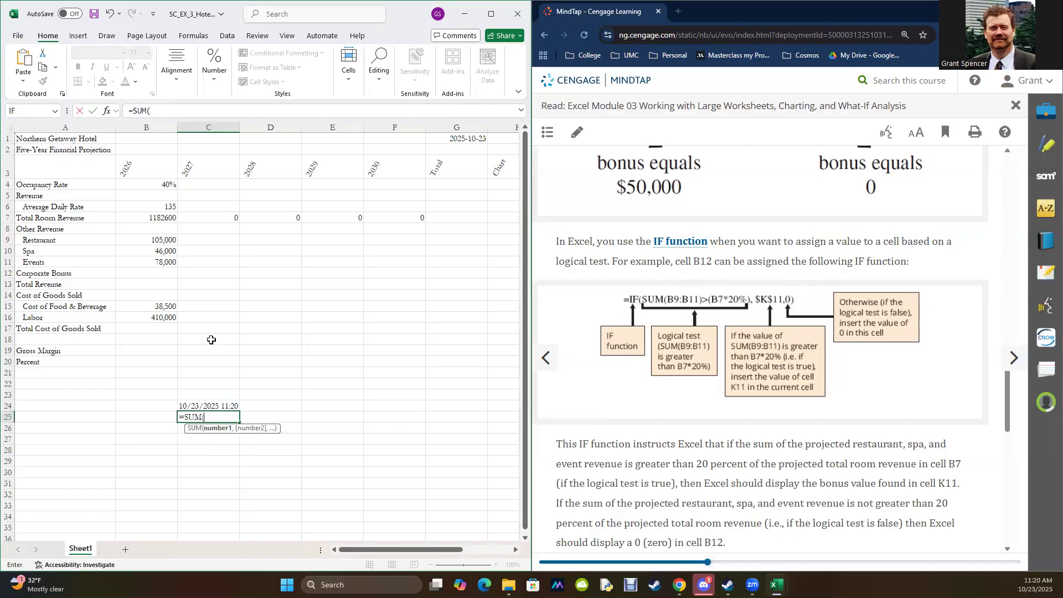
{"action": "left_click_drag", "start_coordinate": [150, 186], "coordinate": [142, 322]}
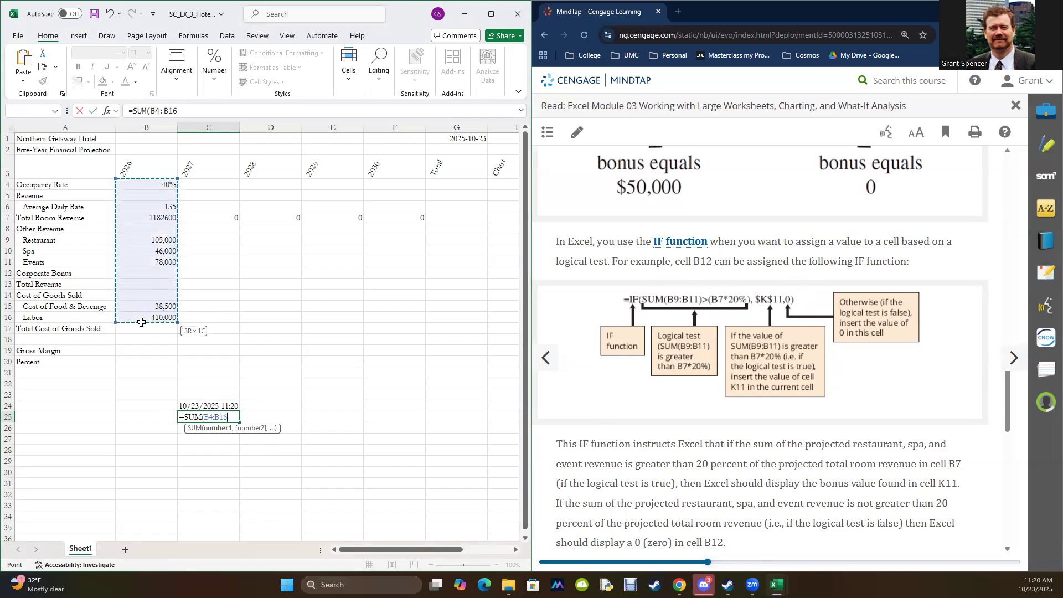
{"action": "key", "text": "Return"}
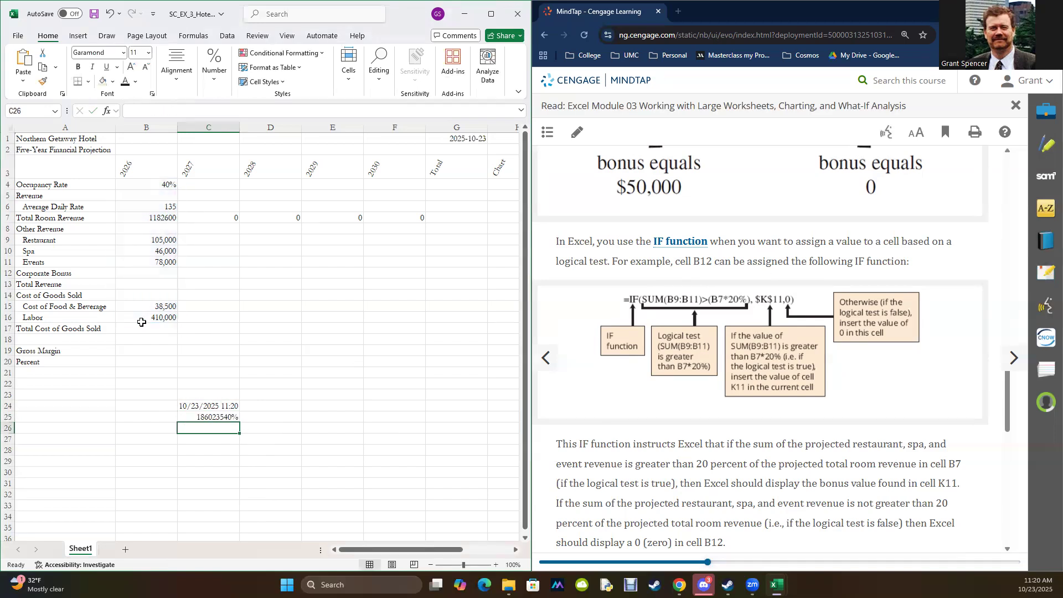
{"action": "left_click", "coordinate": [205, 417]}
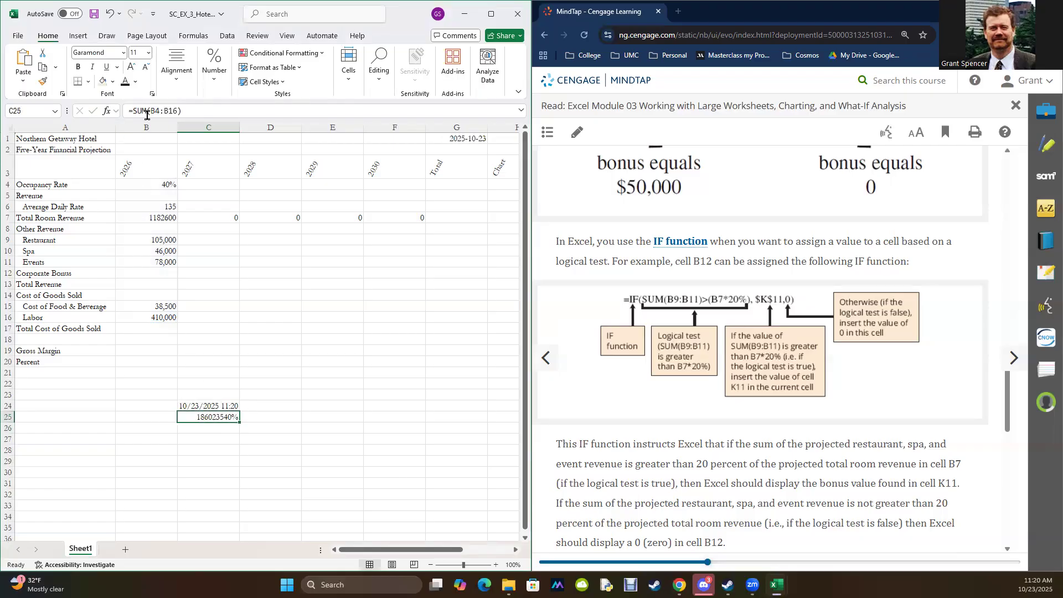
{"action": "left_click_drag", "start_coordinate": [149, 111], "coordinate": [178, 111]}
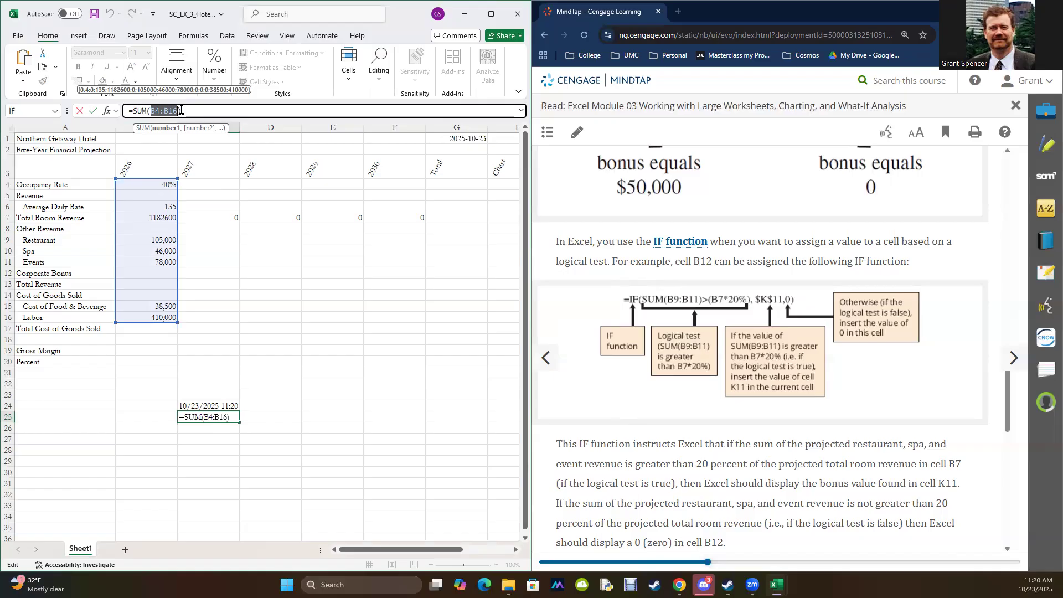
{"action": "left_click", "coordinate": [147, 111]}
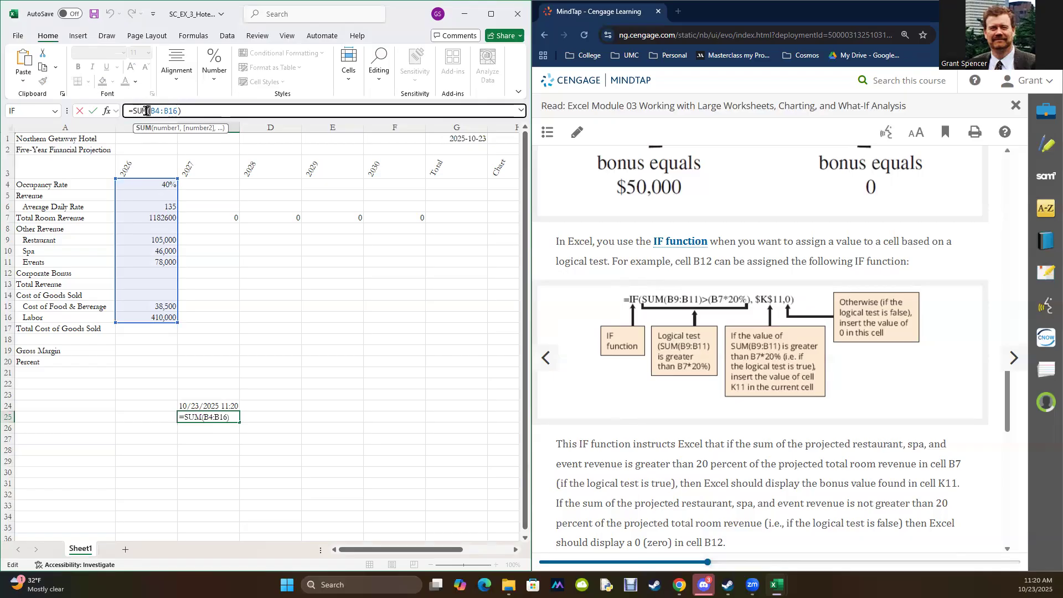
{"action": "left_click_drag", "start_coordinate": [177, 111], "coordinate": [171, 111]}
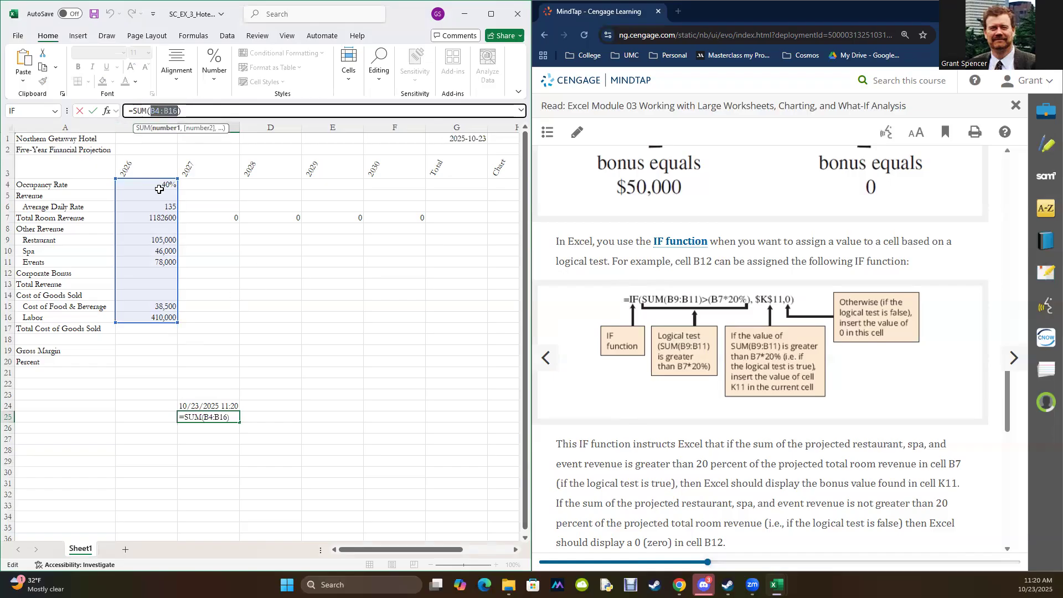
- Dismiss the circular reference warning and clear the example formulas from cells C22:C27
{"action": "left_click", "coordinate": [294, 360]}
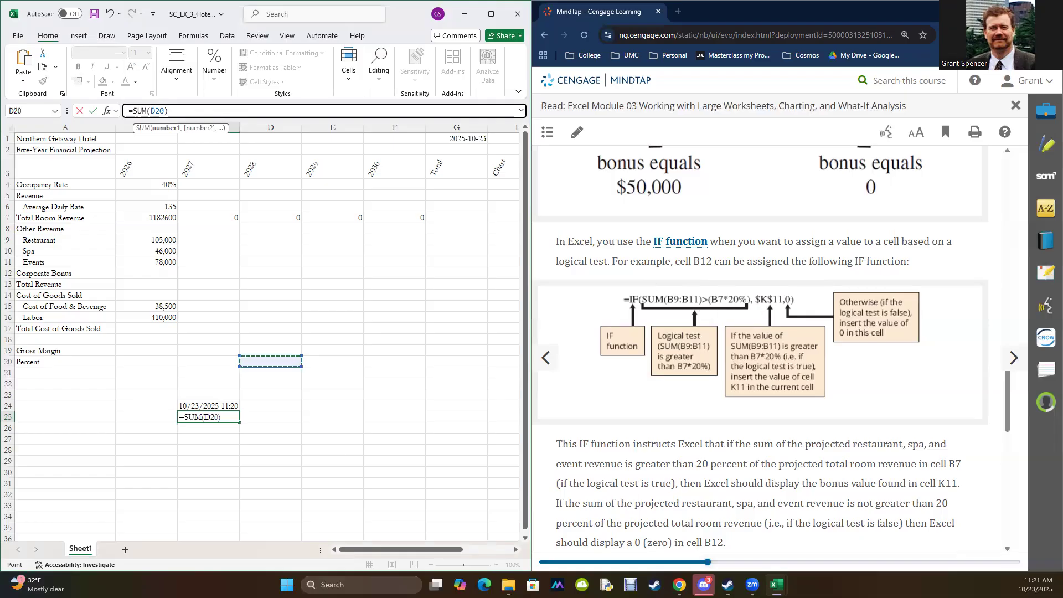
{"action": "left_click_drag", "start_coordinate": [186, 379], "coordinate": [183, 431]}
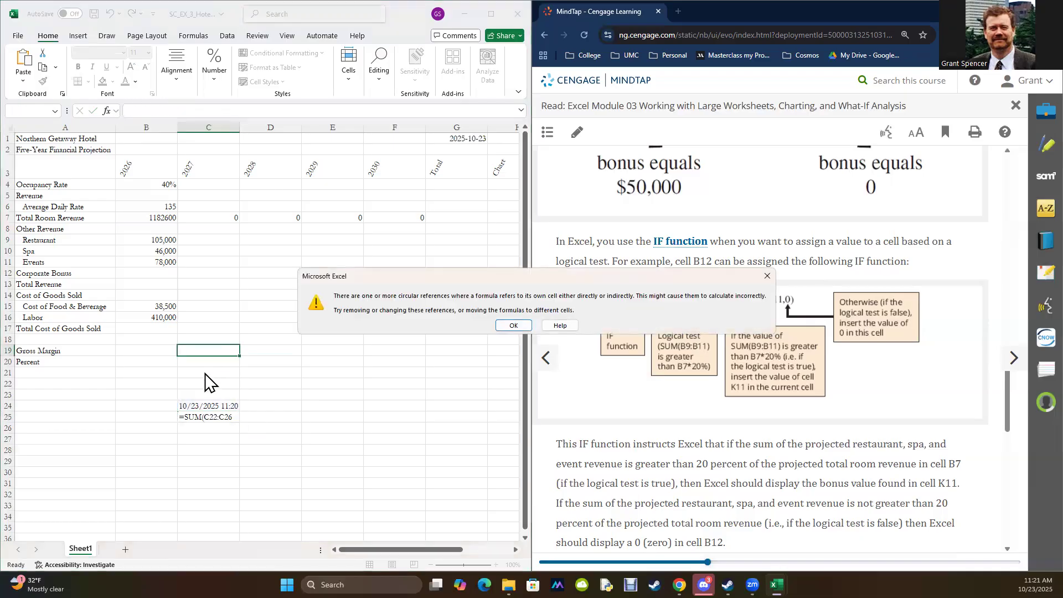
{"action": "left_click", "coordinate": [514, 325]}
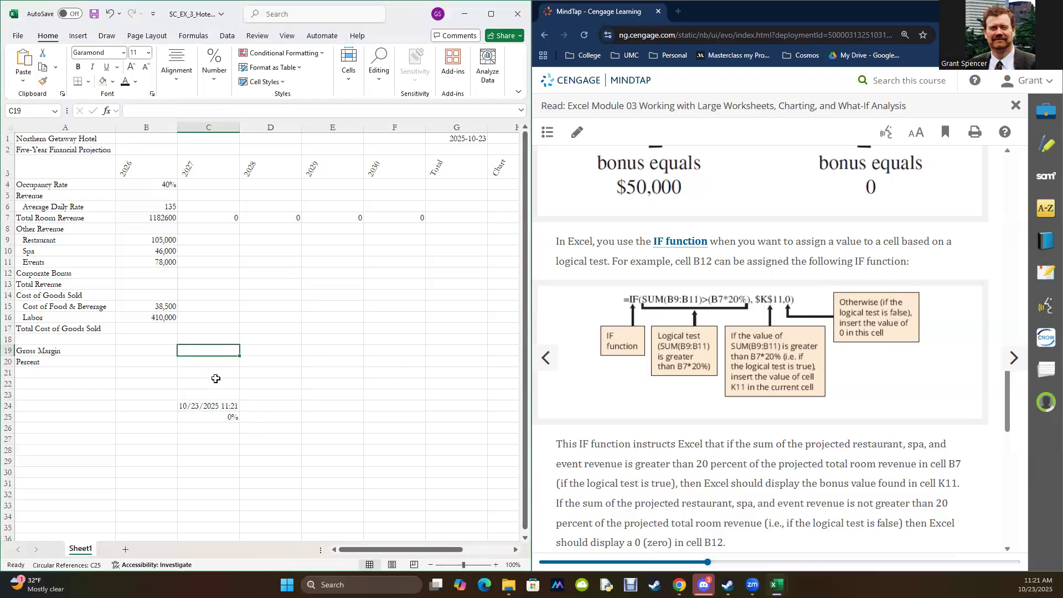
{"action": "left_click_drag", "start_coordinate": [212, 383], "coordinate": [202, 436]}
{"action": "key", "text": "Delete"}
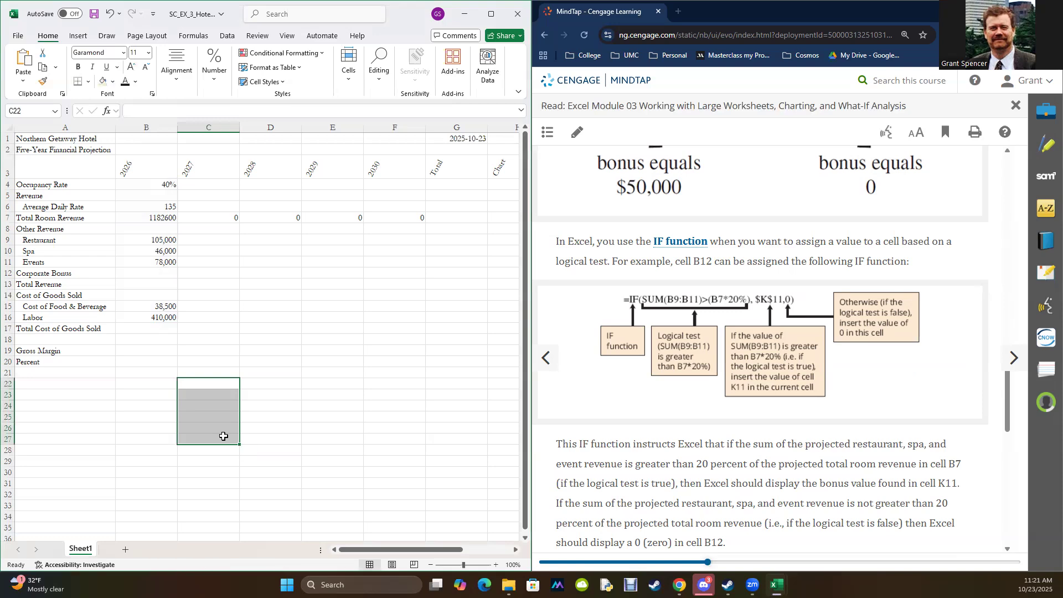
- Review Table 3–8 on comparison operators alongside the textbook's annotated IF formula for cell B12
{"action": "scroll", "coordinate": [786, 354], "scroll_direction": "down", "scroll_amount": 5}
{"action": "scroll", "coordinate": [786, 354], "scroll_direction": "down", "scroll_amount": 5}
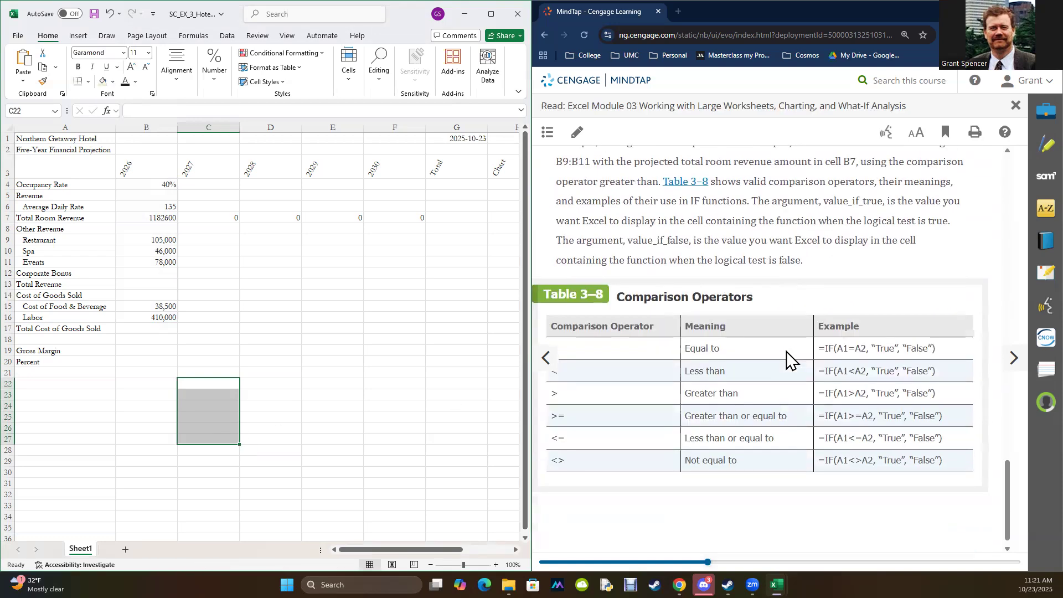
{"action": "scroll", "coordinate": [789, 360], "scroll_direction": "up", "scroll_amount": 10}
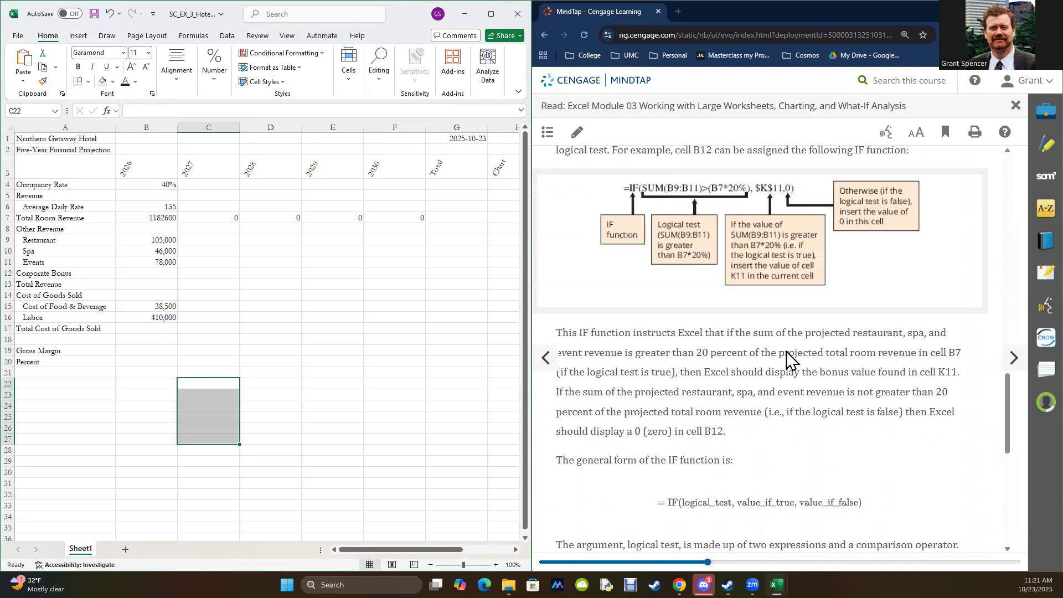
{"action": "scroll", "coordinate": [786, 352], "scroll_direction": "down", "scroll_amount": 10}
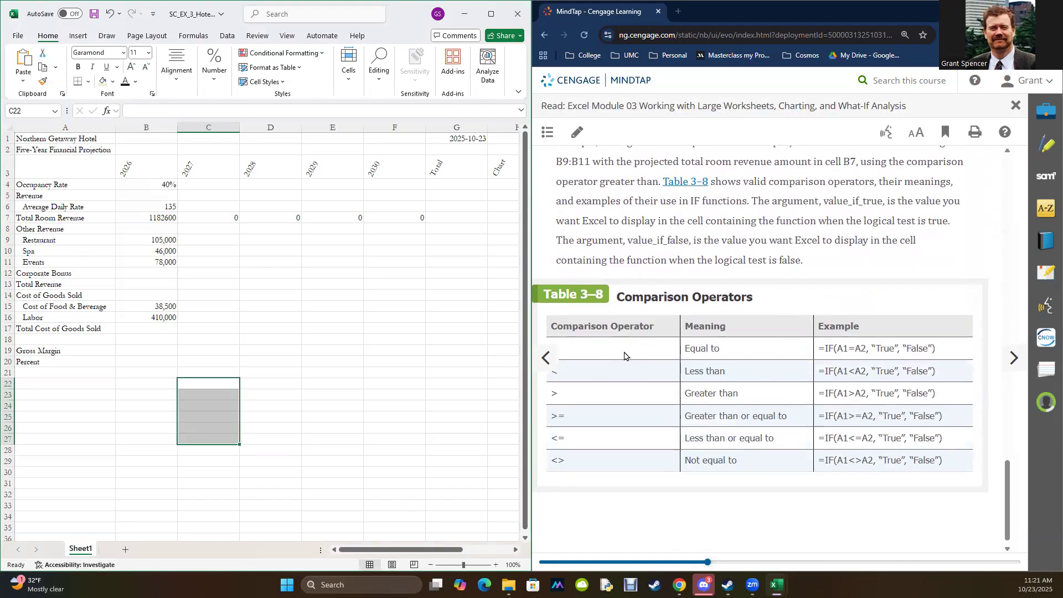
{"action": "scroll", "coordinate": [716, 339], "scroll_direction": "up", "scroll_amount": 10}
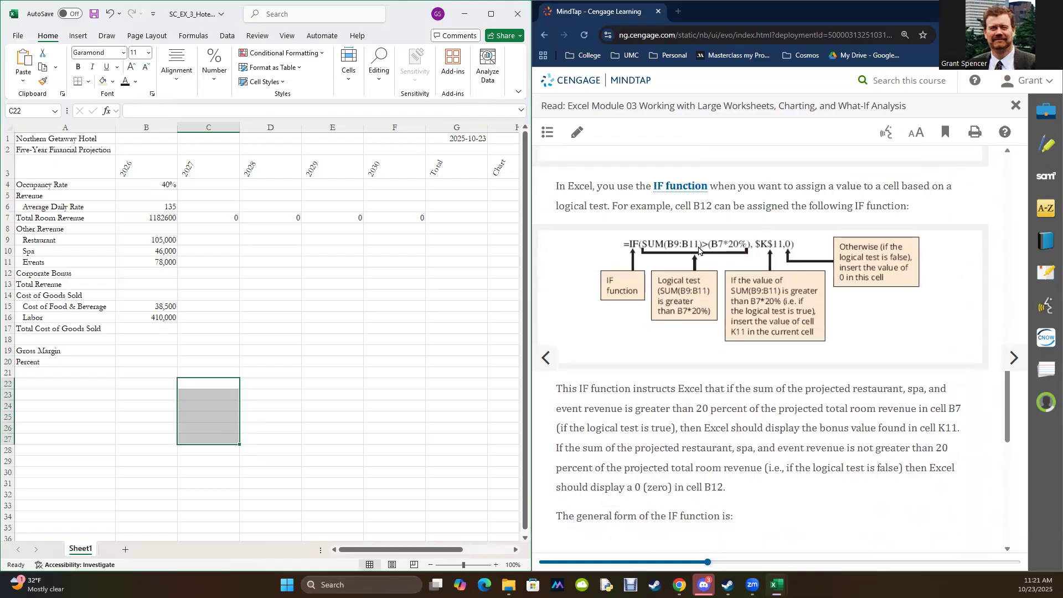
{"action": "scroll", "coordinate": [704, 252], "scroll_direction": "down", "scroll_amount": 10}
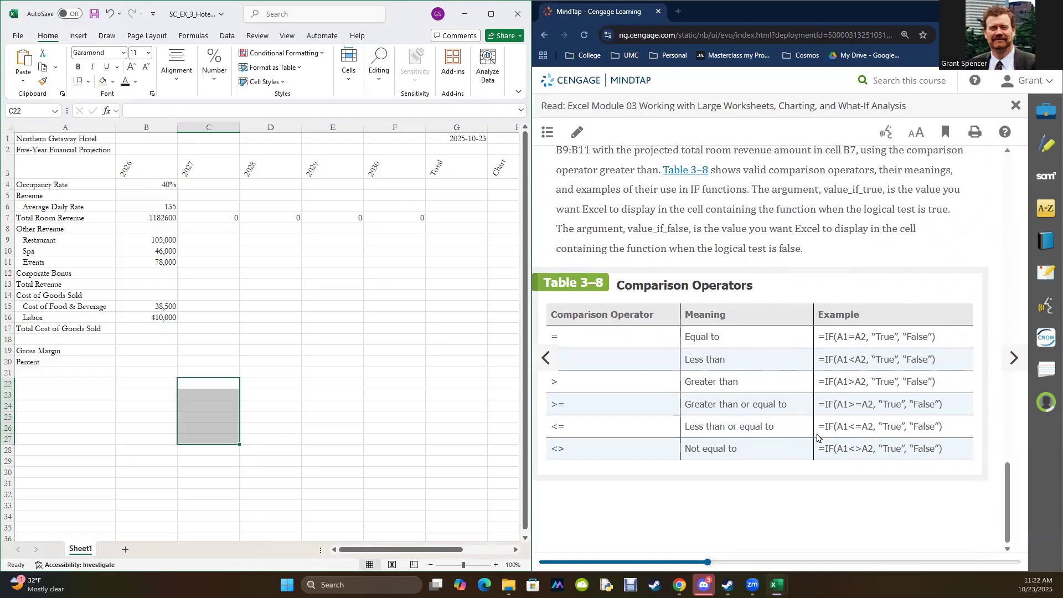
- Open textbook section EX 3-6a on entering an IF function and look over its first steps and Figure 3–32
{"action": "left_click", "coordinate": [1013, 369]}
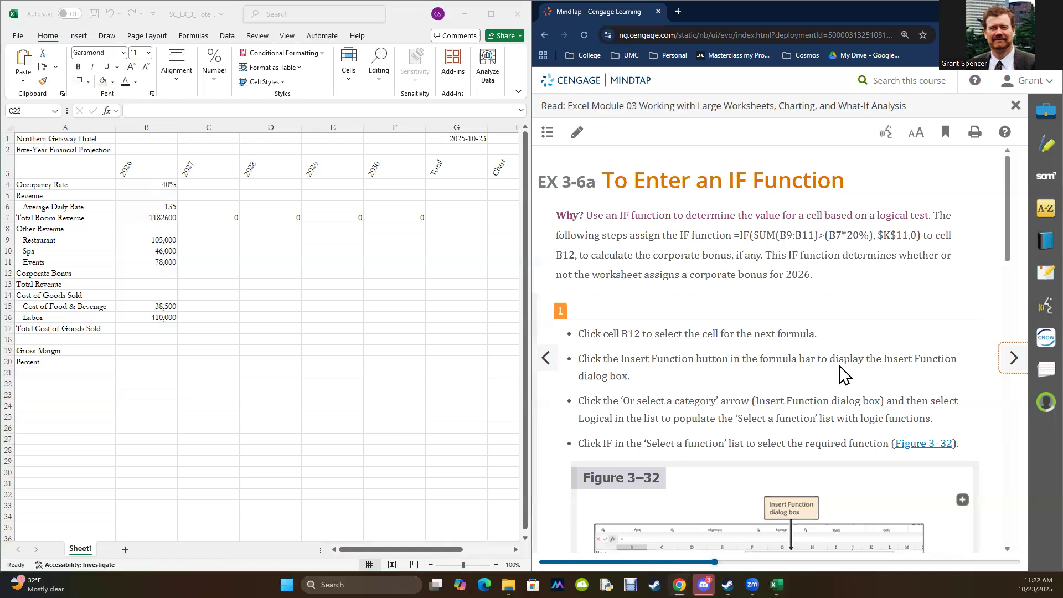
{"action": "scroll", "coordinate": [841, 374], "scroll_direction": "down", "scroll_amount": 5}
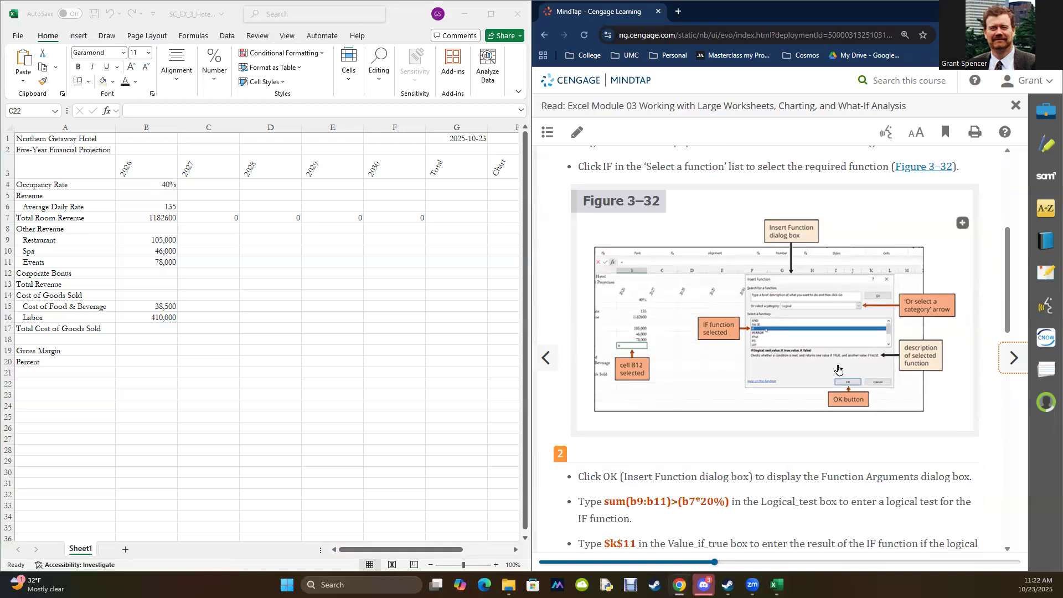
{"action": "scroll", "coordinate": [838, 369], "scroll_direction": "up", "scroll_amount": 5}
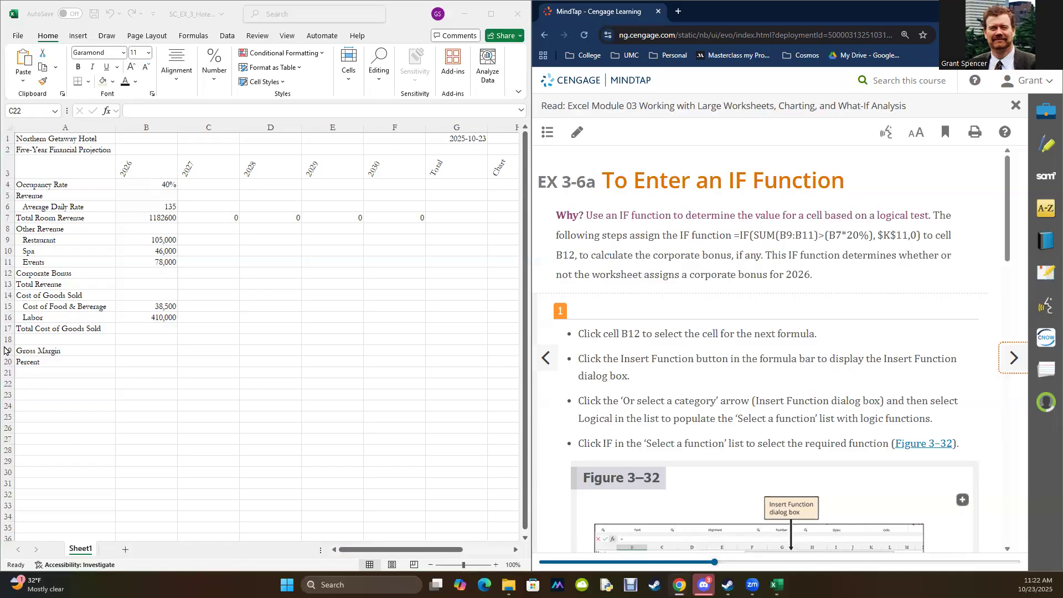
- Insert the IF function from the Logical category into cell B12
{"action": "left_click", "coordinate": [149, 277]}
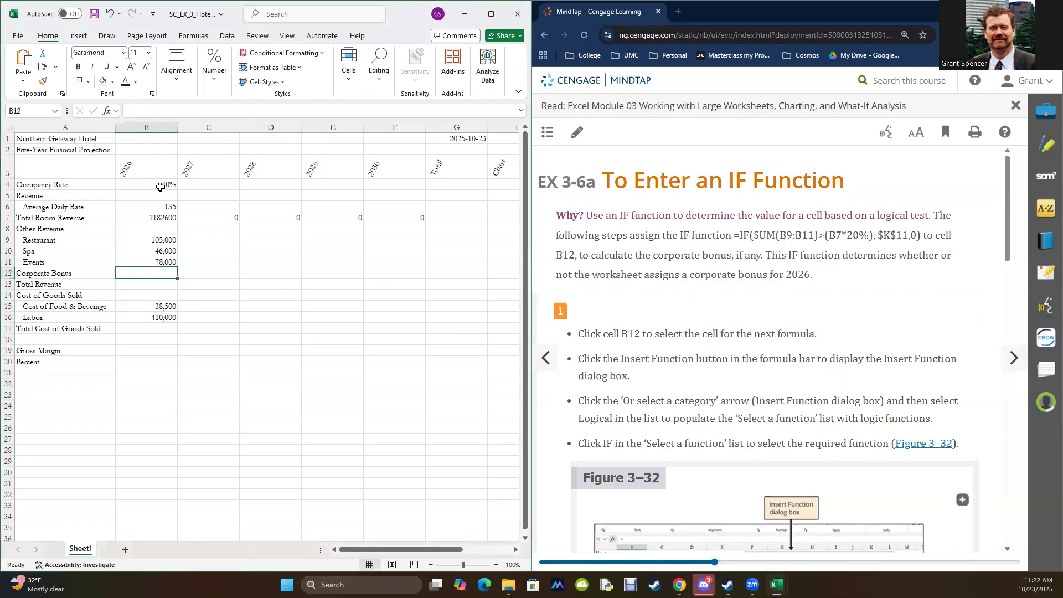
{"action": "left_click", "coordinate": [107, 111]}
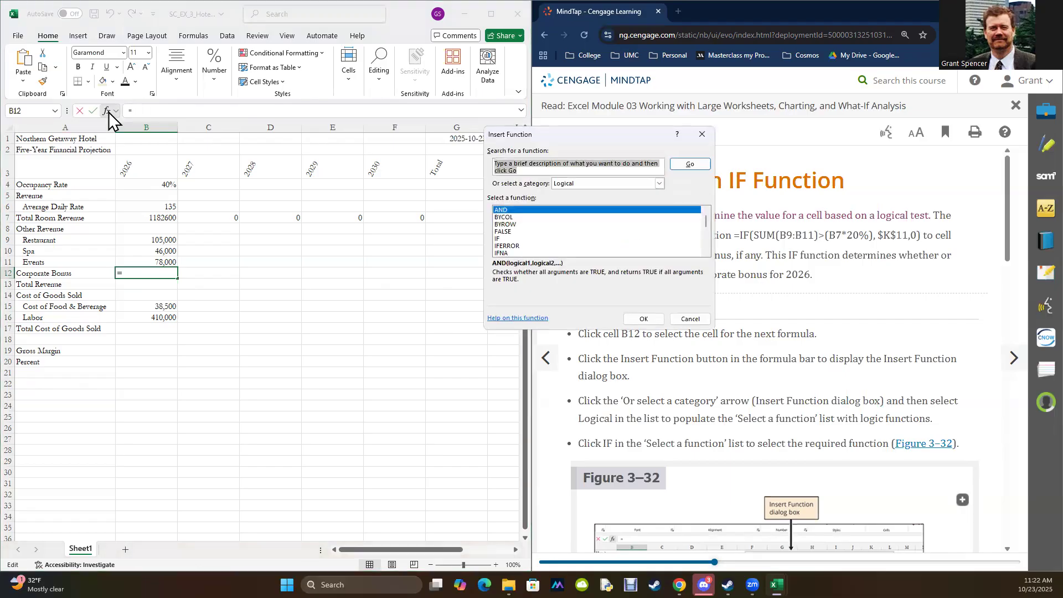
{"action": "left_click", "coordinate": [658, 183]}
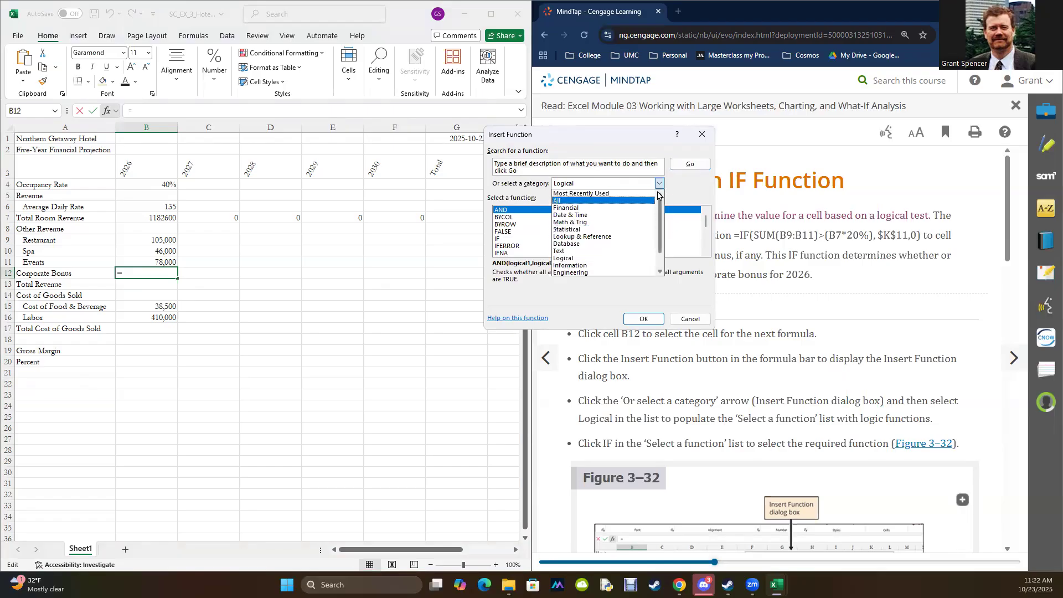
{"action": "left_click", "coordinate": [598, 195]}
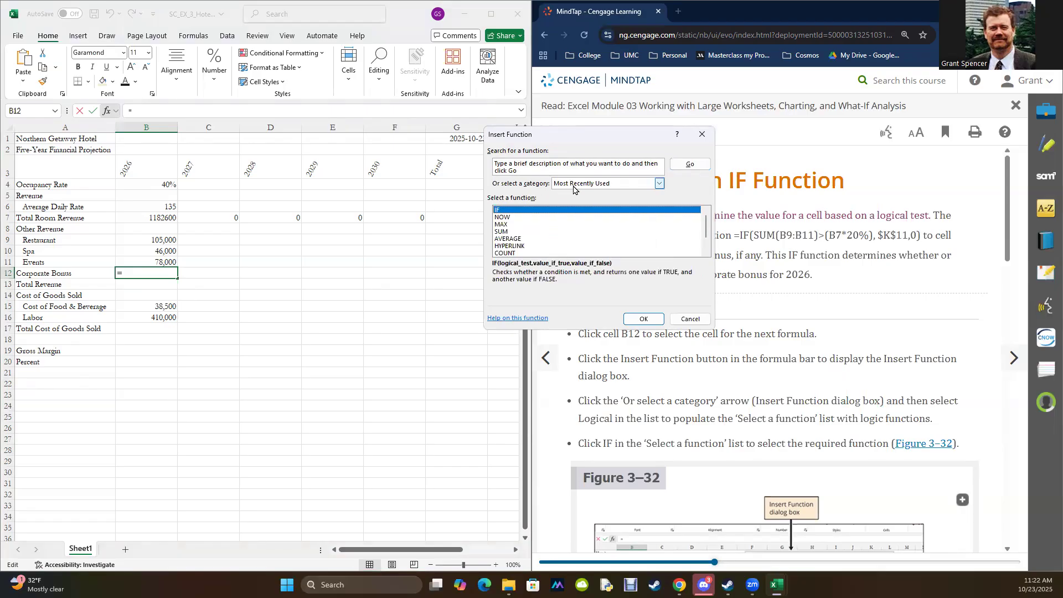
{"action": "left_click", "coordinate": [659, 183]}
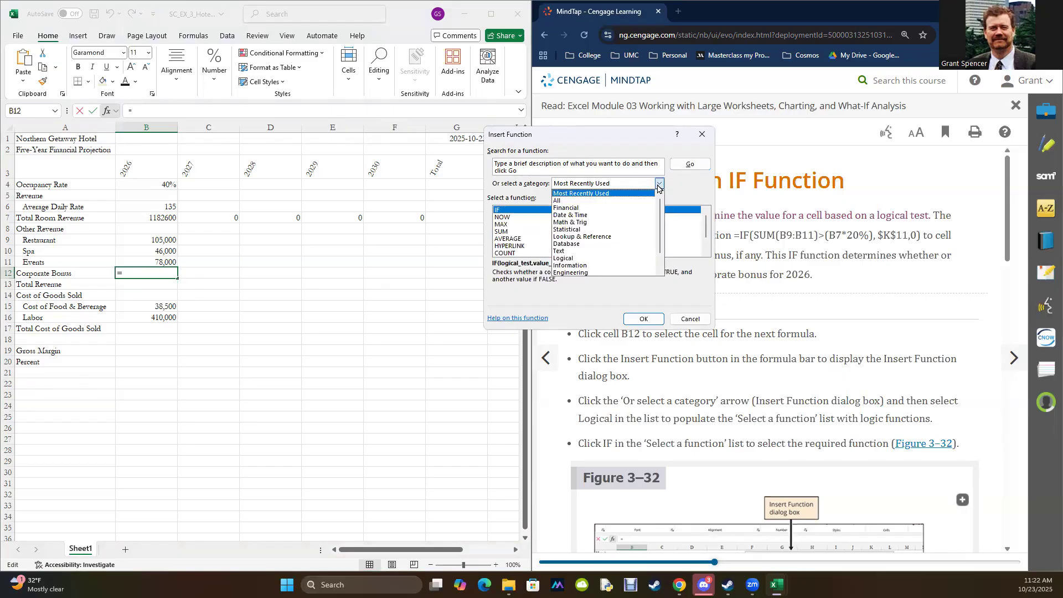
{"action": "left_click", "coordinate": [578, 258]}
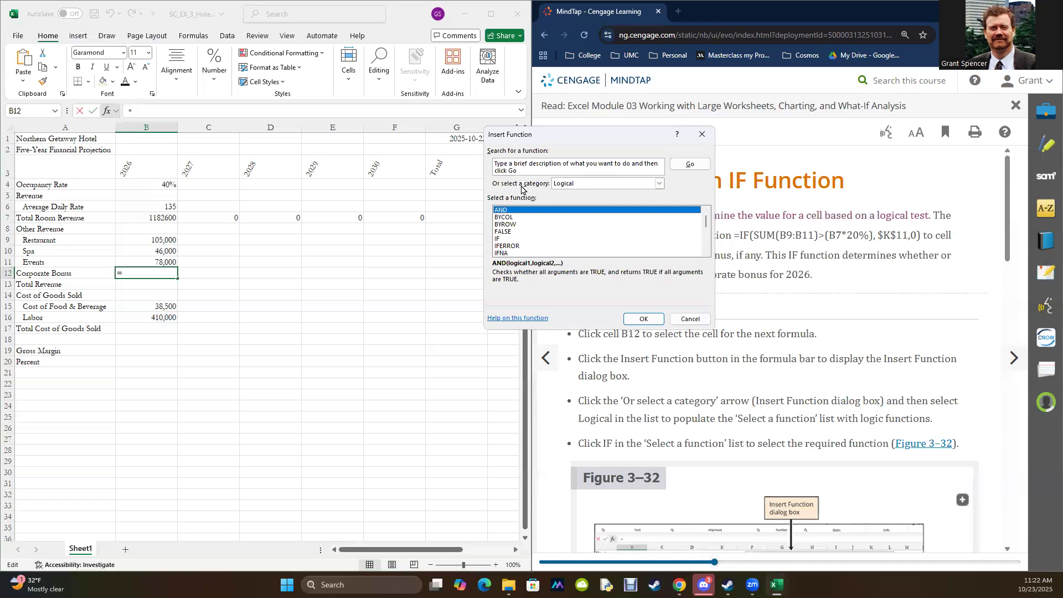
{"action": "left_click", "coordinate": [498, 239]}
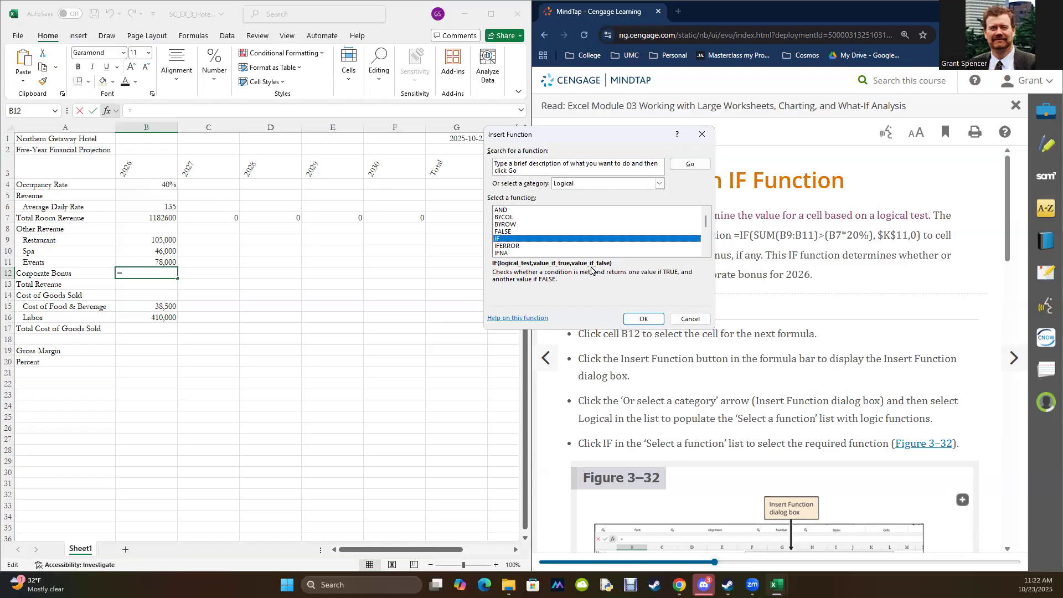
{"action": "left_click", "coordinate": [640, 319]}
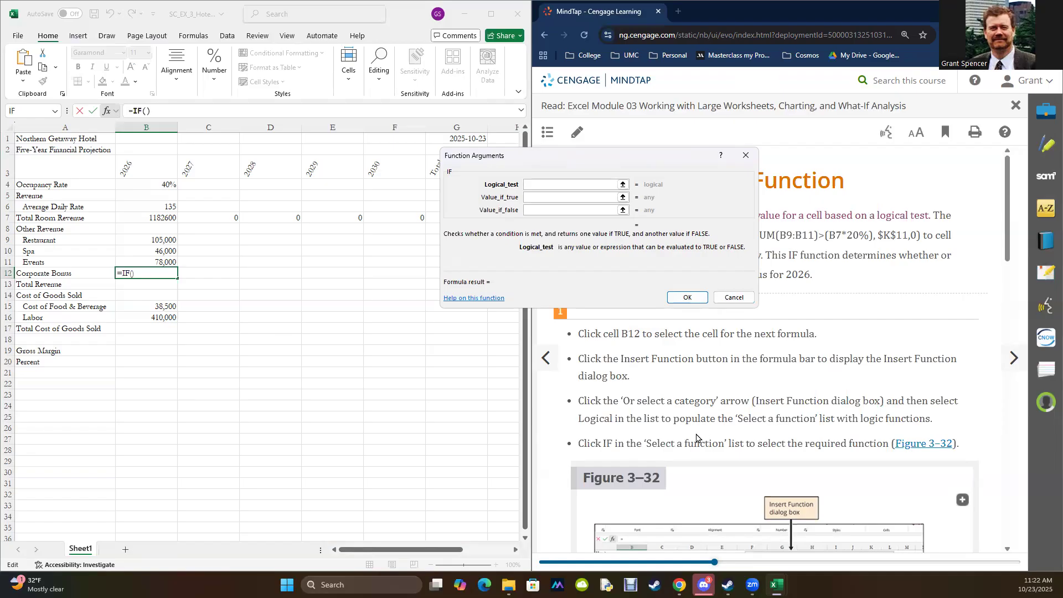
- Set the IF function's Logical_test argument to sum(b9:b11)>(b7*20%), copied from step 2 of the textbook
{"action": "scroll", "coordinate": [696, 439], "scroll_direction": "down", "scroll_amount": 6}
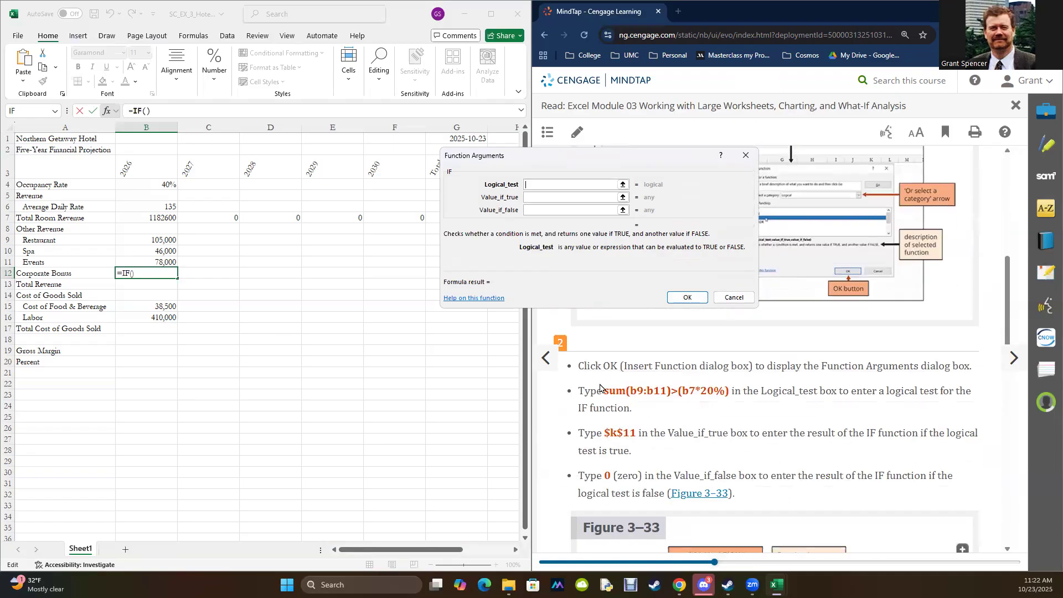
{"action": "left_click_drag", "start_coordinate": [602, 389], "coordinate": [728, 399]}
{"action": "key", "text": "ctrl+c"}
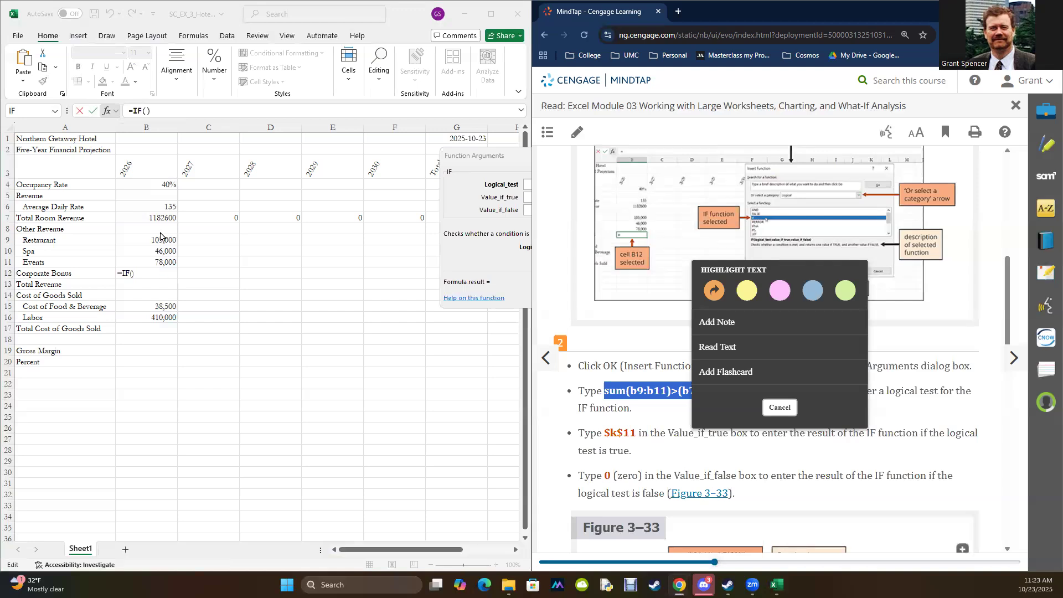
{"action": "left_click", "coordinate": [525, 183]}
{"action": "key", "text": "ctrl+v"}
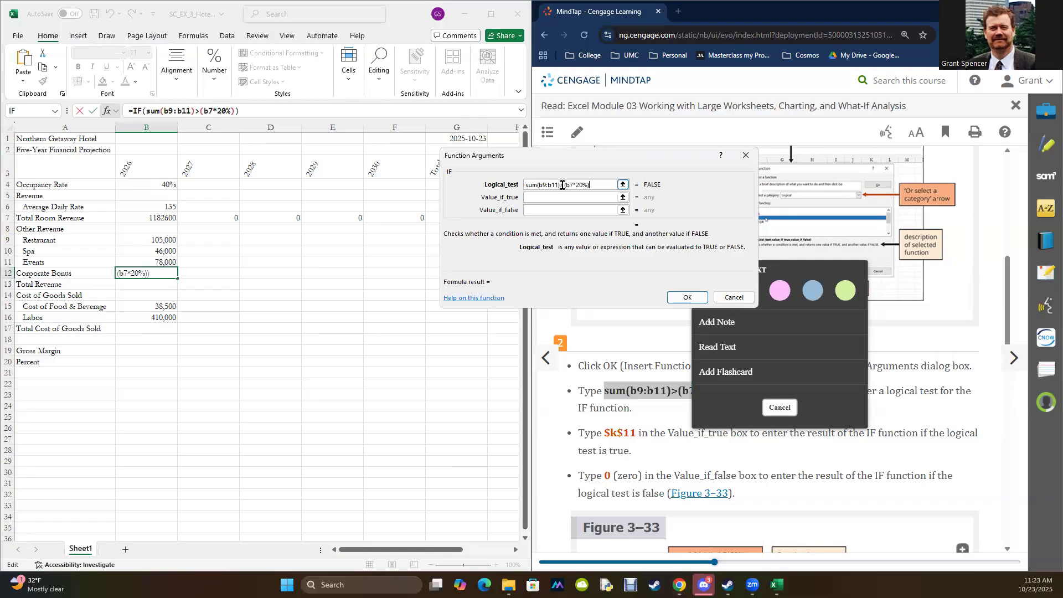
{"action": "left_click", "coordinate": [941, 424]}
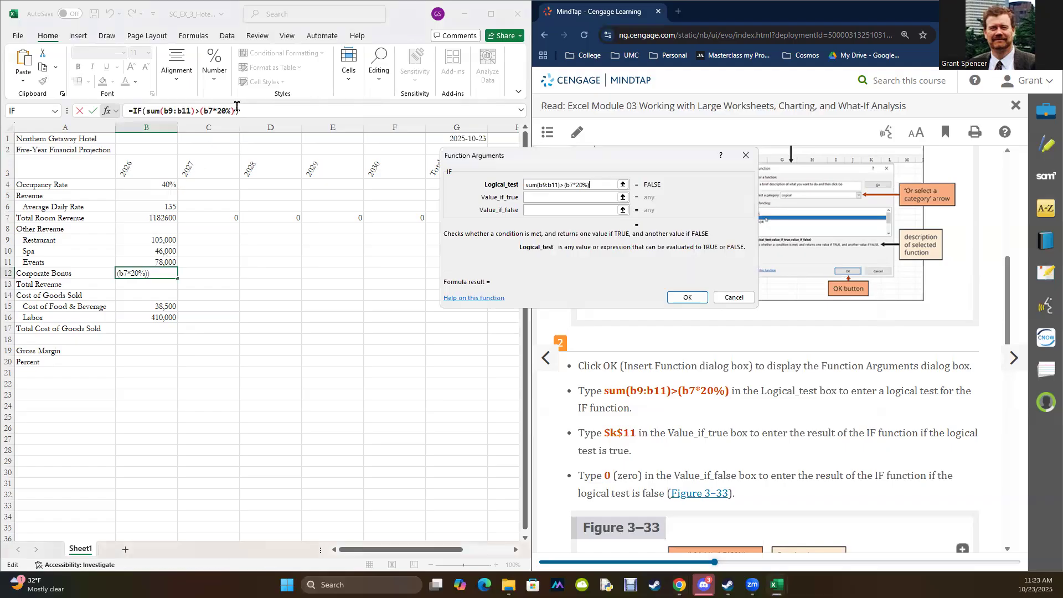
{"action": "left_click", "coordinate": [233, 109]}
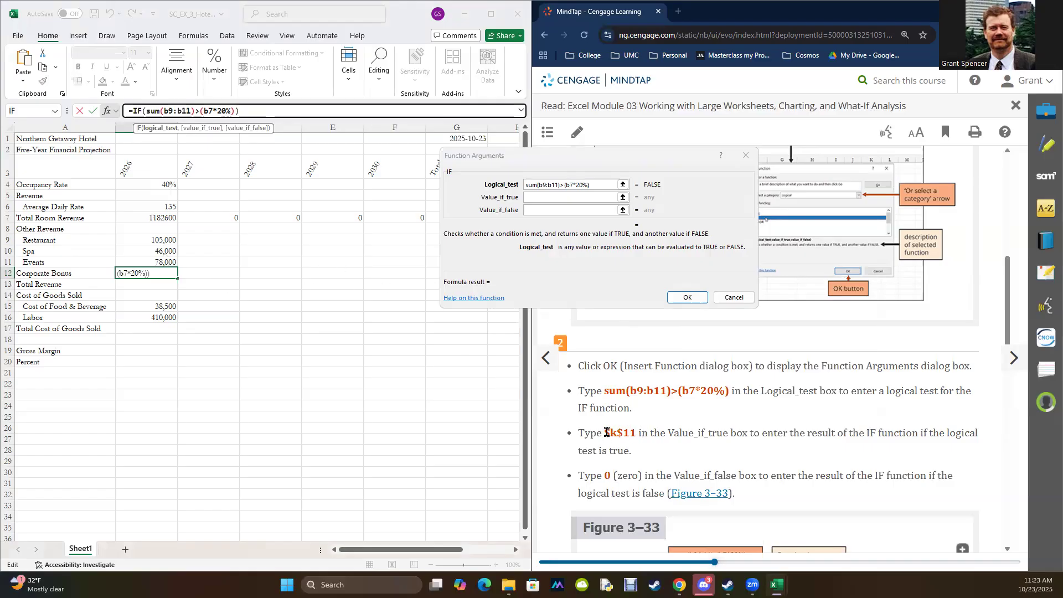
- Set Value_if_true to $k$11 and Value_if_false to 0, and finish the IF function in B12
{"action": "left_click_drag", "start_coordinate": [603, 433], "coordinate": [636, 434]}
{"action": "key", "text": "ctrl+c"}
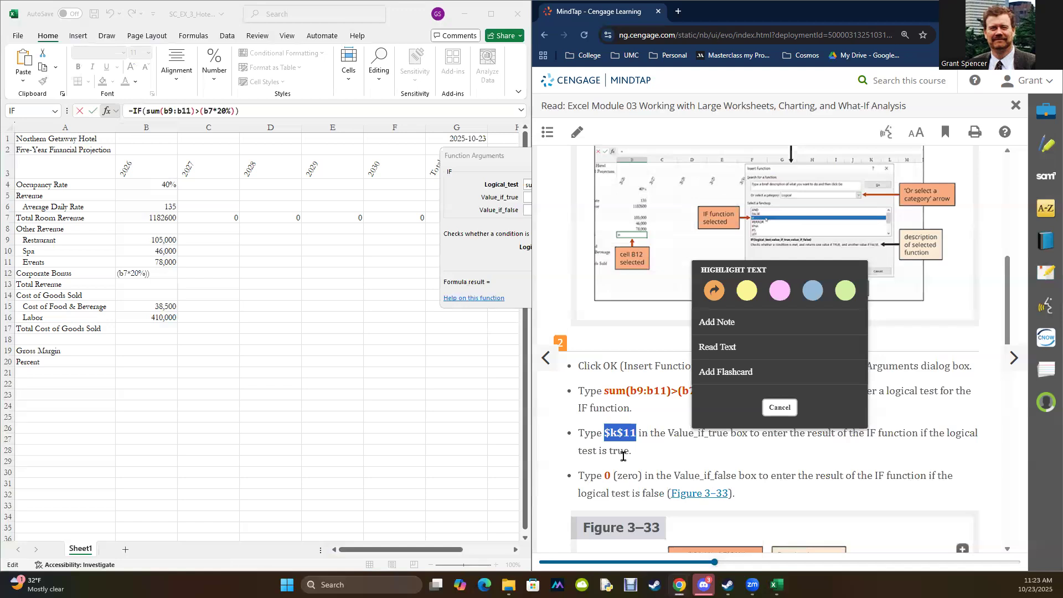
{"action": "left_click", "coordinate": [487, 166]}
{"action": "left_click", "coordinate": [533, 197]}
{"action": "key", "text": "ctrl+v"}
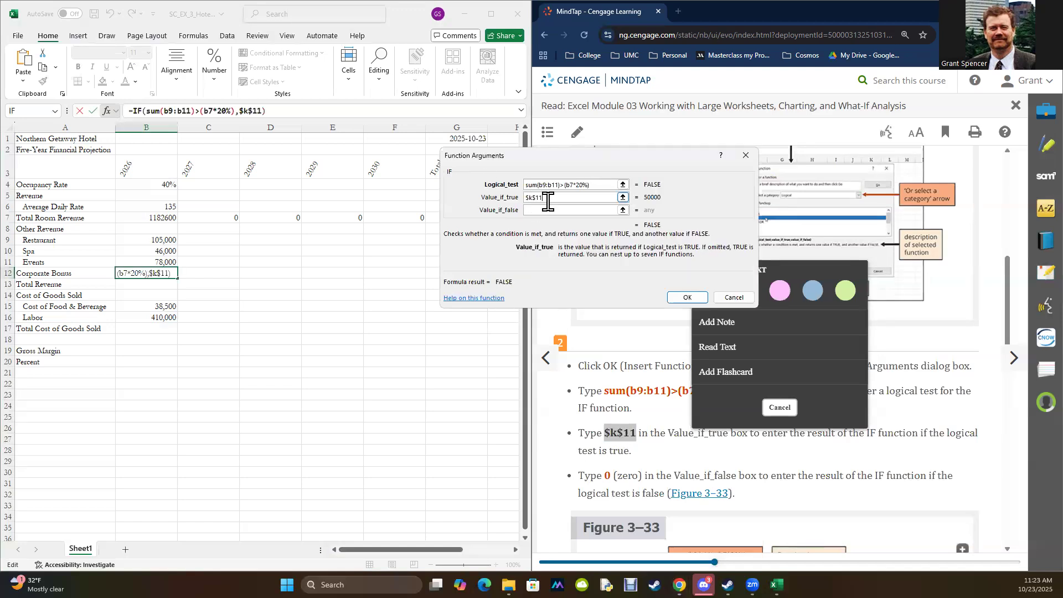
{"action": "left_click", "coordinate": [545, 209]}
{"action": "type", "text": "0"}
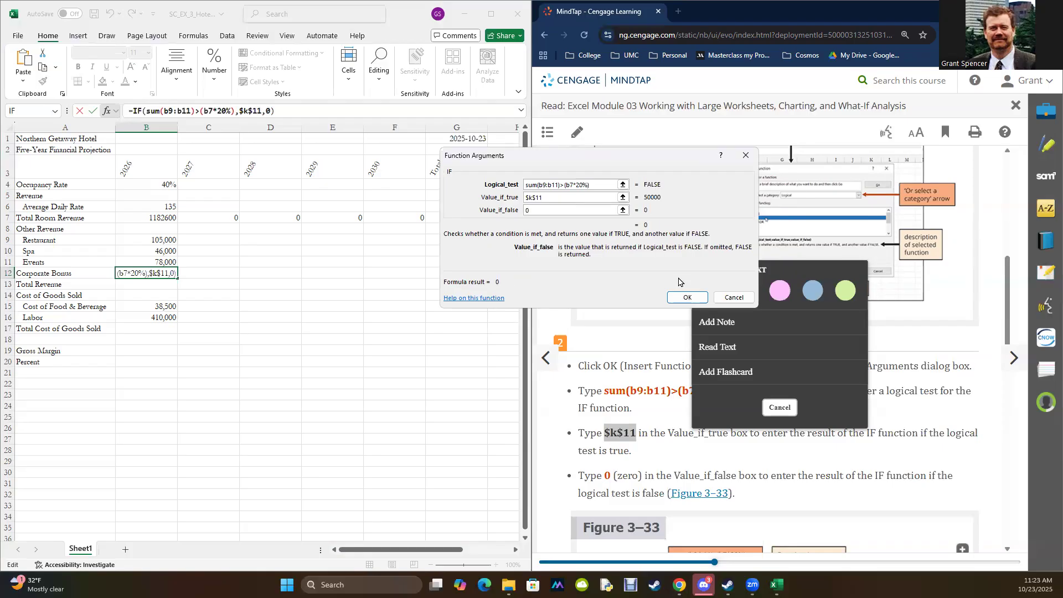
{"action": "left_click", "coordinate": [686, 297]}
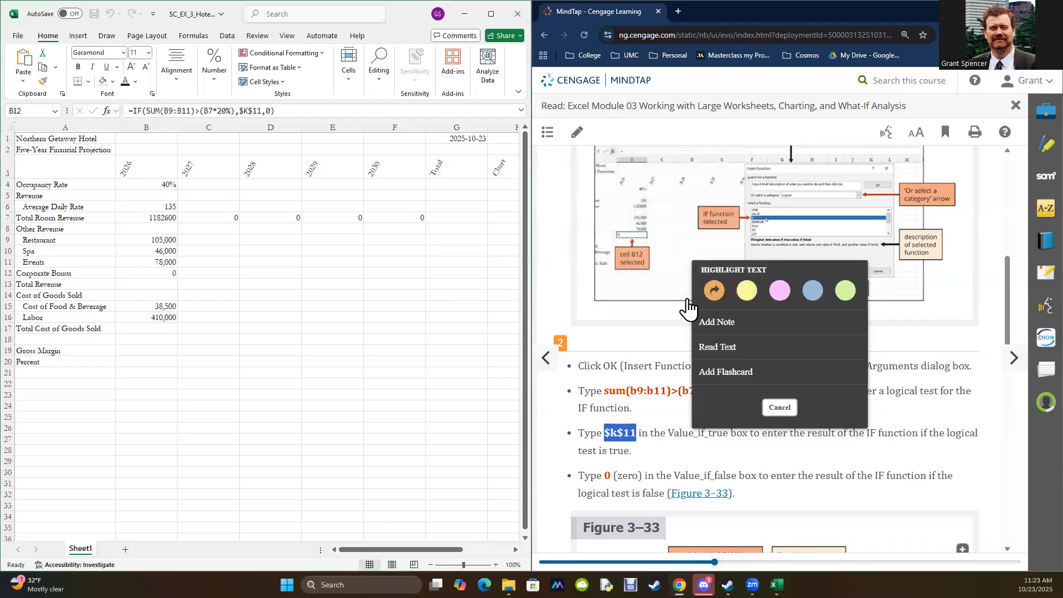
- Examine the Bonus amount in cell K11 of the Hotel Assumptions table, which the IF formula references
{"action": "left_click", "coordinate": [399, 548]}
{"action": "left_click_drag", "start_coordinate": [426, 548], "coordinate": [395, 551]}
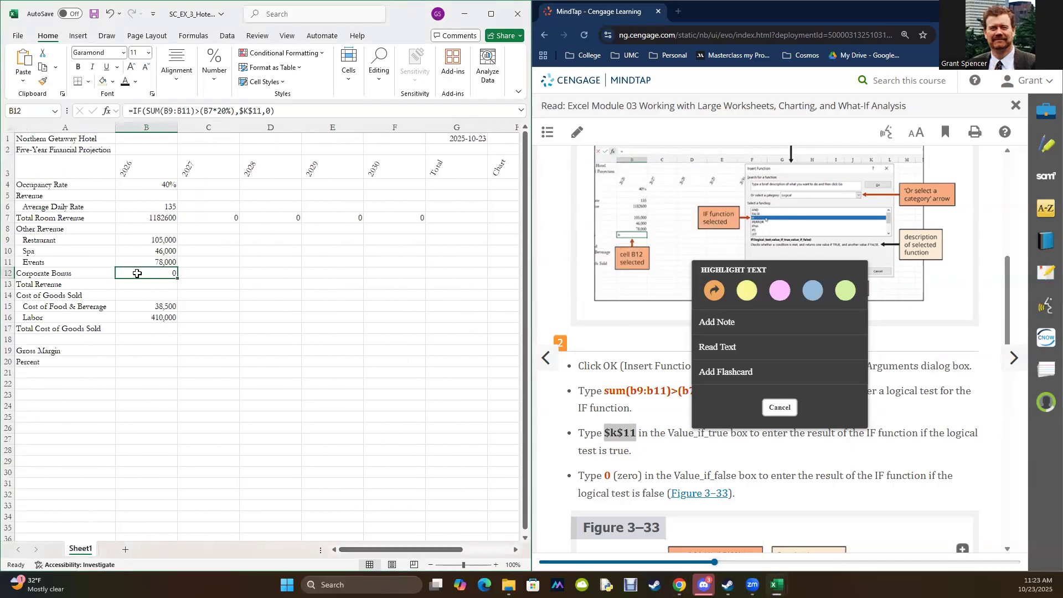
{"action": "left_click_drag", "start_coordinate": [380, 549], "coordinate": [430, 550]}
{"action": "left_click_drag", "start_coordinate": [12, 263], "coordinate": [517, 270]}
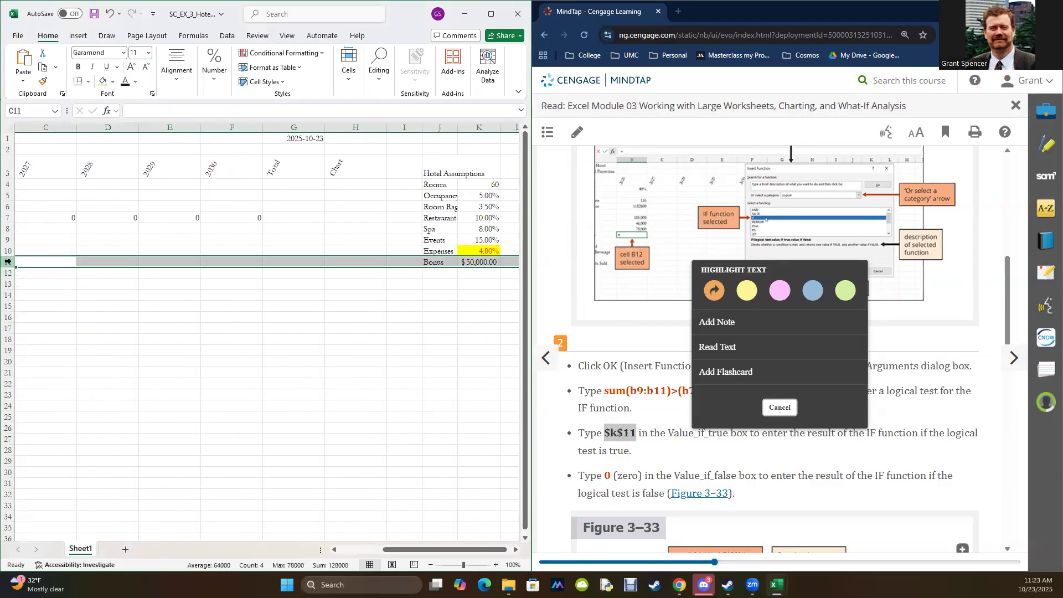
{"action": "left_click", "coordinate": [472, 261]}
{"action": "left_click_drag", "start_coordinate": [448, 550], "coordinate": [405, 549]}
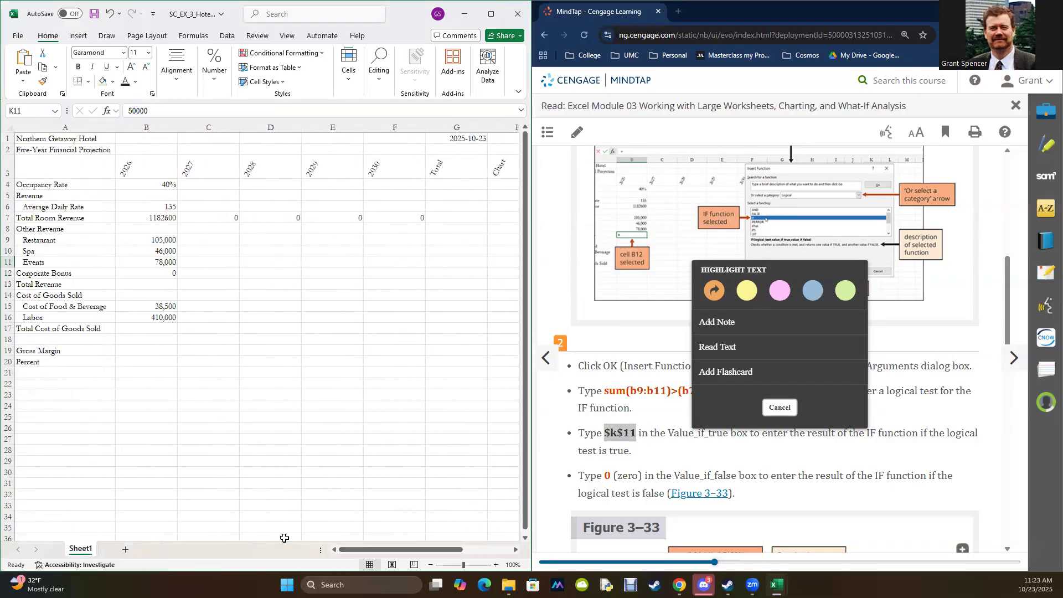
- Back up the 2026 Events value from B11 in cell E23 and set B11 to 100000000 to test the bonus formula
{"action": "left_click", "coordinate": [156, 261]}
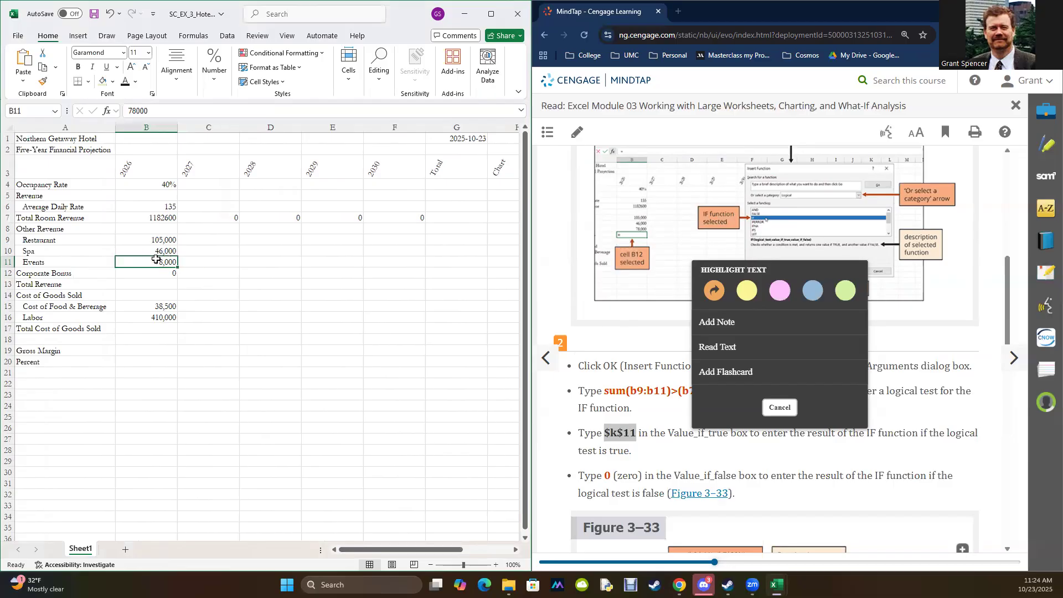
{"action": "key", "text": "ctrl+c"}
{"action": "left_click", "coordinate": [308, 397]}
{"action": "key", "text": "ctrl+v"}
{"action": "left_click", "coordinate": [153, 258]}
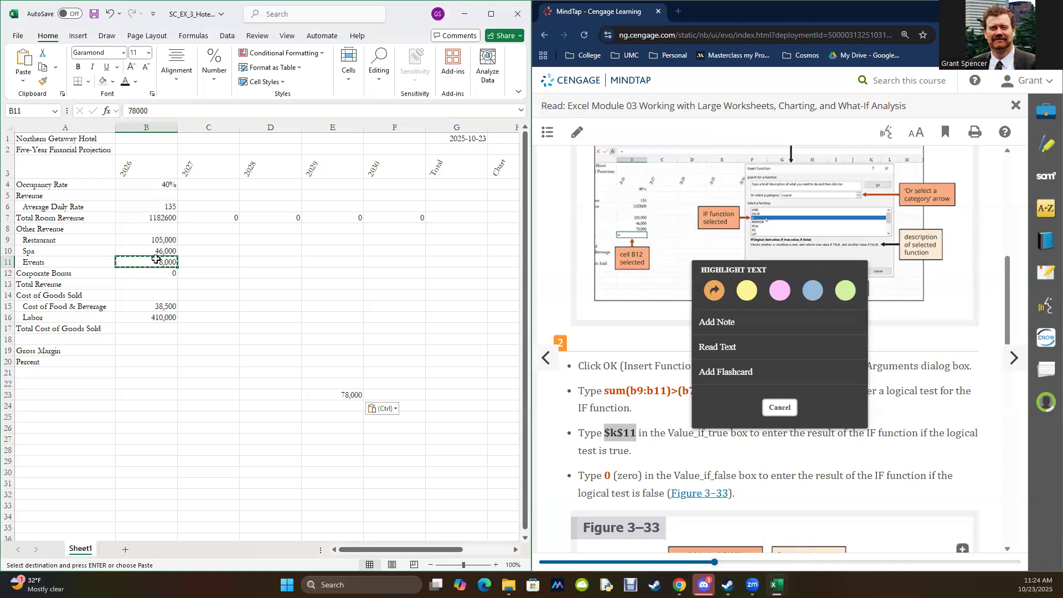
{"action": "type", "text": "100000000"}
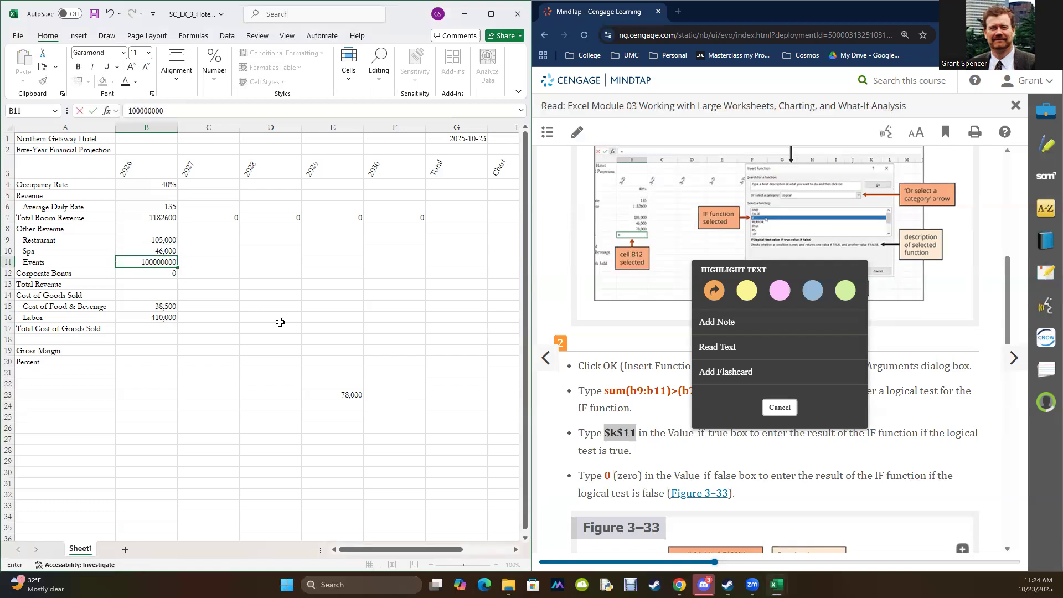
{"action": "key", "text": "Return"}
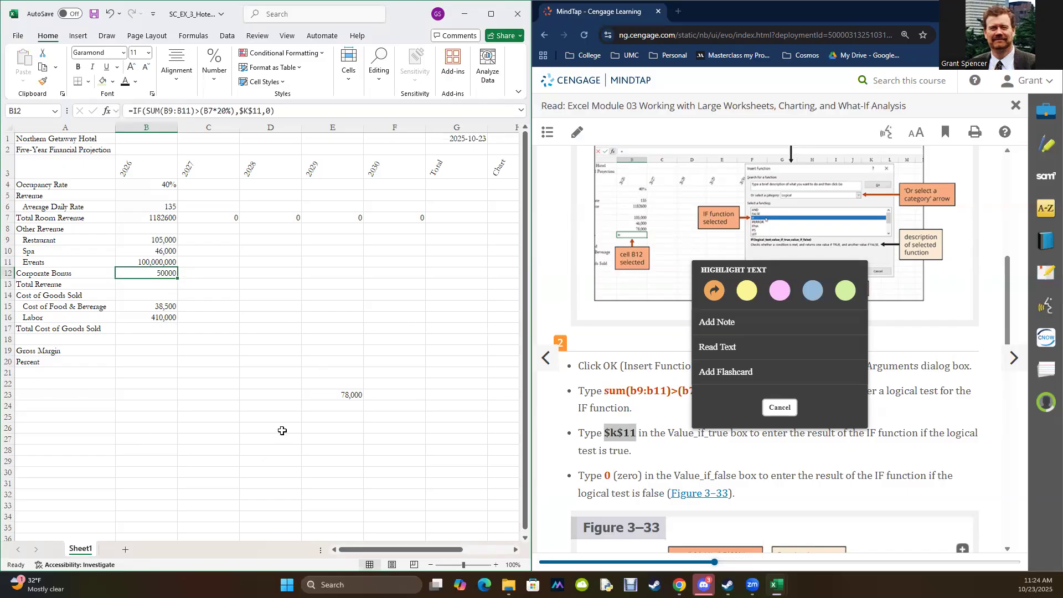
- Set the 2026 Events revenue in B11 to 0 to test the bonus formula's false case
{"action": "left_click", "coordinate": [332, 396]}
{"action": "left_click", "coordinate": [152, 259]}
{"action": "type", "text": "0"}
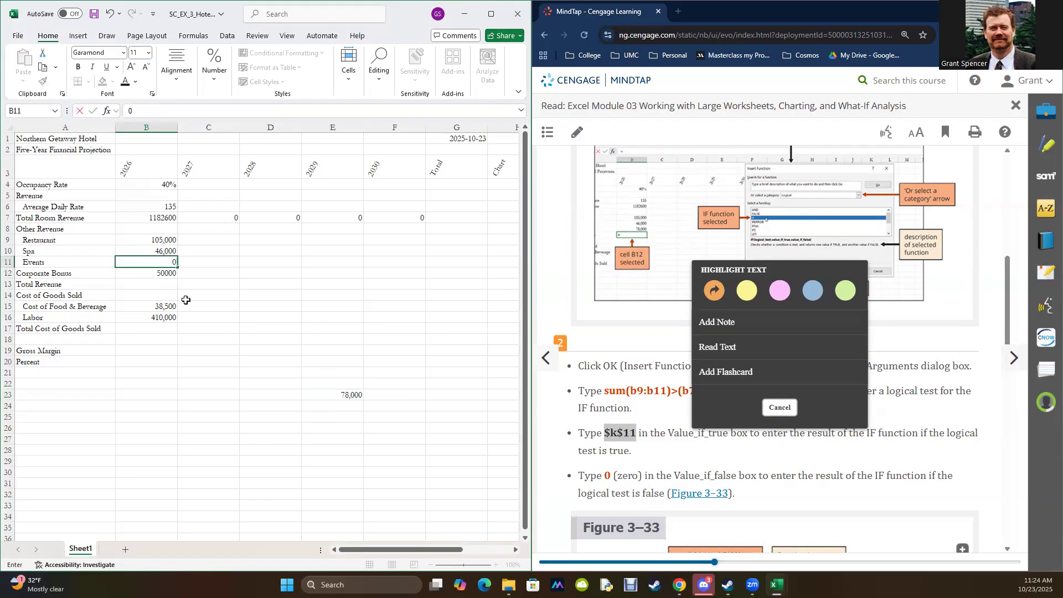
{"action": "key", "text": "Return"}
- Restore the 2026 Events revenue in B11 by copying the backup value from E23
{"action": "left_click", "coordinate": [345, 397]}
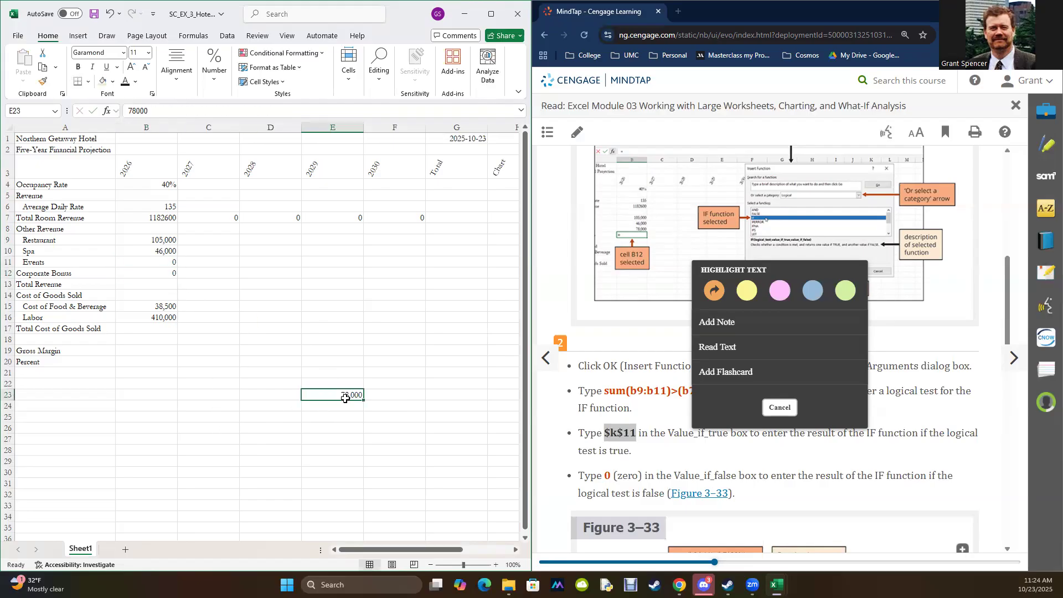
{"action": "key", "text": "ctrl+c"}
{"action": "left_click", "coordinate": [152, 262]}
{"action": "key", "text": "ctrl+v"}
{"action": "left_click", "coordinate": [200, 382]}
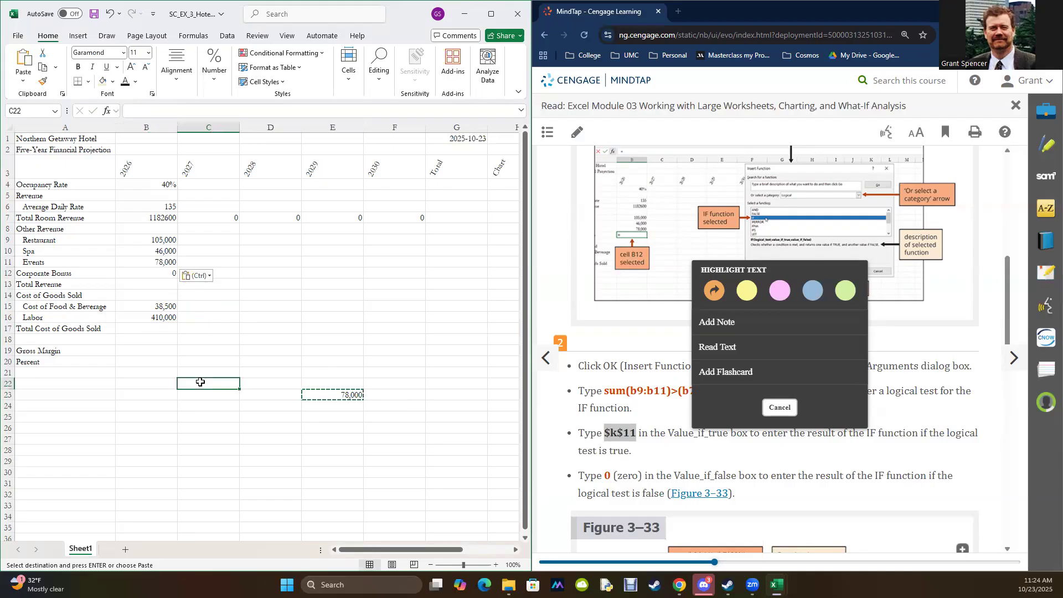
- Review the Other Revenue range B9:B11 alongside the IF formula in cell B12
{"action": "left_click", "coordinate": [153, 241]}
{"action": "left_click_drag", "start_coordinate": [152, 241], "coordinate": [155, 262]}
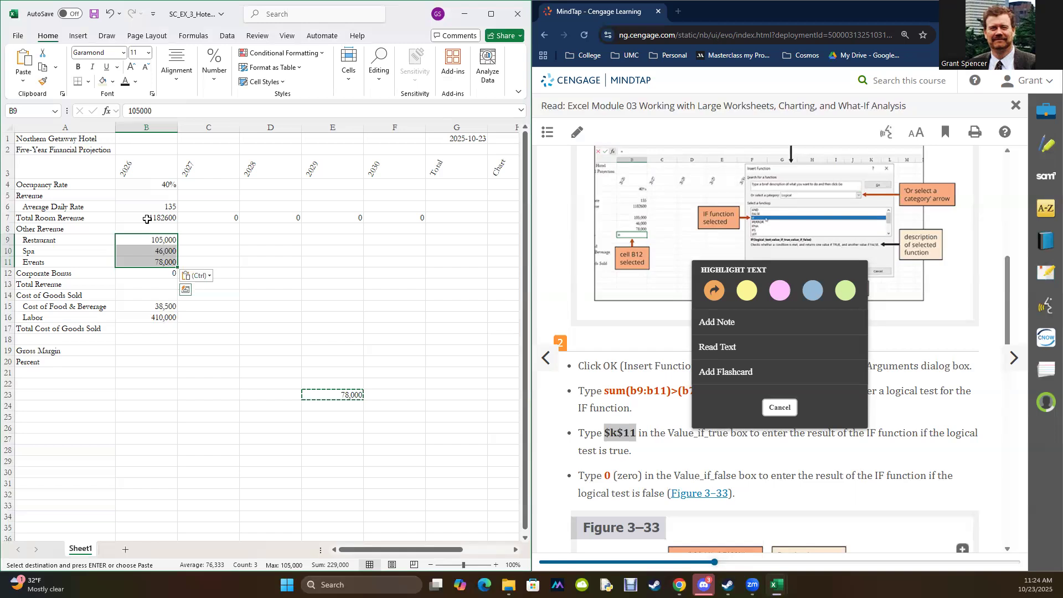
{"action": "left_click", "coordinate": [137, 270]}
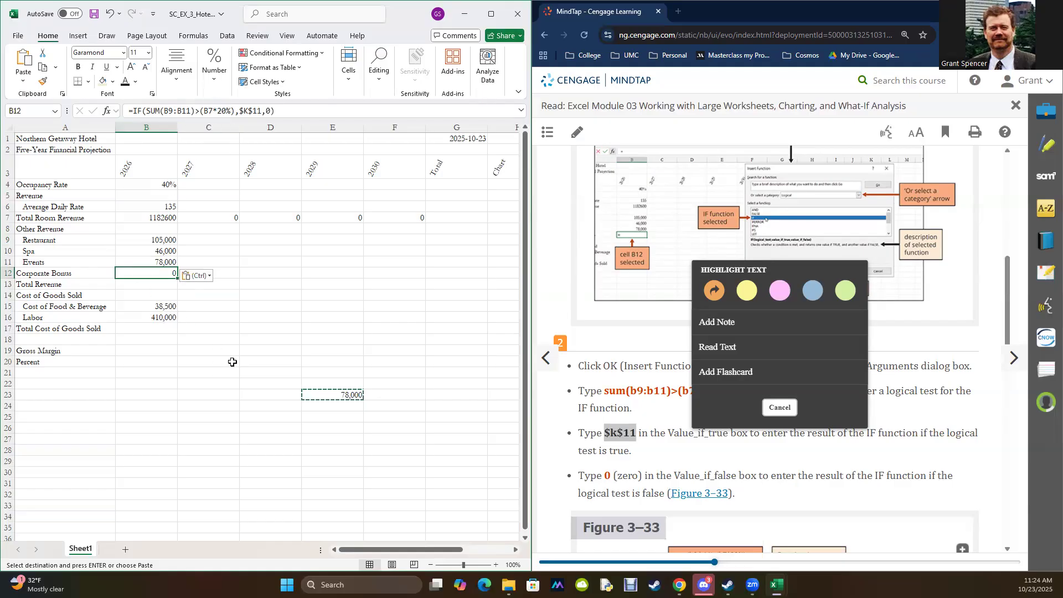
- Clear the backup Events value from cell E23
{"action": "left_click", "coordinate": [272, 415]}
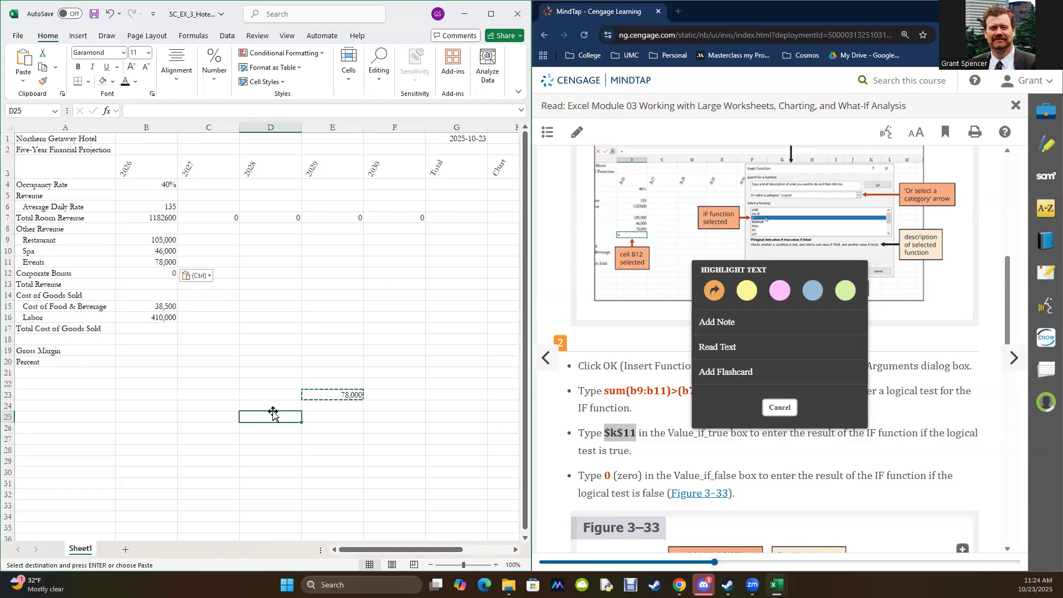
{"action": "left_click", "coordinate": [342, 394]}
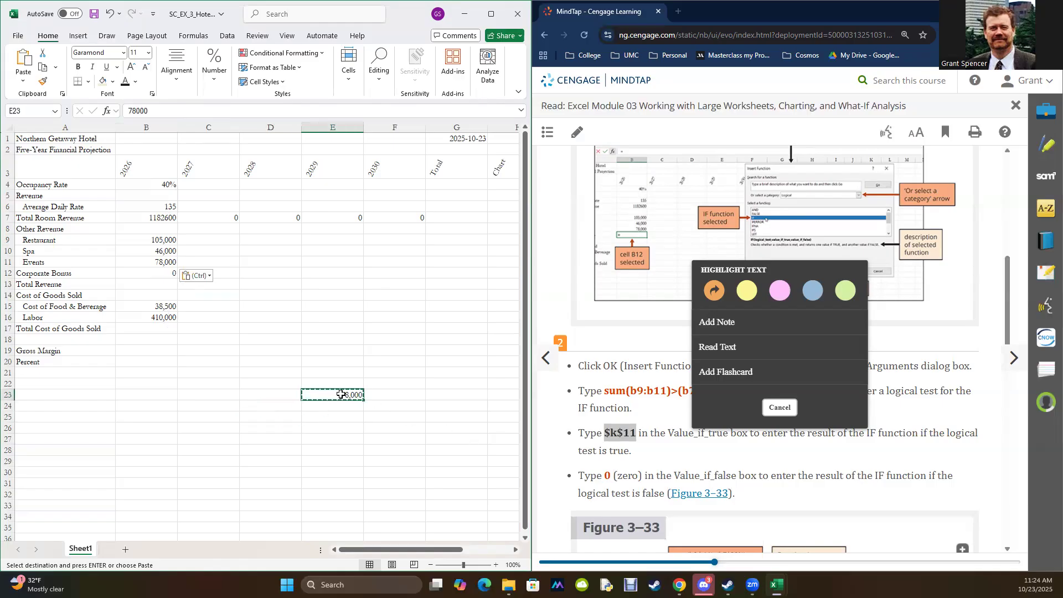
{"action": "key", "text": "Delete"}
{"action": "left_click", "coordinate": [460, 425]}
- Review the rest of textbook section EX 3-6a, including Figure 3–34, and open section EX 3-6b on the remaining formulas
{"action": "left_click", "coordinate": [755, 452]}
{"action": "scroll", "coordinate": [757, 457], "scroll_direction": "down", "scroll_amount": 1}
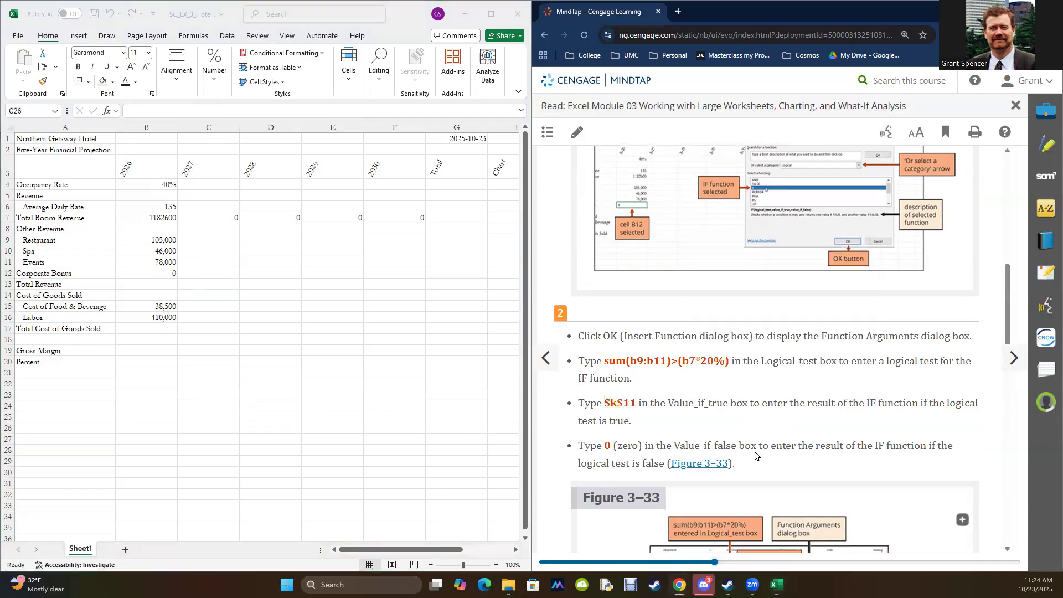
{"action": "scroll", "coordinate": [755, 455], "scroll_direction": "down", "scroll_amount": 4}
{"action": "scroll", "coordinate": [755, 455], "scroll_direction": "down", "scroll_amount": 6}
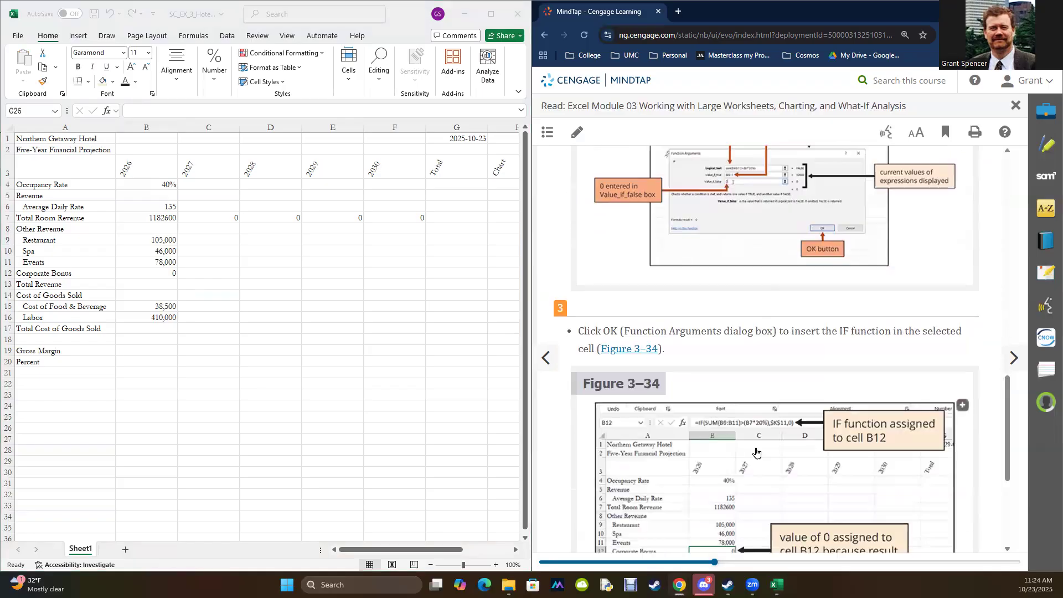
{"action": "scroll", "coordinate": [756, 450], "scroll_direction": "down", "scroll_amount": 2}
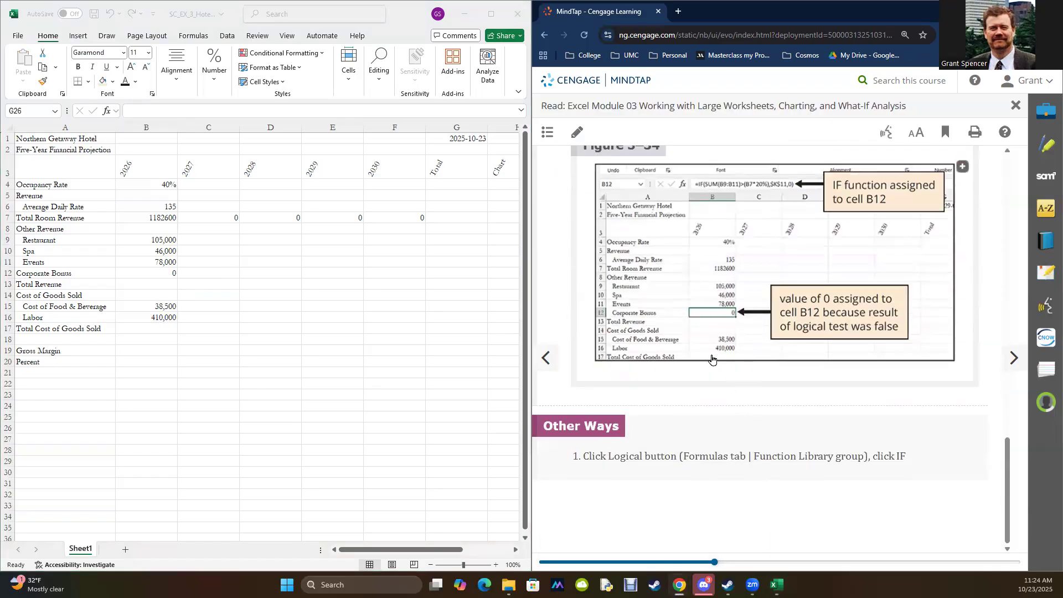
{"action": "left_click", "coordinate": [1014, 357]}
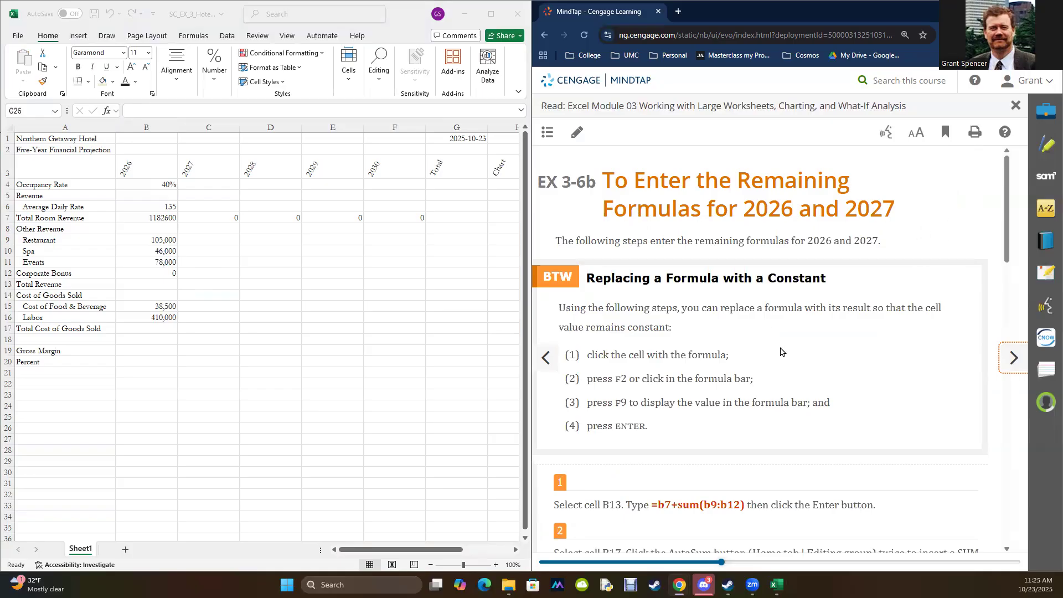
- Read through section EX 3-6b, from the note on replacing a formula with a constant to the numbered formula instructions
{"action": "scroll", "coordinate": [780, 353], "scroll_direction": "down", "scroll_amount": 5}
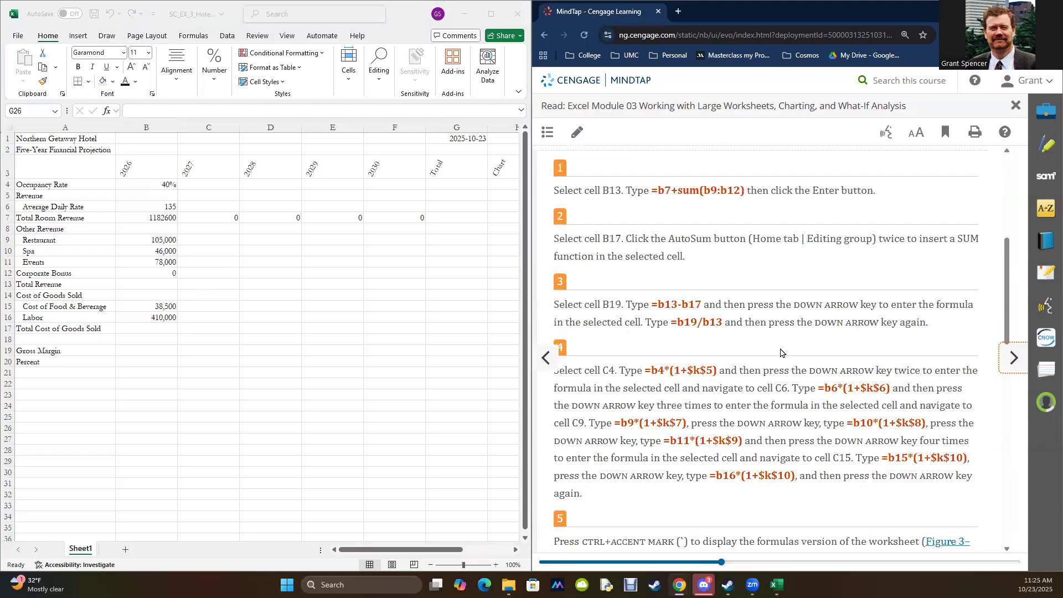
{"action": "scroll", "coordinate": [780, 348], "scroll_direction": "up", "scroll_amount": 4}
{"action": "scroll", "coordinate": [780, 347], "scroll_direction": "down", "scroll_amount": 5}
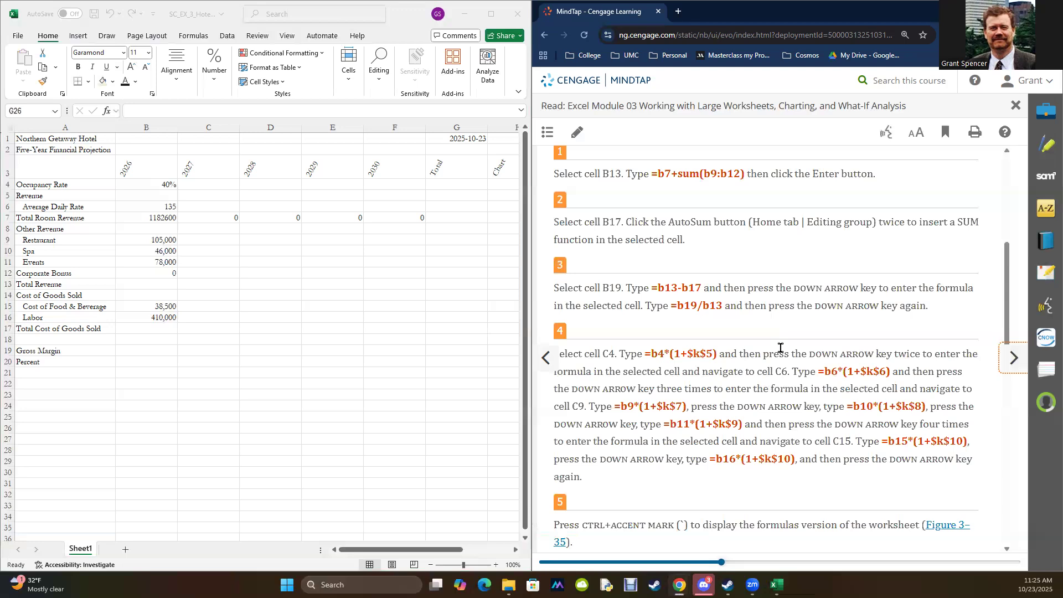
{"action": "scroll", "coordinate": [781, 347], "scroll_direction": "up", "scroll_amount": 2}
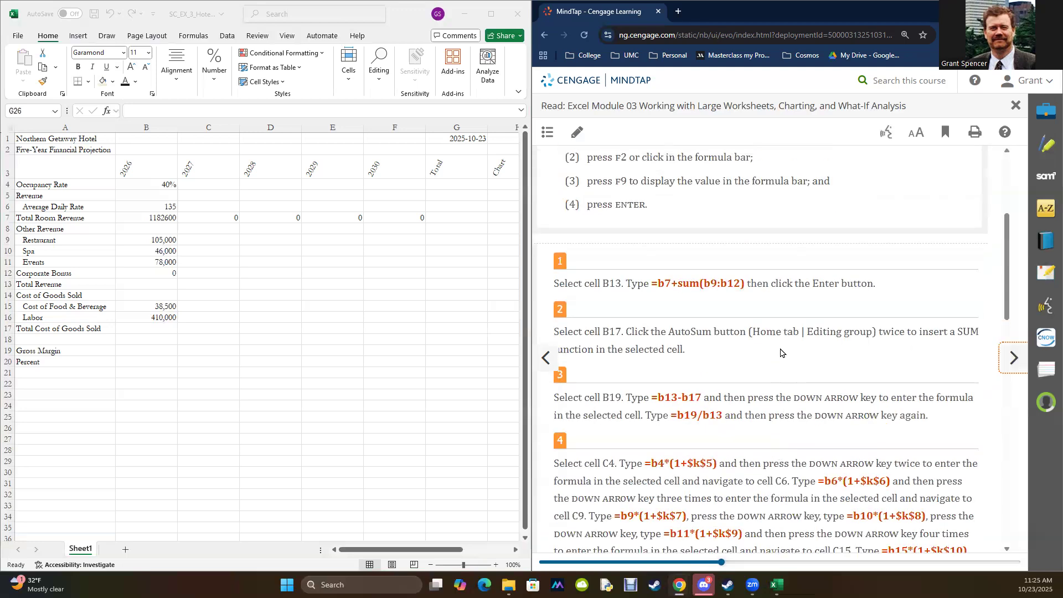
{"action": "scroll", "coordinate": [781, 353], "scroll_direction": "up", "scroll_amount": 2}
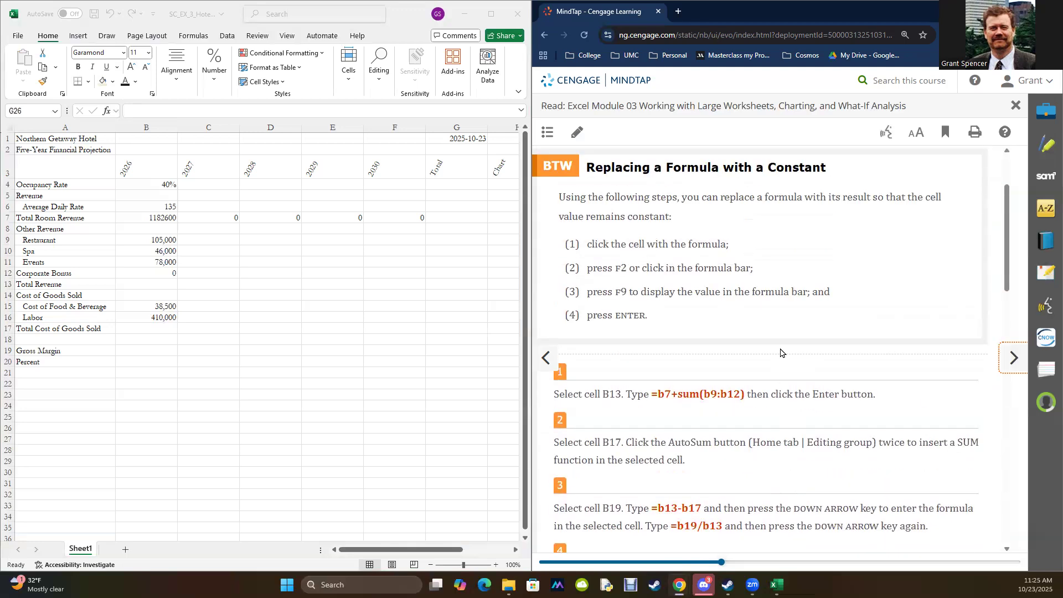
{"action": "scroll", "coordinate": [780, 352], "scroll_direction": "up", "scroll_amount": 2}
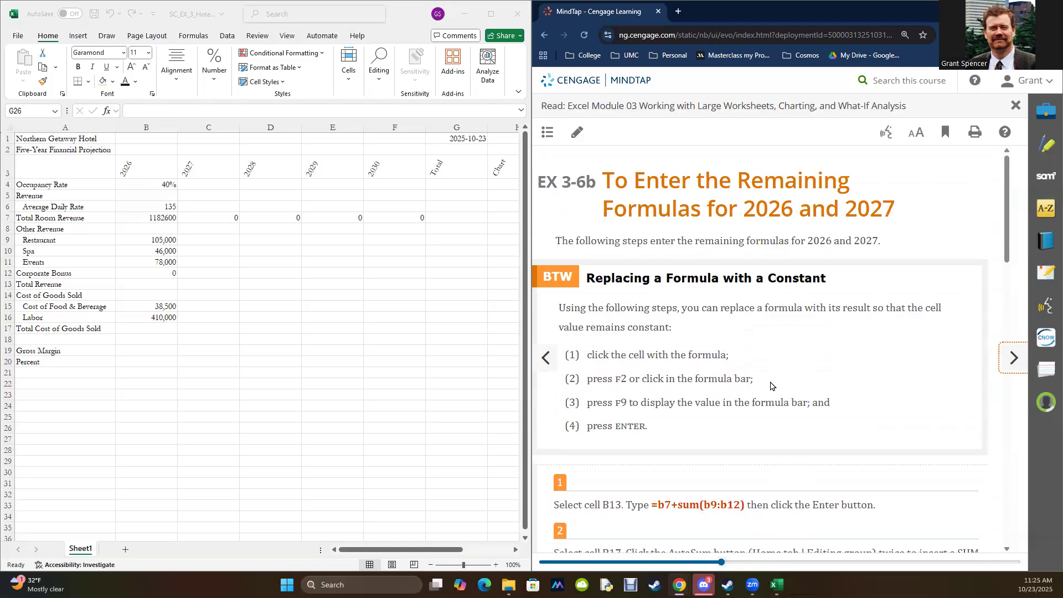
{"action": "scroll", "coordinate": [755, 382], "scroll_direction": "down", "scroll_amount": 2}
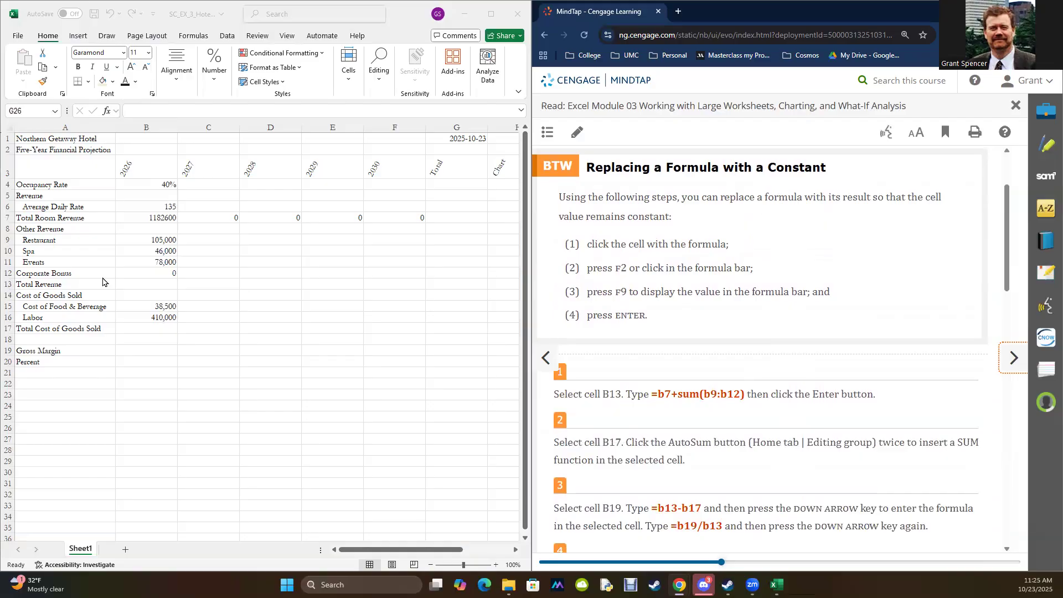
- Calculate the 2026 Total Revenue in B13 with the textbook's formula =b7+sum(b9:b12)
{"action": "left_click", "coordinate": [138, 287]}
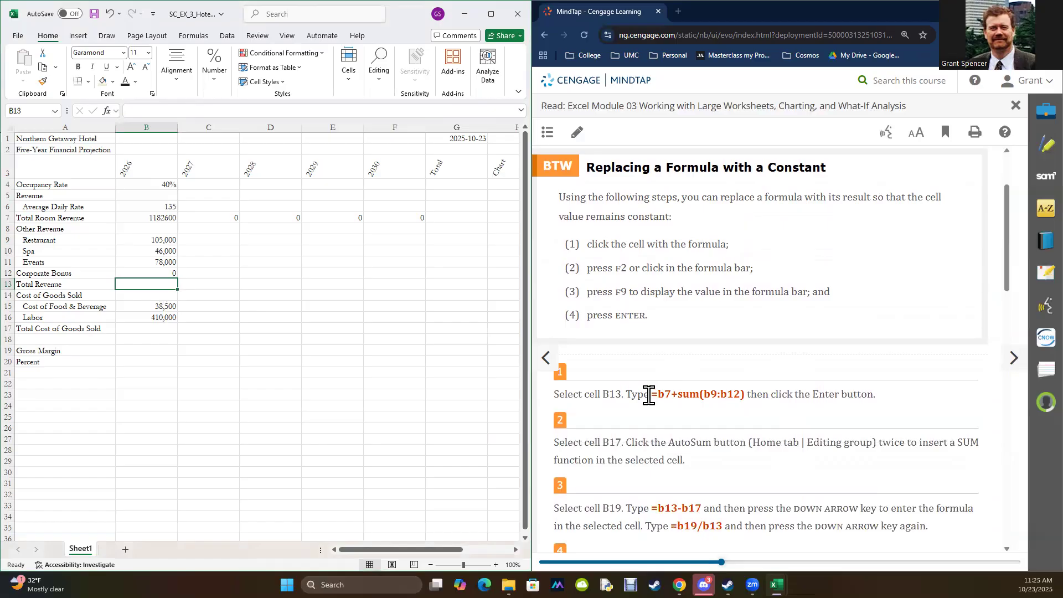
{"action": "left_click_drag", "start_coordinate": [651, 394], "coordinate": [742, 397]}
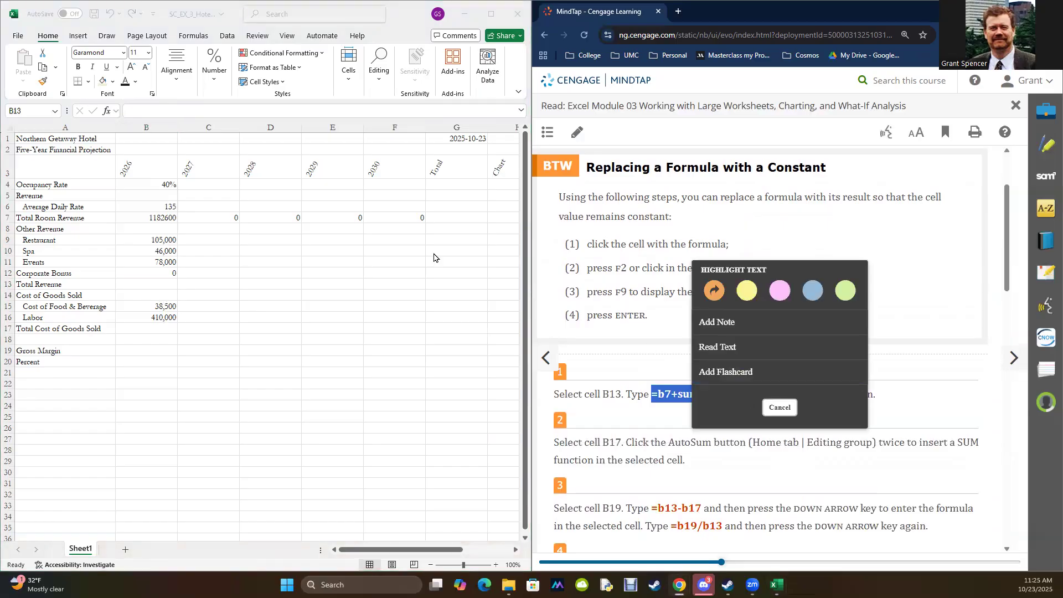
{"action": "left_click", "coordinate": [137, 108]}
{"action": "left_click", "coordinate": [153, 110]}
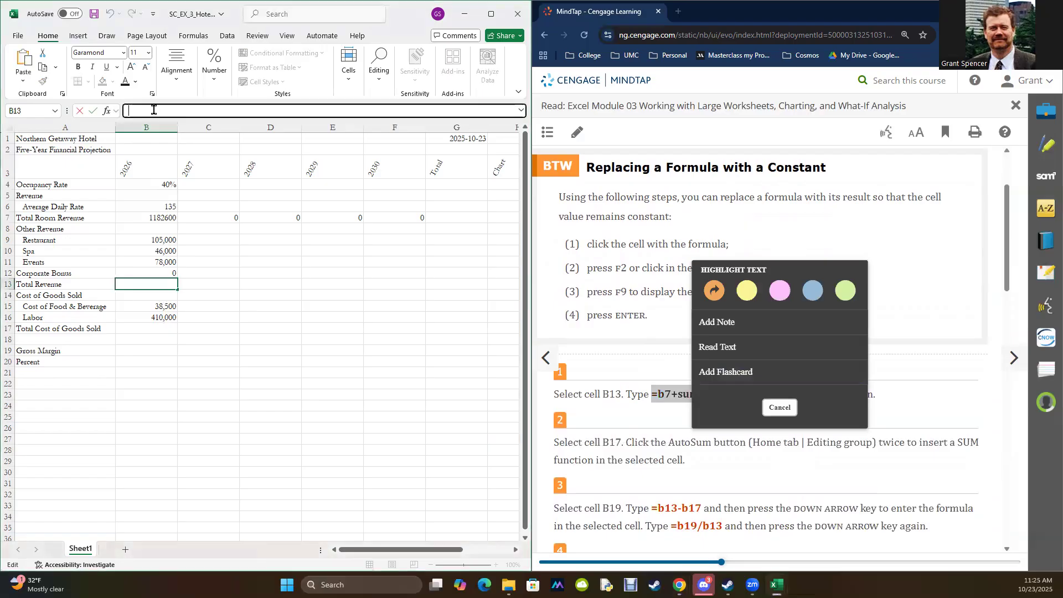
{"action": "key", "text": "ctrl+v"}
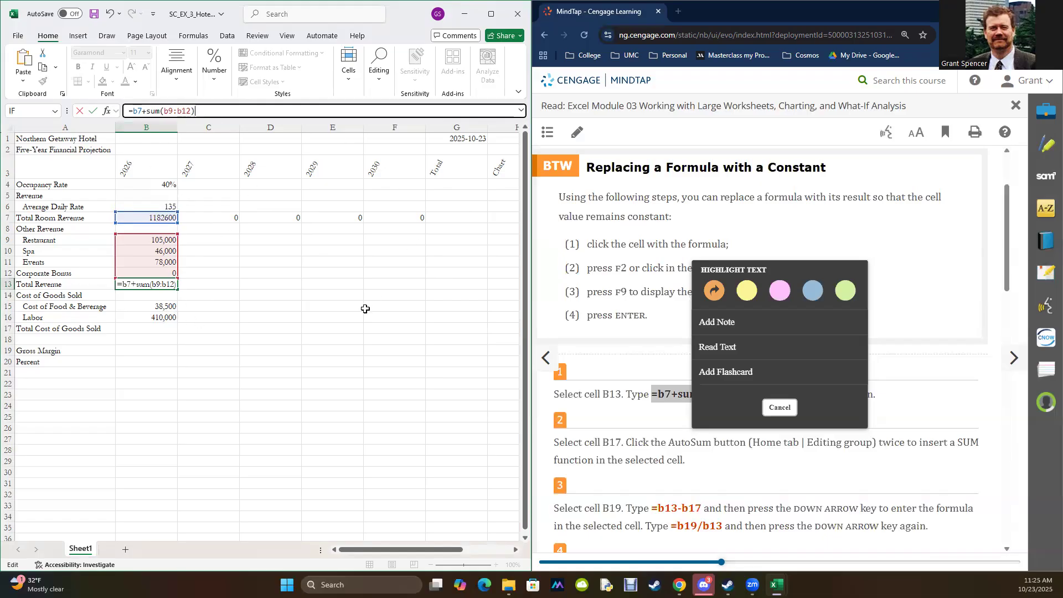
{"action": "key", "text": "Return"}
- Maximize the workbook window and total the 2026 cost of goods sold in B17 using AutoSum over B15:B16
{"action": "scroll", "coordinate": [628, 374], "scroll_direction": "down", "scroll_amount": 3}
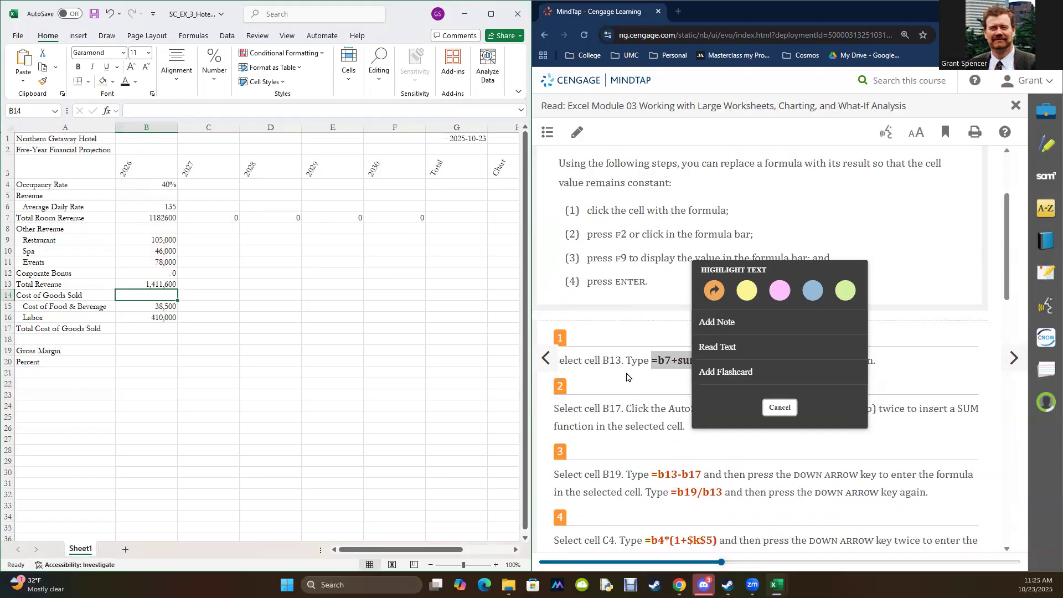
{"action": "left_click", "coordinate": [933, 367]}
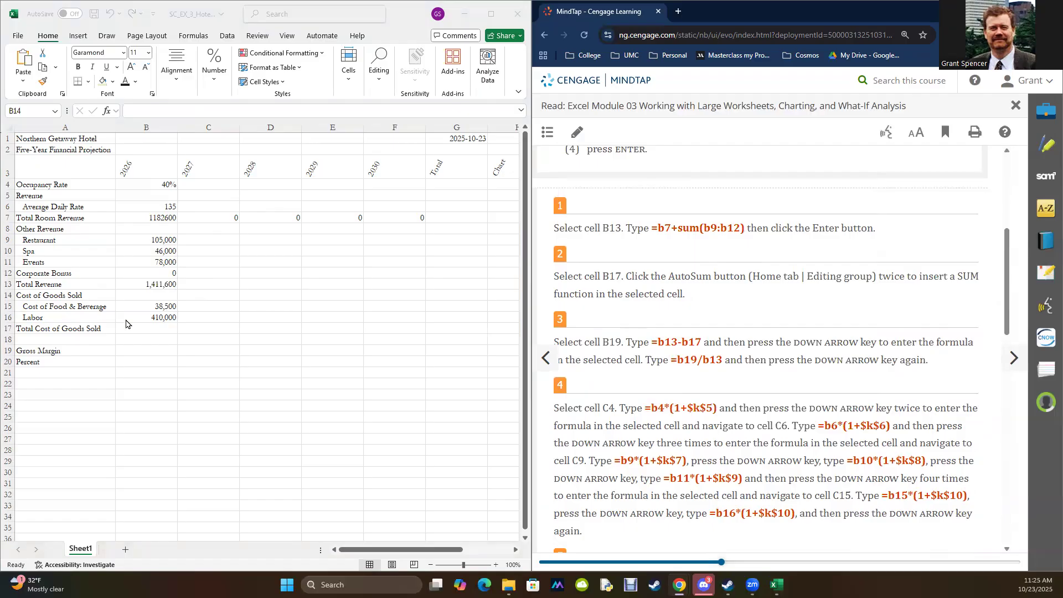
{"action": "left_click", "coordinate": [159, 330]}
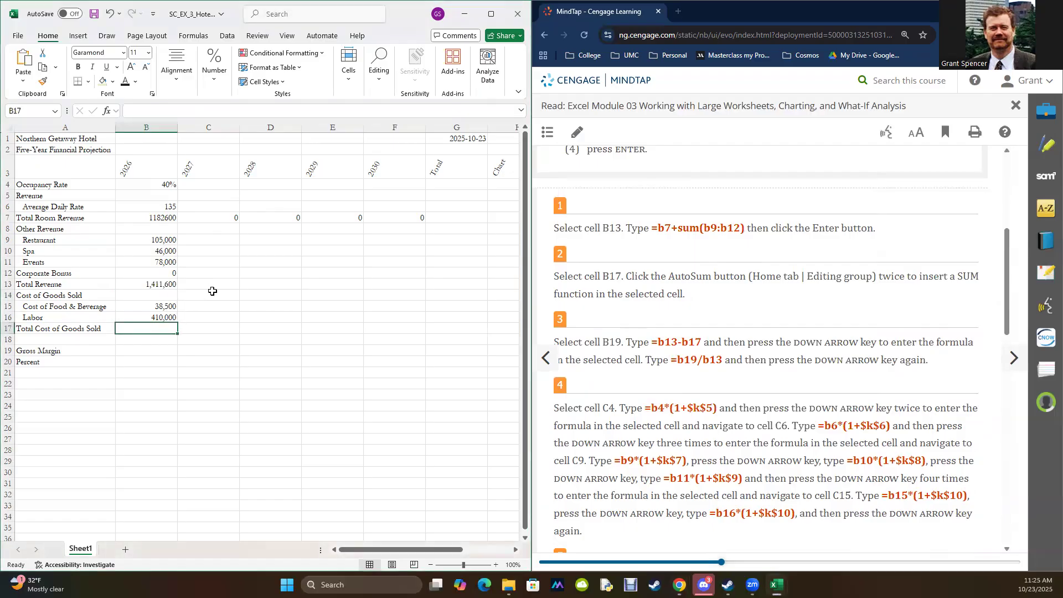
{"action": "left_click", "coordinate": [491, 13]}
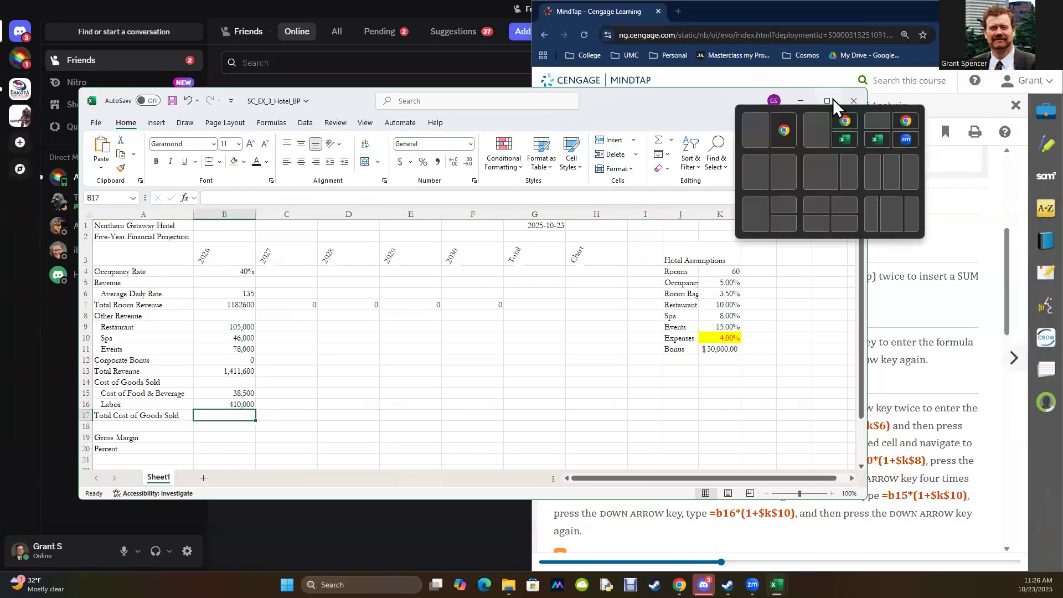
{"action": "left_click", "coordinate": [831, 98]}
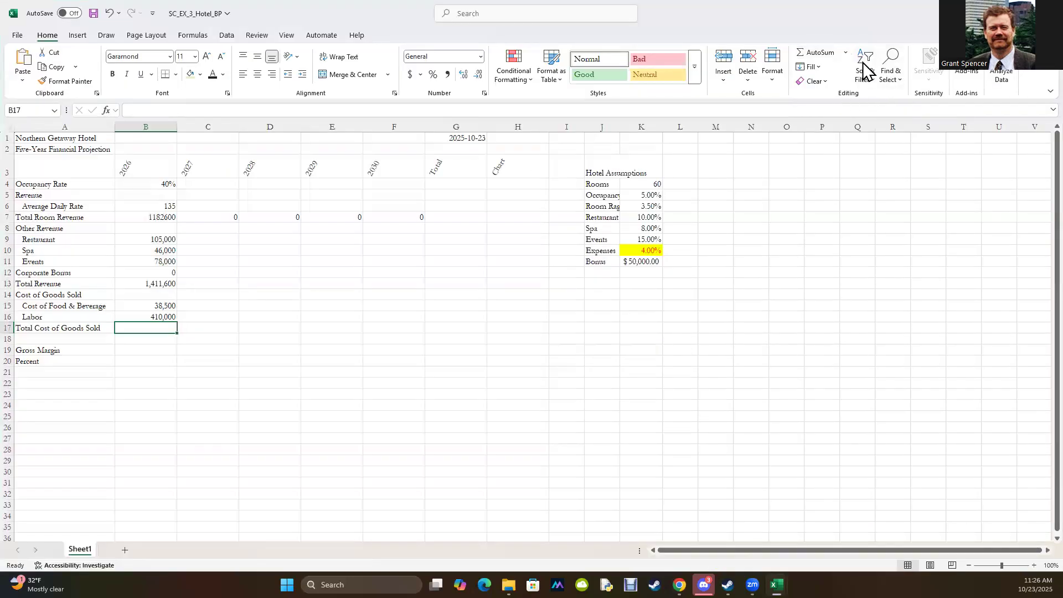
{"action": "left_click", "coordinate": [821, 51]}
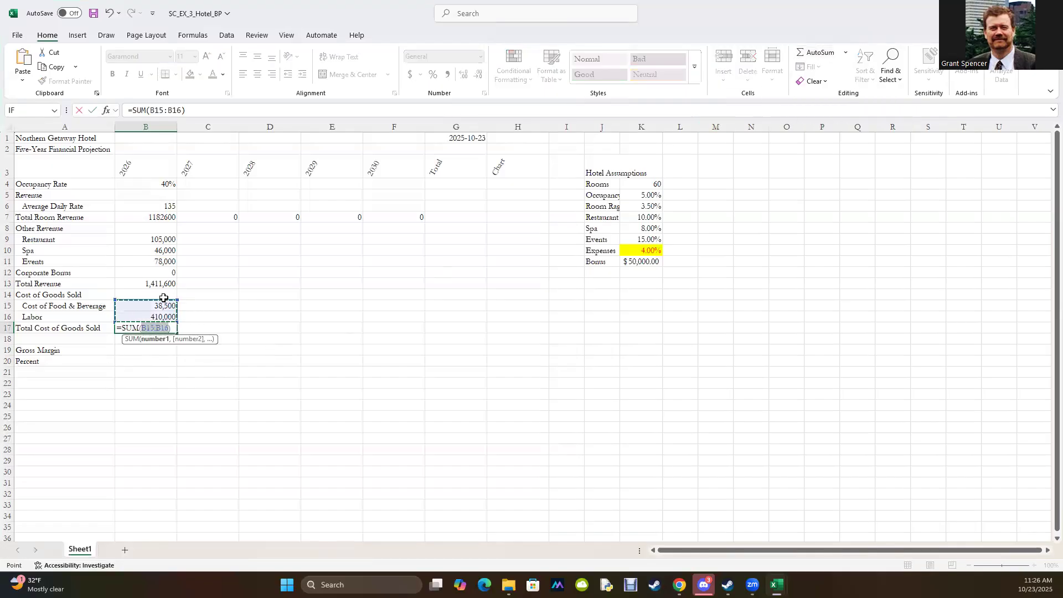
{"action": "key", "text": "Return"}
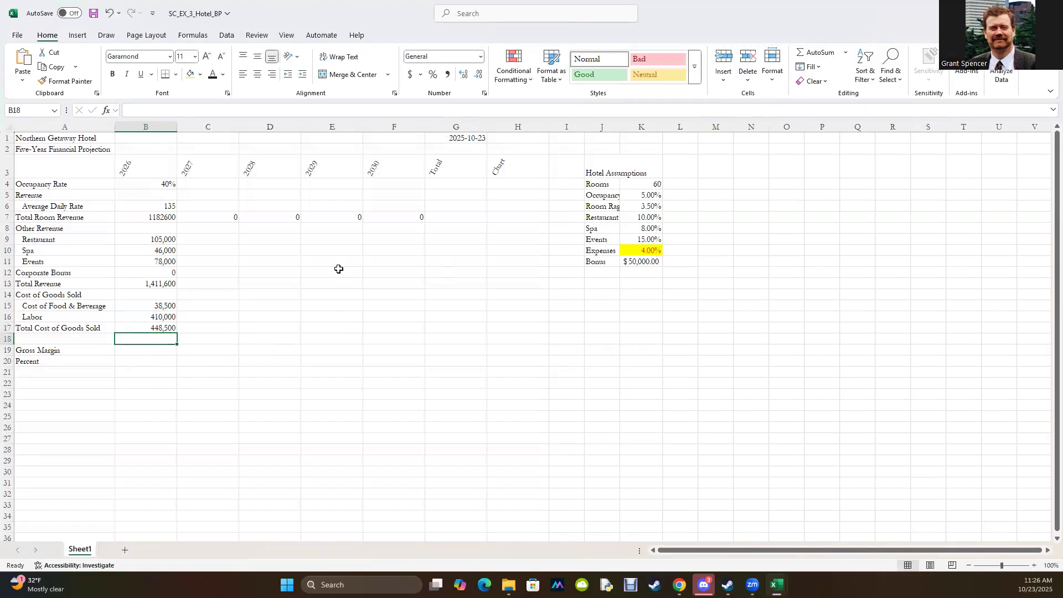
- Place the workbook back beside the textbook and calculate the 2026 Gross Margin in B19 with =b13-b17
{"action": "left_click", "coordinate": [1023, 13]}
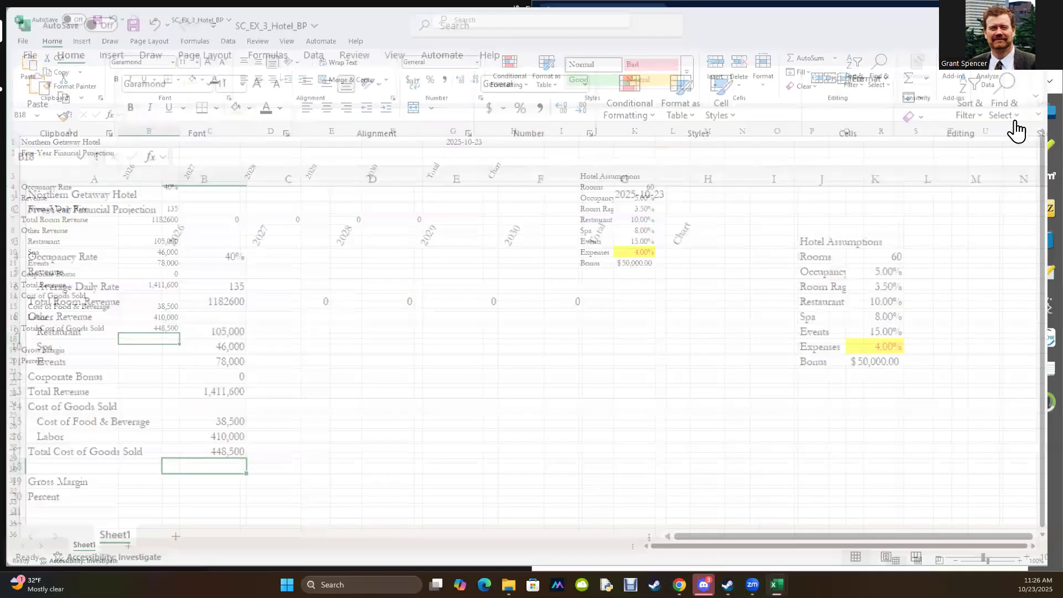
{"action": "key", "text": "super+Left"}
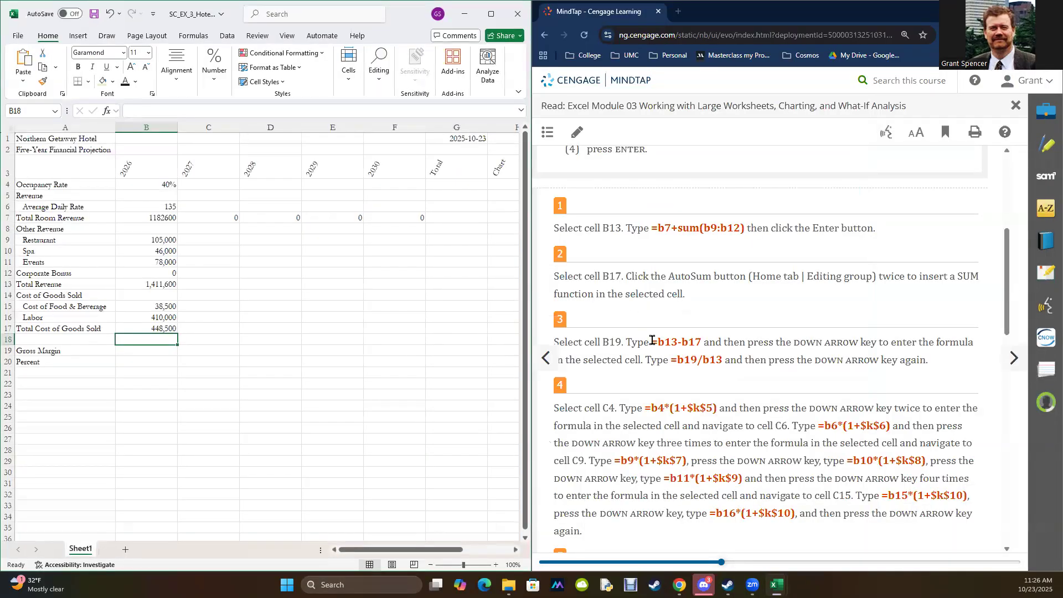
{"action": "left_click", "coordinate": [149, 351]}
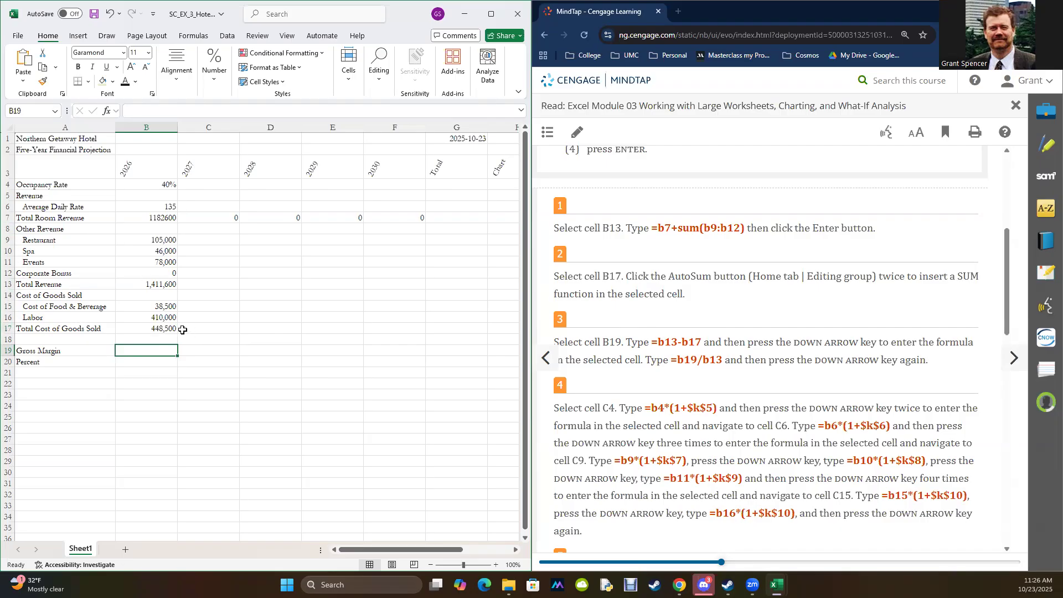
{"action": "left_click_drag", "start_coordinate": [653, 340], "coordinate": [700, 347]}
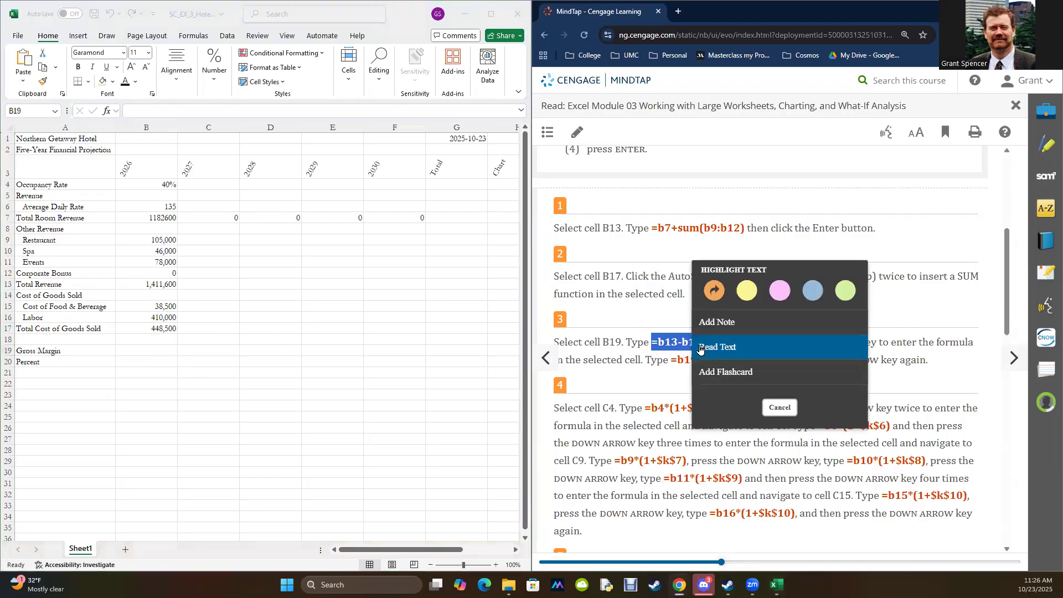
{"action": "left_click", "coordinate": [143, 109]}
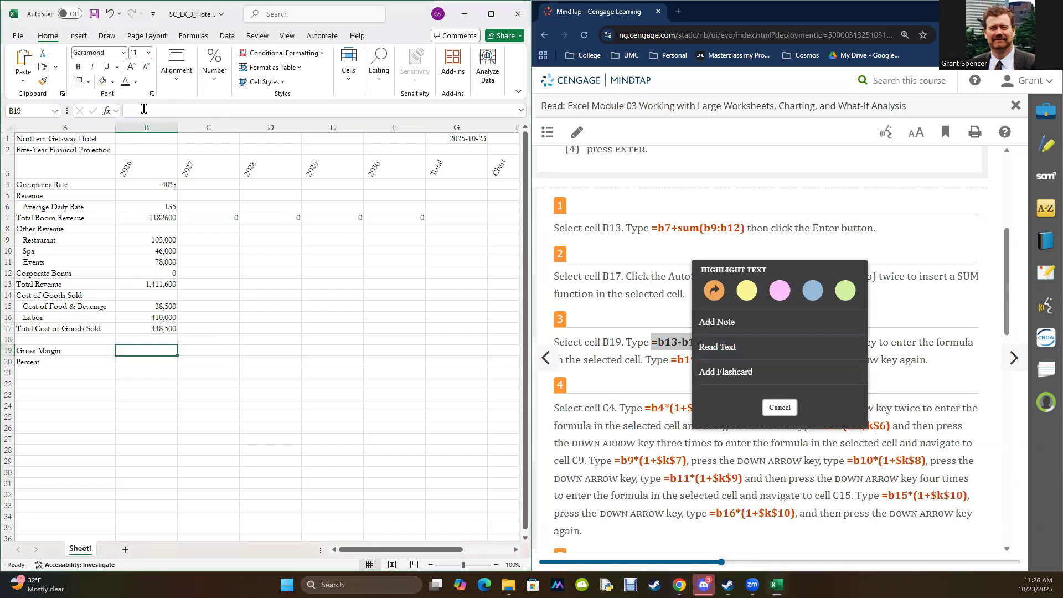
{"action": "type", "text": "=b13-b17"}
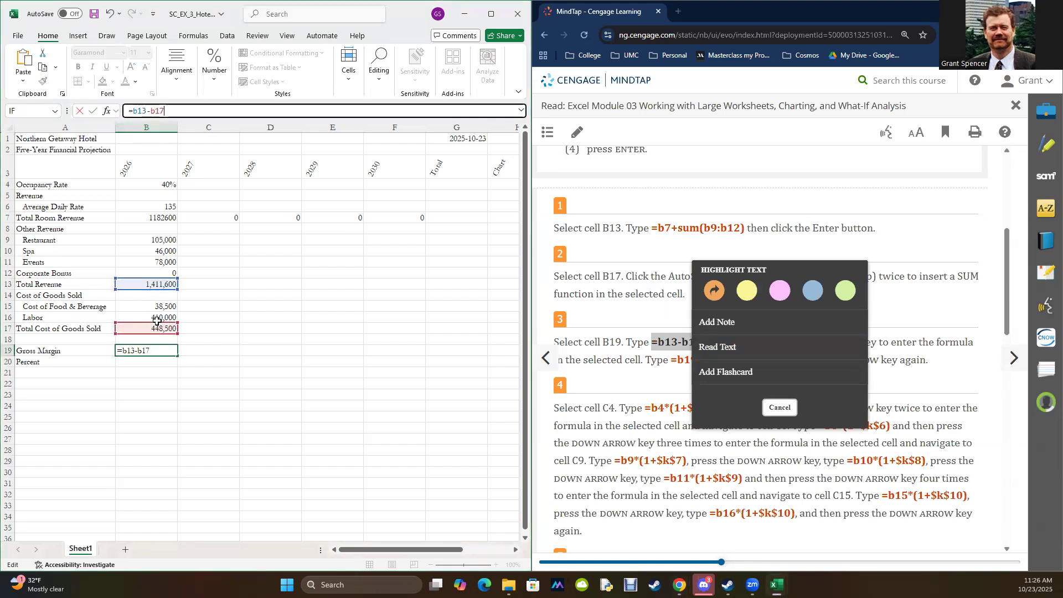
{"action": "key", "text": "Return"}
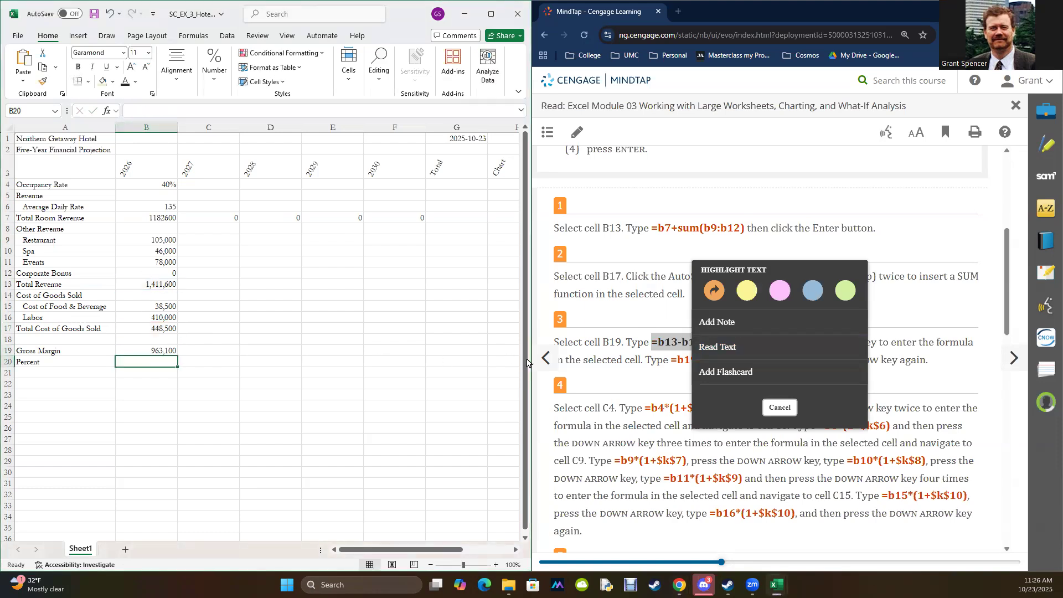
- Copy the formula =b19/b13 from textbook step 3 and enter it in B20 for the 2026 gross margin Percent
{"action": "left_click", "coordinate": [619, 376]}
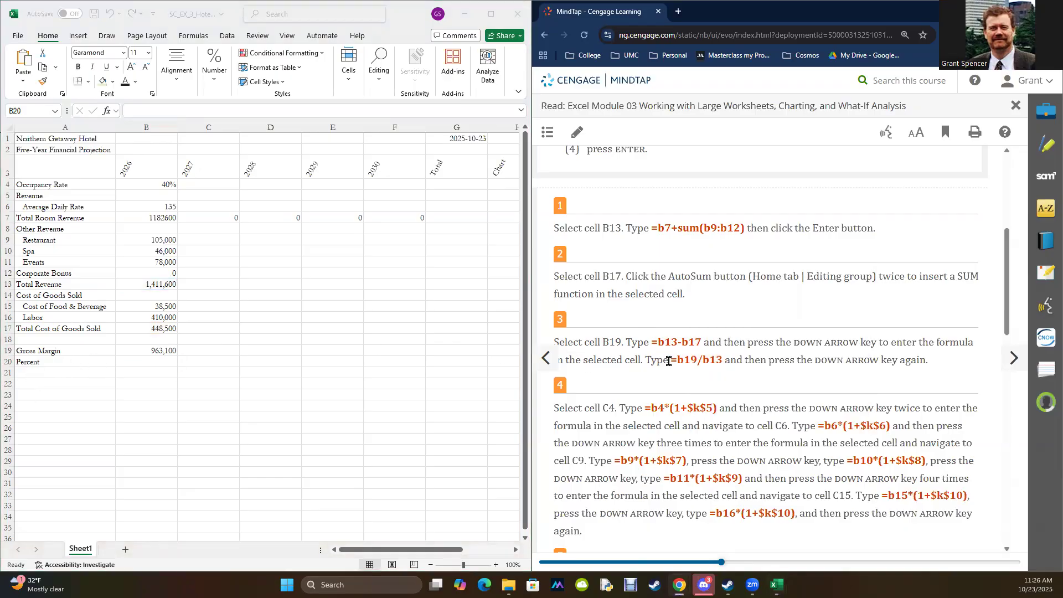
{"action": "left_click", "coordinate": [146, 357]}
{"action": "left_click", "coordinate": [147, 350]}
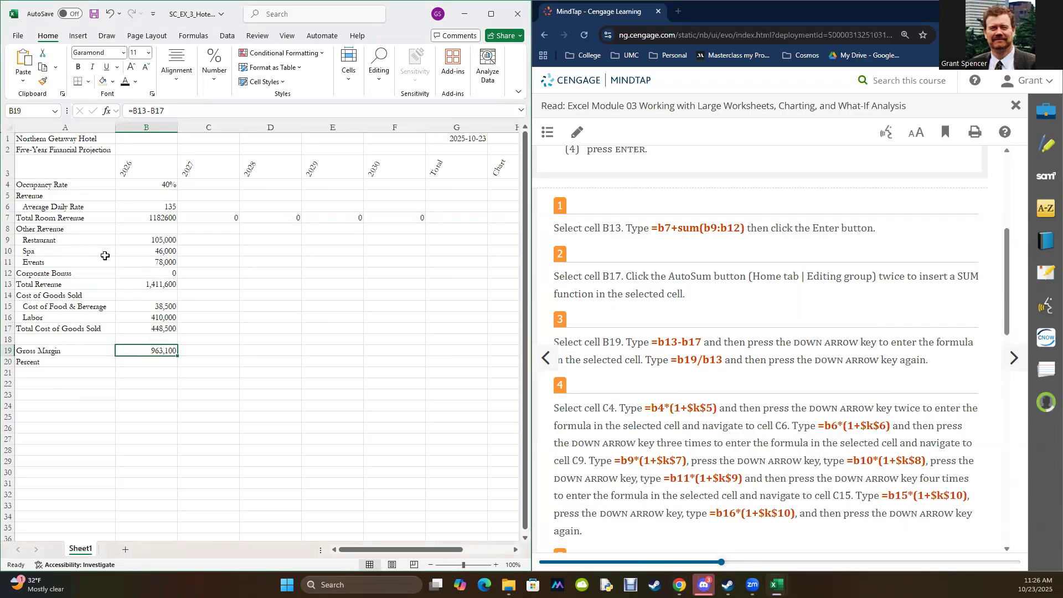
{"action": "left_click_drag", "start_coordinate": [667, 359], "coordinate": [720, 360]}
{"action": "key", "text": "ctrl+c"}
{"action": "left_click", "coordinate": [672, 358]}
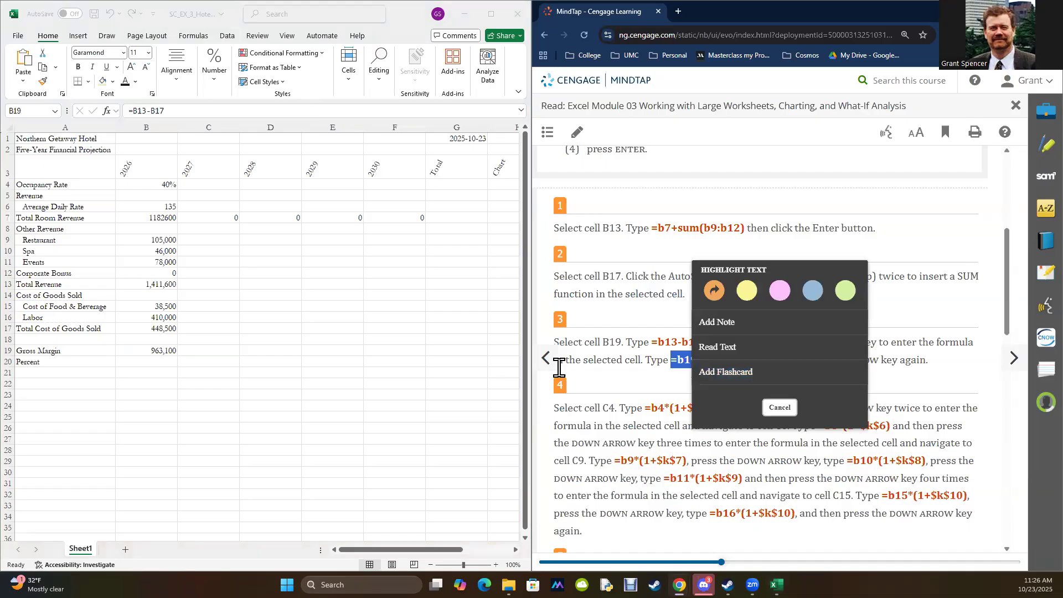
{"action": "left_click", "coordinate": [162, 357]}
{"action": "left_click", "coordinate": [161, 361]}
{"action": "left_click", "coordinate": [142, 111]}
{"action": "key", "text": "ctrl+v"}
{"action": "key", "text": "Return"}
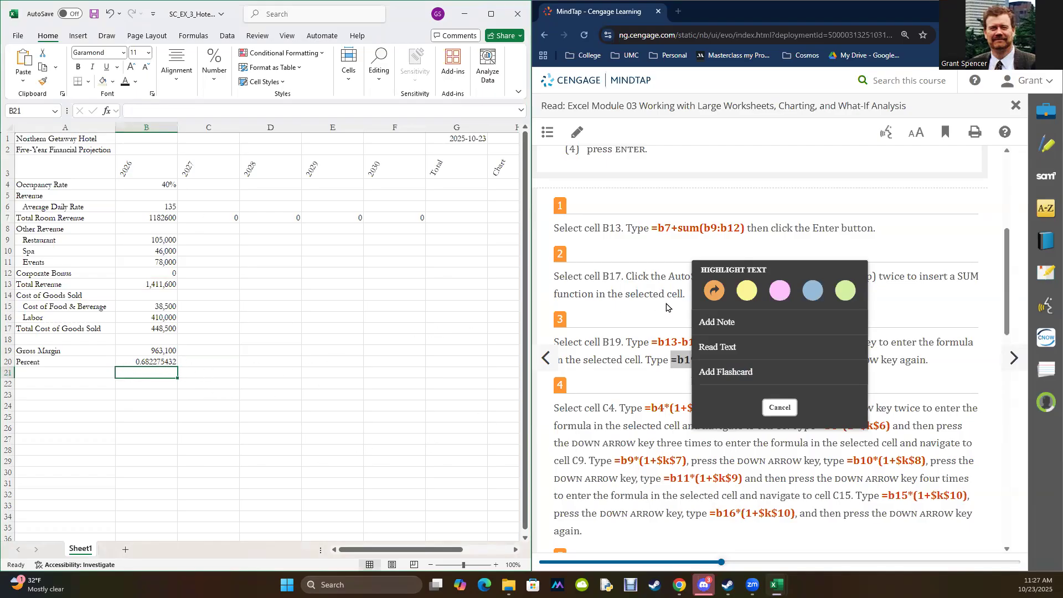
- Examine textbook step 4 alongside the 2026 occupancy rate in B4, the empty 2027 cell C4 and the occupancy assumption in K5
{"action": "left_click", "coordinate": [751, 446]}
{"action": "scroll", "coordinate": [751, 445], "scroll_direction": "down", "scroll_amount": 4}
{"action": "scroll", "coordinate": [751, 446], "scroll_direction": "up", "scroll_amount": 1}
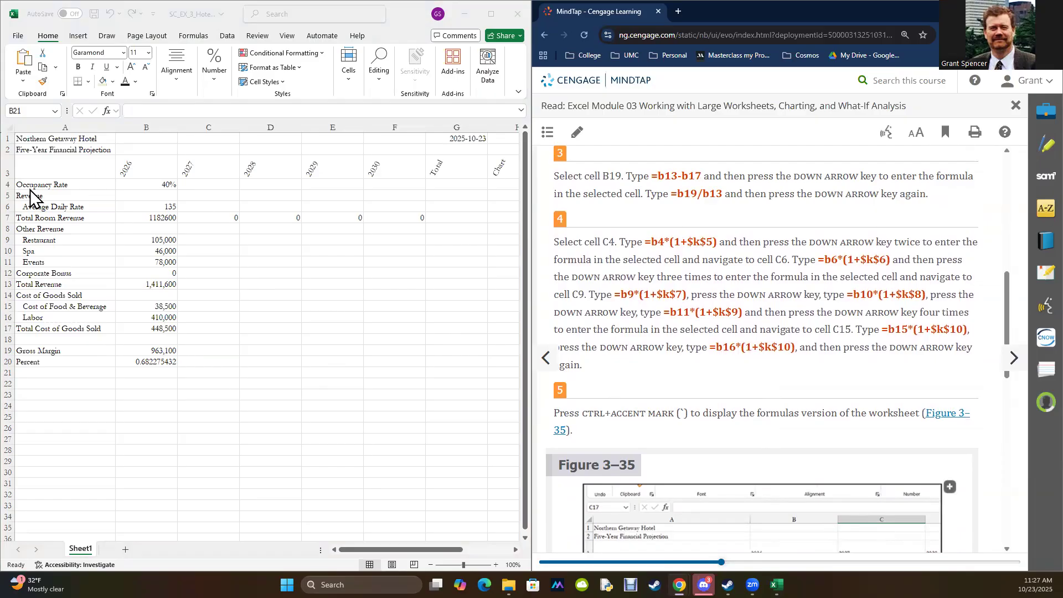
{"action": "left_click", "coordinate": [149, 185]}
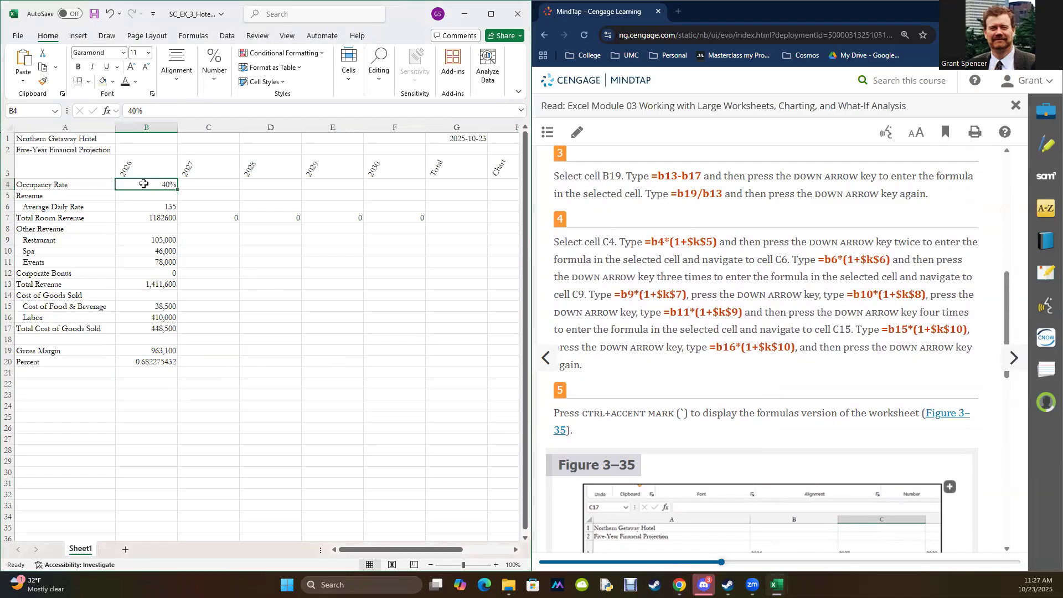
{"action": "left_click", "coordinate": [192, 187]}
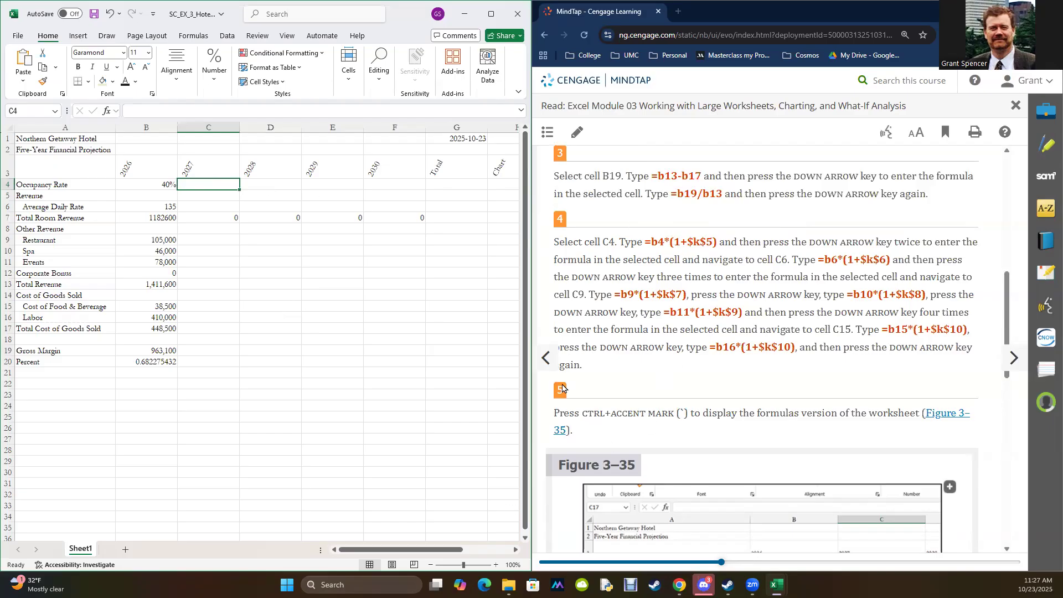
{"action": "left_click_drag", "start_coordinate": [417, 550], "coordinate": [465, 549]}
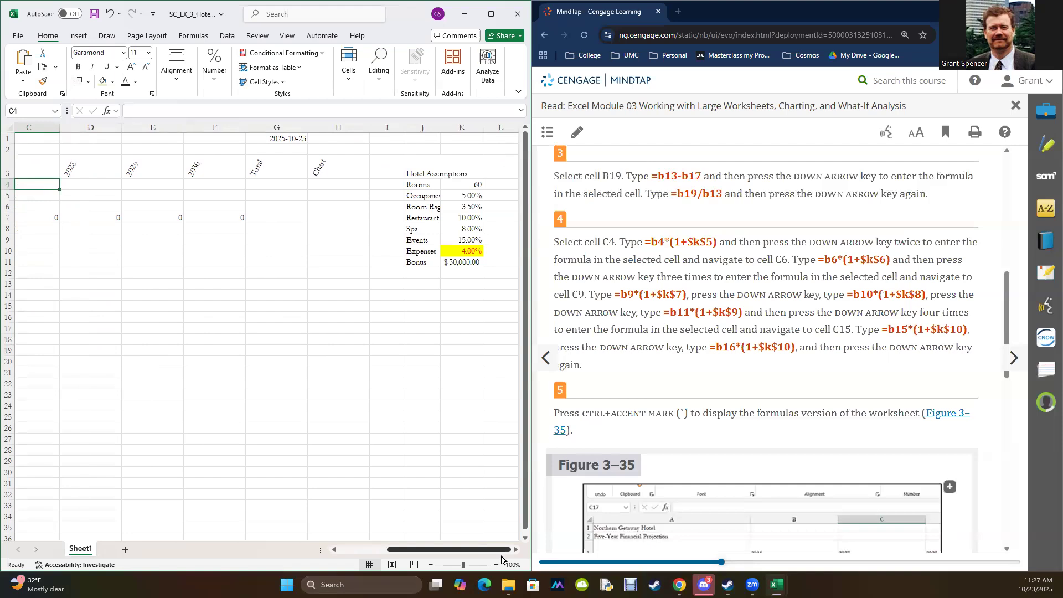
{"action": "left_click", "coordinate": [465, 196]}
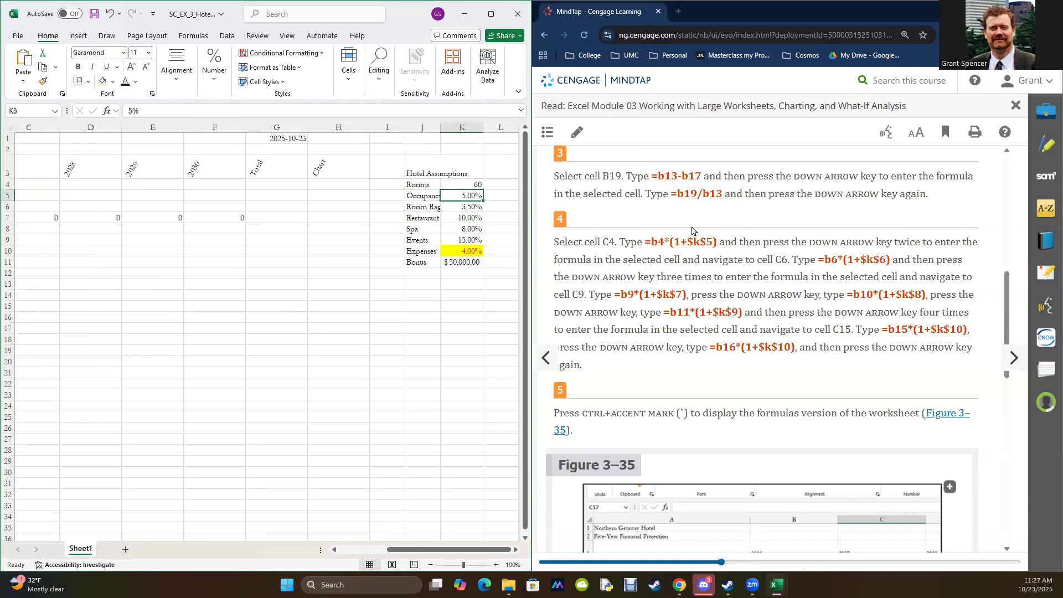
{"action": "left_click_drag", "start_coordinate": [462, 550], "coordinate": [413, 550]}
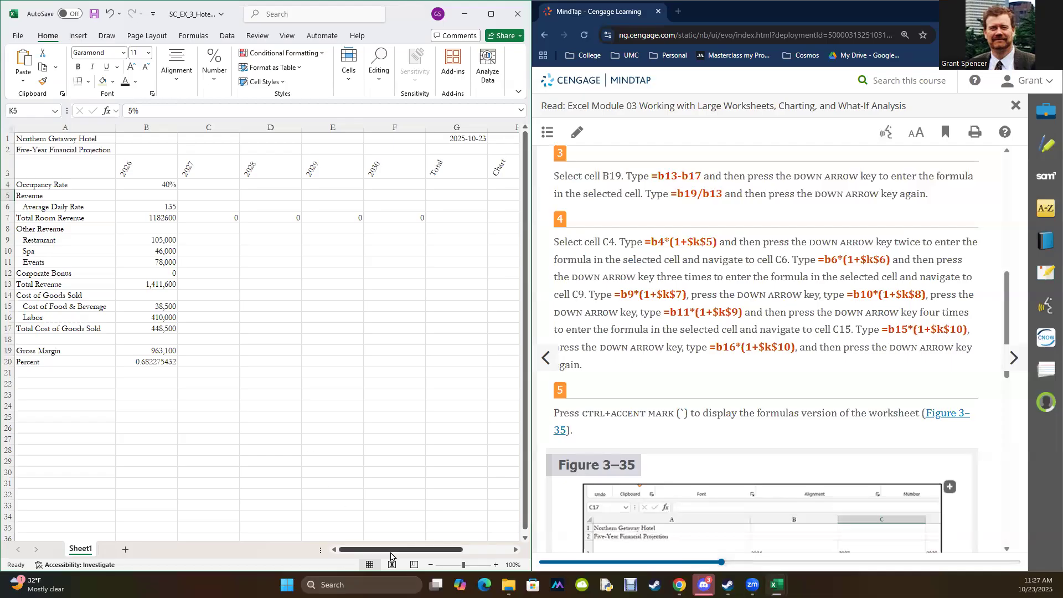
- Copy the formula =b4*(1+$k$5) from textbook step 4 into C4 for the 2027 occupancy rate
{"action": "left_click_drag", "start_coordinate": [642, 242], "coordinate": [716, 244]}
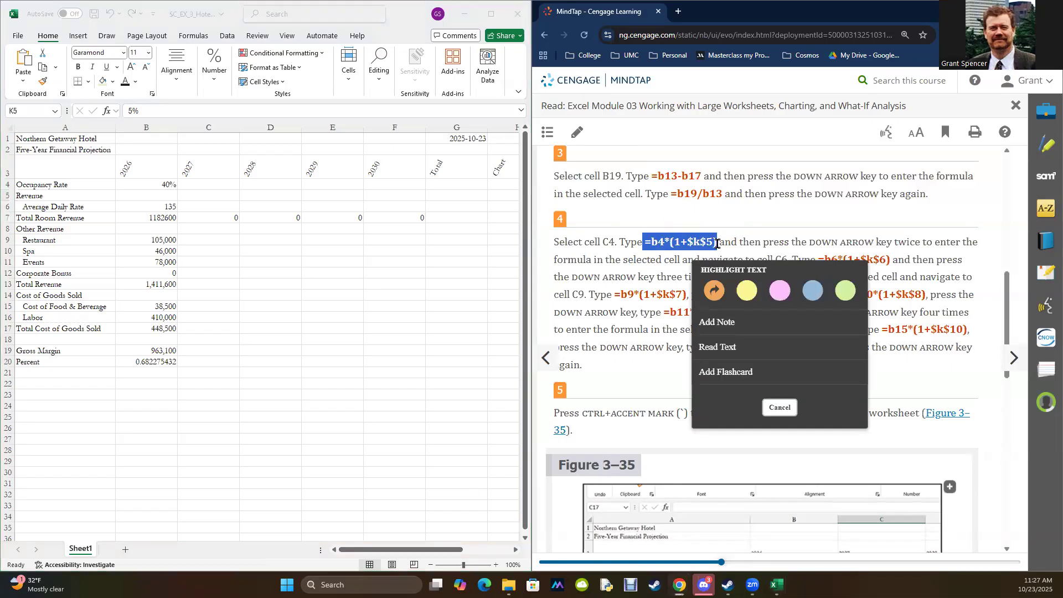
{"action": "left_click", "coordinate": [208, 184]}
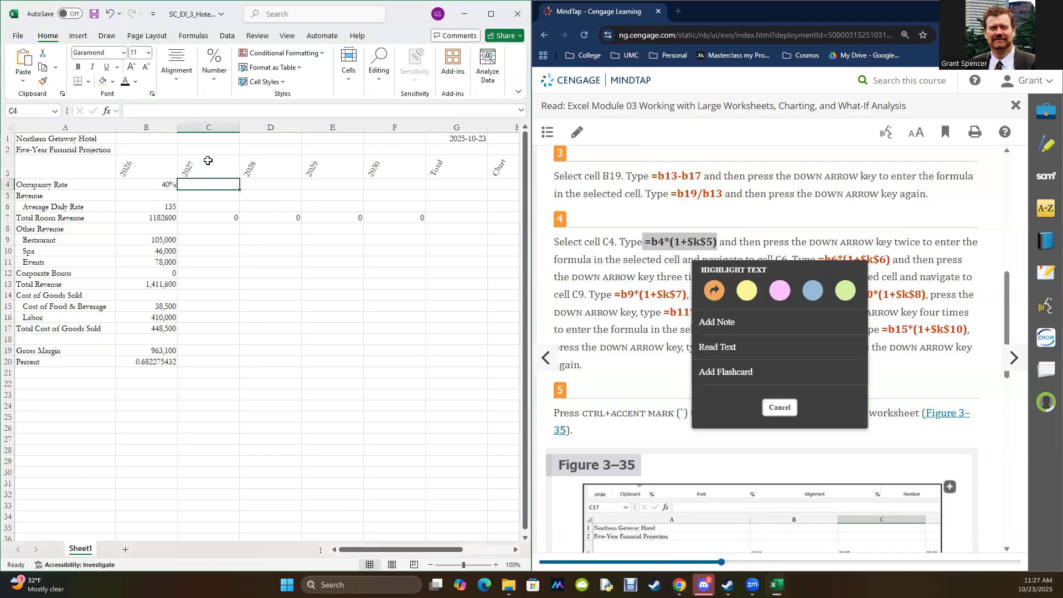
{"action": "type", "text": "=b4*(1+$k$5)"}
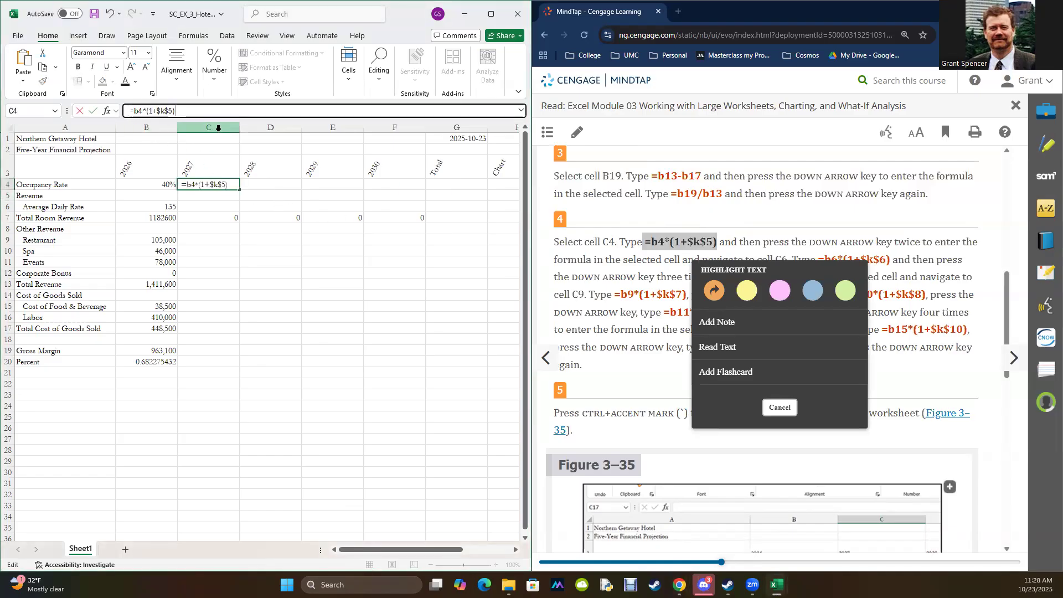
{"action": "key", "text": "Down"}
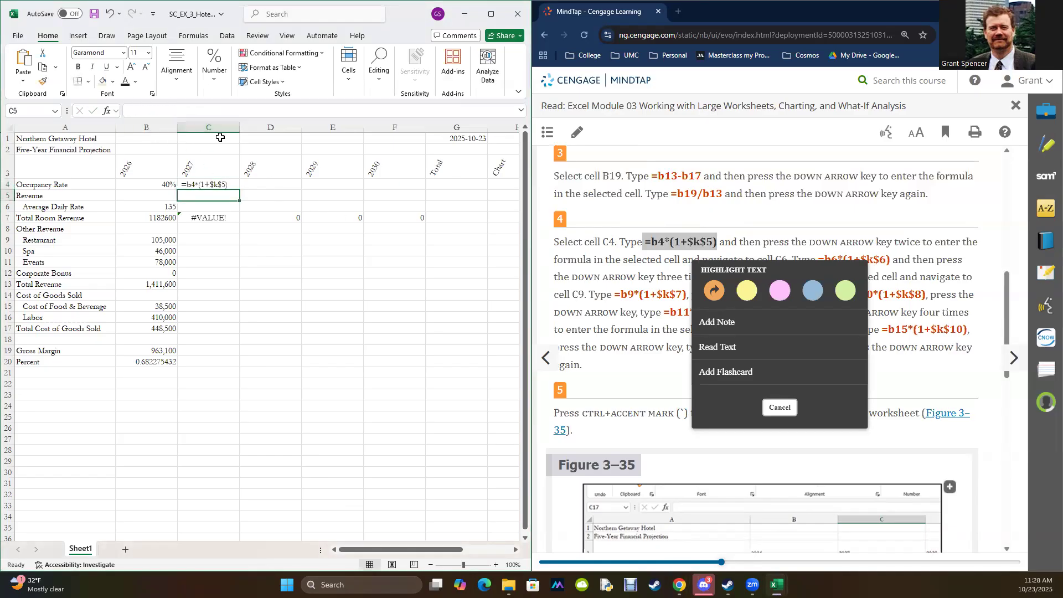
- Remove the leading space in C4 and commit the 2027 occupancy formula as =b4*(1+$k$5)
{"action": "left_click", "coordinate": [206, 182]}
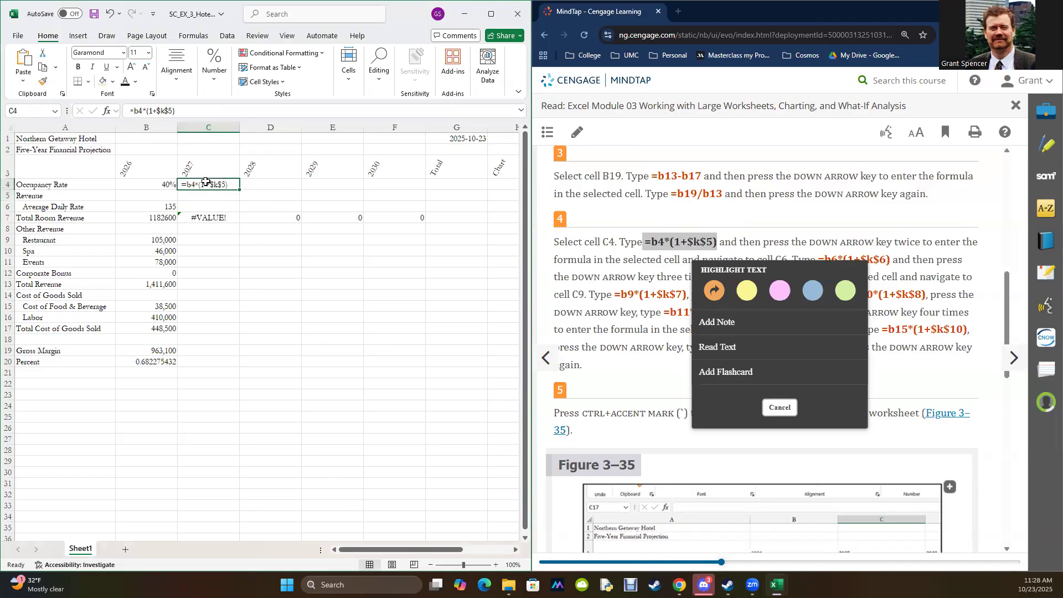
{"action": "left_click", "coordinate": [222, 218]}
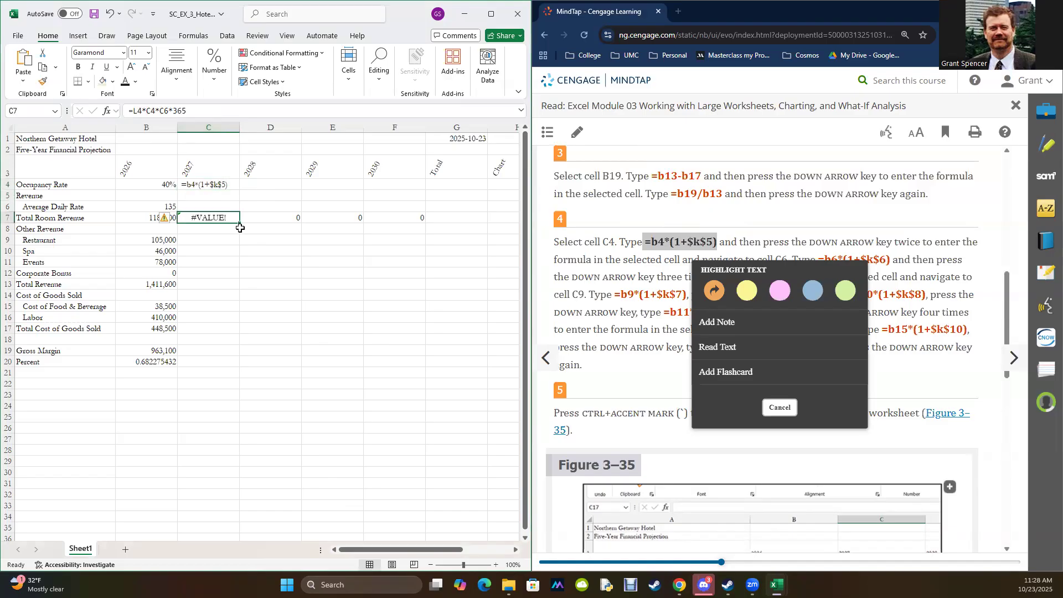
{"action": "left_click", "coordinate": [192, 175]}
{"action": "left_click", "coordinate": [203, 192]}
{"action": "left_click", "coordinate": [201, 183]}
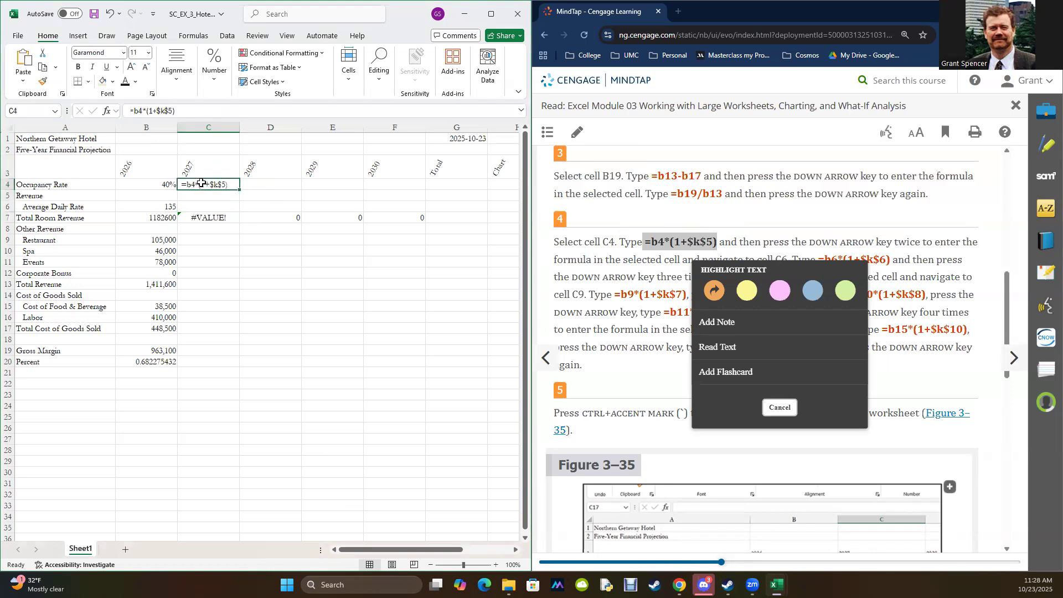
{"action": "left_click", "coordinate": [131, 111]}
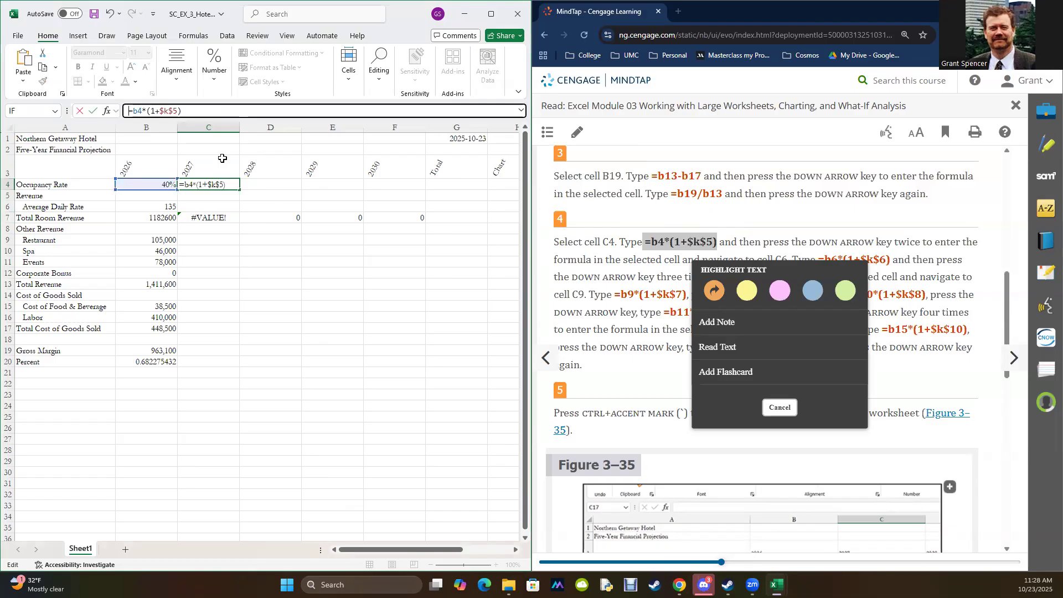
{"action": "key", "text": "Return"}
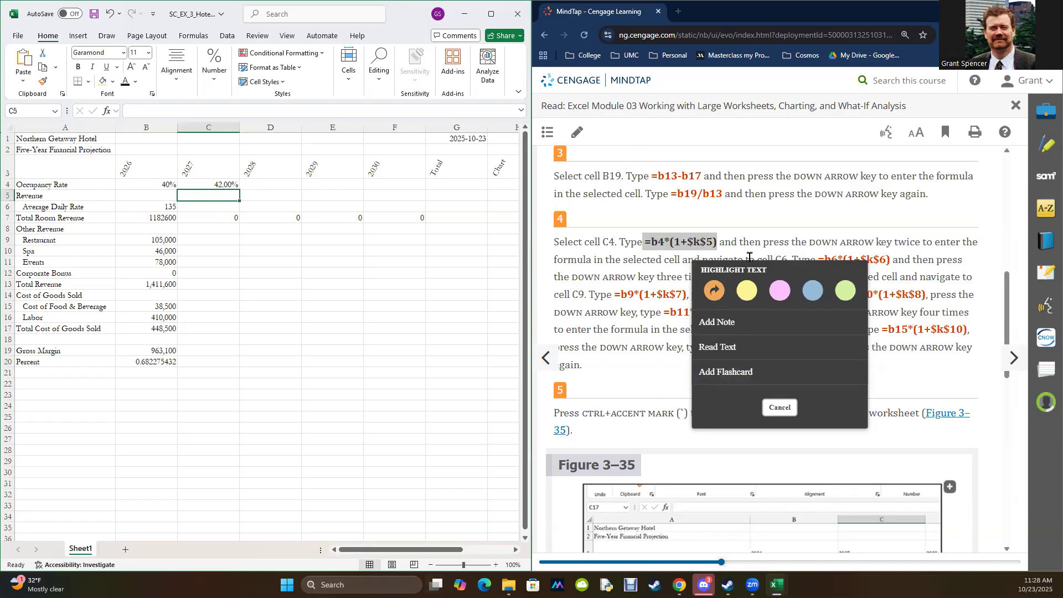
- Examine the room rate assumption in K6 that textbook step 4 uses for the 2027 Average Daily Rate in C6
{"action": "left_click", "coordinate": [928, 376]}
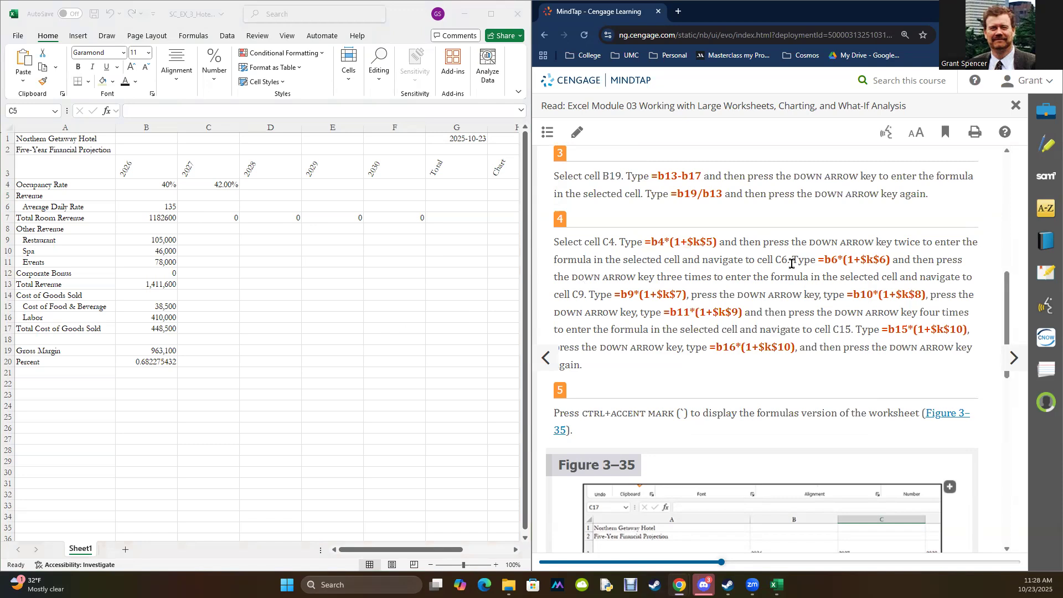
{"action": "left_click", "coordinate": [205, 197]}
{"action": "left_click", "coordinate": [207, 207]}
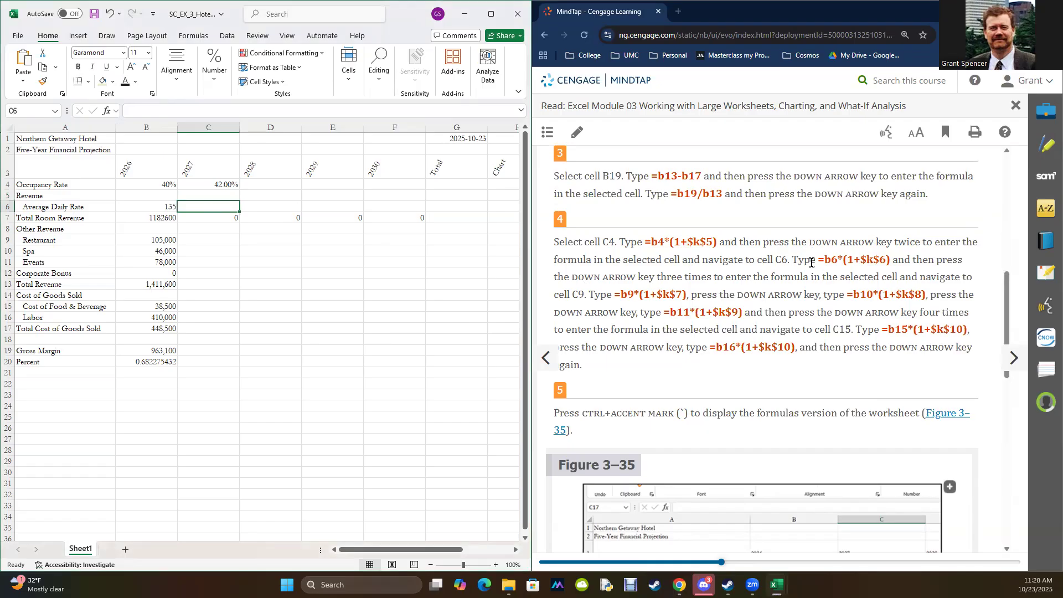
{"action": "left_click_drag", "start_coordinate": [419, 551], "coordinate": [521, 559]}
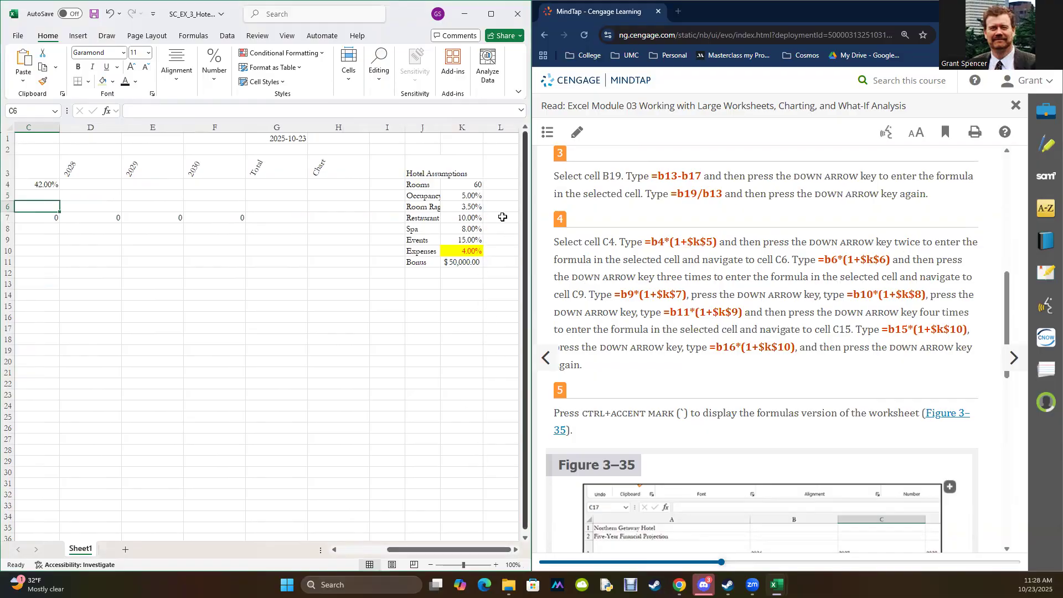
{"action": "left_click", "coordinate": [455, 208]}
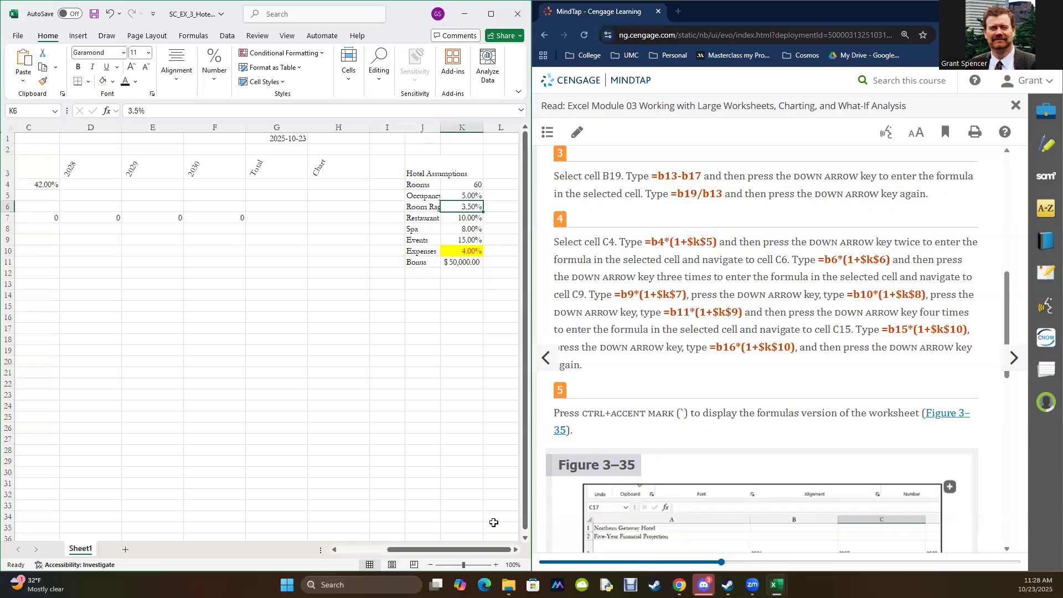
{"action": "left_click_drag", "start_coordinate": [451, 547], "coordinate": [296, 531]}
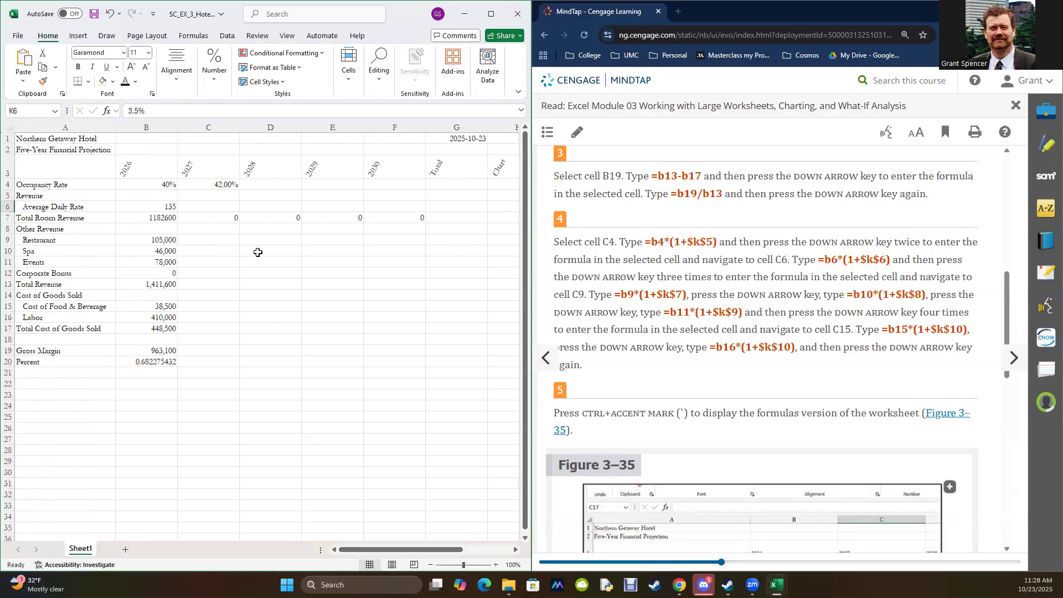
- Copy the formula =b6*(1+$k$6) from textbook step 4 into C6 for the 2027 Average Daily Rate, keeping a single equals sign
{"action": "left_click", "coordinate": [216, 207]}
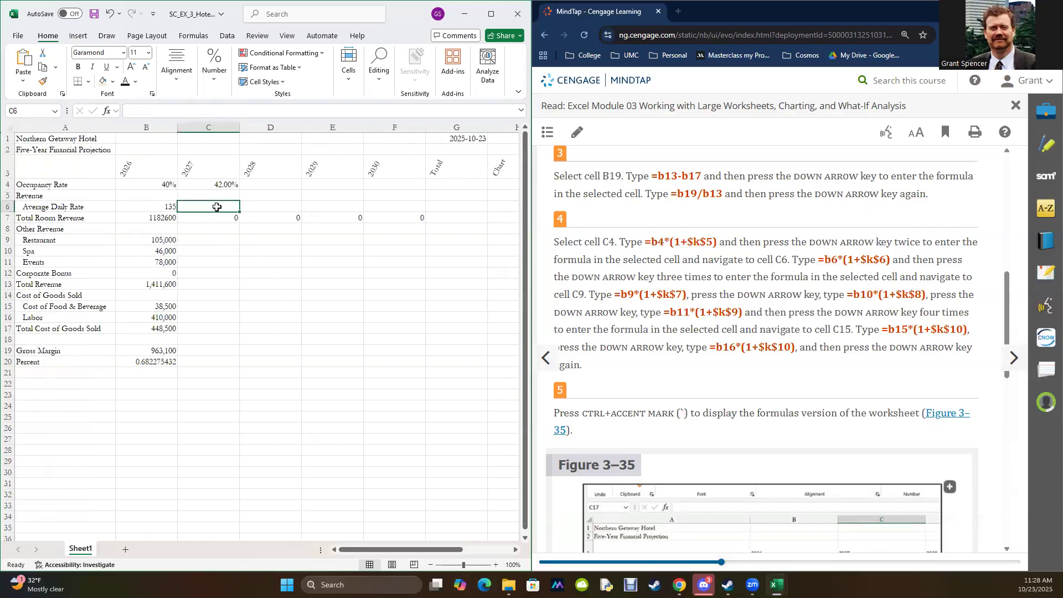
{"action": "type", "text": "="}
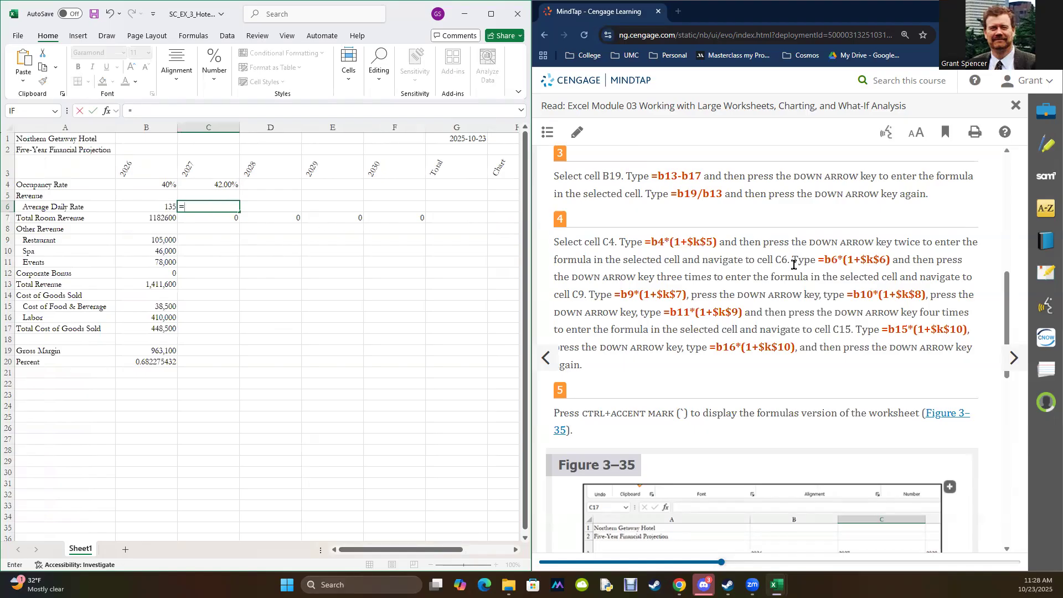
{"action": "left_click_drag", "start_coordinate": [818, 259], "coordinate": [890, 260]}
{"action": "key", "text": "ctrl+c"}
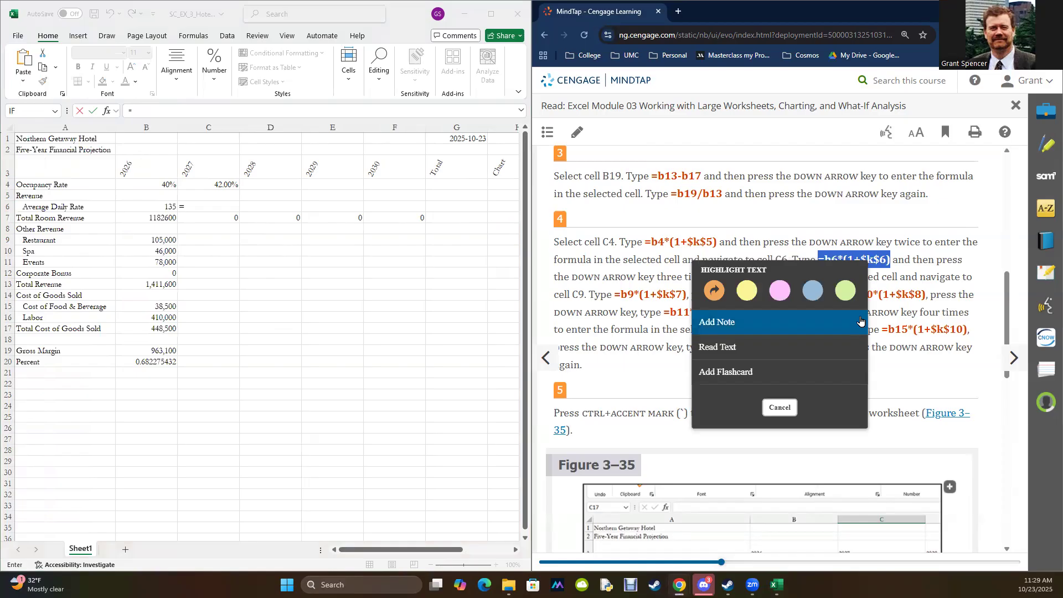
{"action": "left_click", "coordinate": [246, 109]}
{"action": "left_click", "coordinate": [210, 114]}
{"action": "key", "text": "ctrl+v"}
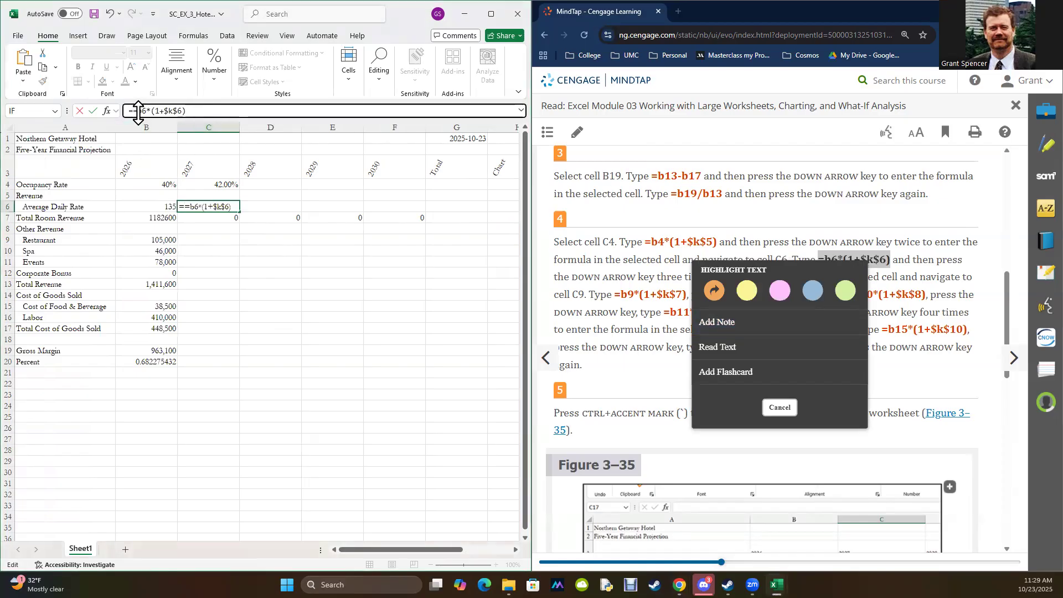
{"action": "left_click_drag", "start_coordinate": [133, 111], "coordinate": [121, 110]}
{"action": "key", "text": "BackSpace"}
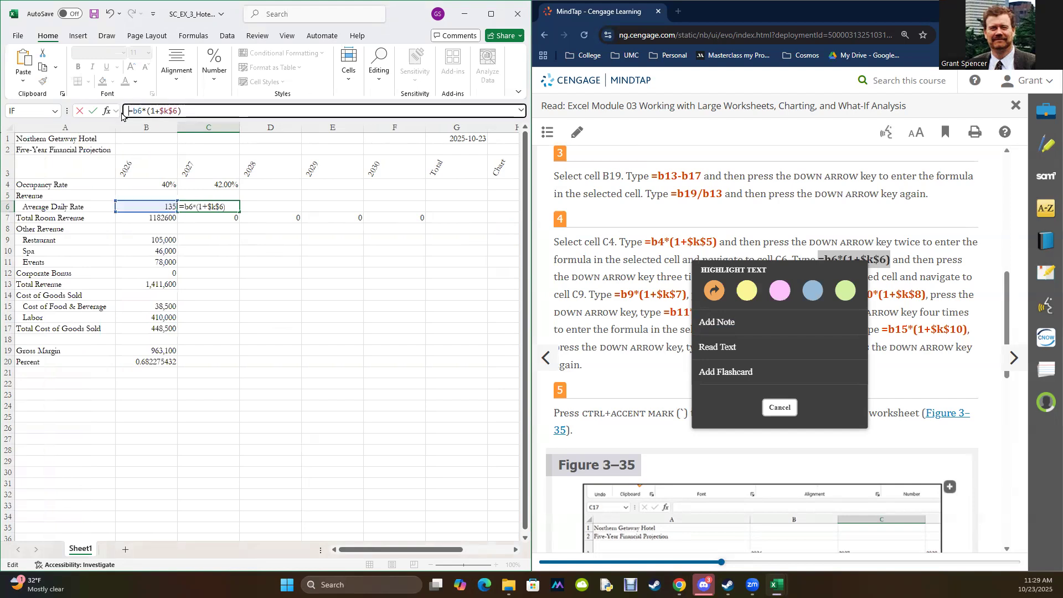
{"action": "key", "text": "Return"}
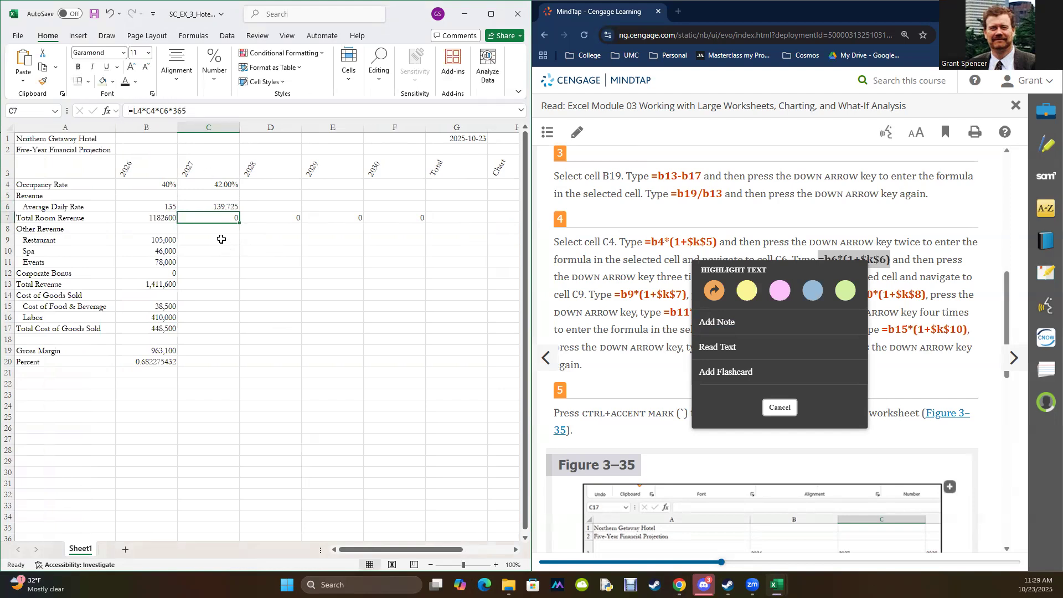
{"action": "key", "text": "Down"}
{"action": "left_click", "coordinate": [214, 197]}
{"action": "left_click", "coordinate": [214, 206]}
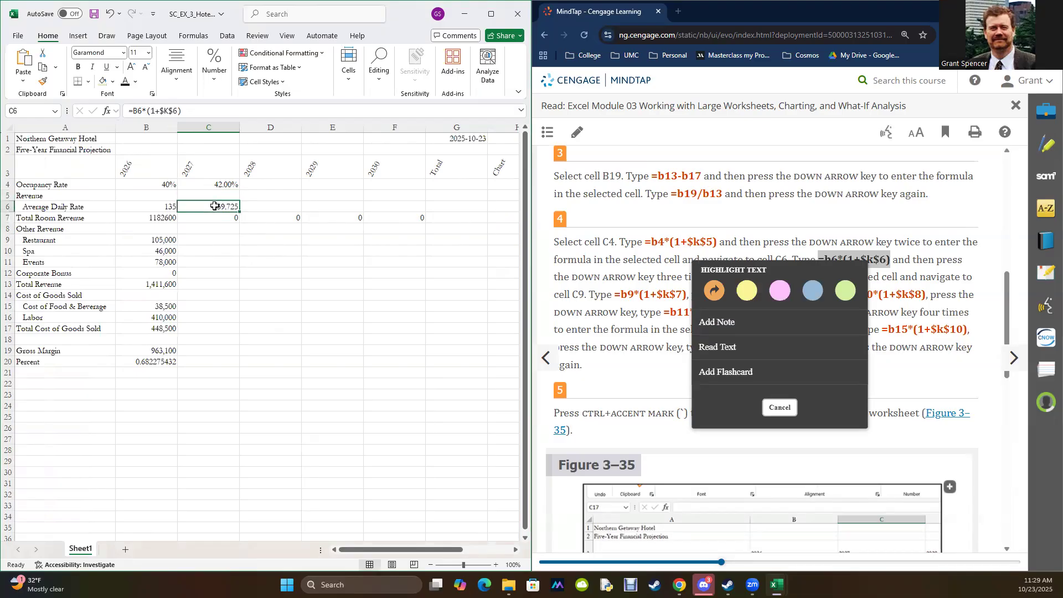
- Copy the formula =b9*(1+$k$7) from textbook step 4 into C9 for the 2027 Restaurant revenue
{"action": "left_click", "coordinate": [666, 360]}
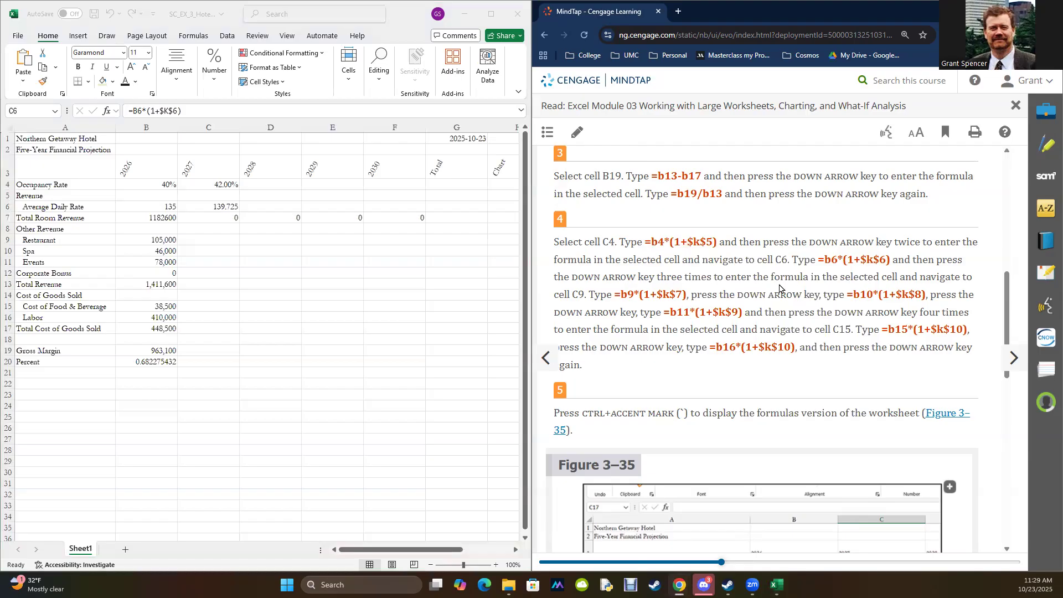
{"action": "left_click", "coordinate": [194, 246]}
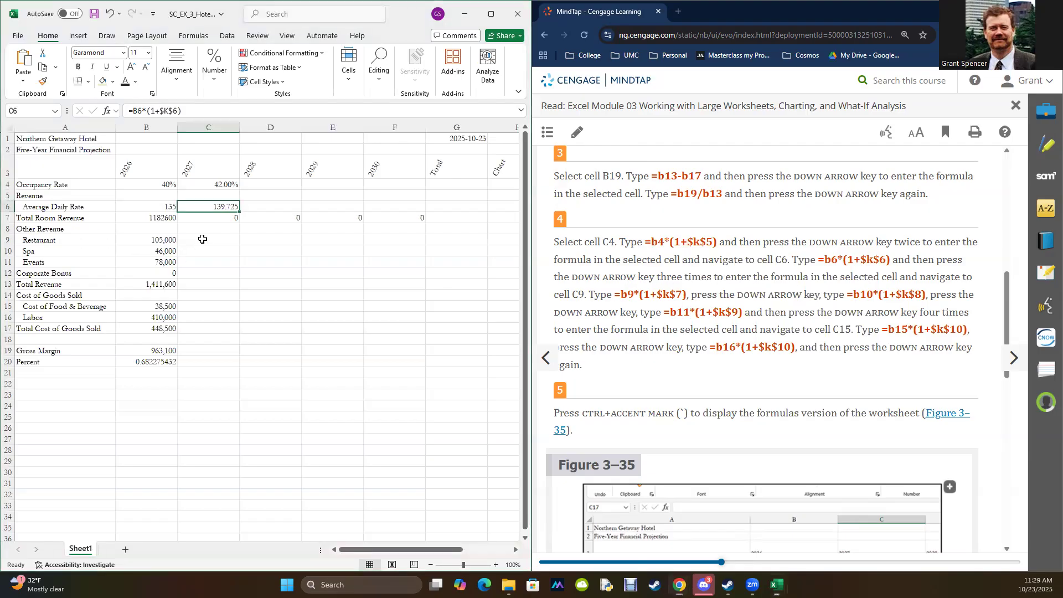
{"action": "left_click", "coordinate": [202, 241]}
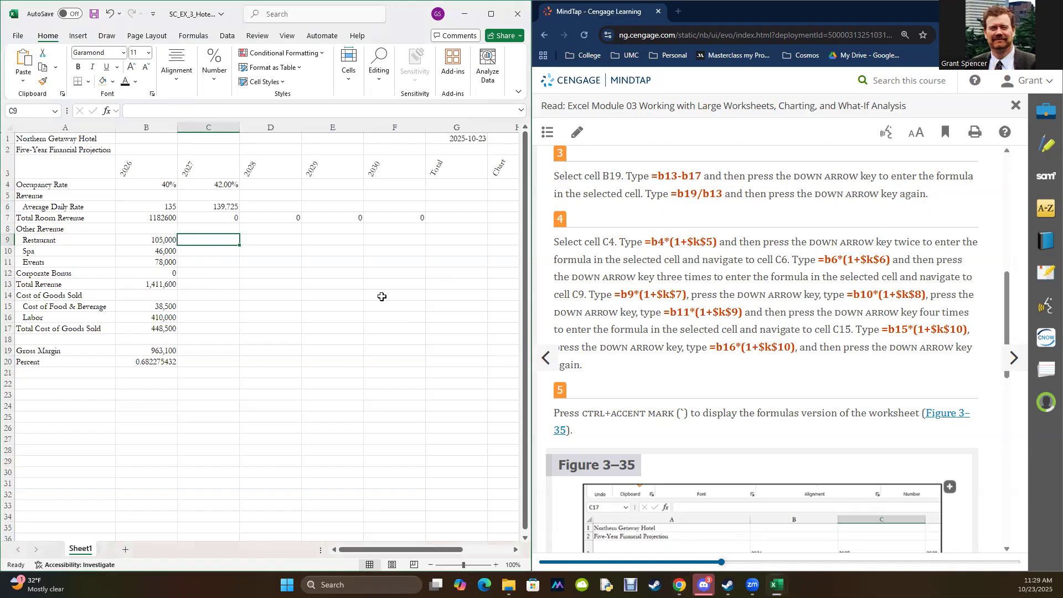
{"action": "left_click_drag", "start_coordinate": [616, 294], "coordinate": [681, 306]}
{"action": "key", "text": "ctrl+c"}
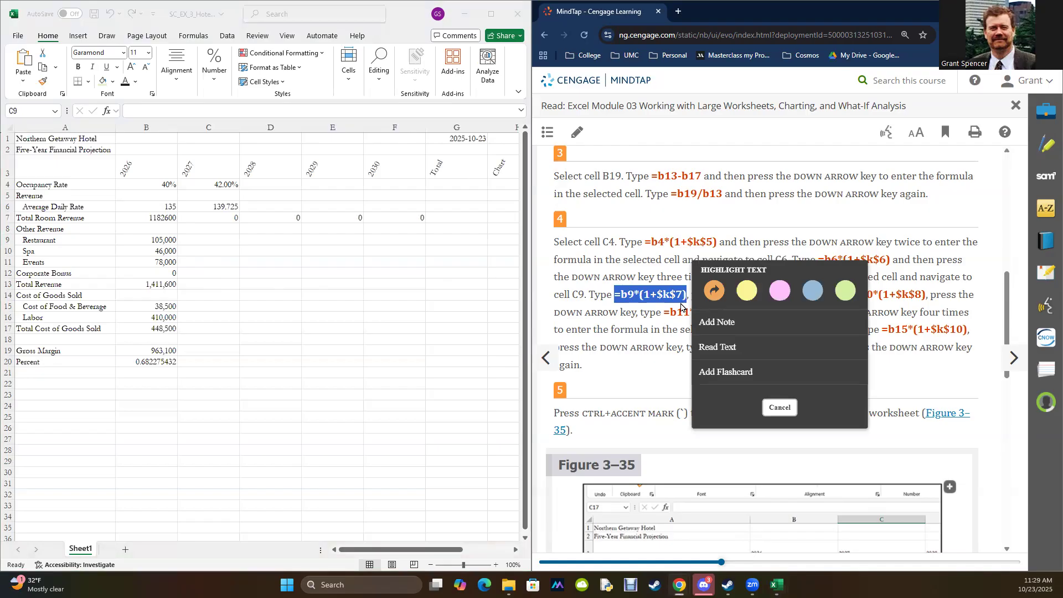
{"action": "left_click", "coordinate": [386, 550]}
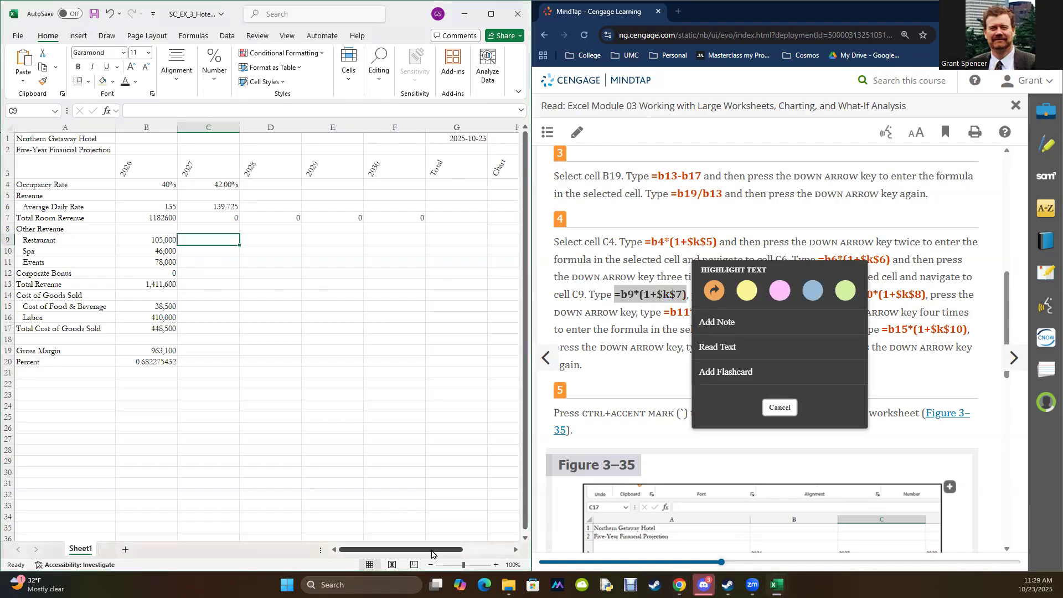
{"action": "left_click_drag", "start_coordinate": [432, 551], "coordinate": [349, 550]}
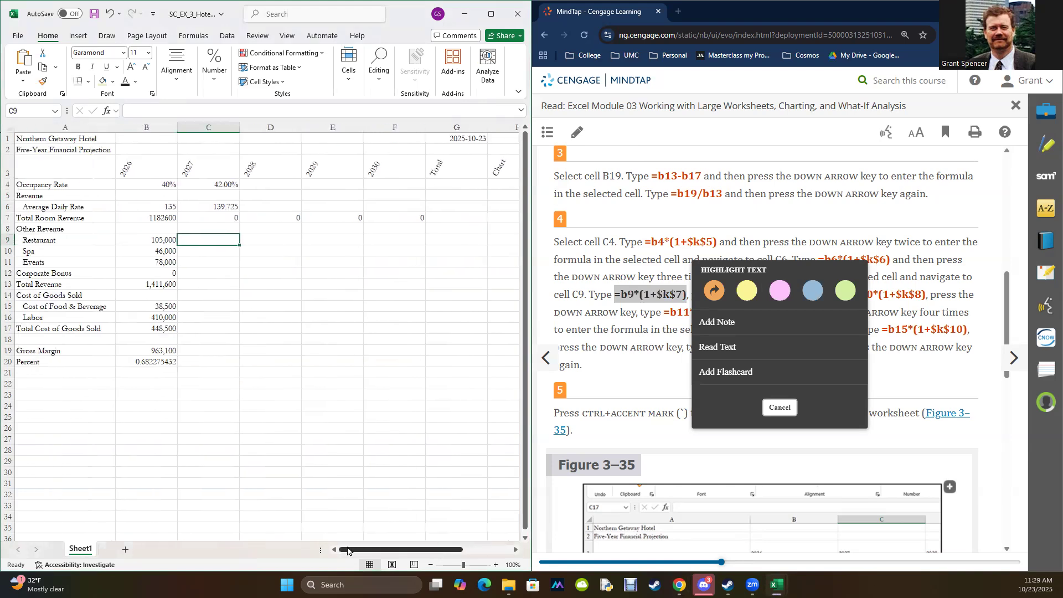
{"action": "left_click", "coordinate": [147, 112]}
{"action": "key", "text": "ctrl+v"}
{"action": "key", "text": "Down"}
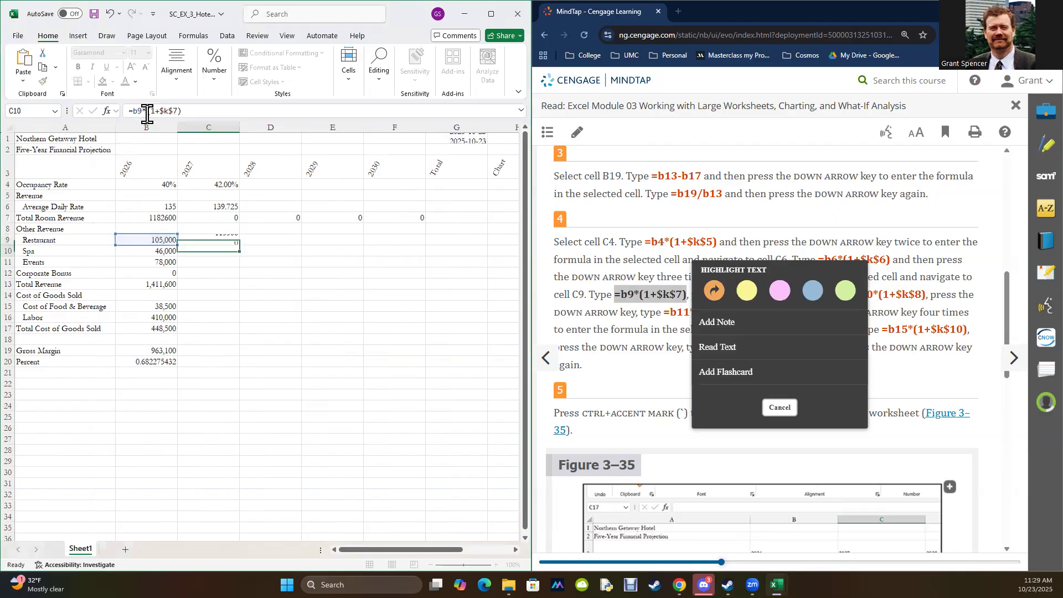
- Copy the formula =b10*(1+$k$8) from textbook step 4 into C10 for the 2027 Spa revenue
{"action": "left_click", "coordinate": [657, 365]}
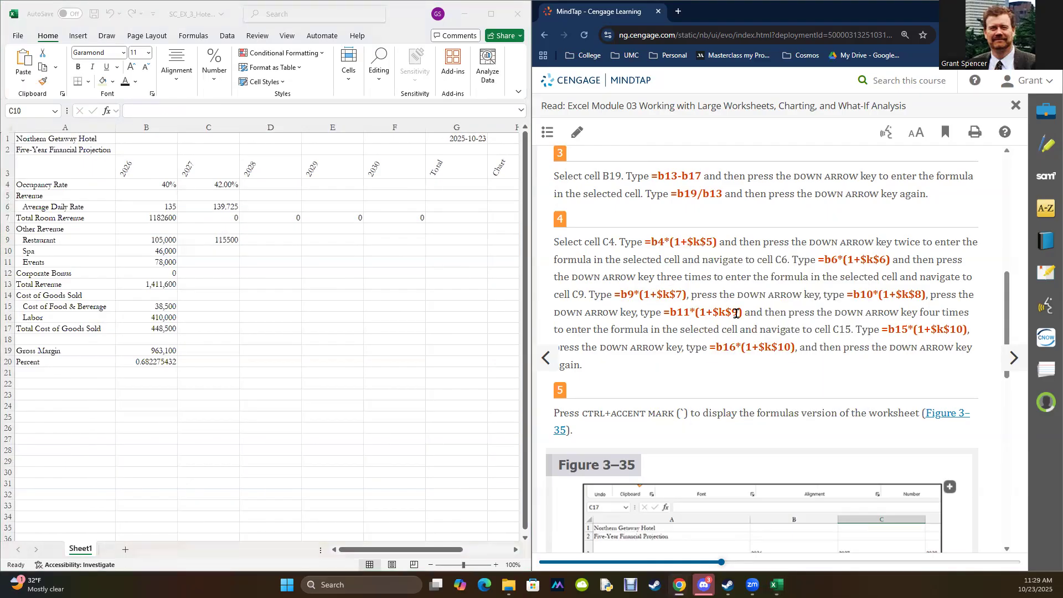
{"action": "left_click_drag", "start_coordinate": [850, 294], "coordinate": [919, 298]}
{"action": "key", "text": "ctrl+c"}
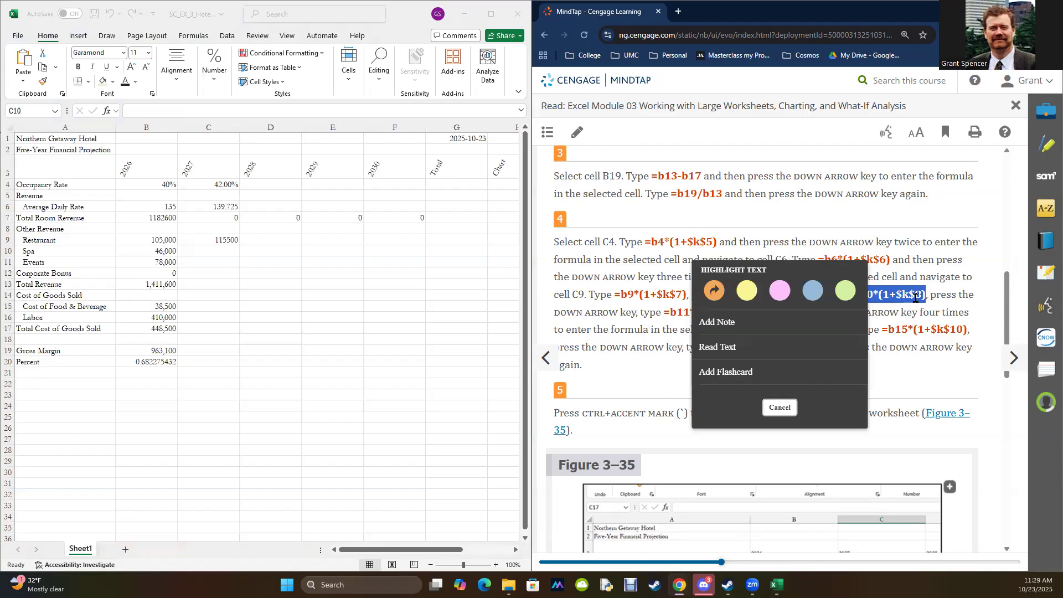
{"action": "left_click", "coordinate": [446, 547]}
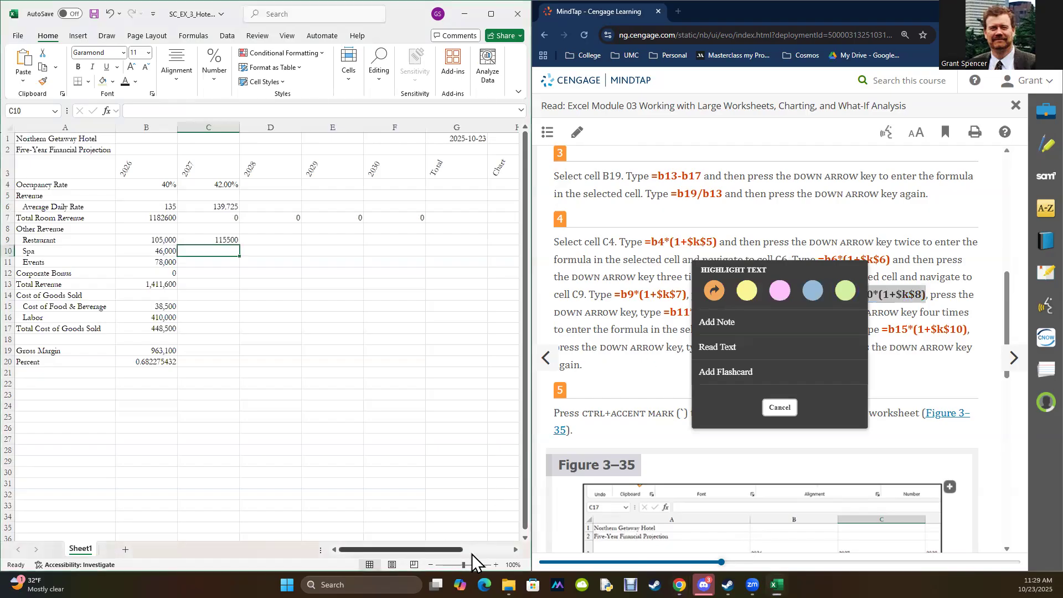
{"action": "mouse_move", "coordinate": [446, 547]}
{"action": "left_mouse_down"}
{"action": "mouse_move", "coordinate": [514, 556]}
{"action": "mouse_move", "coordinate": [437, 547]}
{"action": "left_mouse_up"}
{"action": "left_click", "coordinate": [166, 110]}
{"action": "key", "text": "ctrl+v"}
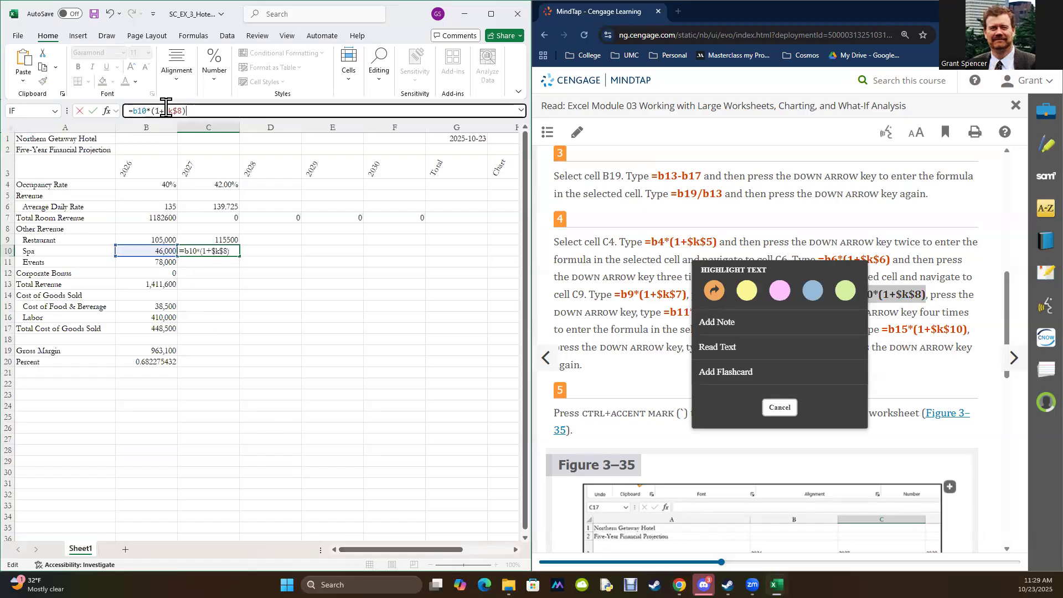
{"action": "key", "text": "Return"}
- Copy the formula =b11*(1+$k$9) from textbook step 4 into C11 for the 2027 Events revenue
{"action": "left_click", "coordinate": [654, 329]}
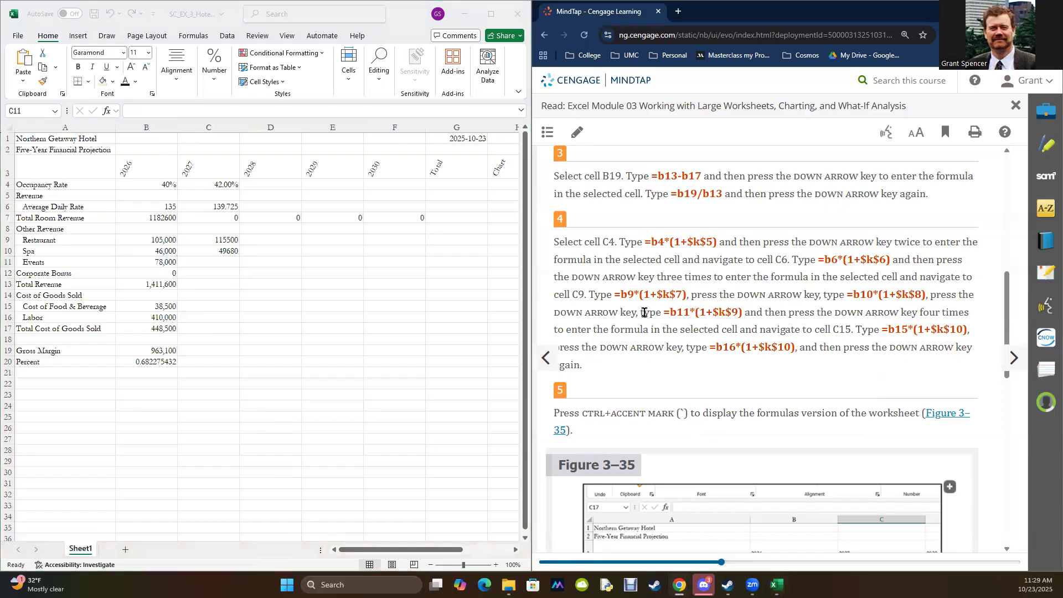
{"action": "left_click_drag", "start_coordinate": [664, 310], "coordinate": [742, 312]}
{"action": "key", "text": "ctrl+c"}
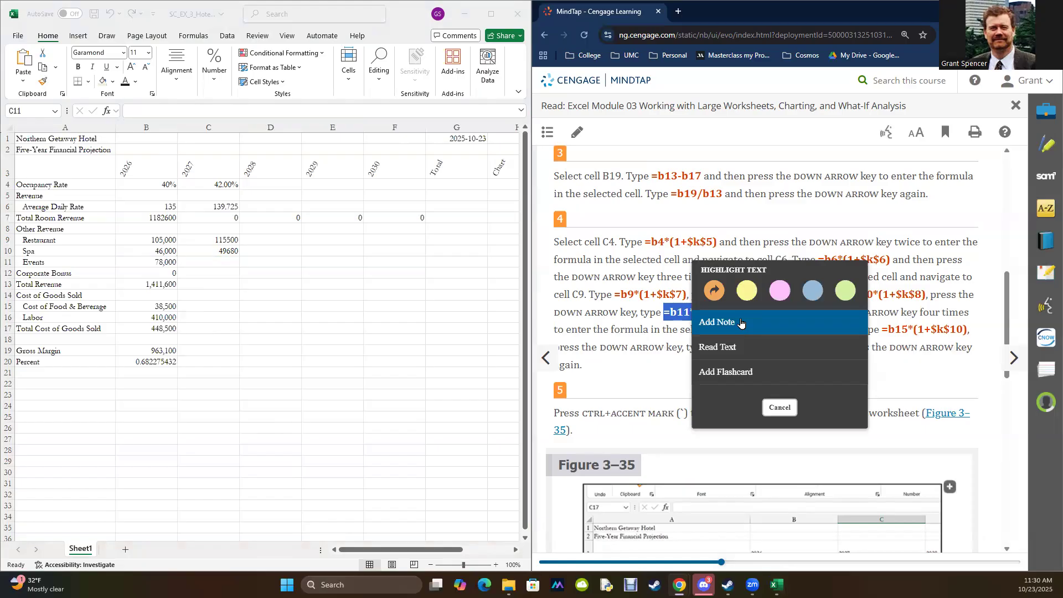
{"action": "left_click", "coordinate": [391, 550]}
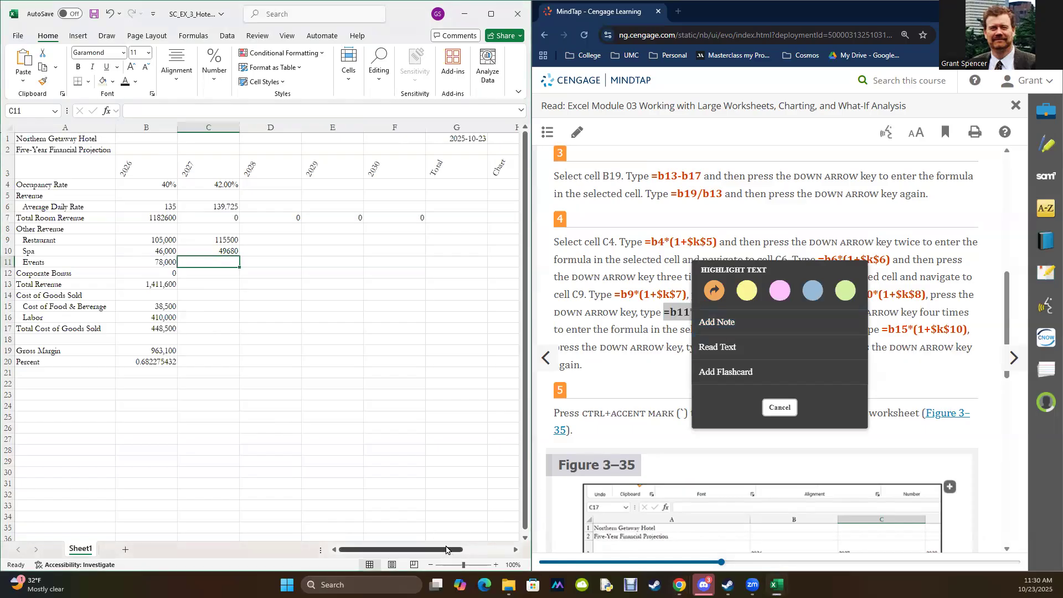
{"action": "left_click_drag", "start_coordinate": [443, 548], "coordinate": [493, 548]}
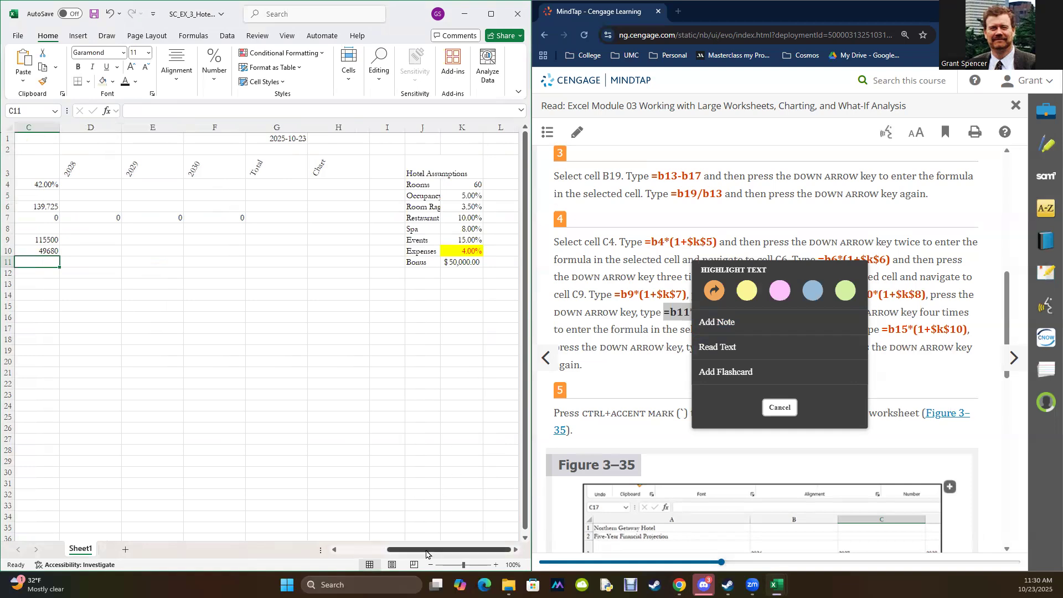
{"action": "left_click_drag", "start_coordinate": [427, 550], "coordinate": [379, 550]}
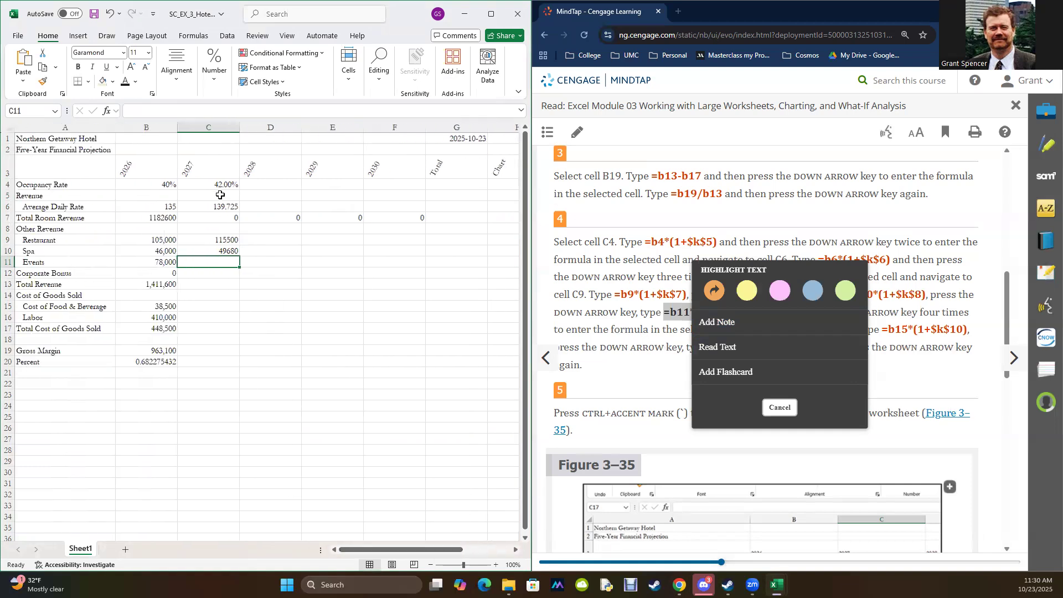
{"action": "left_click", "coordinate": [173, 107]}
{"action": "key", "text": "ctrl+v"}
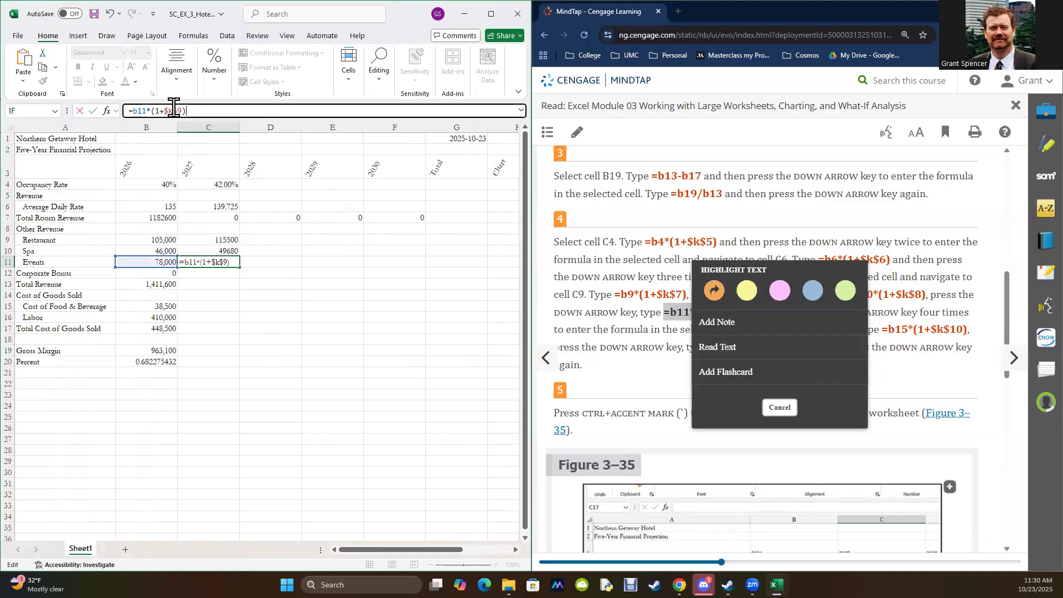
{"action": "key", "text": "Return"}
- Copy the formula =b15*(1+$k$10) from textbook step 4 into C15 for the 2027 Cost of Food & Beverage
{"action": "left_click", "coordinate": [614, 371]}
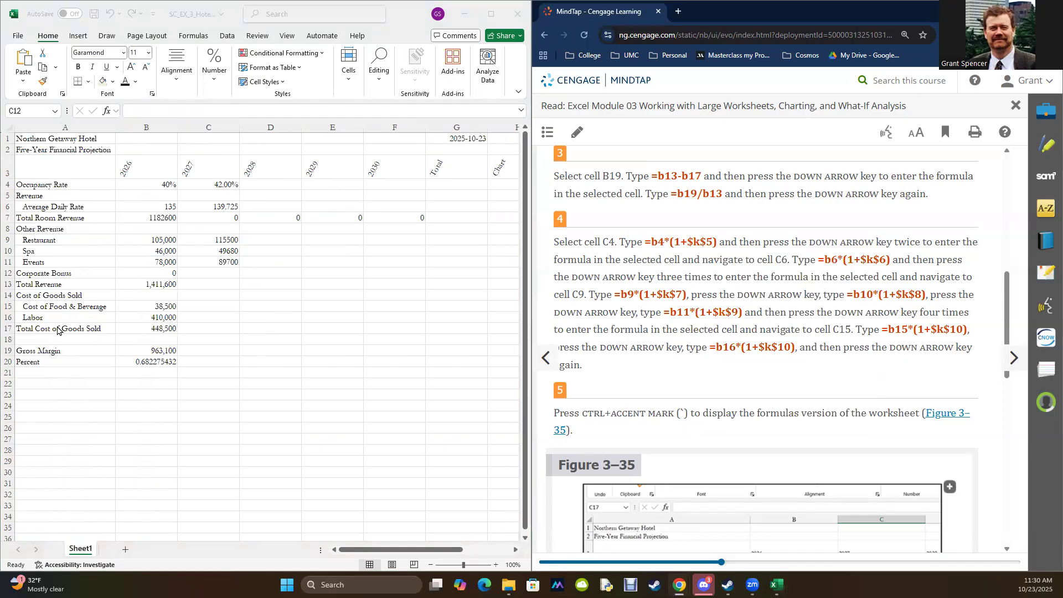
{"action": "left_click", "coordinate": [201, 309]}
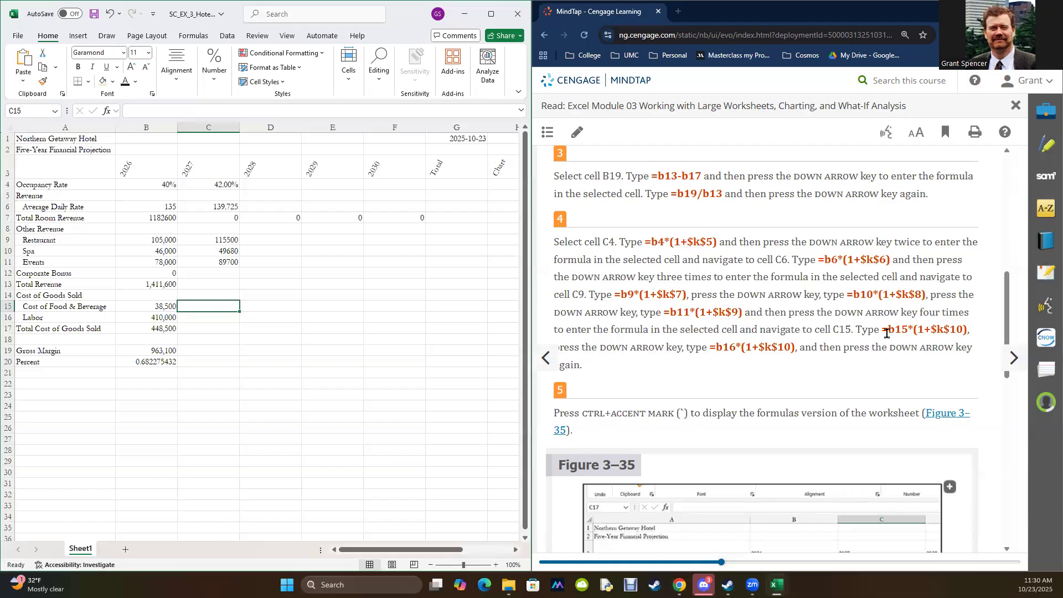
{"action": "left_click_drag", "start_coordinate": [881, 330], "coordinate": [961, 341]}
{"action": "key", "text": "ctrl+c"}
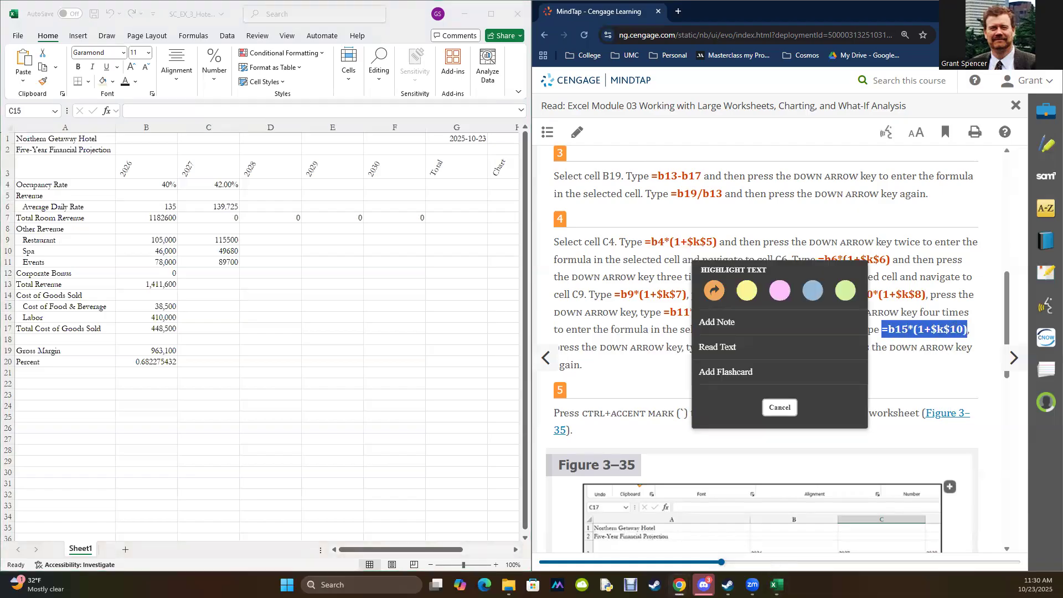
{"action": "left_click", "coordinate": [356, 550]}
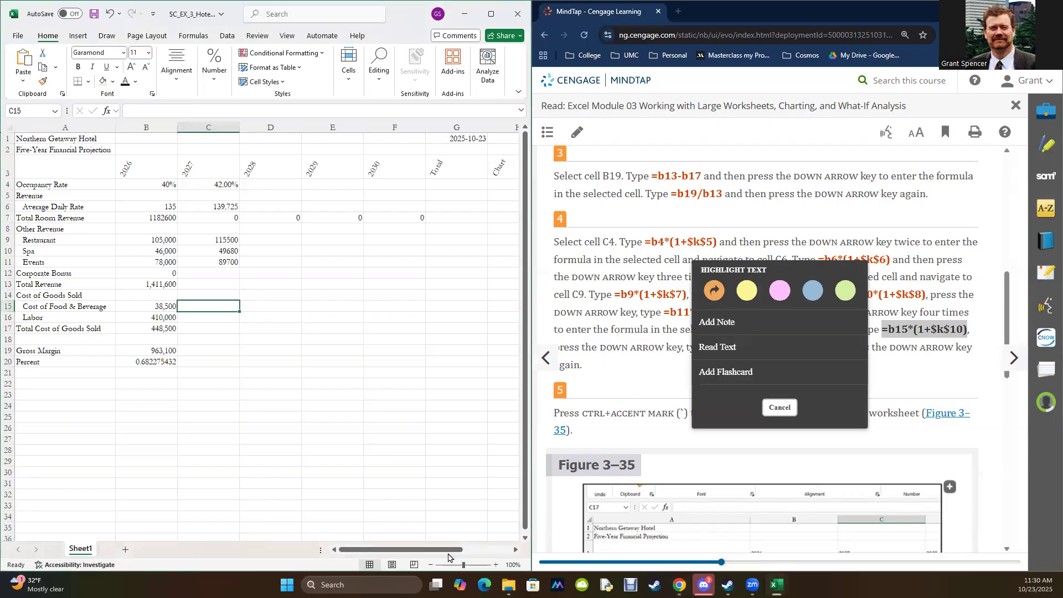
{"action": "left_click_drag", "start_coordinate": [440, 550], "coordinate": [489, 550]}
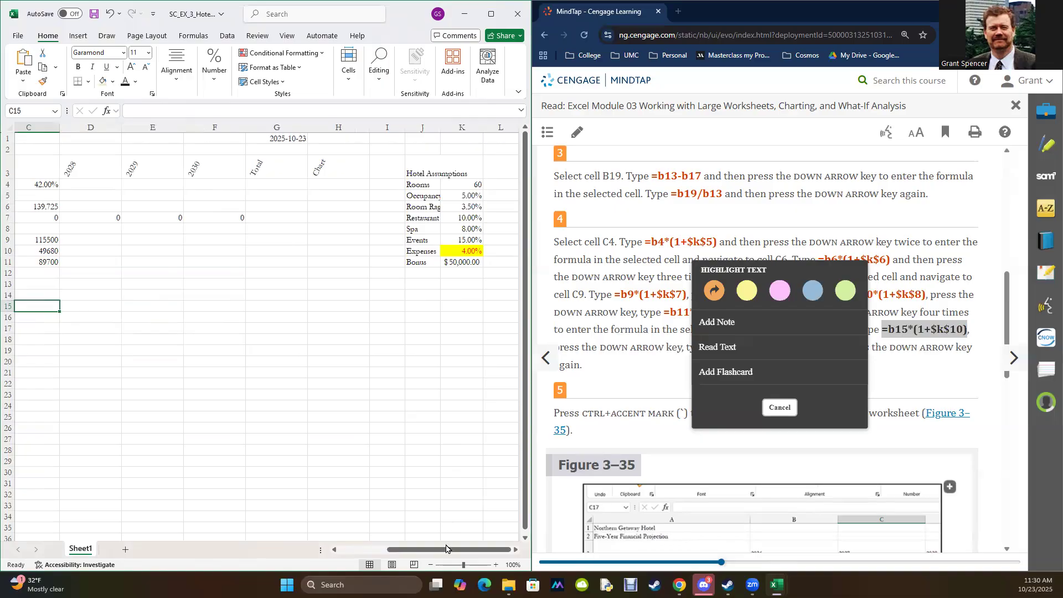
{"action": "left_click_drag", "start_coordinate": [448, 550], "coordinate": [400, 550]}
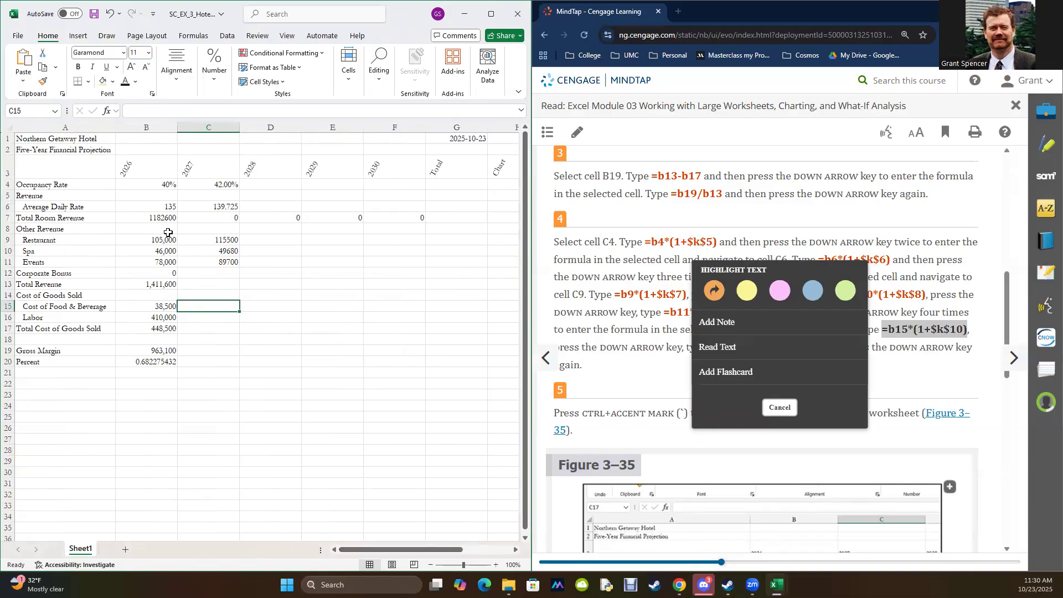
{"action": "left_click", "coordinate": [159, 111]}
{"action": "key", "text": "ctrl+v"}
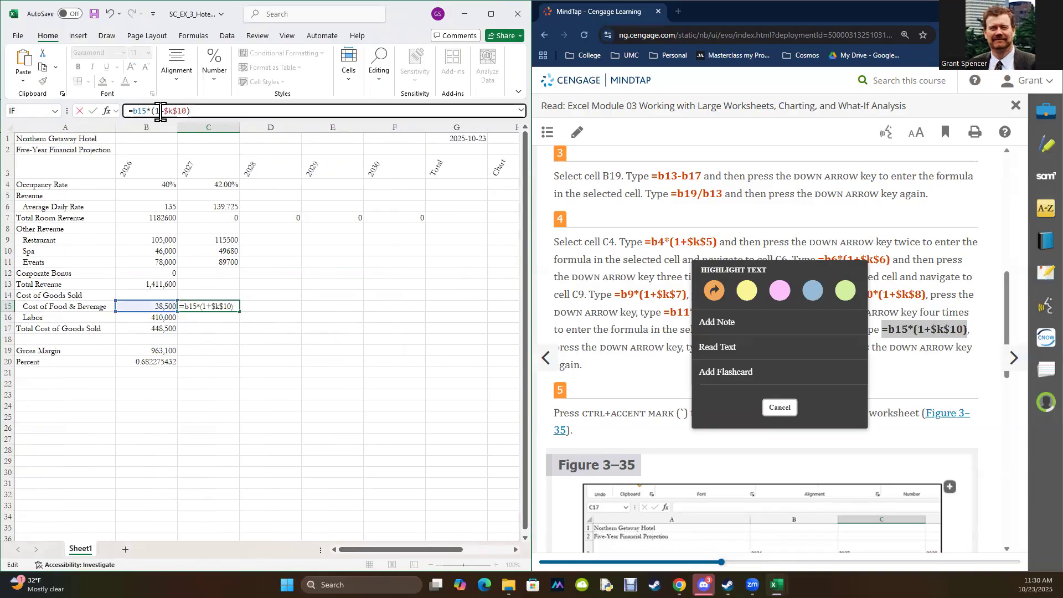
{"action": "key", "text": "Down"}
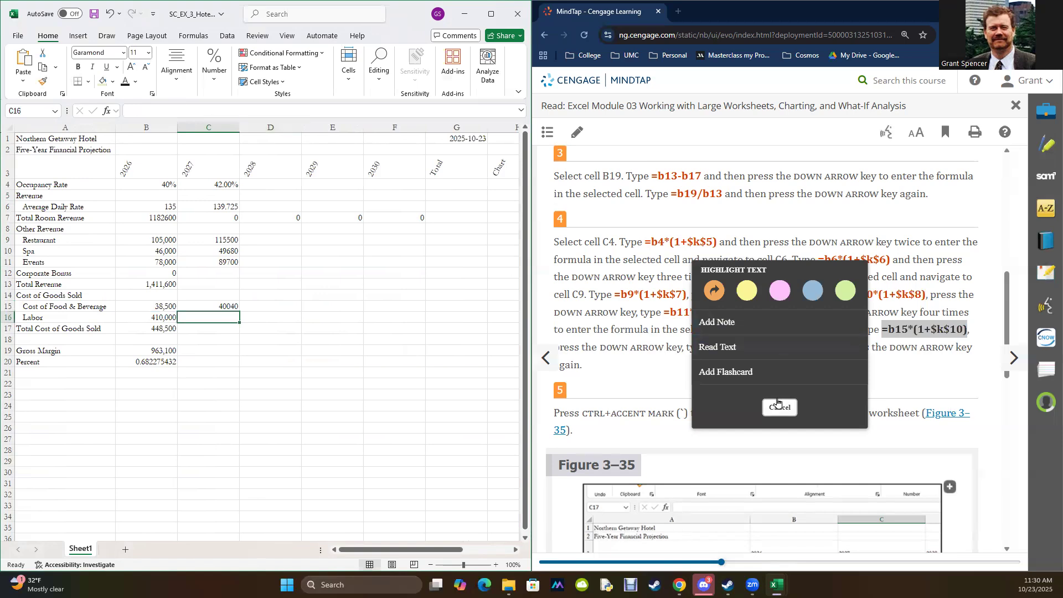
- Copy the formula =b16*(1+$k$10) from textbook step 4 for the 2027 Labor cost in C16
{"action": "left_click", "coordinate": [662, 380]}
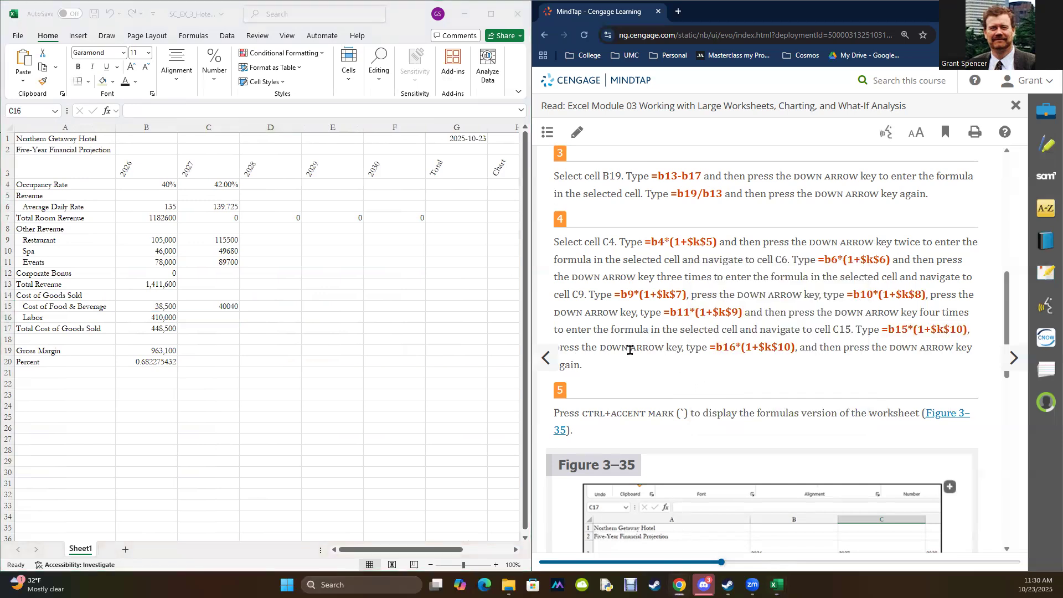
{"action": "left_click_drag", "start_coordinate": [710, 345], "coordinate": [795, 347]}
{"action": "key", "text": "ctrl+c"}
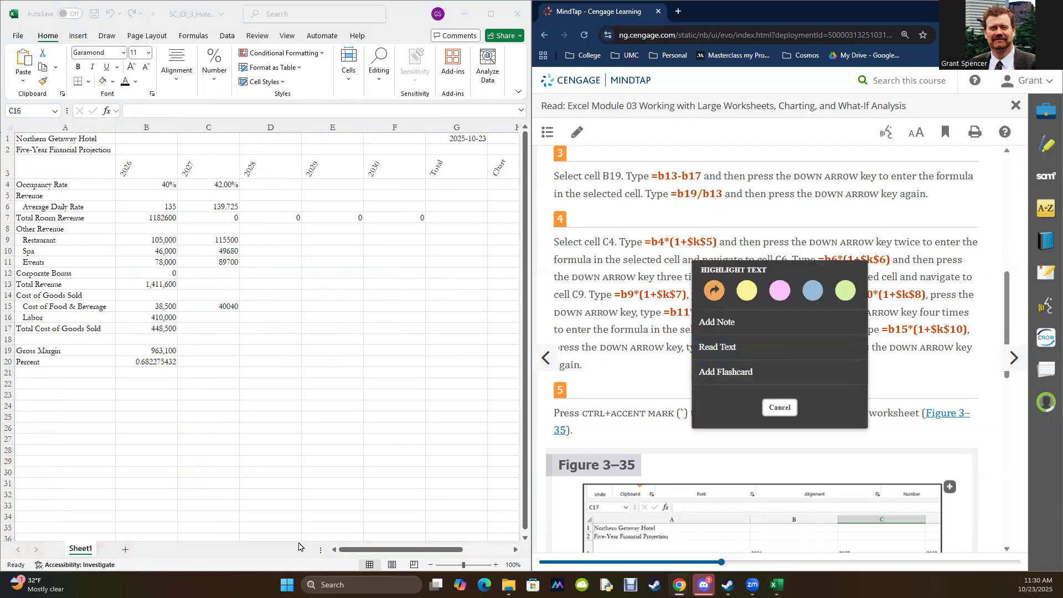
{"action": "left_click", "coordinate": [372, 551]}
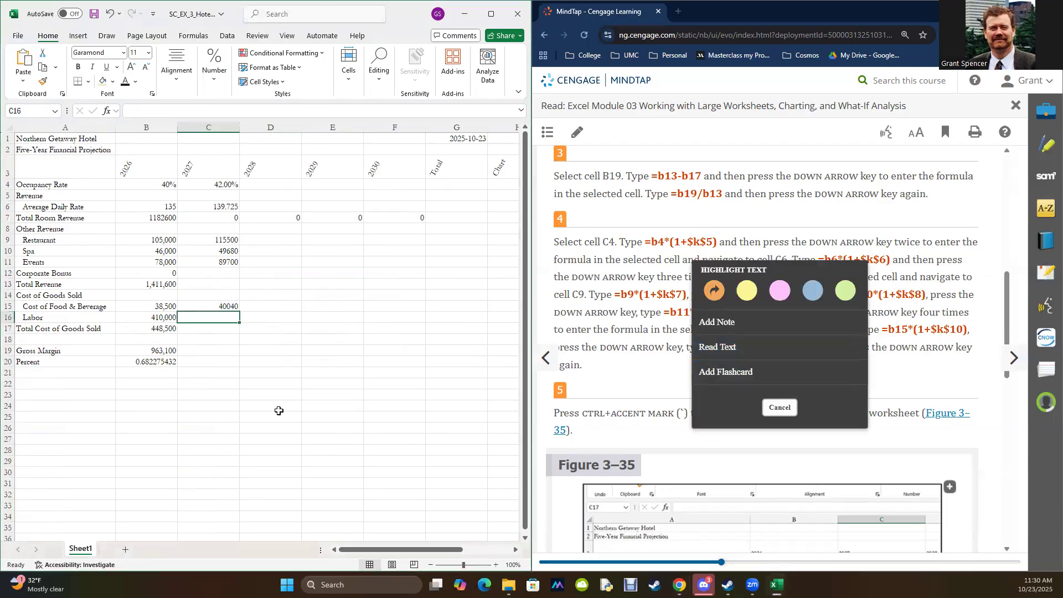
{"action": "left_click", "coordinate": [161, 109]}
{"action": "key", "text": "ctrl+v"}
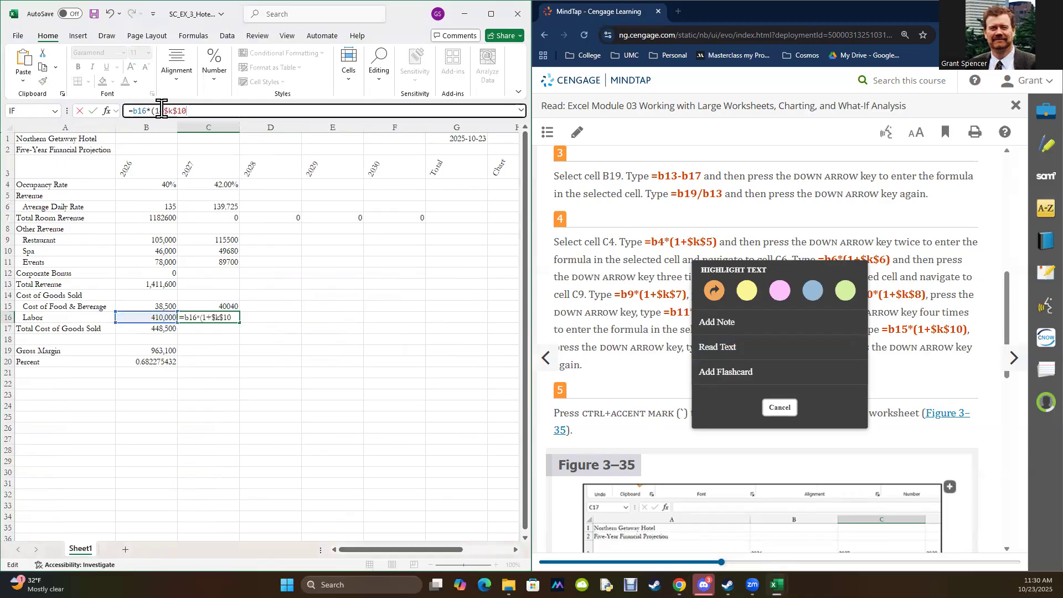
{"action": "key", "text": "Return"}
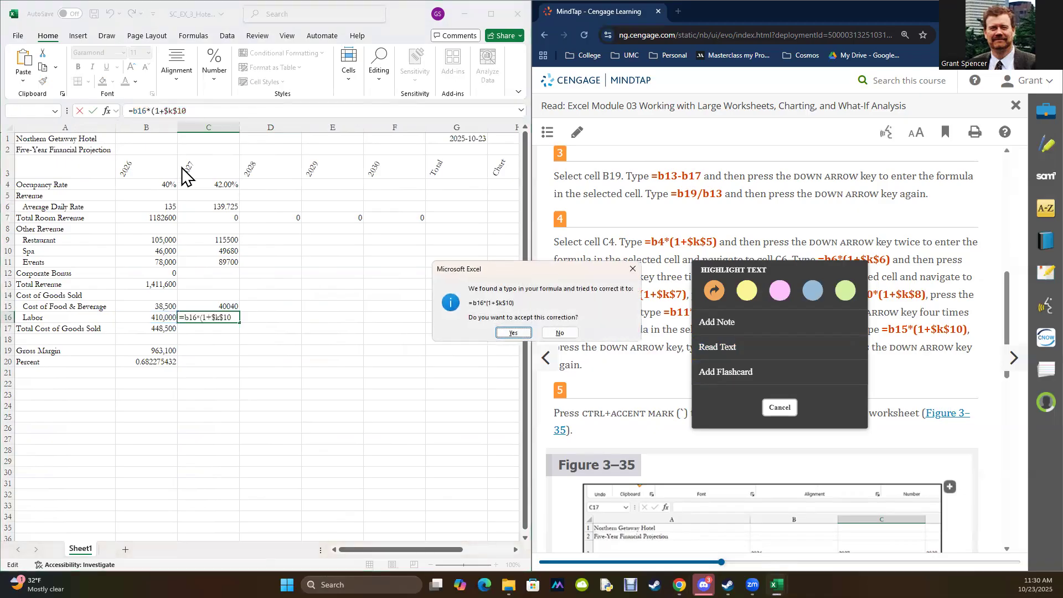
{"action": "left_click", "coordinate": [554, 335]}
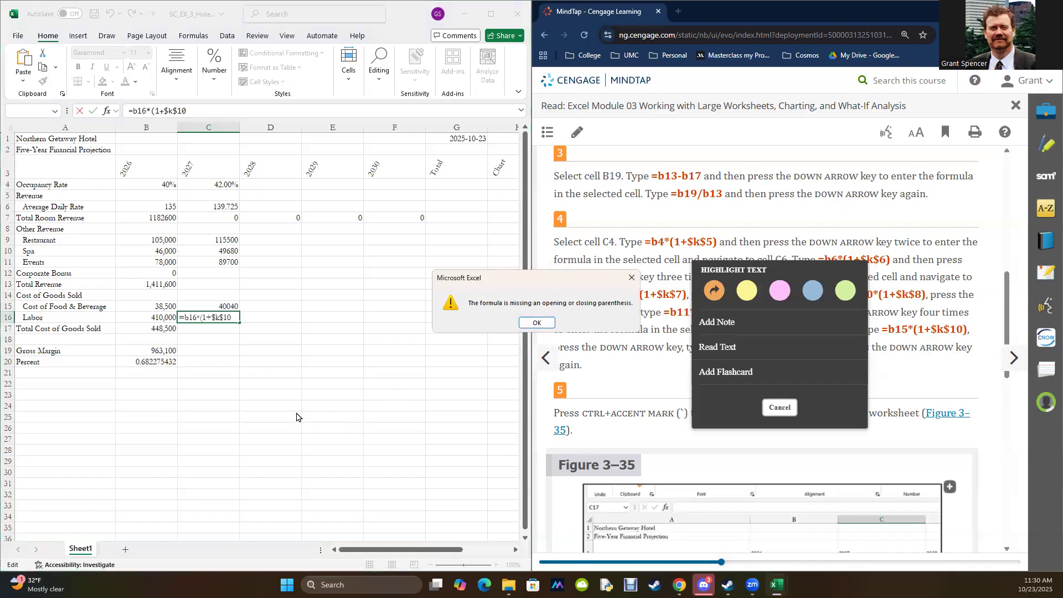
{"action": "left_click", "coordinate": [534, 322]}
{"action": "key", "text": "Escape"}
{"action": "left_click", "coordinate": [328, 394]}
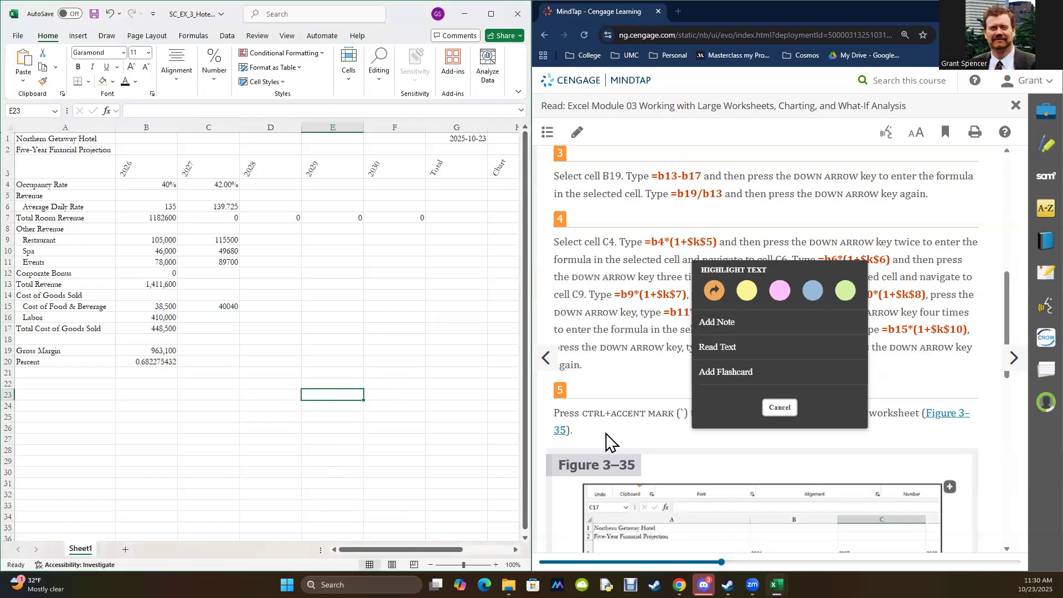
- Copy the formula =b16*(1+$k$10) from instruction 4 of the reading and enter it in the 2027 Labor cell C16
{"action": "left_click", "coordinate": [892, 375]}
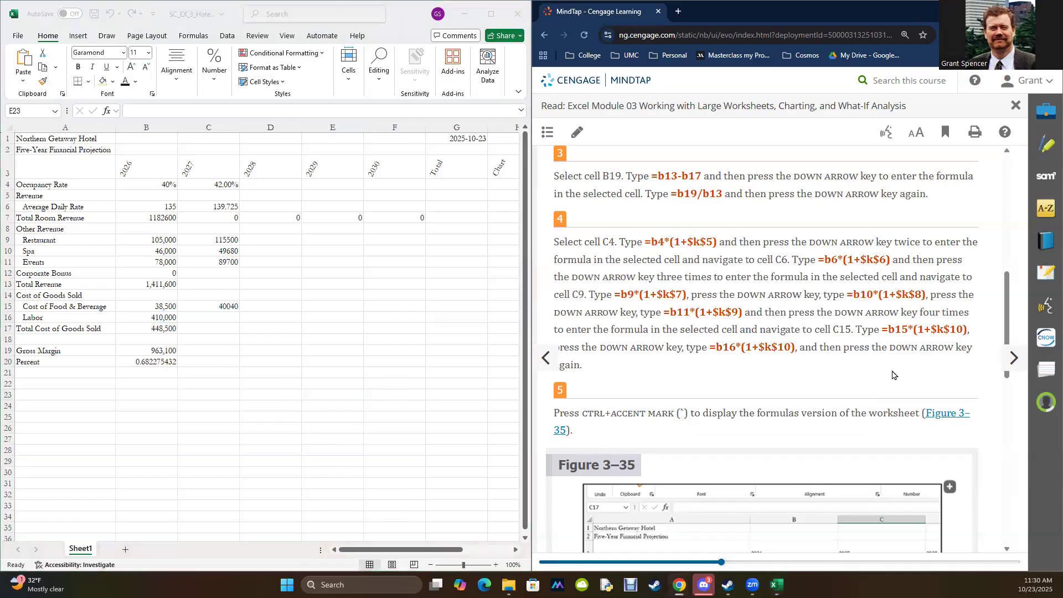
{"action": "left_click_drag", "start_coordinate": [709, 347], "coordinate": [798, 350]}
{"action": "key", "text": "ctrl+c"}
{"action": "left_click", "coordinate": [707, 344]}
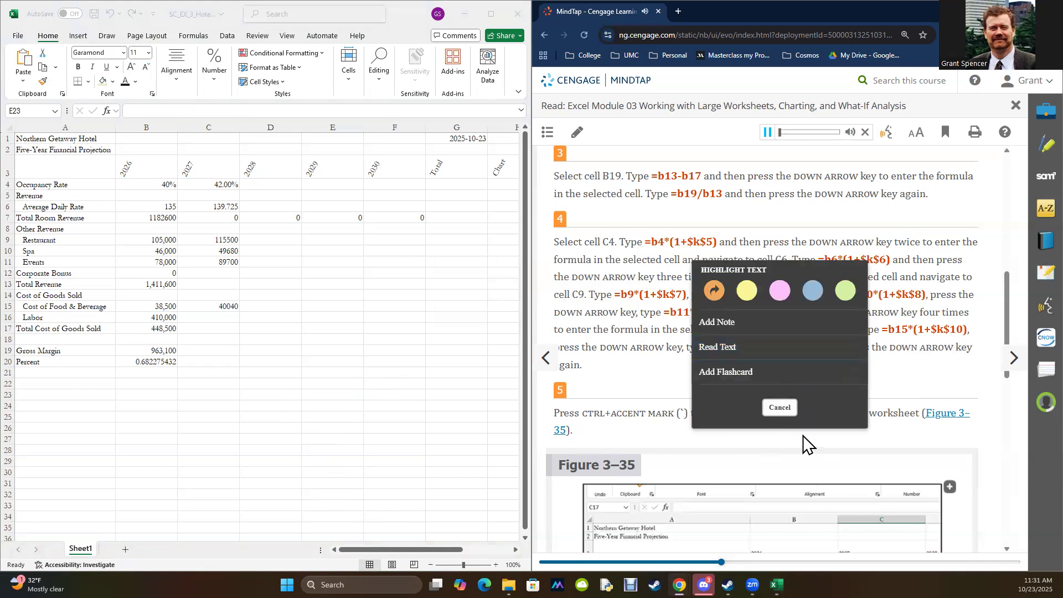
{"action": "left_click", "coordinate": [782, 410]}
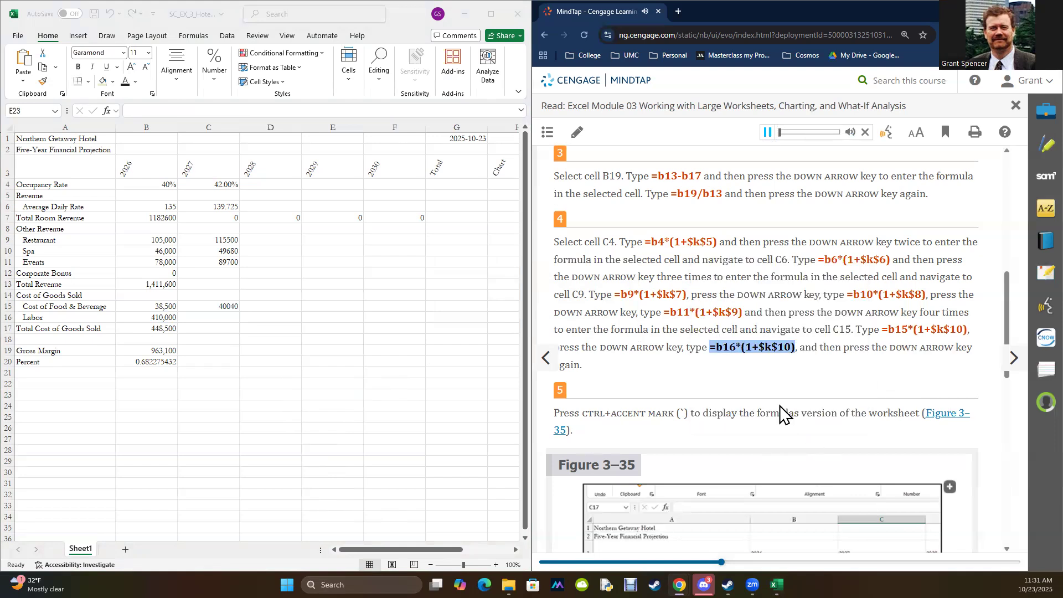
{"action": "left_click", "coordinate": [207, 317]}
{"action": "left_click", "coordinate": [151, 111]}
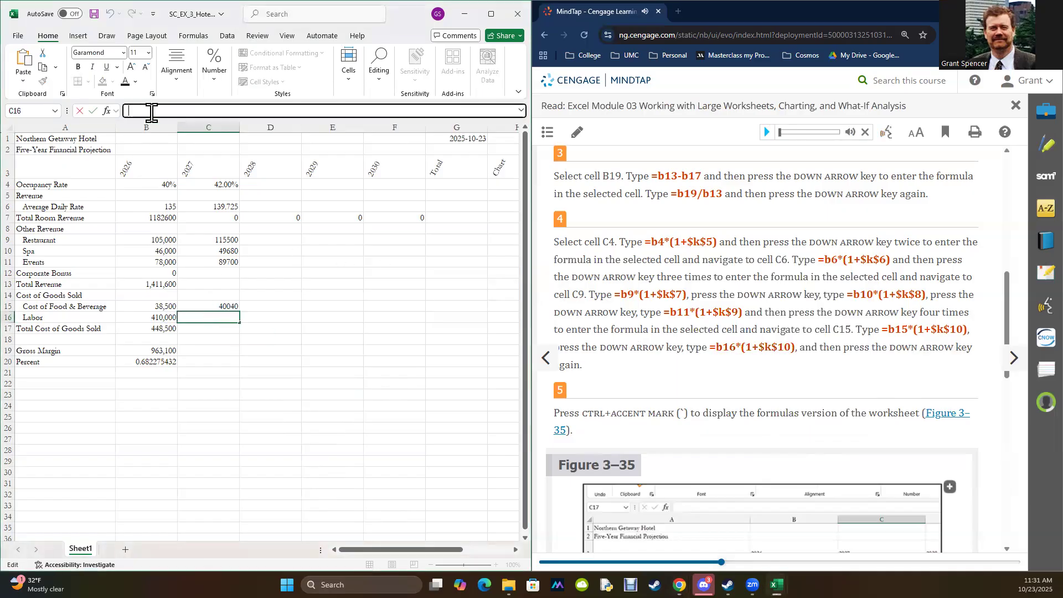
{"action": "key", "text": "ctrl+v"}
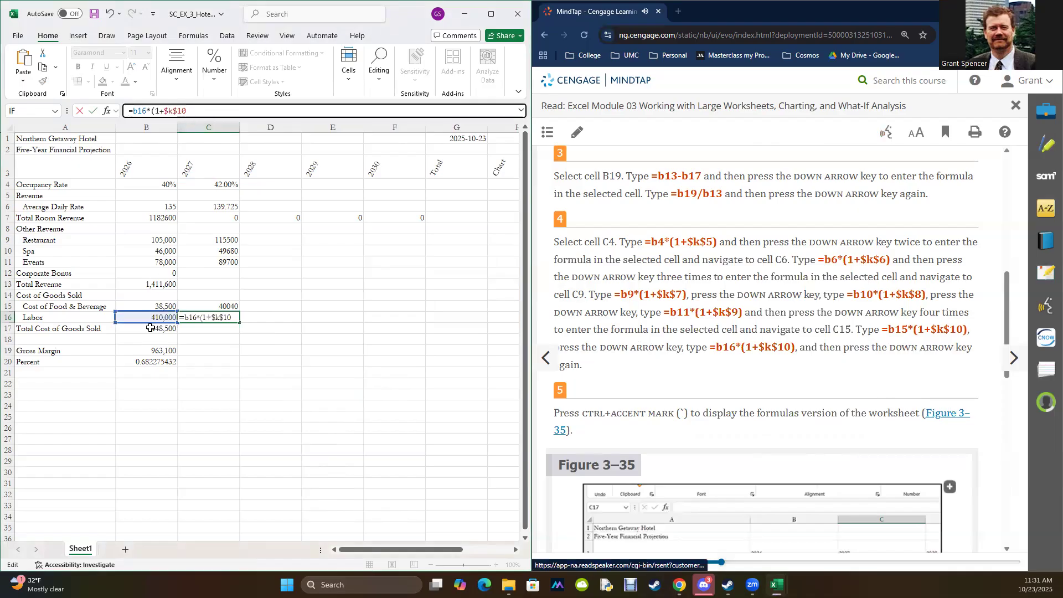
{"action": "left_click_drag", "start_coordinate": [367, 550], "coordinate": [394, 550]}
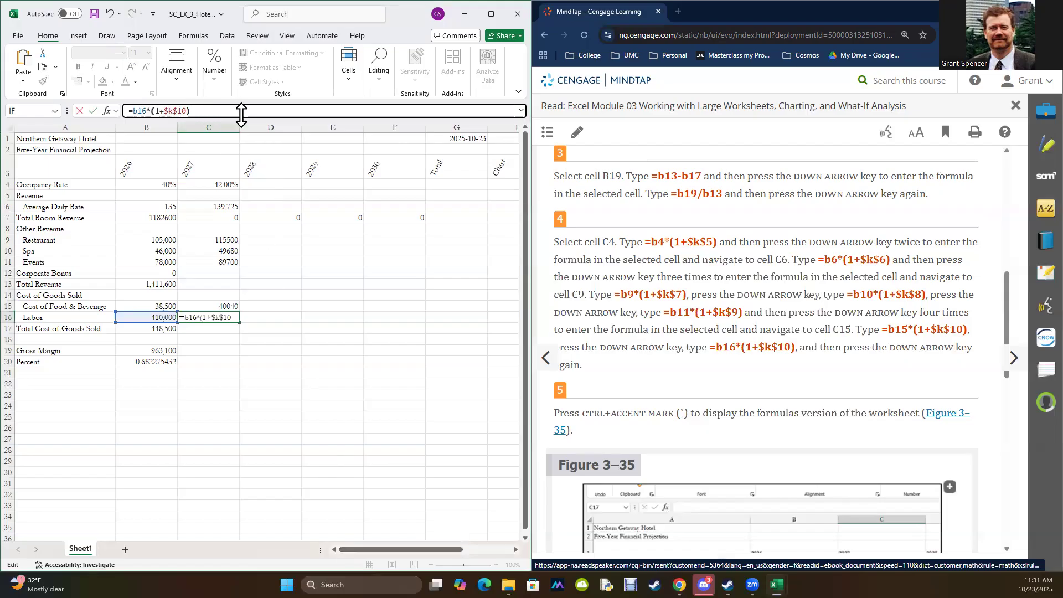
{"action": "key", "text": "Down"}
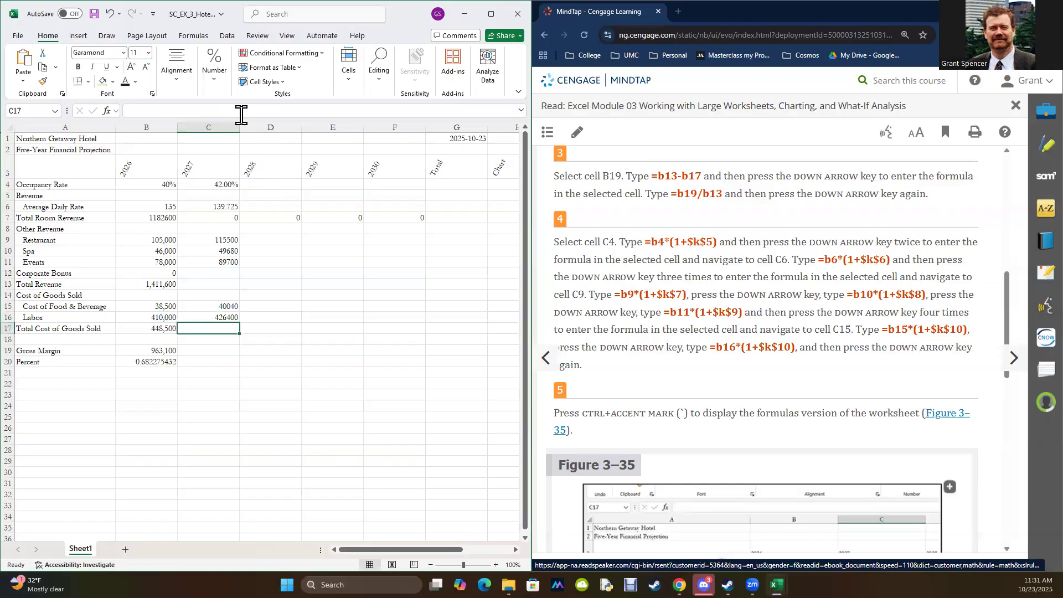
- Display the formulas version of the worksheet to compare it with Figure 3–35, and return to the values version
{"action": "scroll", "coordinate": [625, 284], "scroll_direction": "down", "scroll_amount": 3}
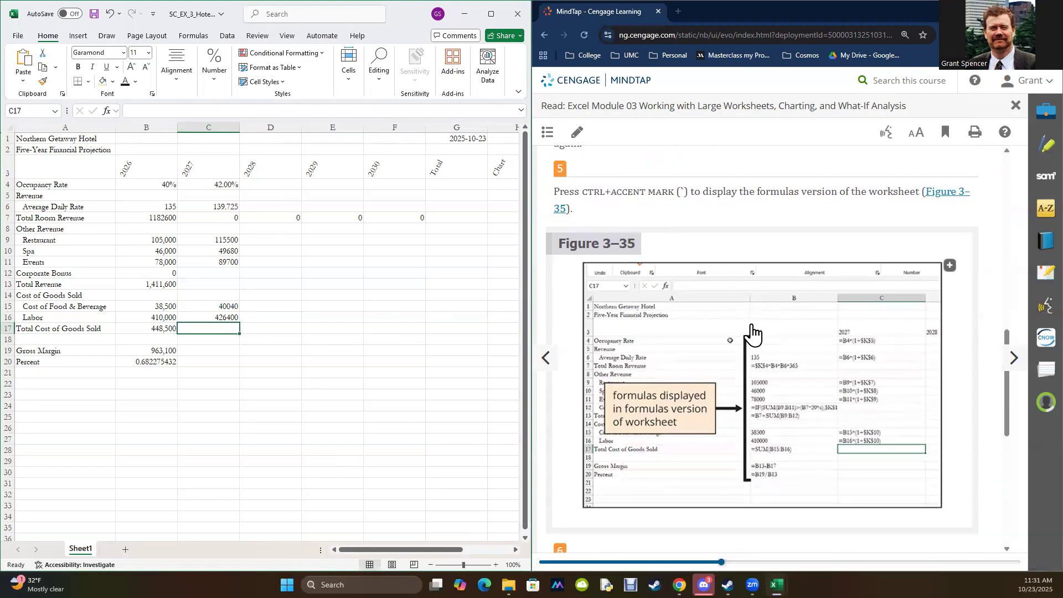
{"action": "scroll", "coordinate": [758, 332], "scroll_direction": "down", "scroll_amount": 2}
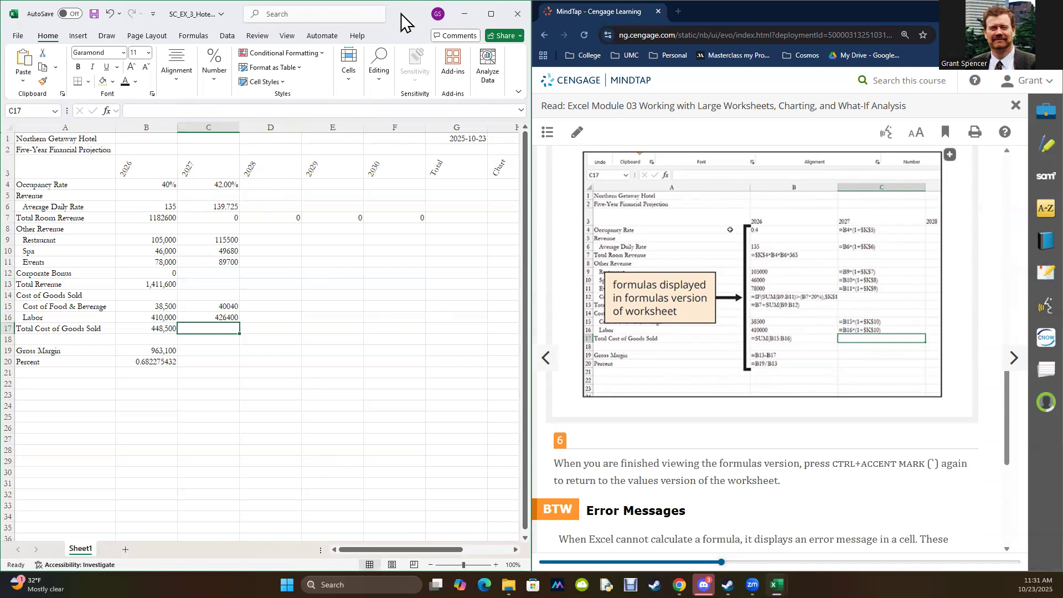
{"action": "key", "text": "ctrl+grave"}
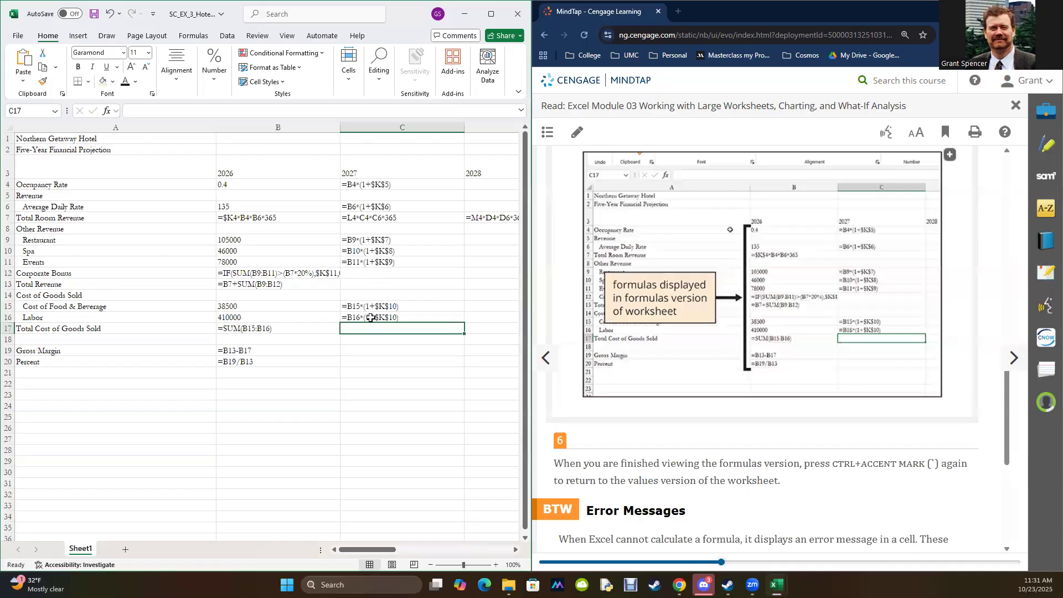
{"action": "key", "text": "ctrl+grave"}
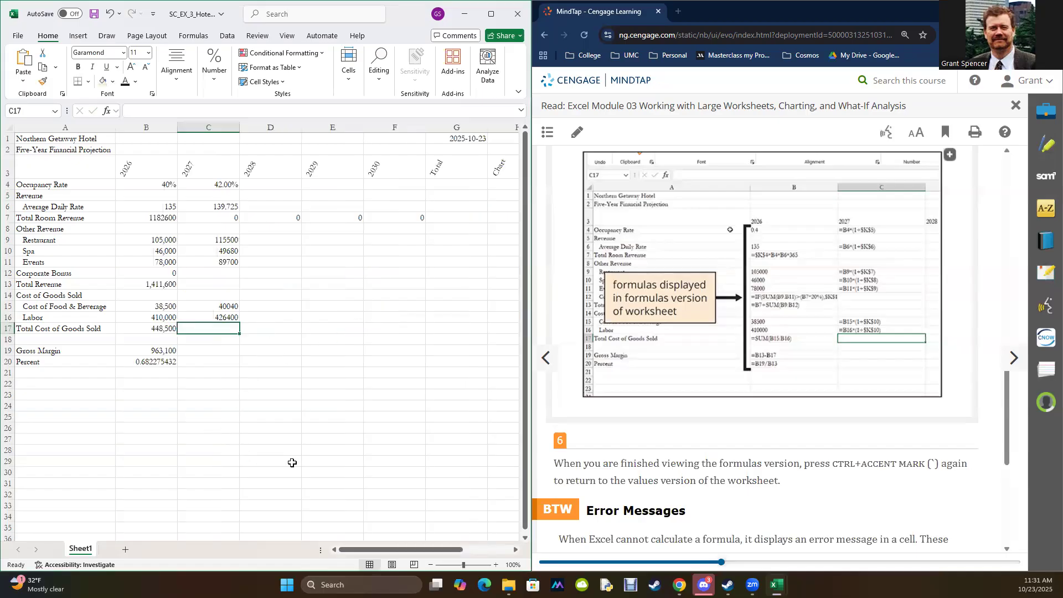
- Advance the reading to section EX 3-6c on copying formulas with the fill handle and review its first instruction
{"action": "scroll", "coordinate": [698, 336], "scroll_direction": "down", "scroll_amount": 5}
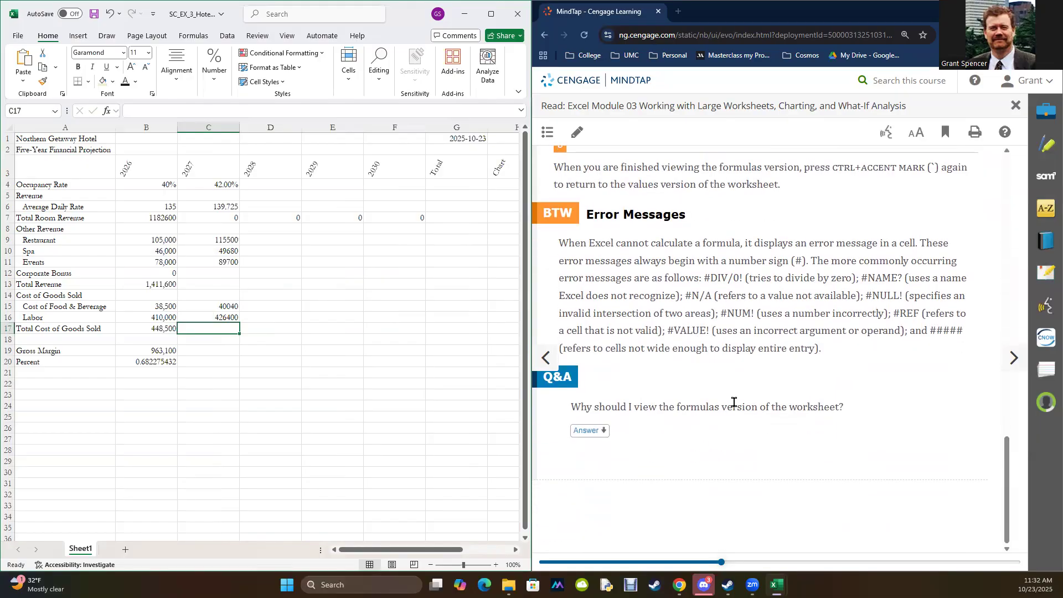
{"action": "left_click", "coordinate": [1013, 357]}
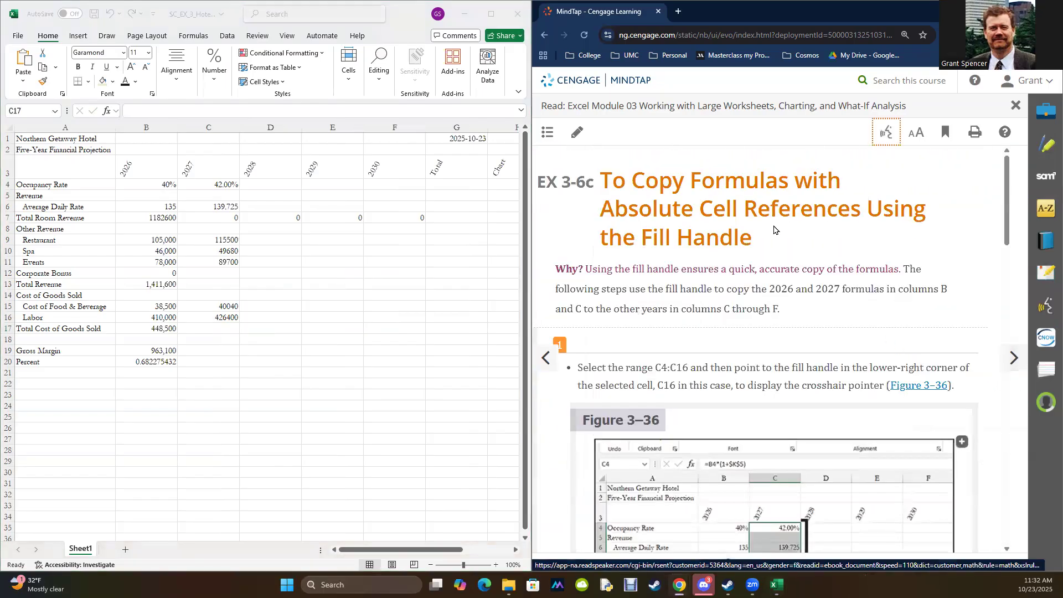
{"action": "left_click", "coordinate": [270, 401]}
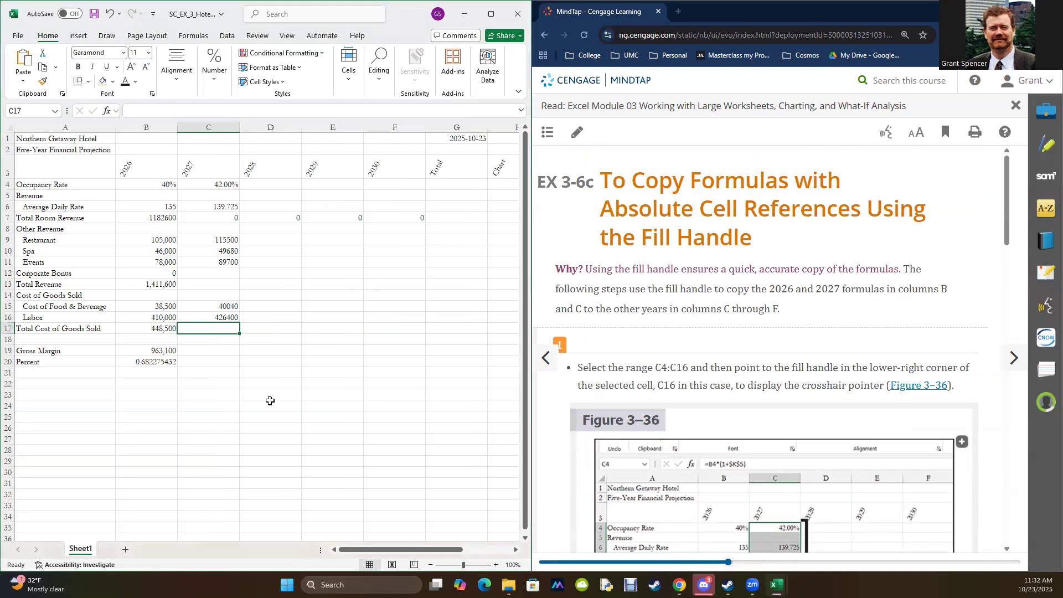
{"action": "scroll", "coordinate": [775, 420], "scroll_direction": "down", "scroll_amount": 2}
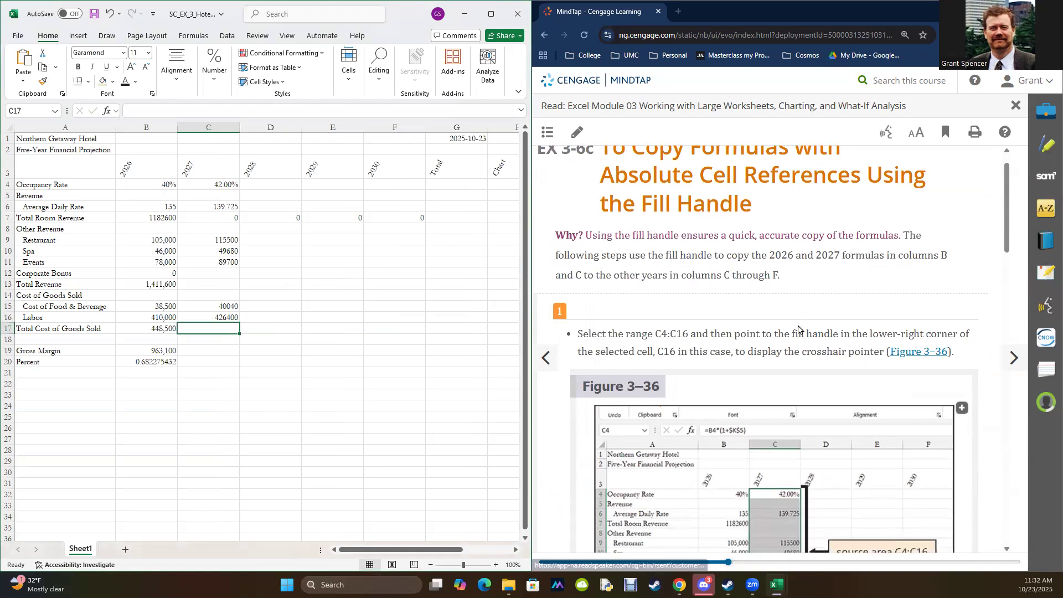
{"action": "scroll", "coordinate": [903, 420], "scroll_direction": "down", "scroll_amount": 2}
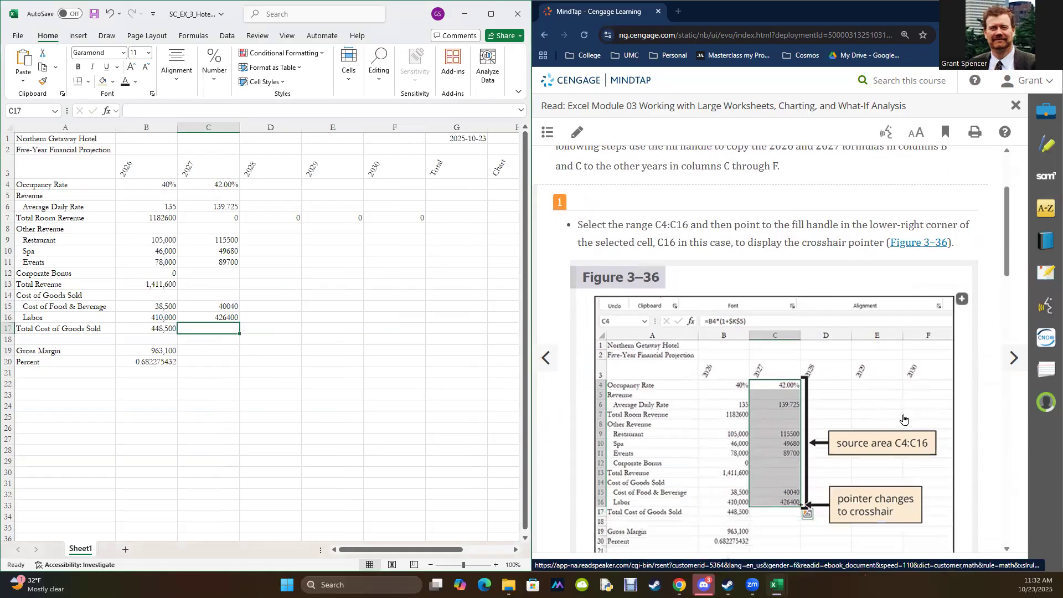
- Fill the 2027 formulas in C4:C16 across to the 2028 through 2030 columns, D4:F16
{"action": "left_click_drag", "start_coordinate": [210, 184], "coordinate": [210, 317]}
{"action": "left_click_drag", "start_coordinate": [387, 549], "coordinate": [365, 549]}
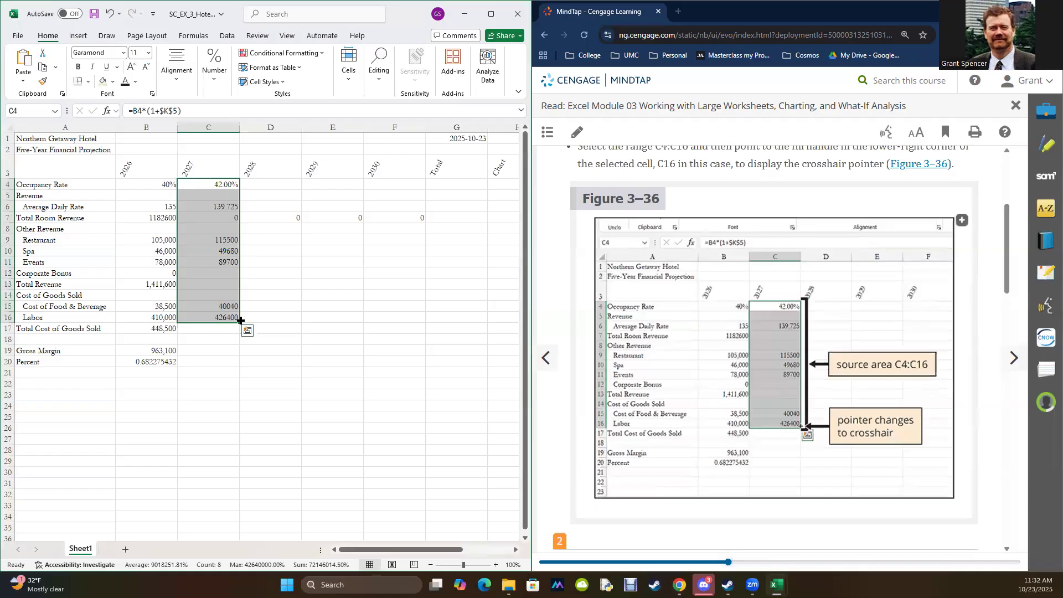
{"action": "left_click_drag", "start_coordinate": [238, 320], "coordinate": [401, 319]}
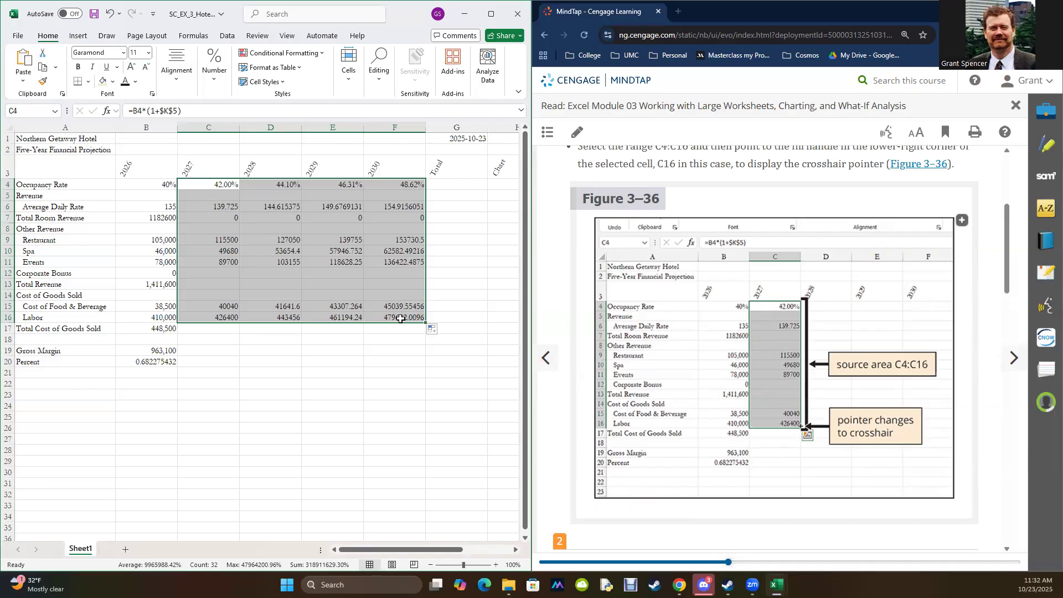
{"action": "left_click", "coordinate": [156, 272]}
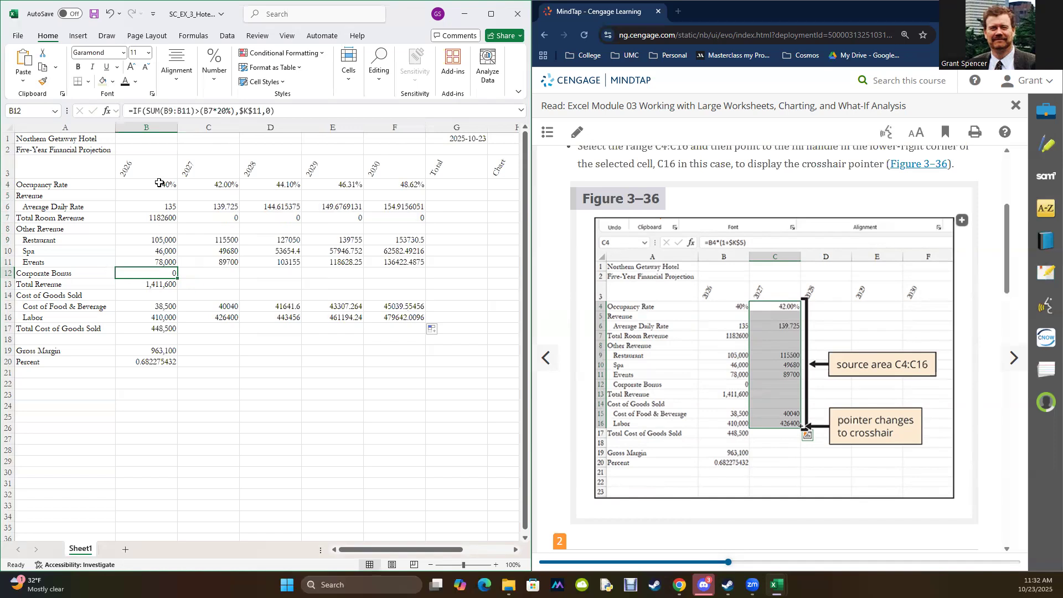
{"action": "left_click", "coordinate": [199, 273]}
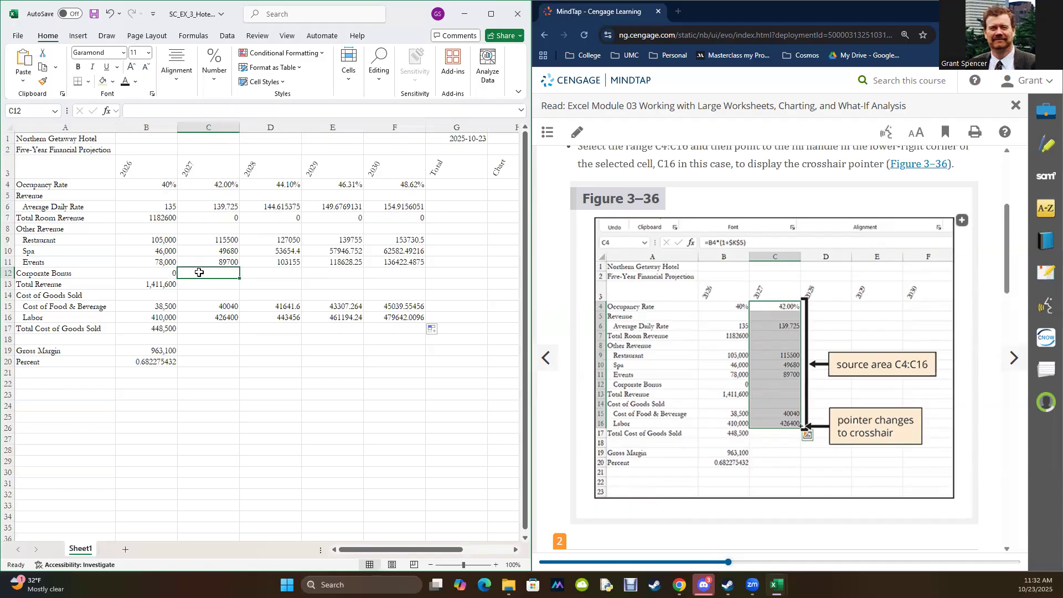
{"action": "left_click", "coordinate": [147, 274]}
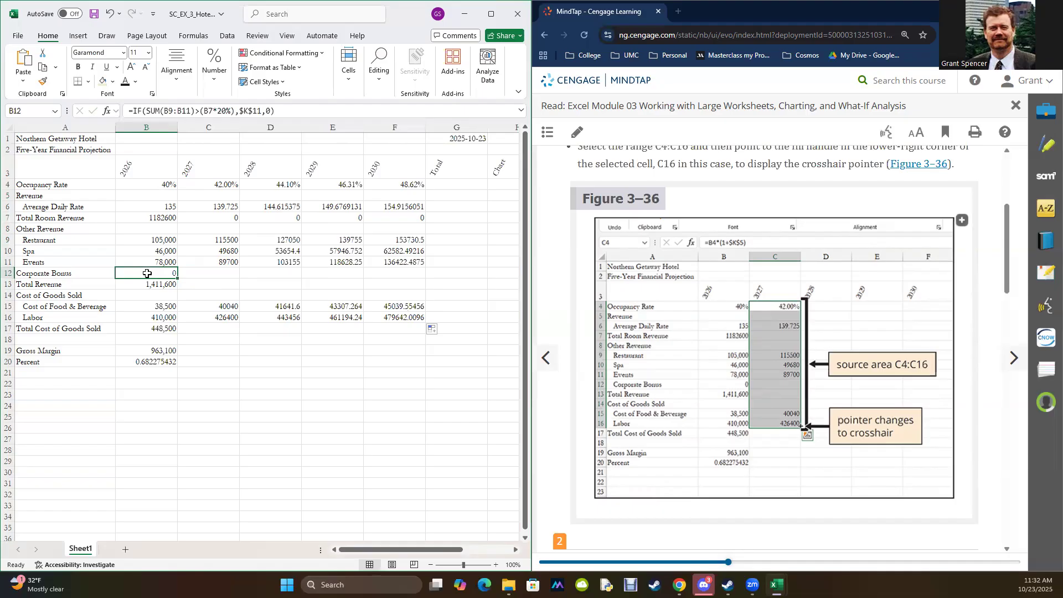
{"action": "left_click", "coordinate": [200, 271]}
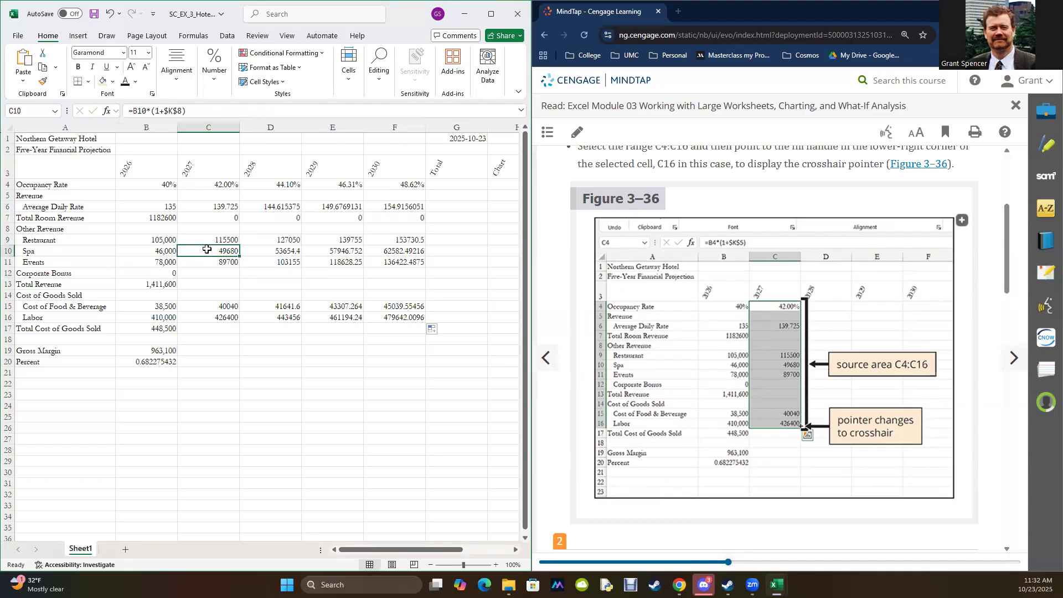
{"action": "left_click", "coordinate": [155, 274]}
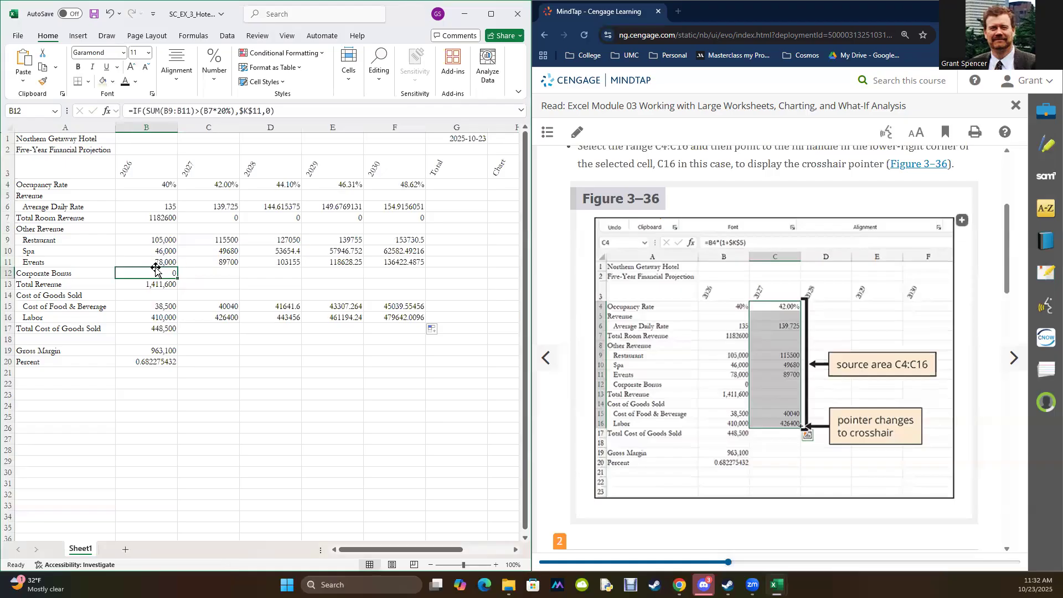
{"action": "left_click", "coordinate": [191, 272]}
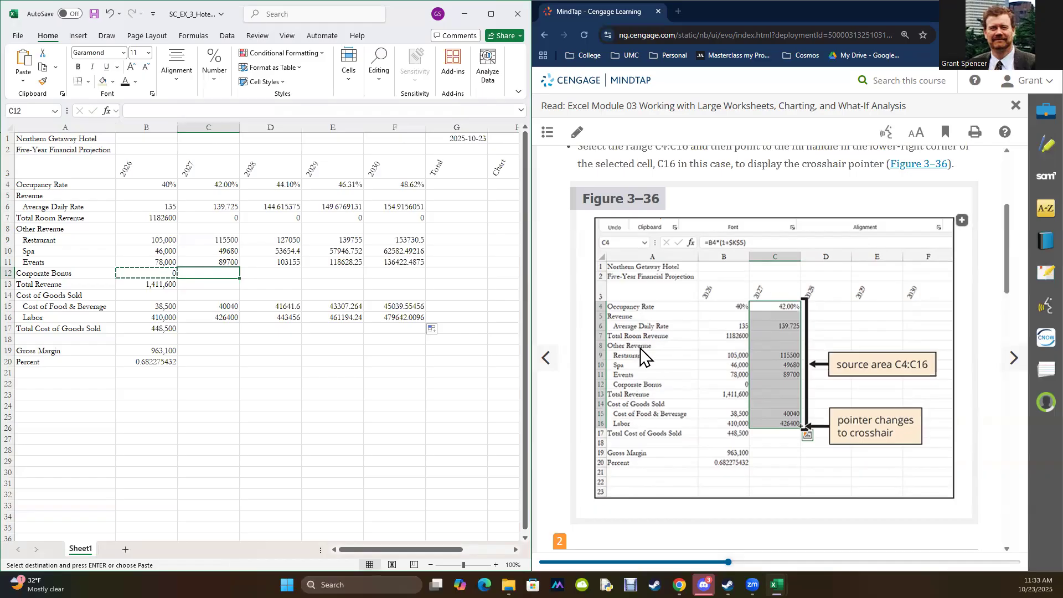
{"action": "left_click", "coordinate": [774, 467]}
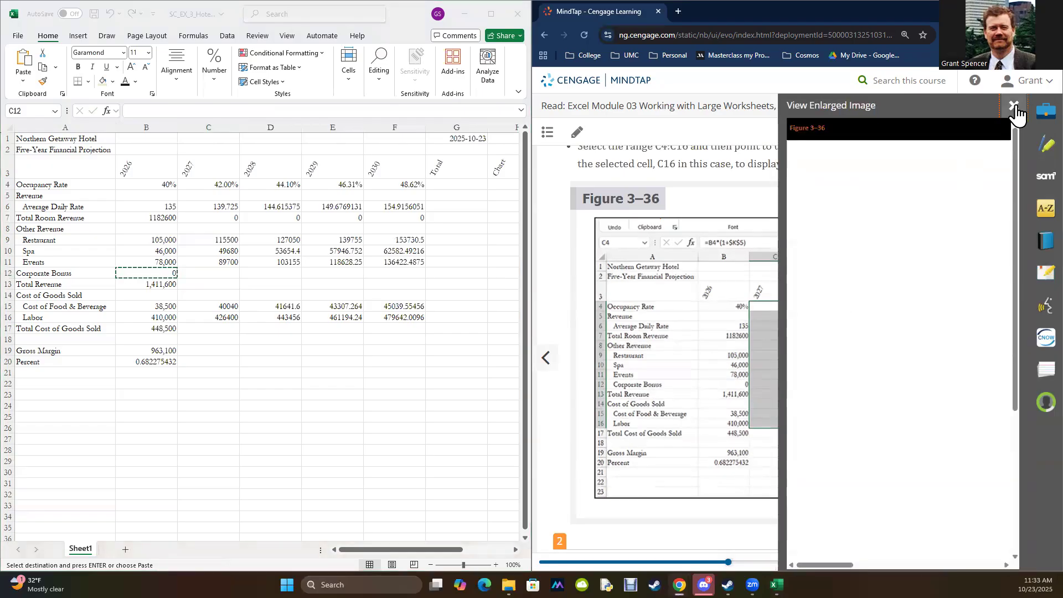
{"action": "left_click", "coordinate": [1013, 107]}
{"action": "scroll", "coordinate": [821, 342], "scroll_direction": "down", "scroll_amount": 8}
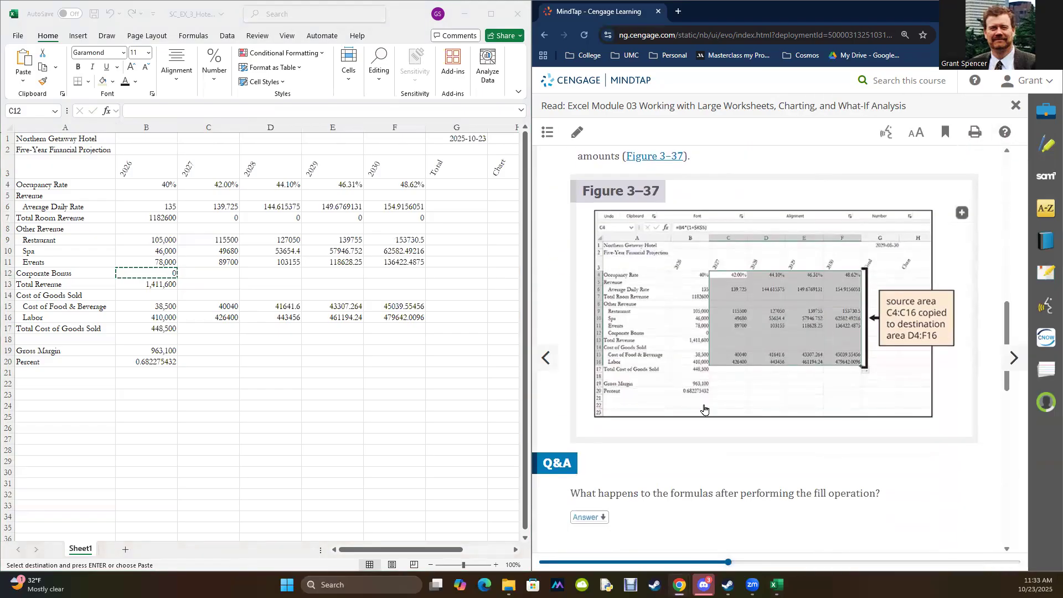
{"action": "left_click", "coordinate": [371, 438]}
{"action": "key", "text": "Escape"}
- Fill the 2026 Total Room Revenue formula in B7 across to C7:F7, following instruction 3, and check it against Figure 3–38
{"action": "scroll", "coordinate": [772, 442], "scroll_direction": "down", "scroll_amount": 4}
{"action": "scroll", "coordinate": [773, 441], "scroll_direction": "down", "scroll_amount": 3}
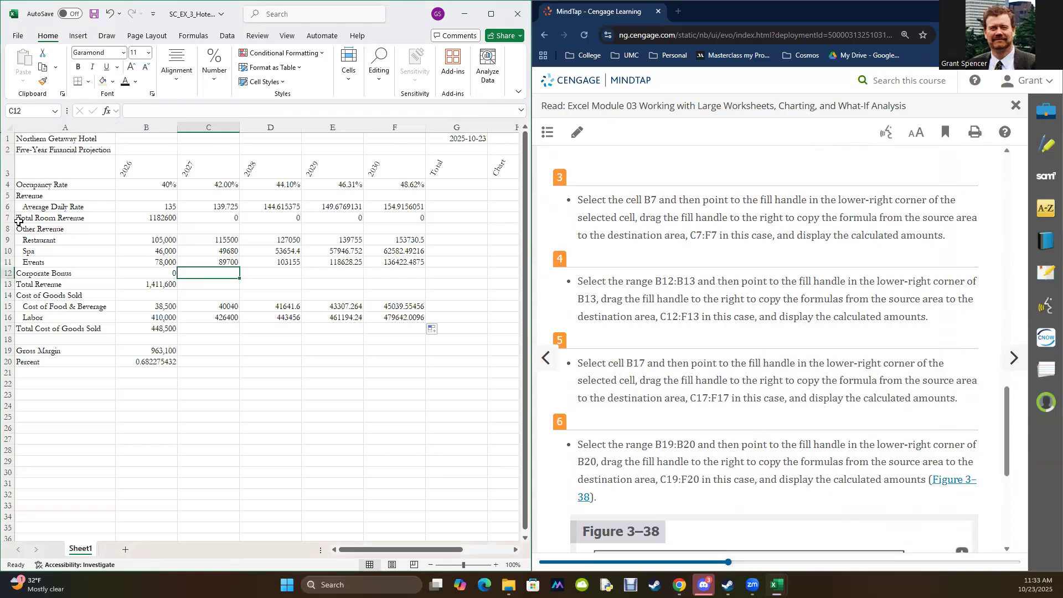
{"action": "left_click", "coordinate": [147, 219]}
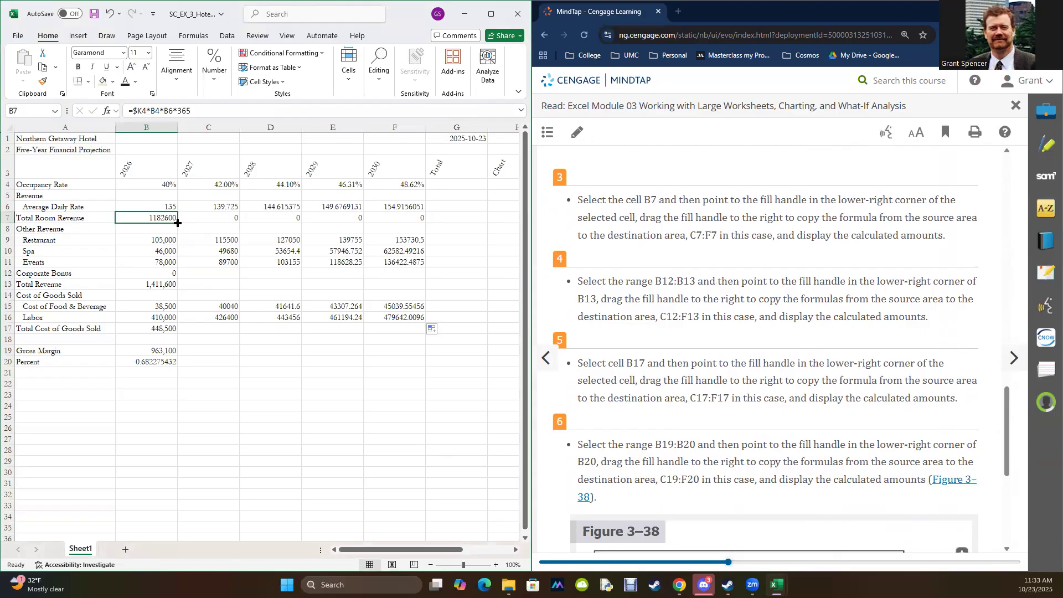
{"action": "left_click_drag", "start_coordinate": [177, 222], "coordinate": [415, 224]}
{"action": "left_click", "coordinate": [361, 429]}
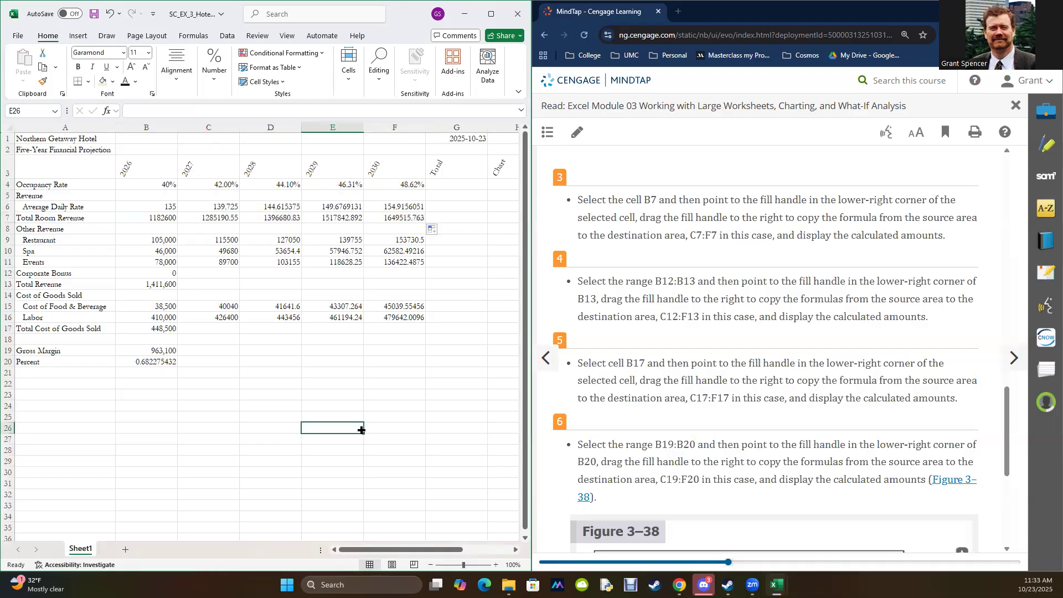
{"action": "scroll", "coordinate": [783, 280], "scroll_direction": "down", "scroll_amount": 4}
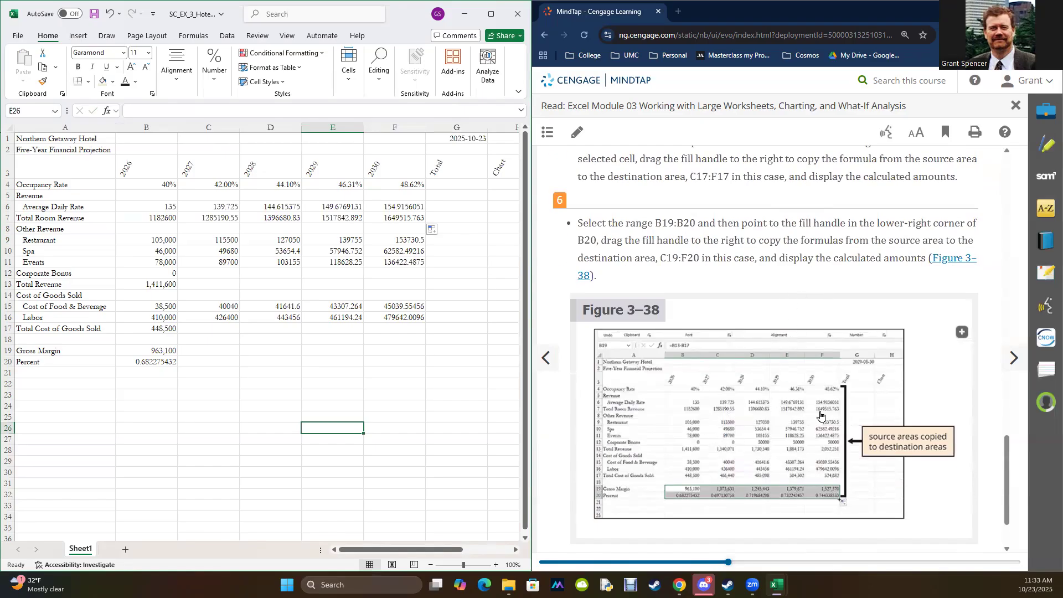
- Fill the 2026 Corporate Bonus and Total Revenue formulas in B12:B13 across to C12:F13, and check the copied formulas
{"action": "scroll", "coordinate": [775, 271], "scroll_direction": "up", "scroll_amount": 5}
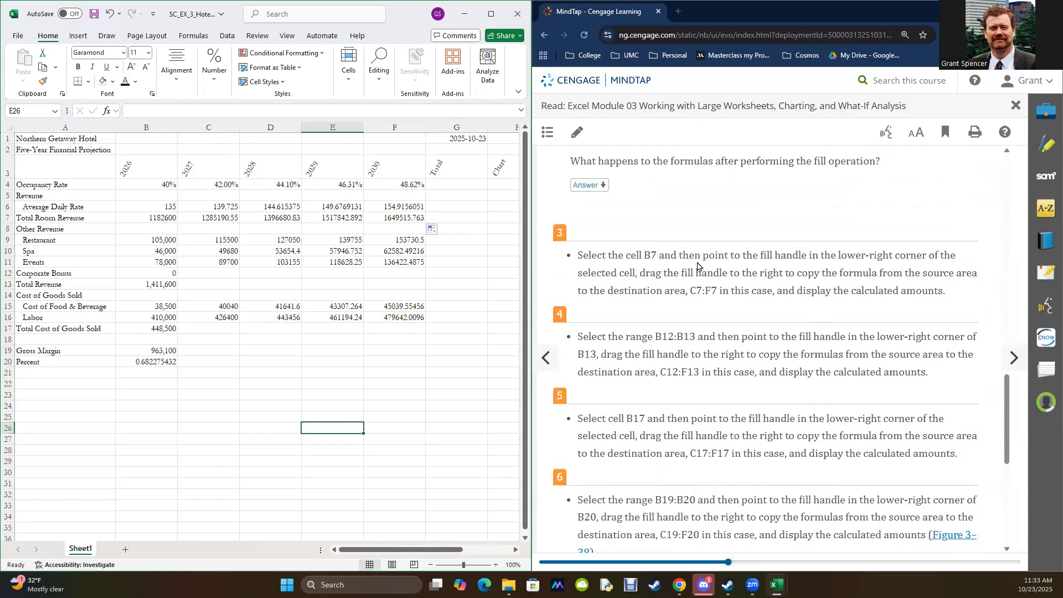
{"action": "scroll", "coordinate": [592, 331], "scroll_direction": "down", "scroll_amount": 1}
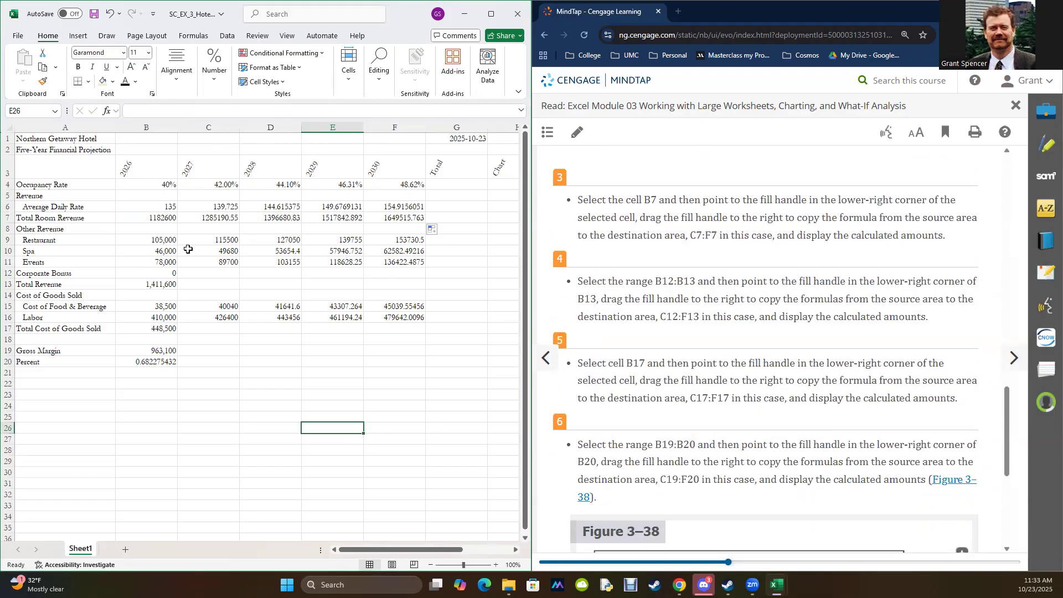
{"action": "left_click", "coordinate": [155, 276]}
{"action": "left_click_drag", "start_coordinate": [155, 277], "coordinate": [158, 284]}
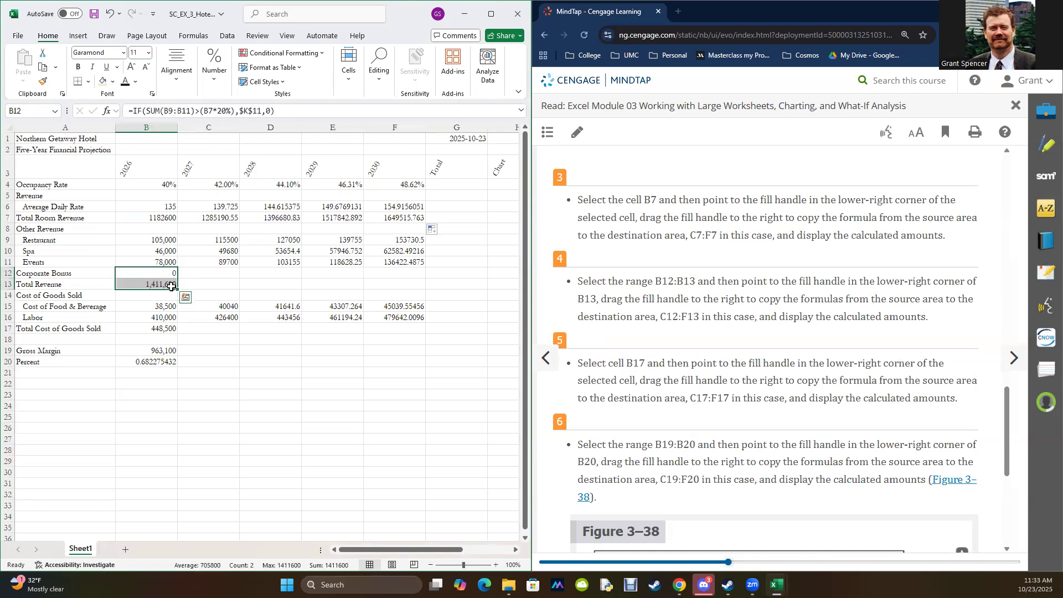
{"action": "left_click_drag", "start_coordinate": [174, 286], "coordinate": [395, 296]}
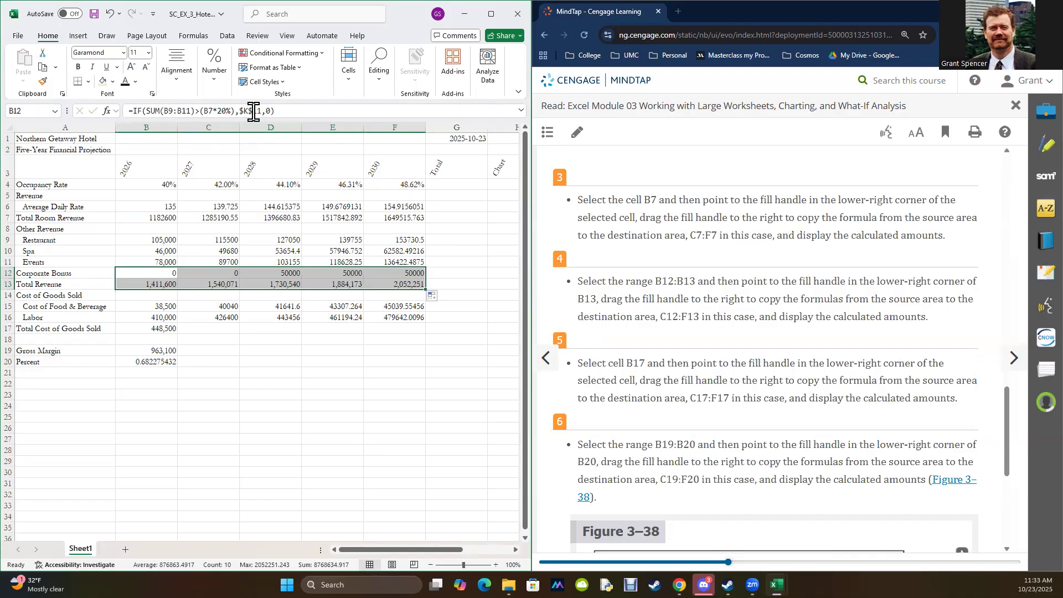
{"action": "left_click", "coordinate": [295, 270]}
{"action": "left_click", "coordinate": [224, 285]}
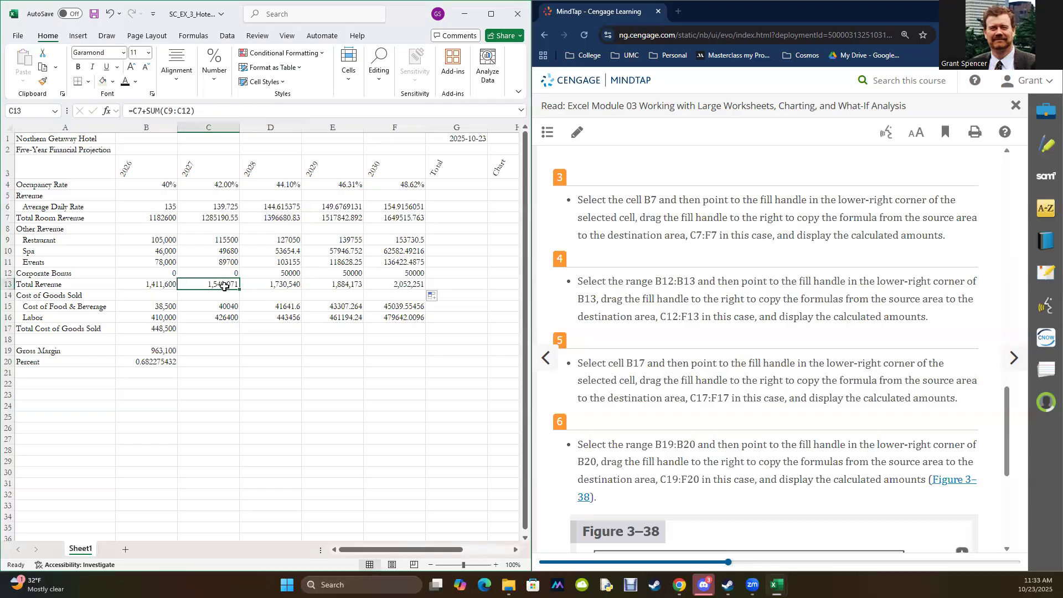
- Fill the 2026 Total Cost of Goods Sold formula in B17 across to C17:F17, following instruction 5
{"action": "scroll", "coordinate": [683, 382], "scroll_direction": "down", "scroll_amount": 2}
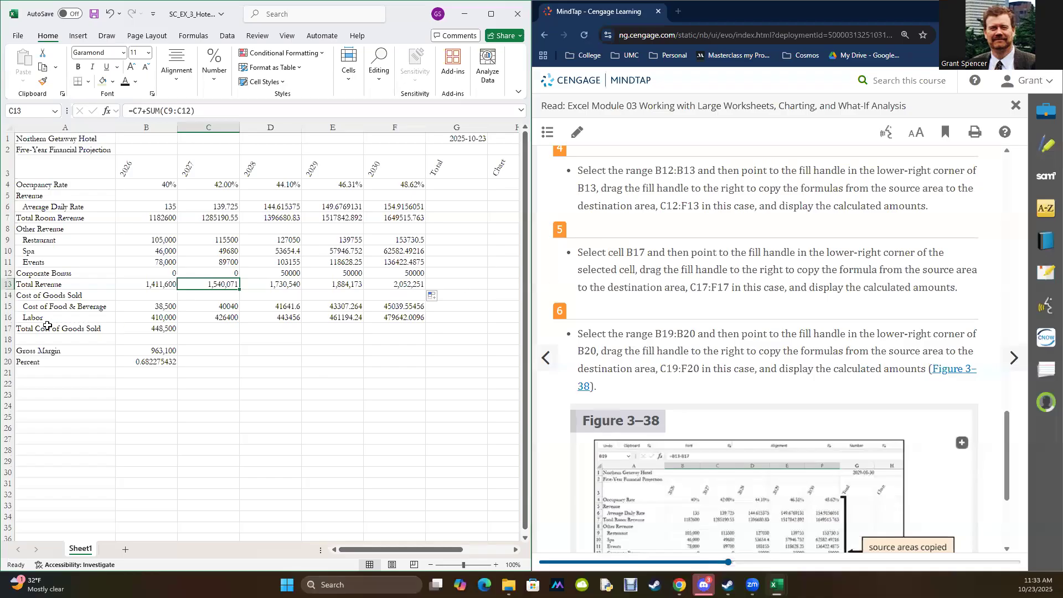
{"action": "left_click", "coordinate": [155, 327]}
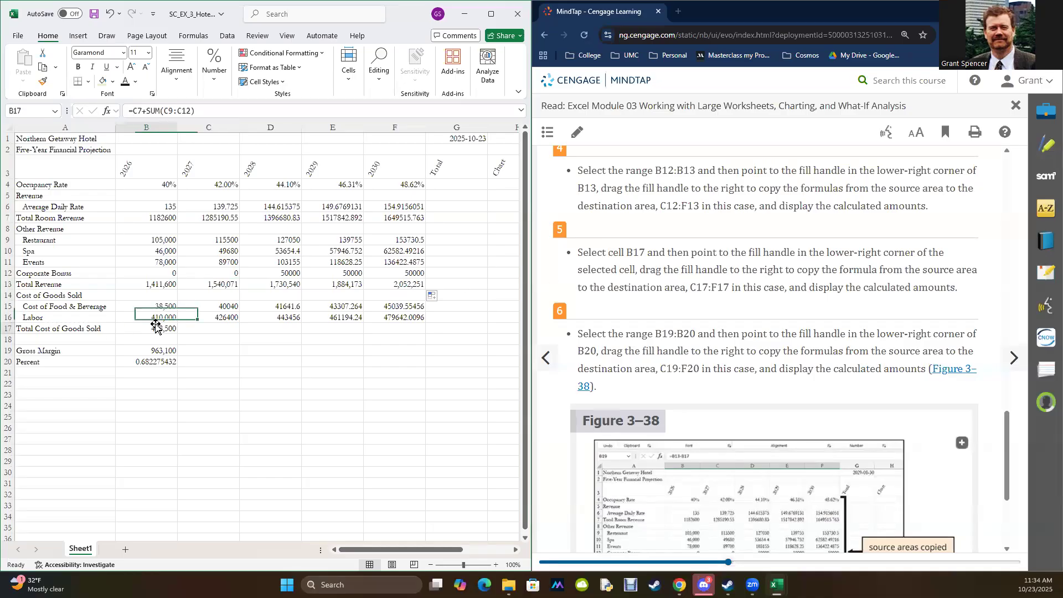
{"action": "left_click_drag", "start_coordinate": [175, 332], "coordinate": [424, 332]}
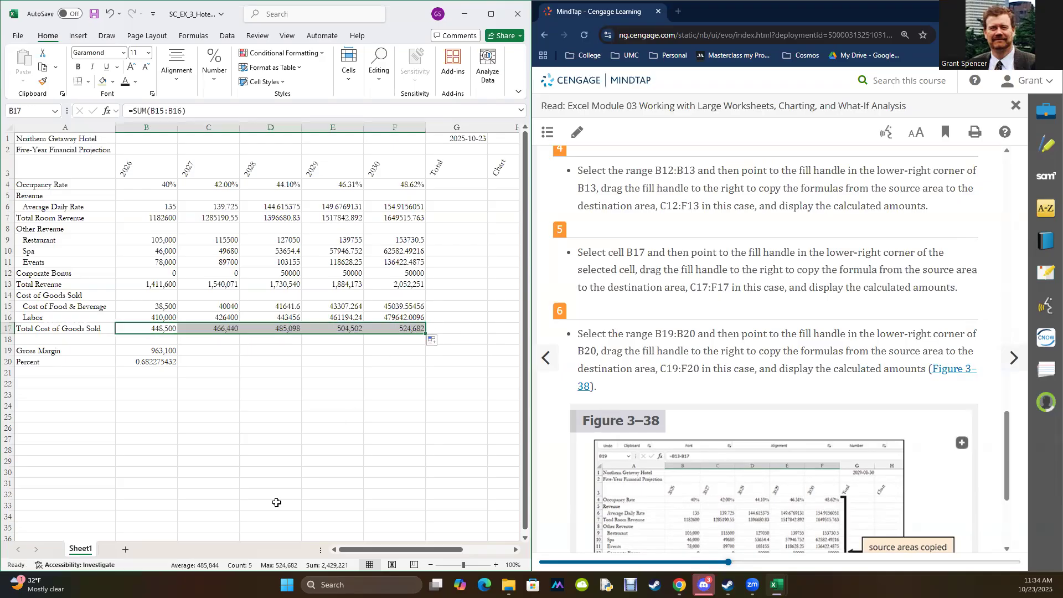
- Fill the 2026 Gross Margin and Percent formulas in B19:B20 across to C19:F20, following instruction 6
{"action": "scroll", "coordinate": [794, 350], "scroll_direction": "down", "scroll_amount": 2}
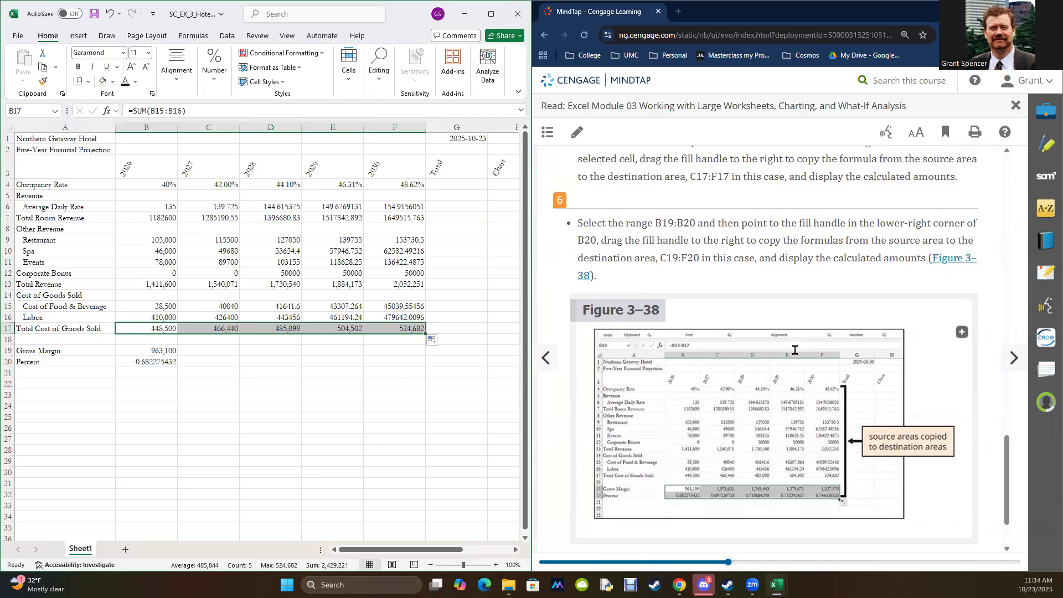
{"action": "left_click_drag", "start_coordinate": [154, 352], "coordinate": [157, 363]}
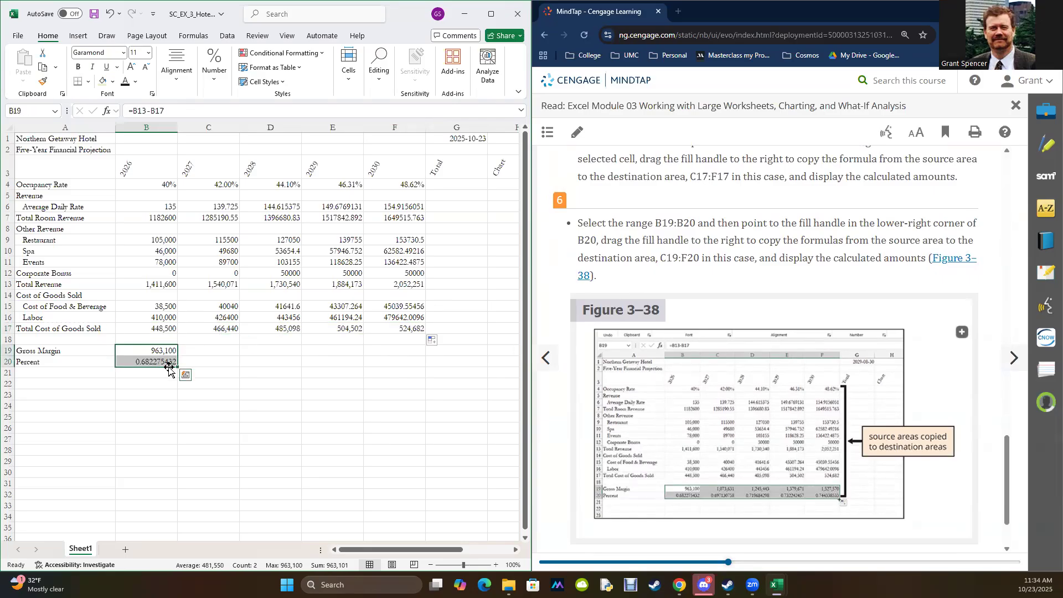
{"action": "left_click_drag", "start_coordinate": [177, 367], "coordinate": [419, 370]}
{"action": "left_click", "coordinate": [313, 450]}
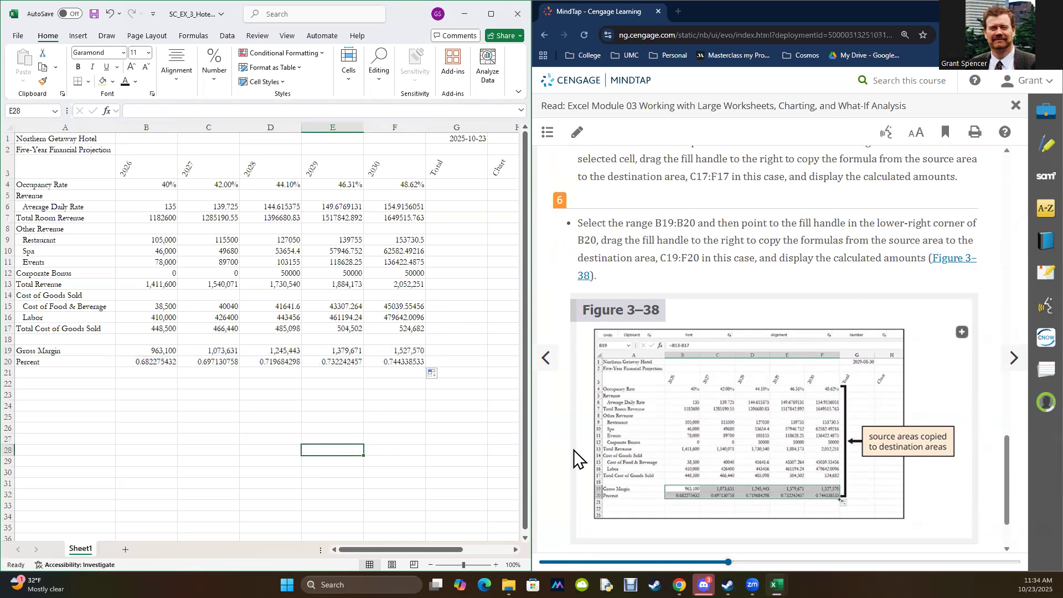
- Compare the sheet with Figure 3–38, and advance the reading to section EX 3-6d to review its row totals instructions
{"action": "scroll", "coordinate": [828, 322], "scroll_direction": "down", "scroll_amount": 1}
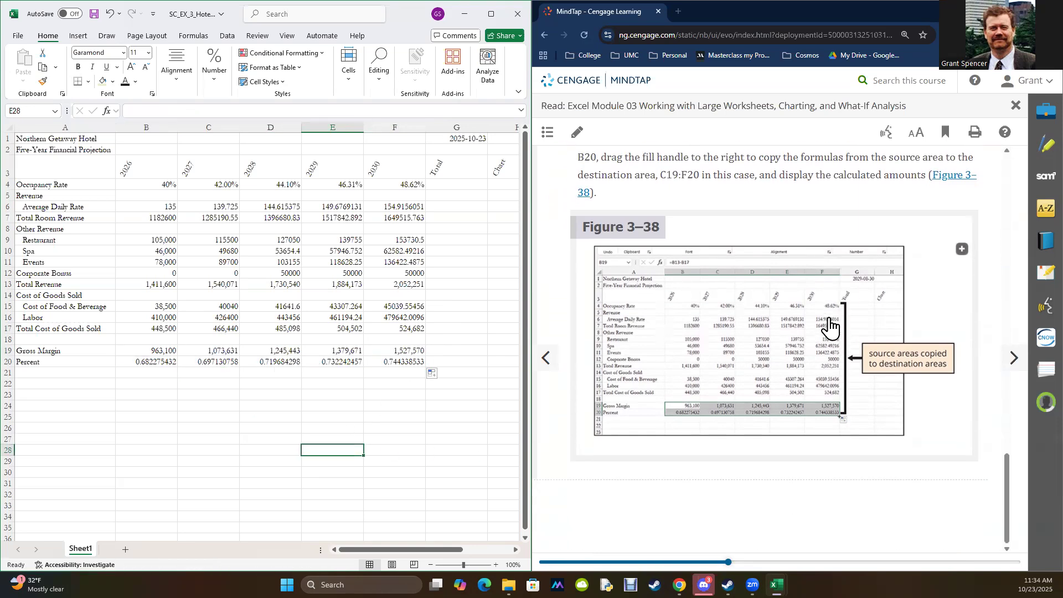
{"action": "left_click", "coordinate": [1013, 358]}
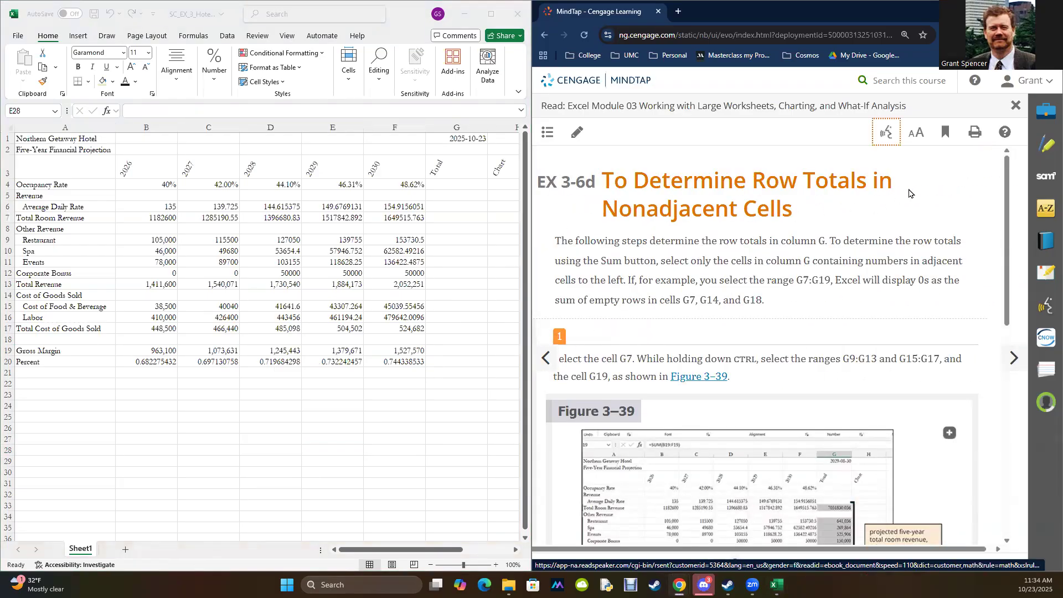
{"action": "scroll", "coordinate": [821, 301], "scroll_direction": "down", "scroll_amount": 2}
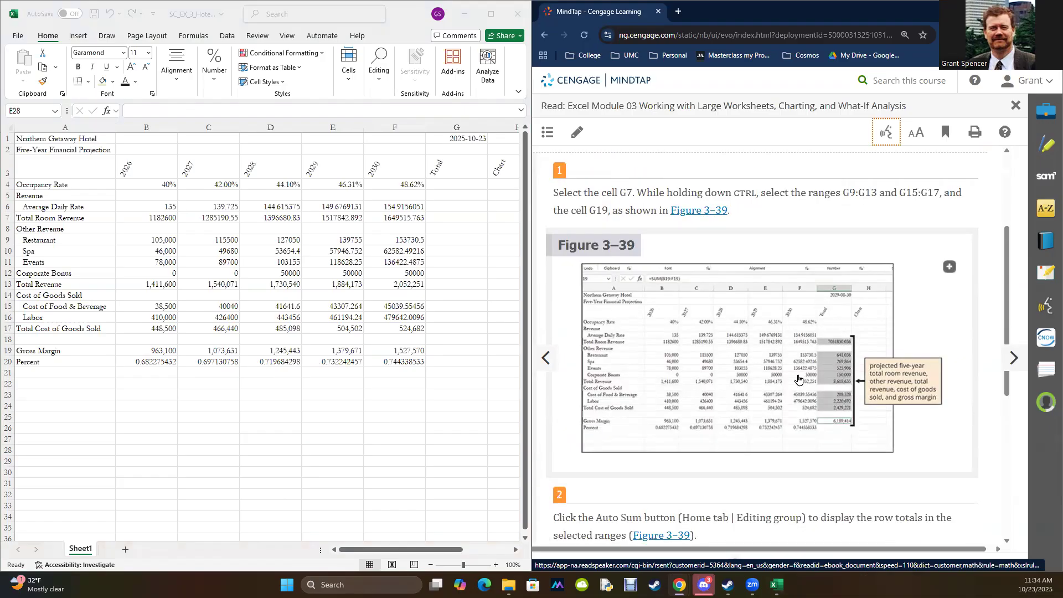
{"action": "scroll", "coordinate": [773, 375], "scroll_direction": "down", "scroll_amount": 3}
{"action": "scroll", "coordinate": [774, 374], "scroll_direction": "up", "scroll_amount": 1}
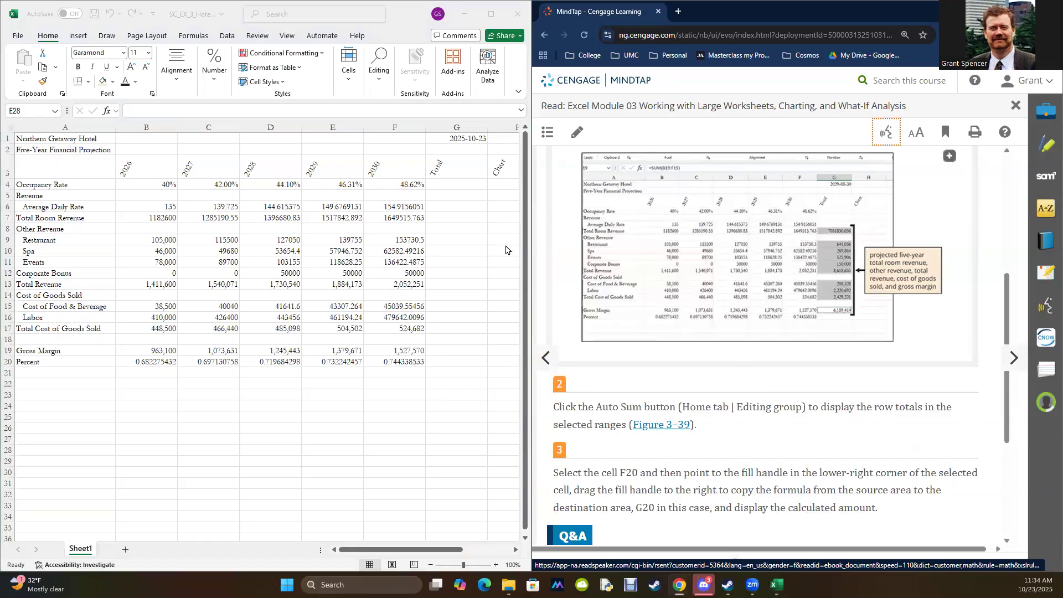
- Maximize the workbook window and calculate the row totals for G7:G19 with AutoSum
{"action": "left_click", "coordinate": [442, 216]}
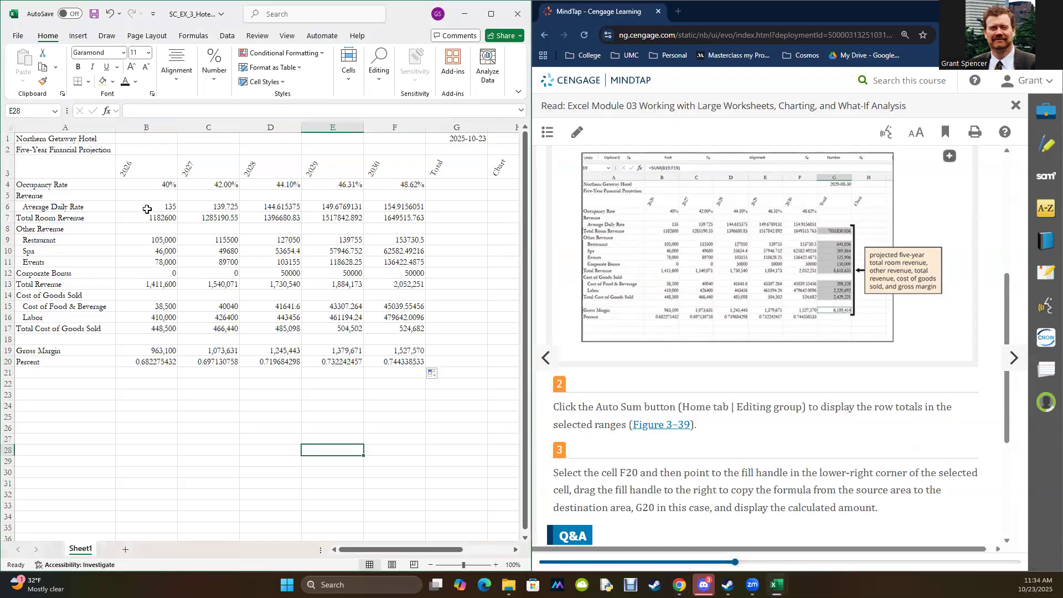
{"action": "left_click_drag", "start_coordinate": [149, 186], "coordinate": [418, 185]}
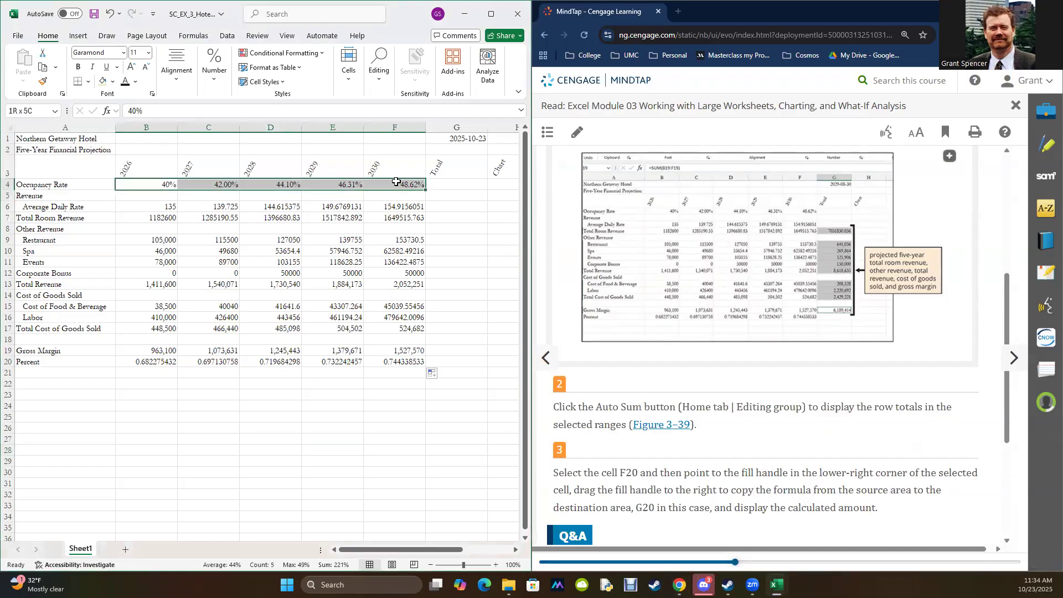
{"action": "left_click", "coordinate": [464, 180]}
{"action": "left_click_drag", "start_coordinate": [139, 206], "coordinate": [457, 354]}
{"action": "left_click", "coordinate": [136, 220]}
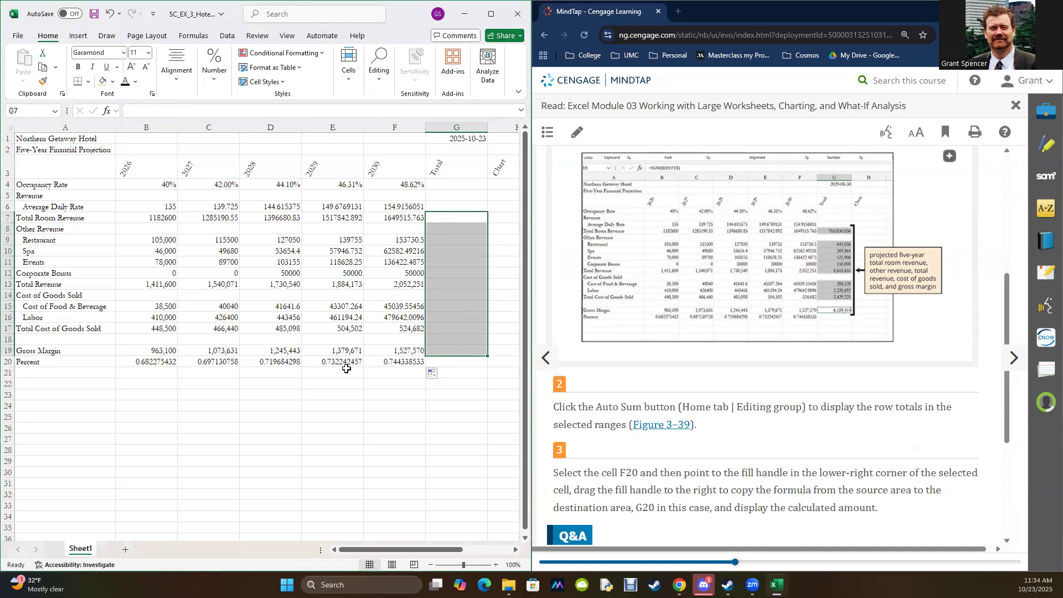
{"action": "left_click", "coordinate": [489, 14]}
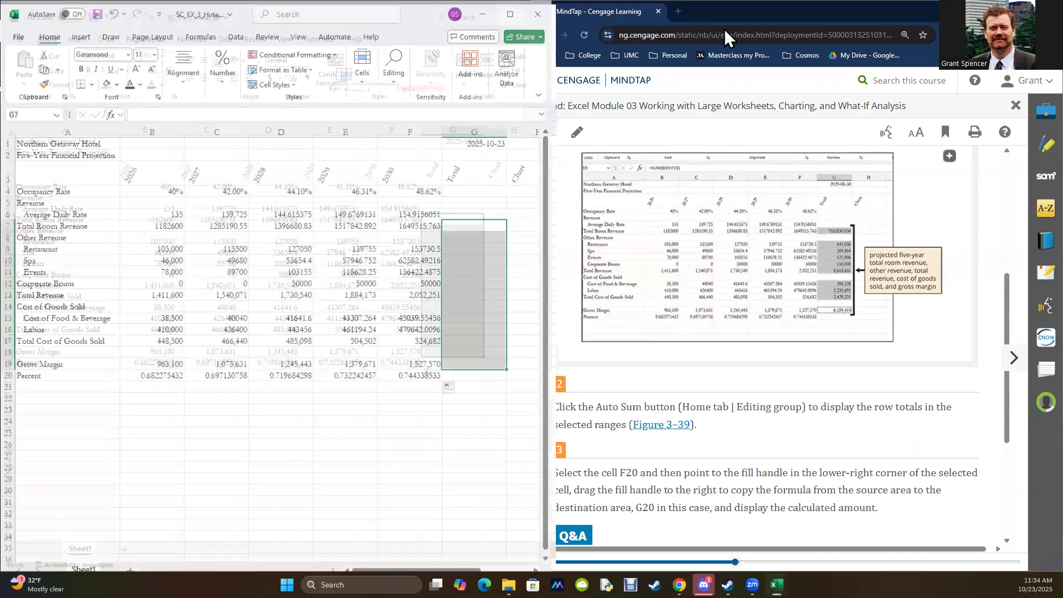
{"action": "left_click", "coordinate": [812, 52]}
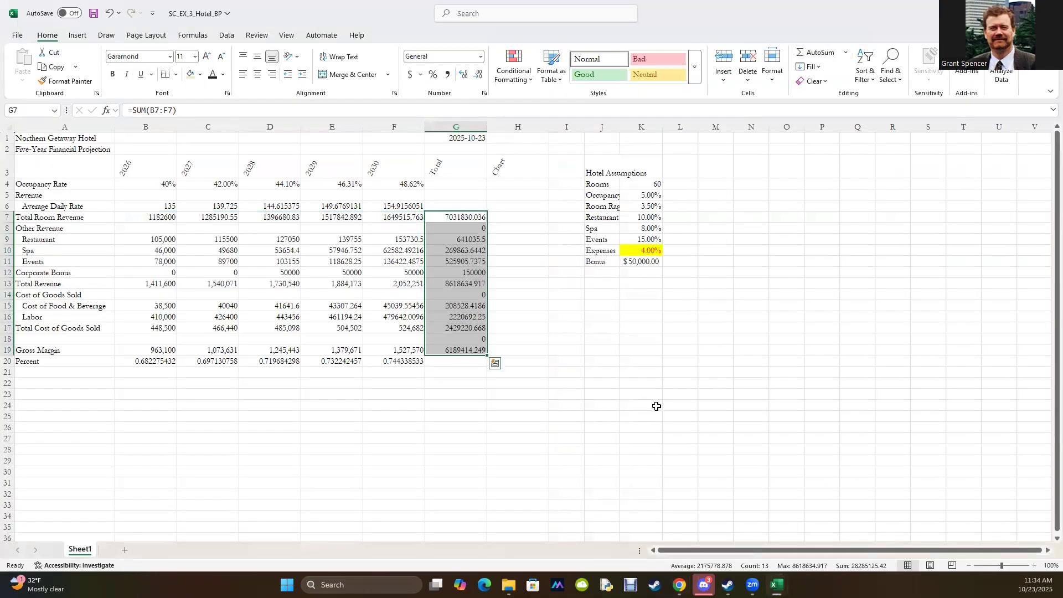
- Place the workbook window back beside the reading and save the workbook under the same file name, following instruction 4
{"action": "left_click", "coordinate": [1023, 13]}
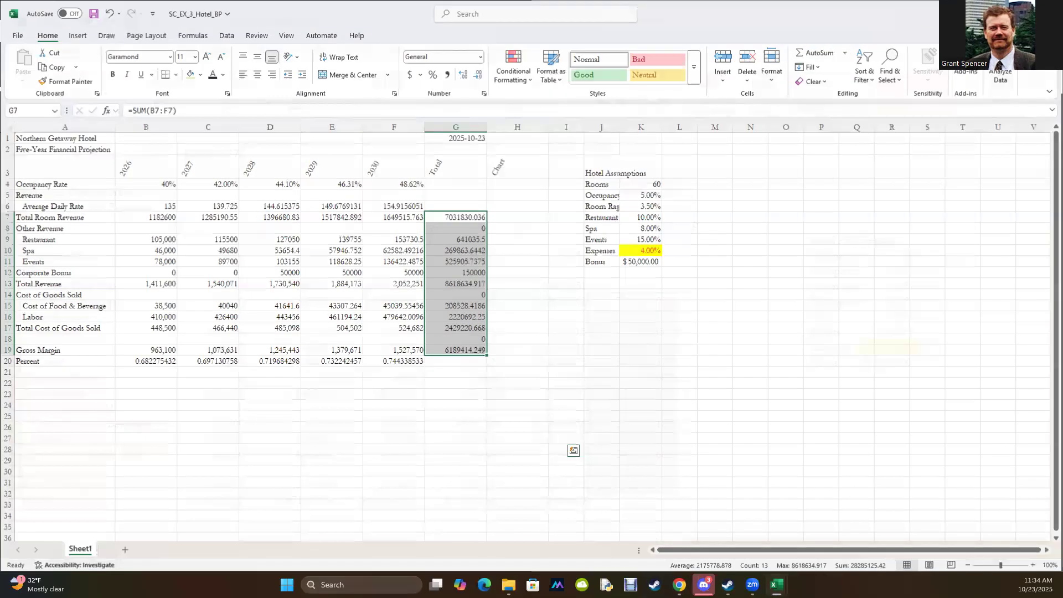
{"action": "left_click", "coordinate": [669, 390]}
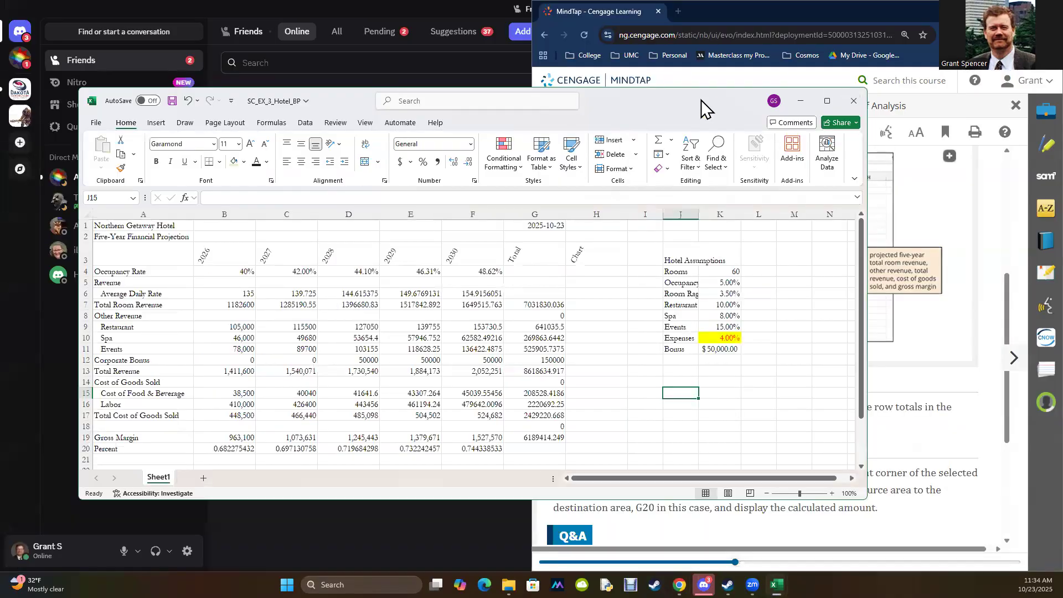
{"action": "left_click_drag", "start_coordinate": [701, 100], "coordinate": [1, 183]}
{"action": "scroll", "coordinate": [668, 380], "scroll_direction": "down", "scroll_amount": 1}
{"action": "scroll", "coordinate": [669, 380], "scroll_direction": "down", "scroll_amount": 3}
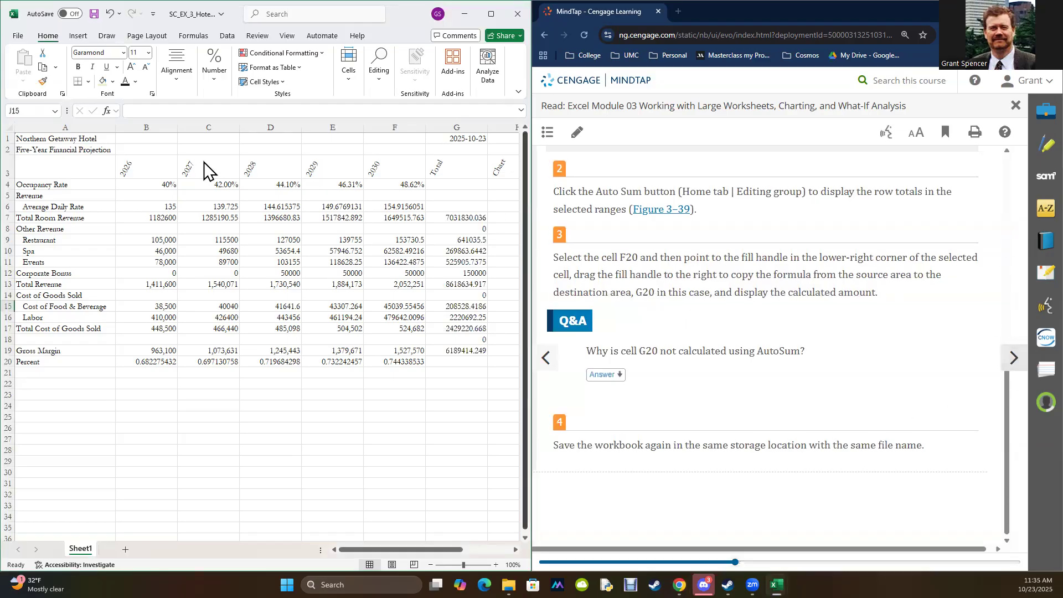
{"action": "left_click", "coordinate": [94, 14]}
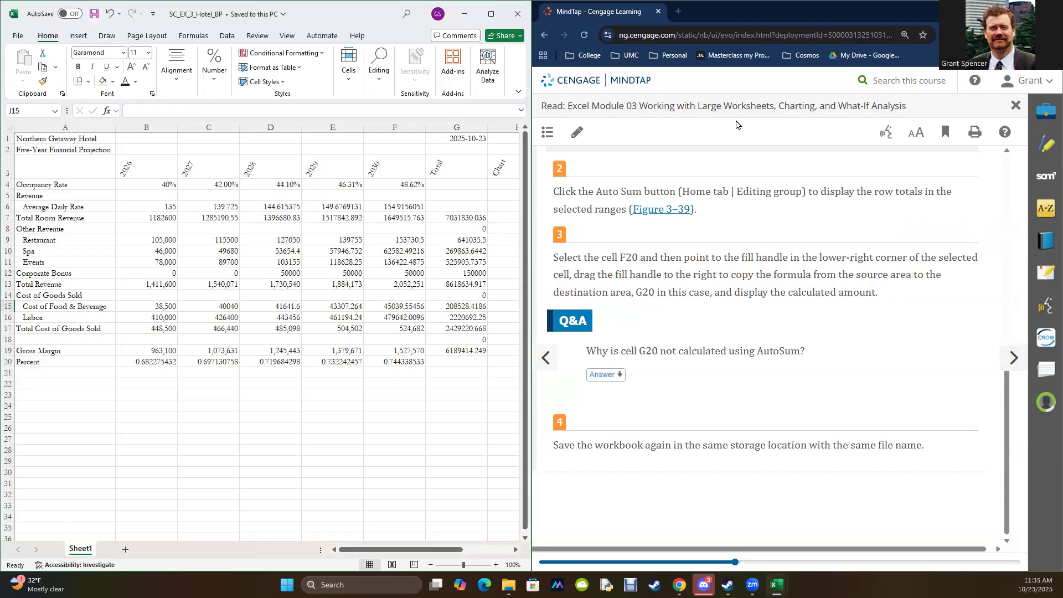
- Advance the reading past the EX 3-7 sparkline introduction and review instruction 1 with Figure 3–40
{"action": "left_click", "coordinate": [1014, 358]}
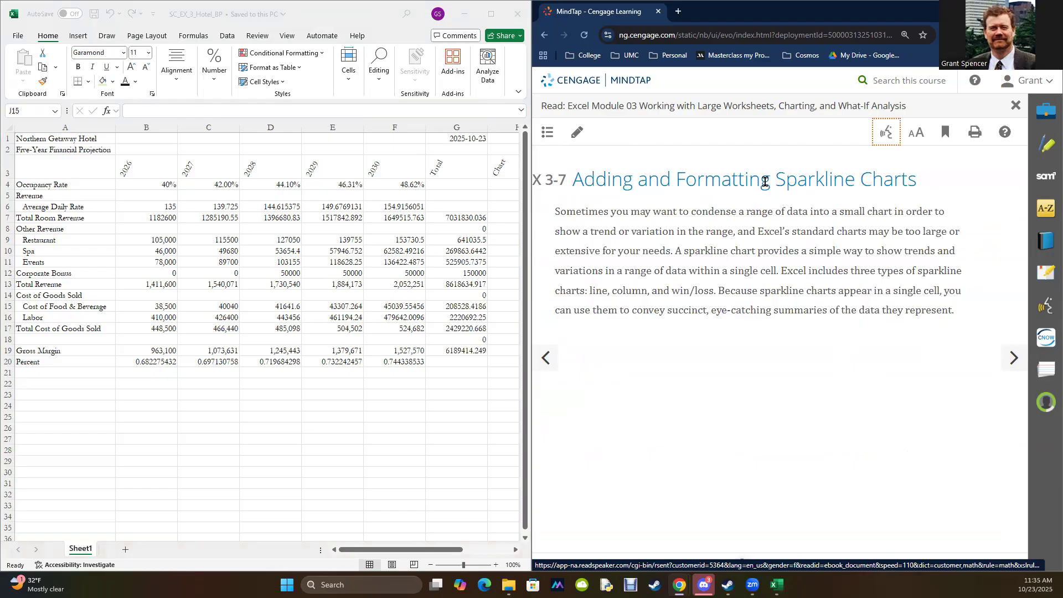
{"action": "left_click", "coordinate": [1009, 372]}
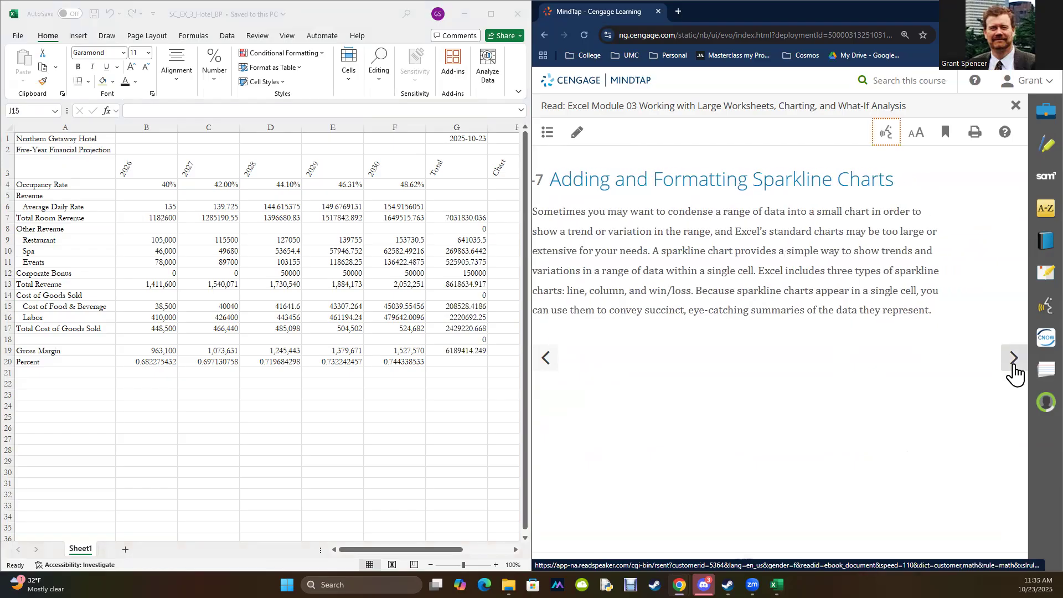
{"action": "scroll", "coordinate": [824, 332], "scroll_direction": "down", "scroll_amount": 4}
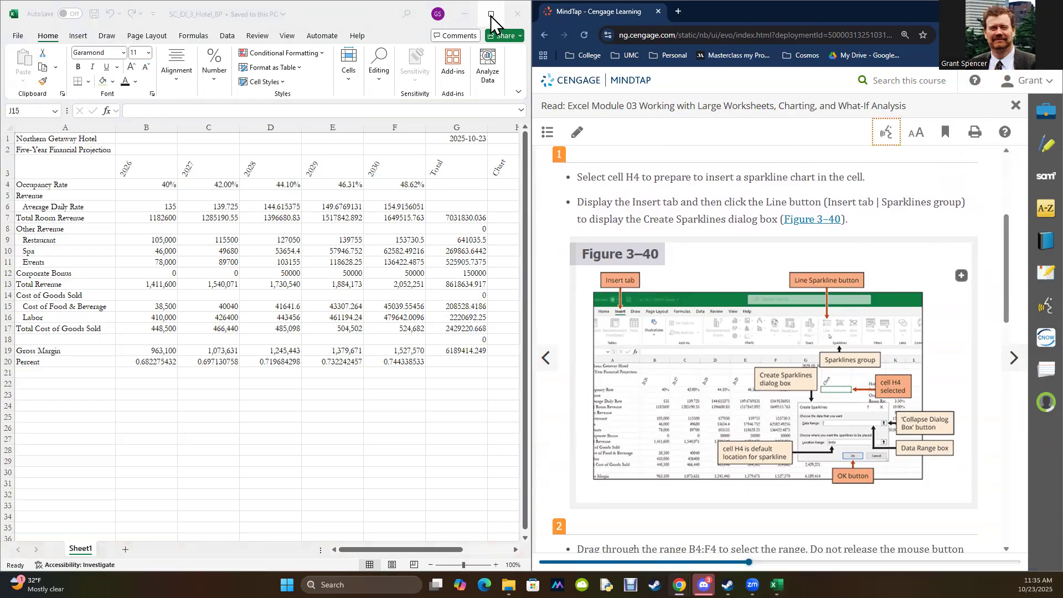
- Locate the sparkline commands in the workbook, and review instruction 2 with Figure 3–41 in the reading
{"action": "mouse_move", "coordinate": [490, 15]}
{"action": "left_click", "coordinate": [495, 12]}
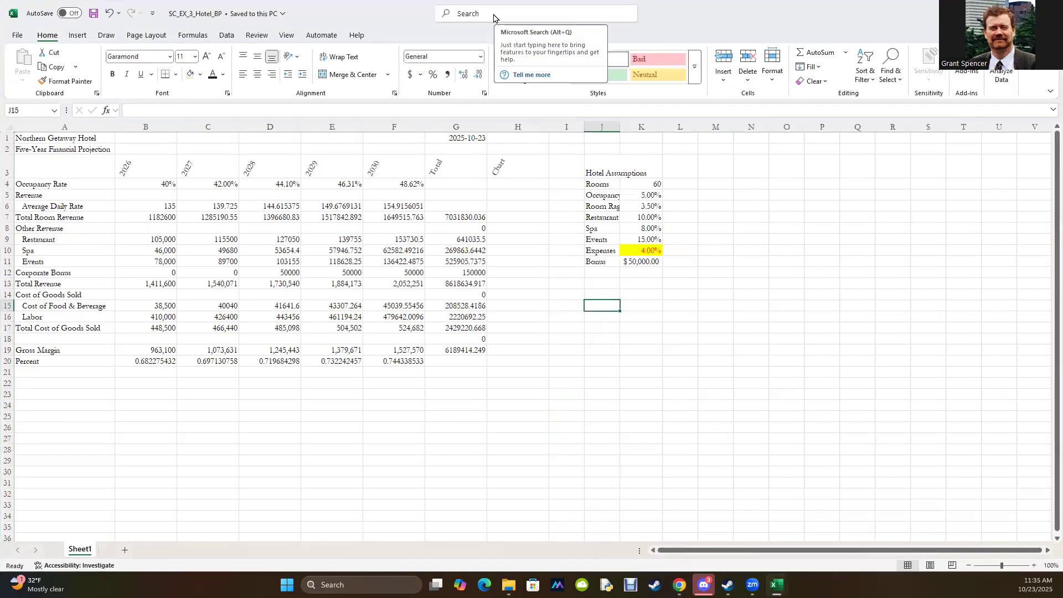
{"action": "left_click", "coordinate": [75, 38]}
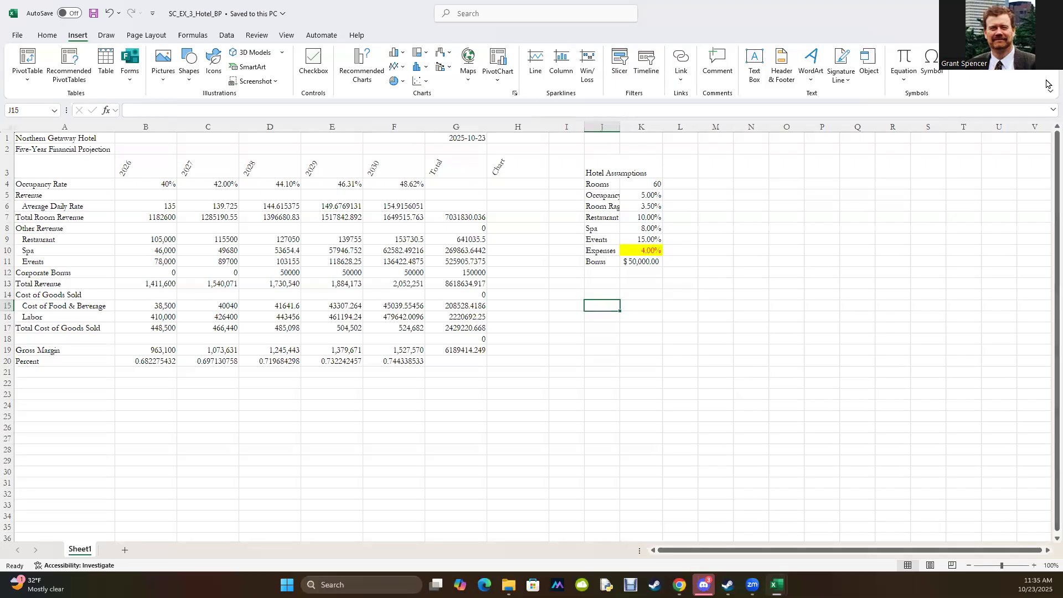
{"action": "left_click", "coordinate": [1022, 12]}
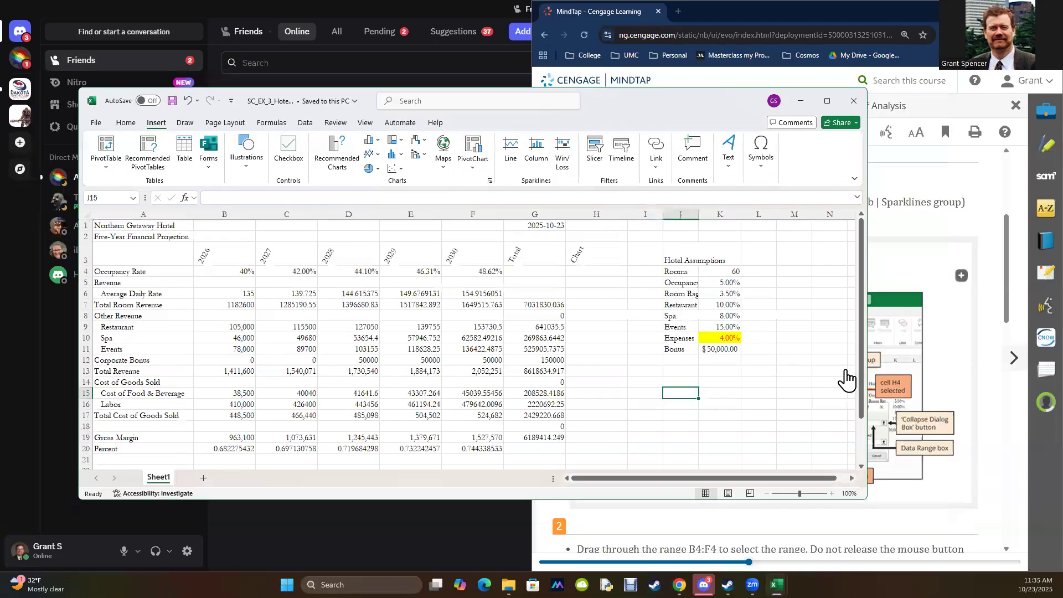
{"action": "key", "text": "super+Left"}
{"action": "scroll", "coordinate": [850, 378], "scroll_direction": "down", "scroll_amount": 6}
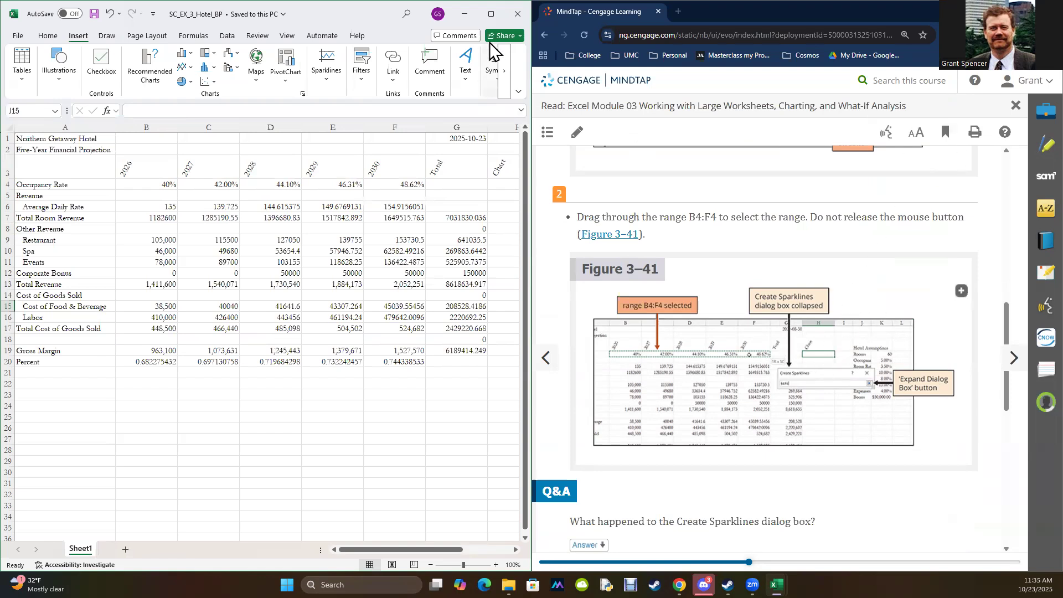
- Maximize the workbook window and insert a line sparkline in H4 from the data range B4:F4
{"action": "left_click", "coordinate": [490, 13]}
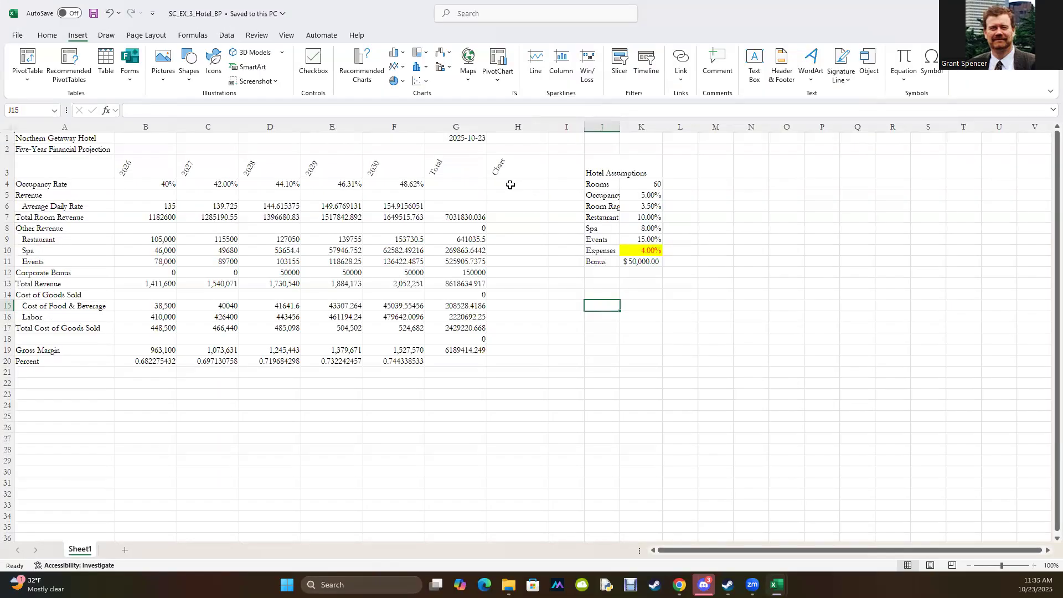
{"action": "left_click", "coordinate": [510, 184]}
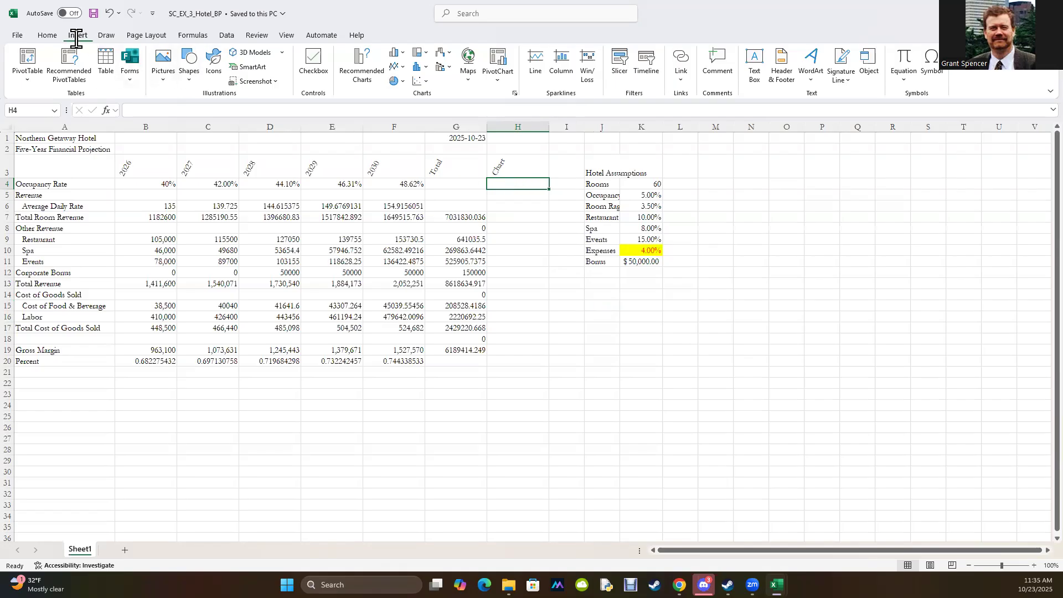
{"action": "left_click", "coordinate": [536, 56]}
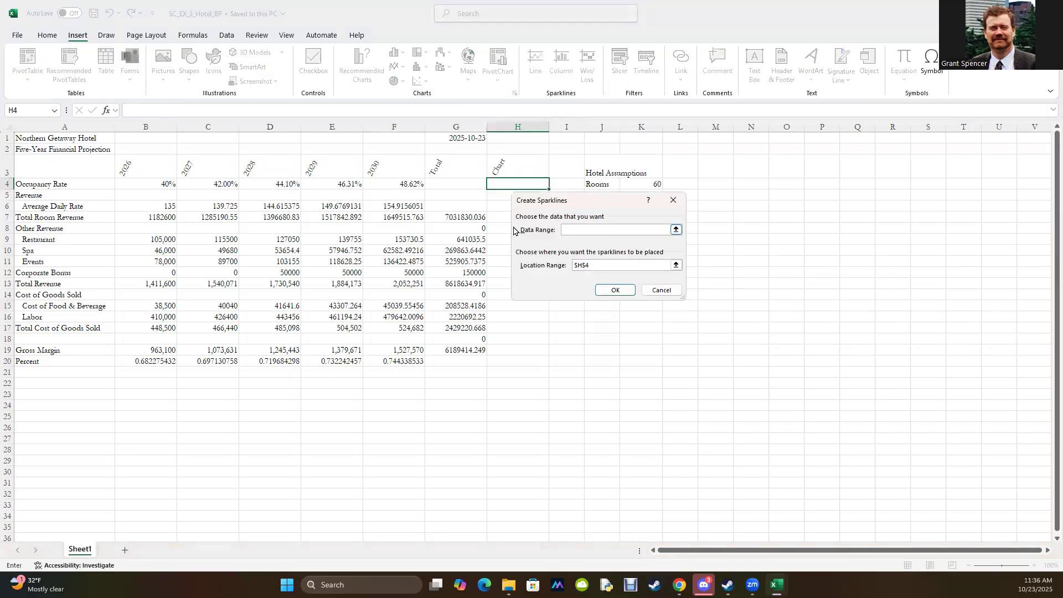
{"action": "left_click_drag", "start_coordinate": [158, 184], "coordinate": [406, 184]}
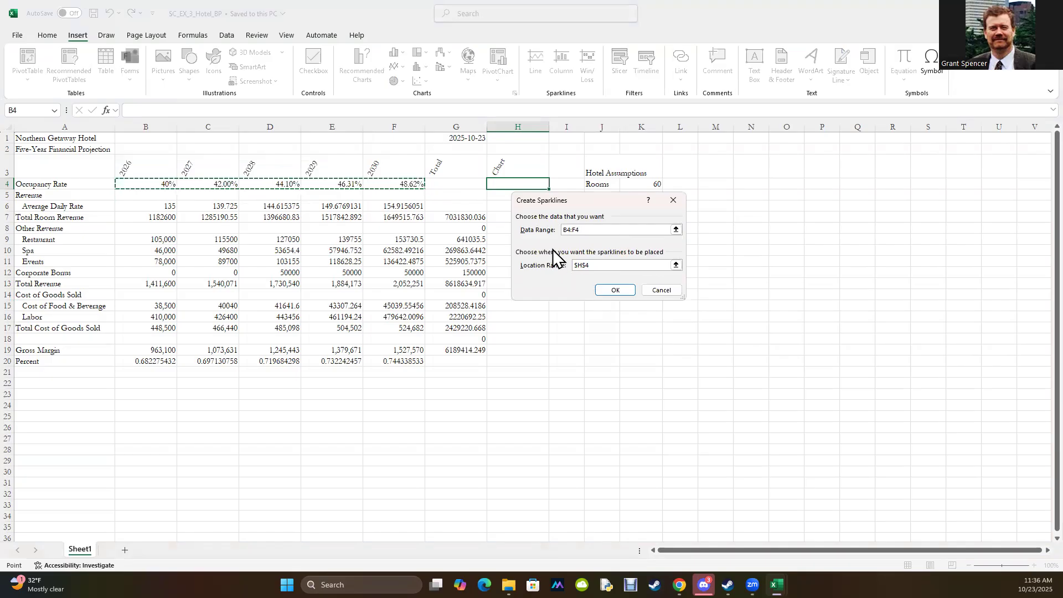
{"action": "left_click", "coordinate": [613, 292]}
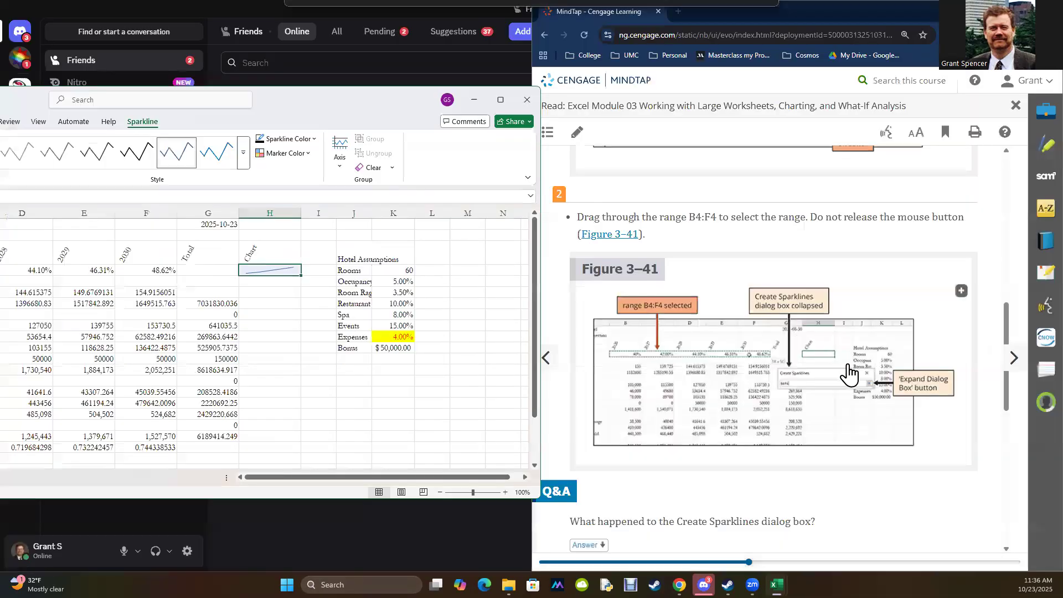
- Review Figure 3–42 in the reading and advance to the EX 3-7b instructions on changing and copying the sparkline style
{"action": "scroll", "coordinate": [849, 371], "scroll_direction": "down", "scroll_amount": 5}
{"action": "scroll", "coordinate": [848, 374], "scroll_direction": "down", "scroll_amount": 2}
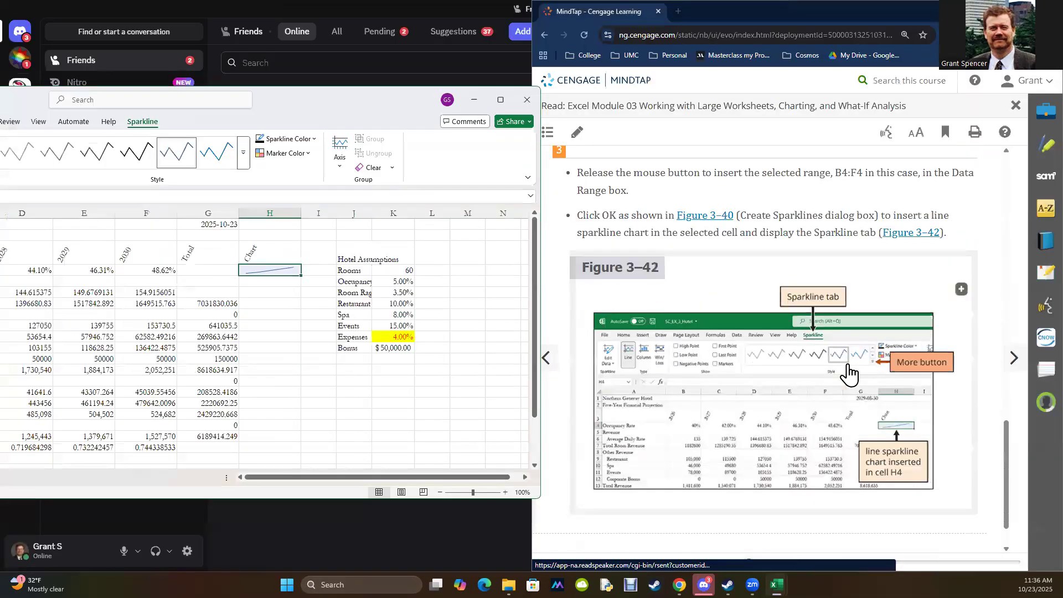
{"action": "scroll", "coordinate": [848, 371], "scroll_direction": "down", "scroll_amount": 1}
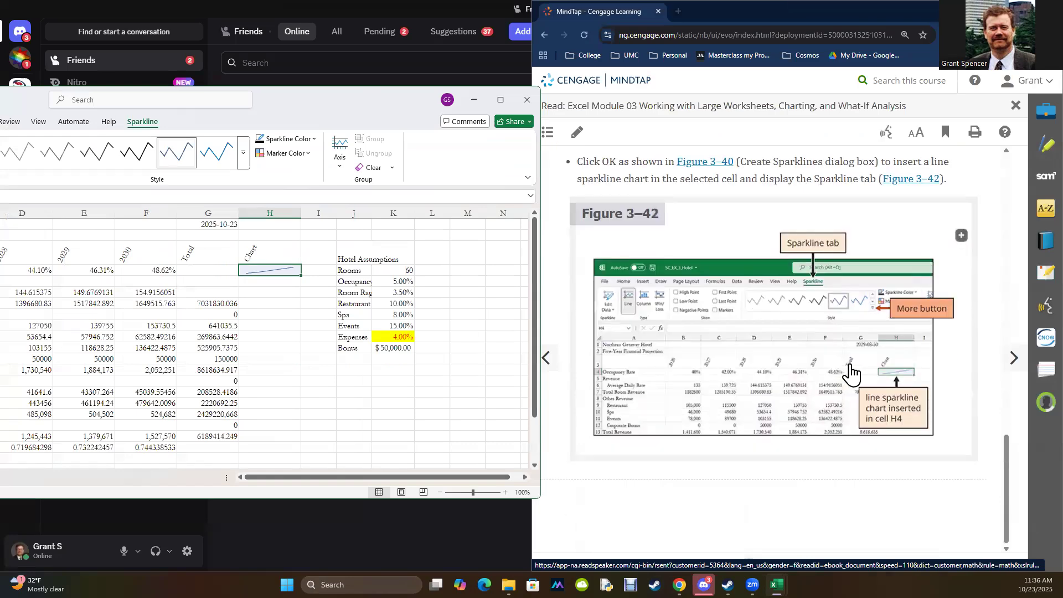
{"action": "left_click", "coordinate": [1012, 358]}
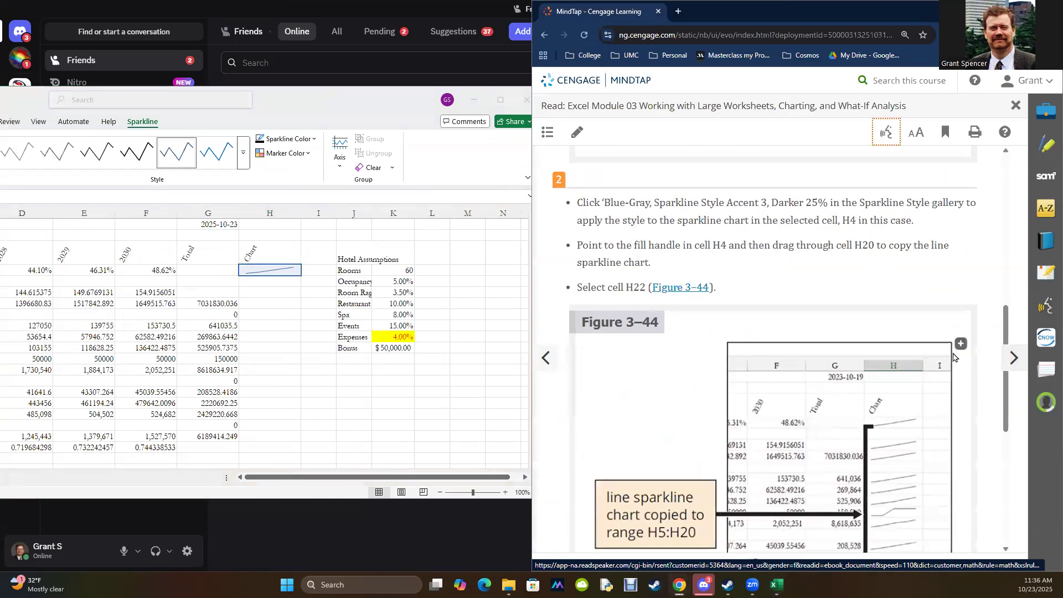
{"action": "scroll", "coordinate": [929, 396], "scroll_direction": "down", "scroll_amount": 5}
{"action": "scroll", "coordinate": [927, 393], "scroll_direction": "up", "scroll_amount": 5}
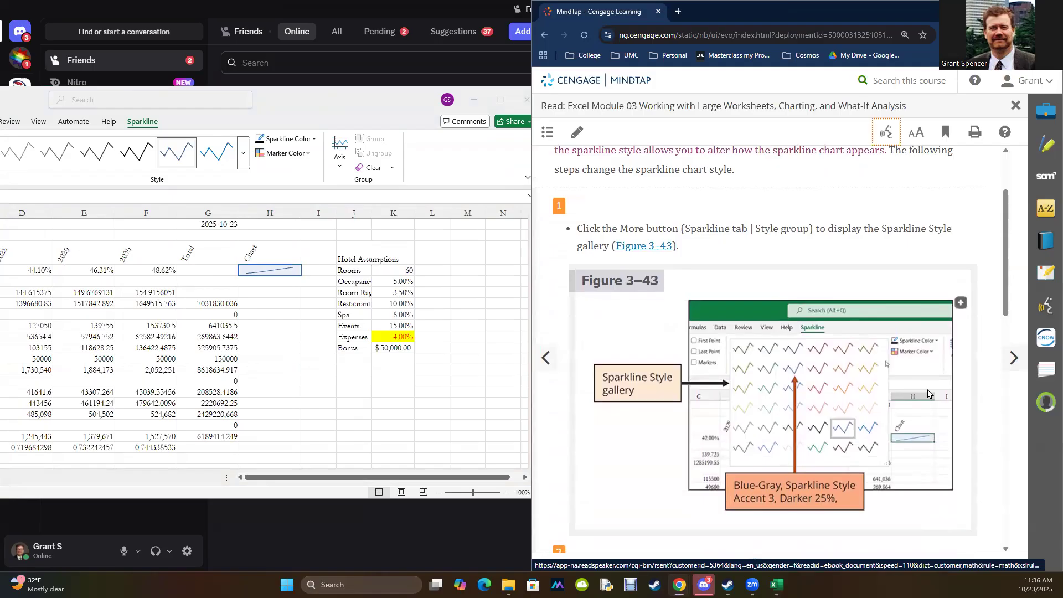
- Place the workbook beside the reading and apply the Blue-Gray, Sparkline Style Accent 3, Darker 25% style to the H4 sparkline
{"action": "left_click_drag", "start_coordinate": [405, 100], "coordinate": [1, 118]}
{"action": "left_click_drag", "start_coordinate": [401, 551], "coordinate": [485, 550]}
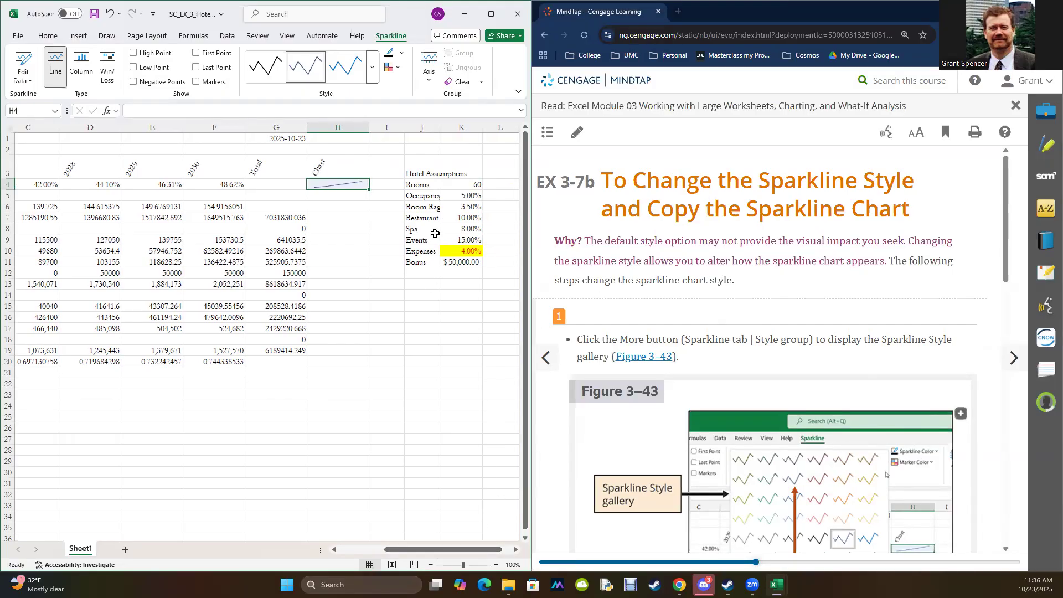
{"action": "left_click", "coordinate": [373, 67]}
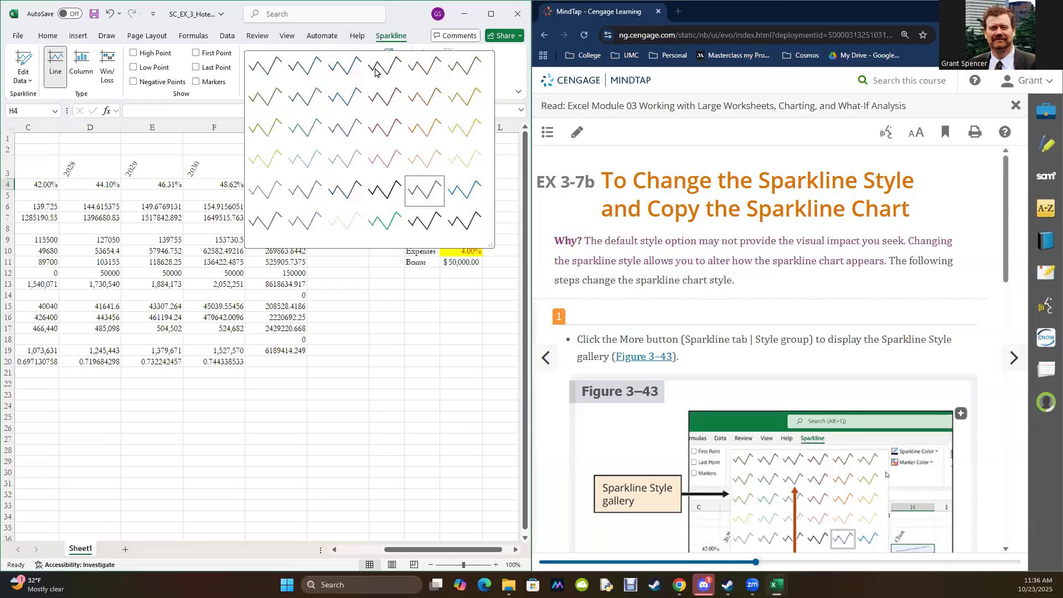
{"action": "left_click", "coordinate": [271, 97]}
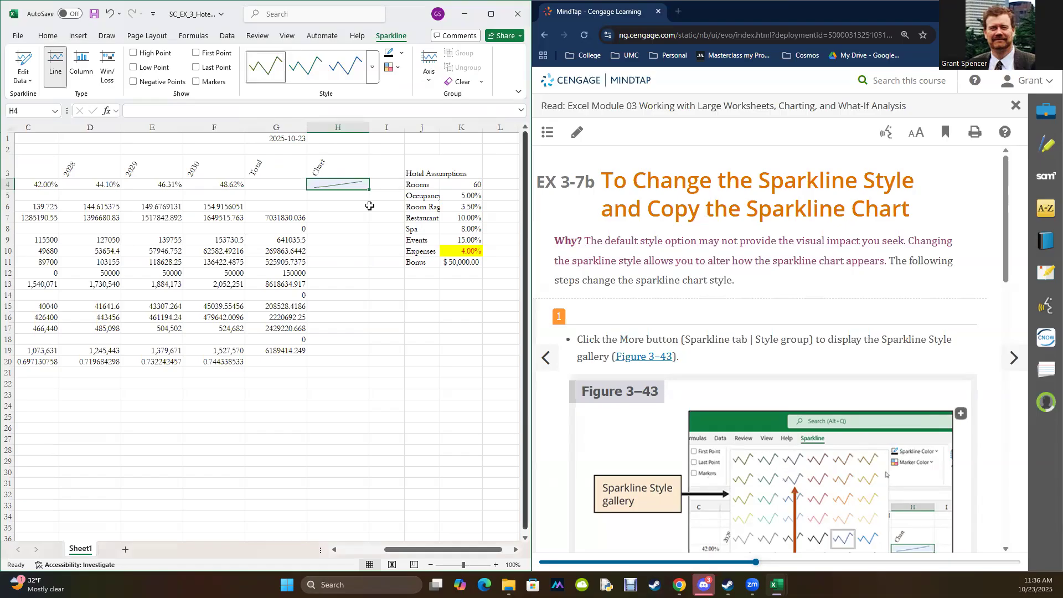
{"action": "left_click", "coordinate": [372, 67]}
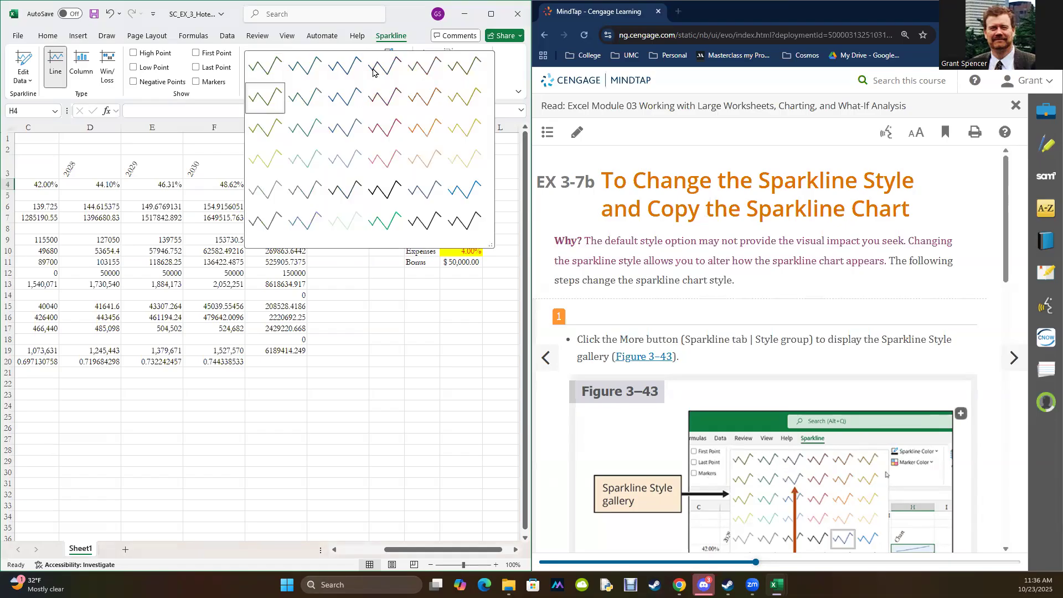
{"action": "left_click", "coordinate": [340, 95]}
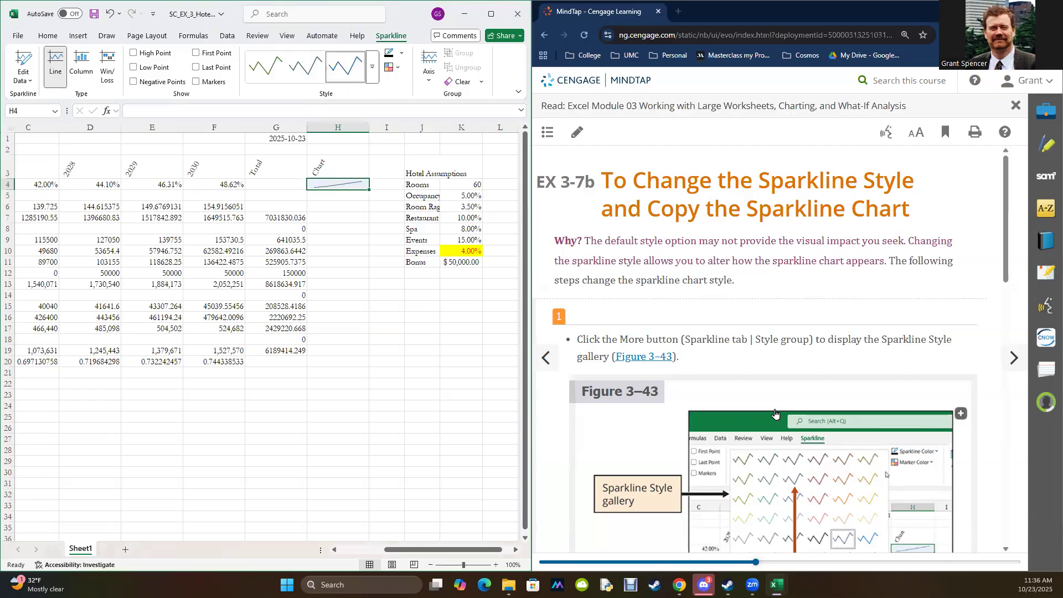
{"action": "scroll", "coordinate": [740, 416], "scroll_direction": "down", "scroll_amount": 5}
{"action": "scroll", "coordinate": [774, 410], "scroll_direction": "up", "scroll_amount": 2}
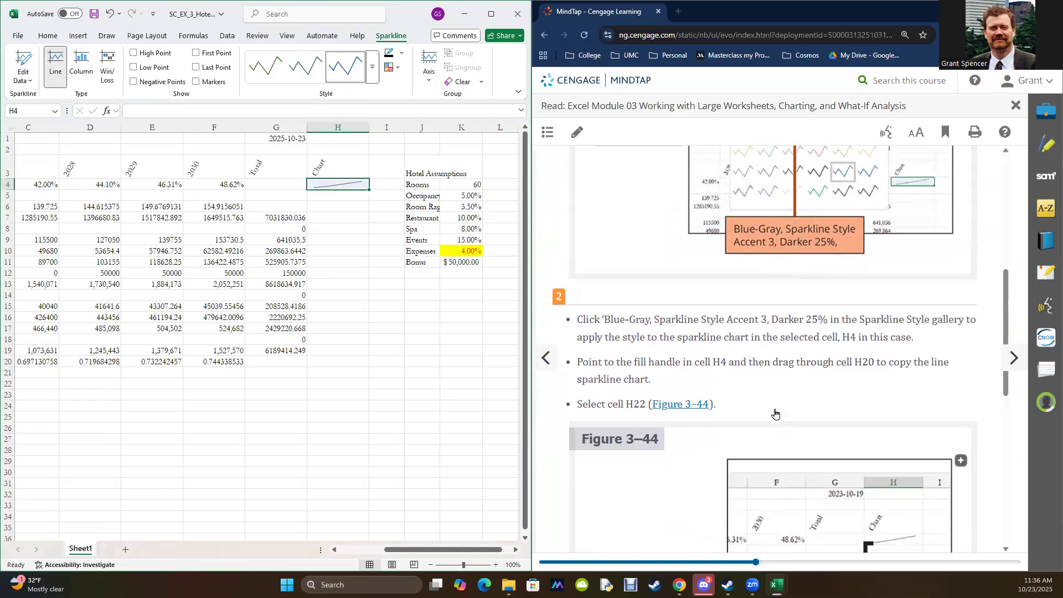
{"action": "left_click", "coordinate": [372, 67]}
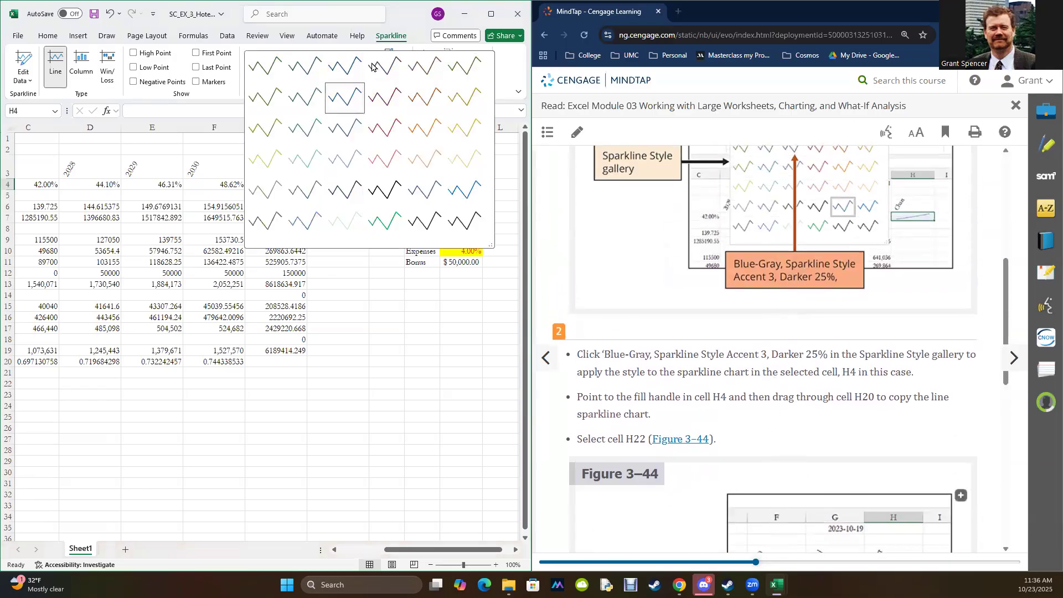
{"action": "left_click", "coordinate": [342, 104]}
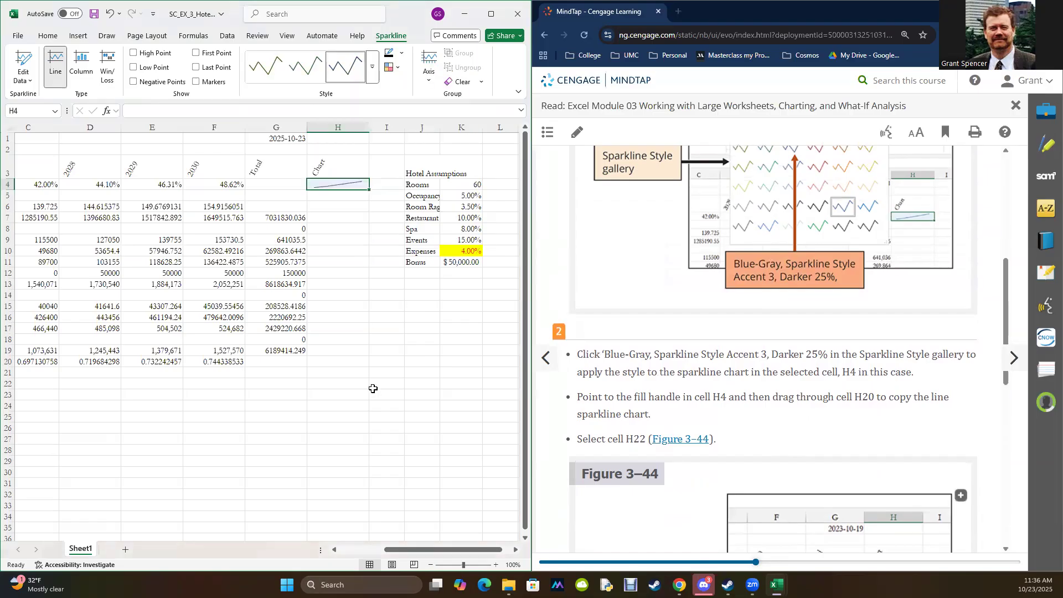
- Copy the H4 sparkline down through H19 with the fill handle and select cell H23
{"action": "scroll", "coordinate": [764, 372], "scroll_direction": "down", "scroll_amount": 2}
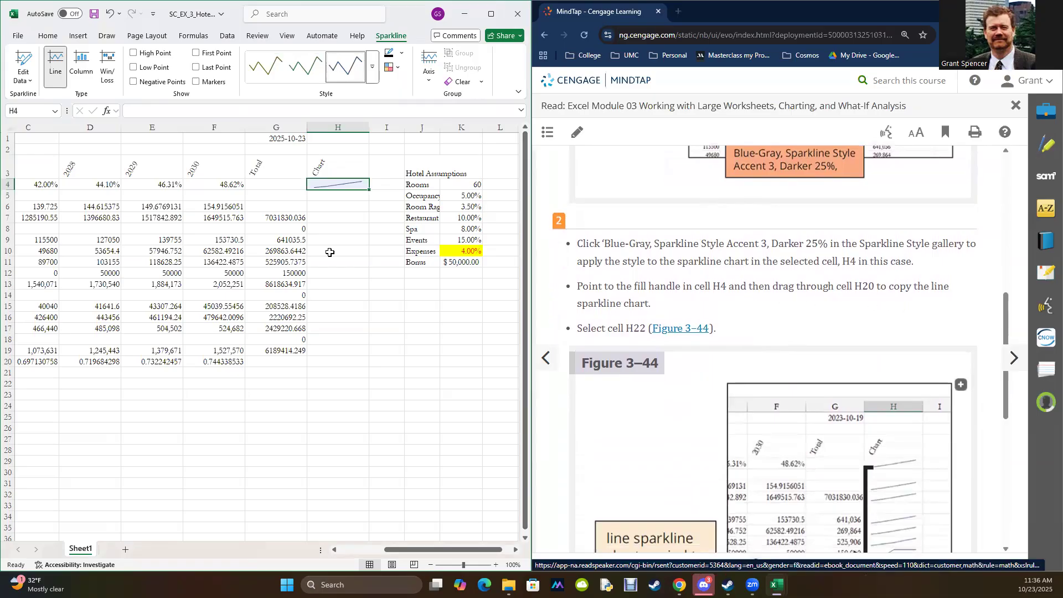
{"action": "left_click_drag", "start_coordinate": [367, 188], "coordinate": [371, 354]}
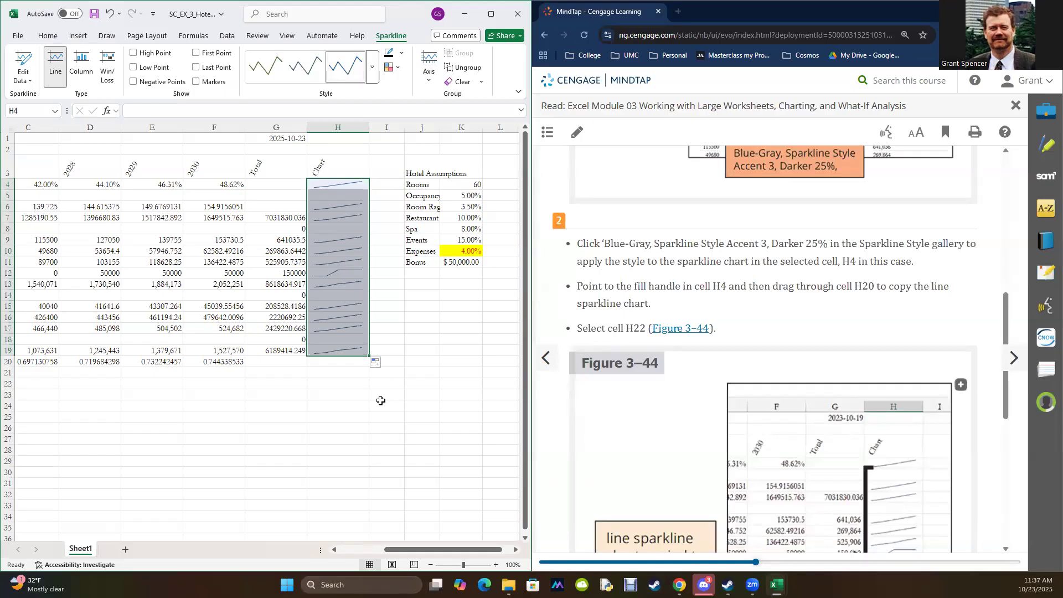
{"action": "left_click_drag", "start_coordinate": [50, 337], "coordinate": [307, 339]}
{"action": "left_click", "coordinate": [326, 395]}
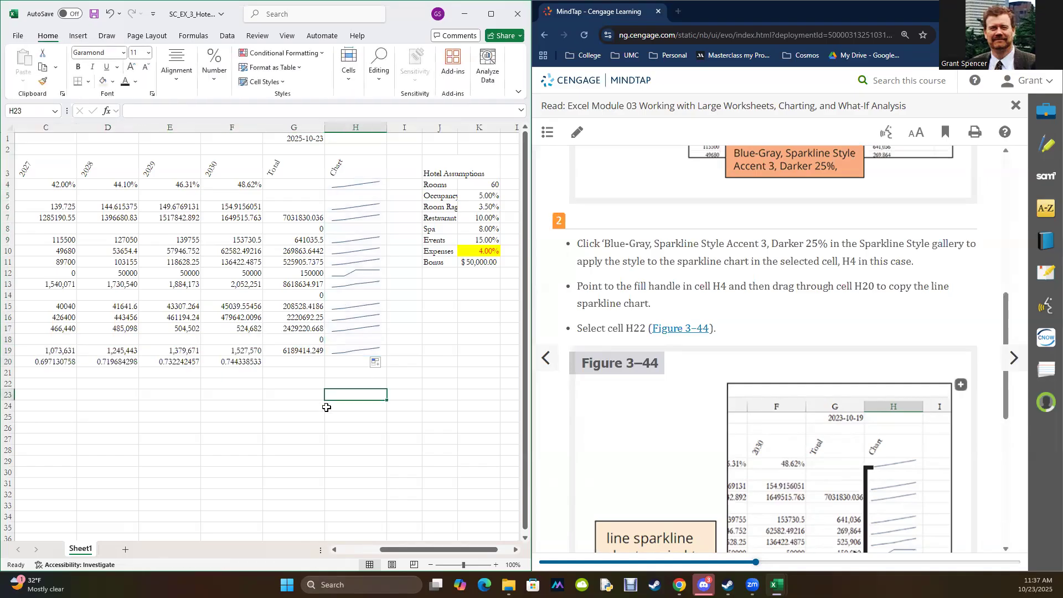
- Delete the unneeded zero totals in G8, G14 and G18, and select cell H27
{"action": "left_click", "coordinate": [306, 227]}
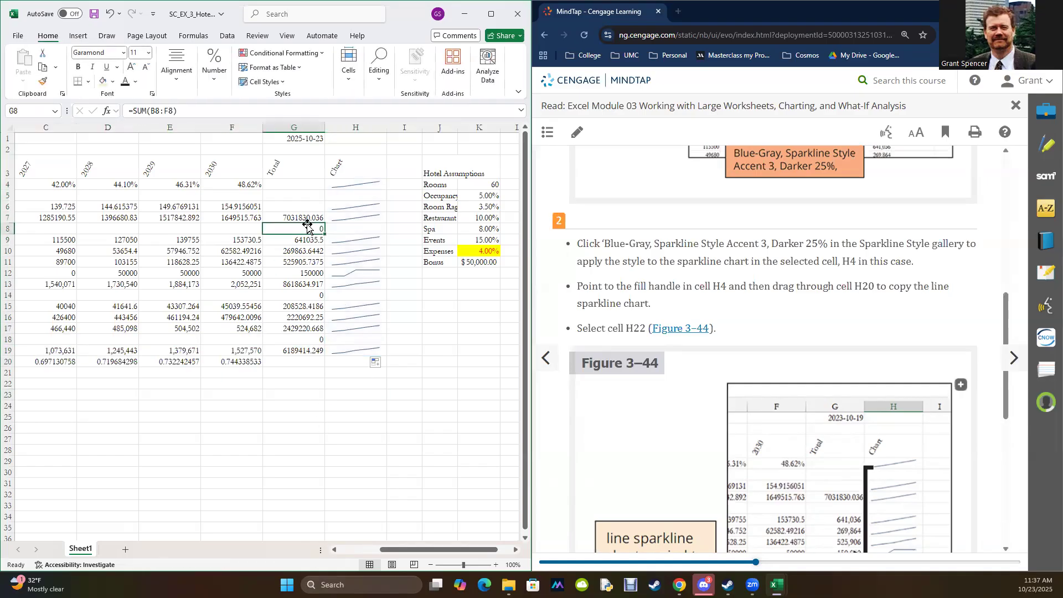
{"action": "key", "text": "Delete"}
{"action": "left_click", "coordinate": [312, 293]}
{"action": "key", "text": "Delete"}
{"action": "left_click", "coordinate": [312, 337]}
{"action": "key", "text": "Delete"}
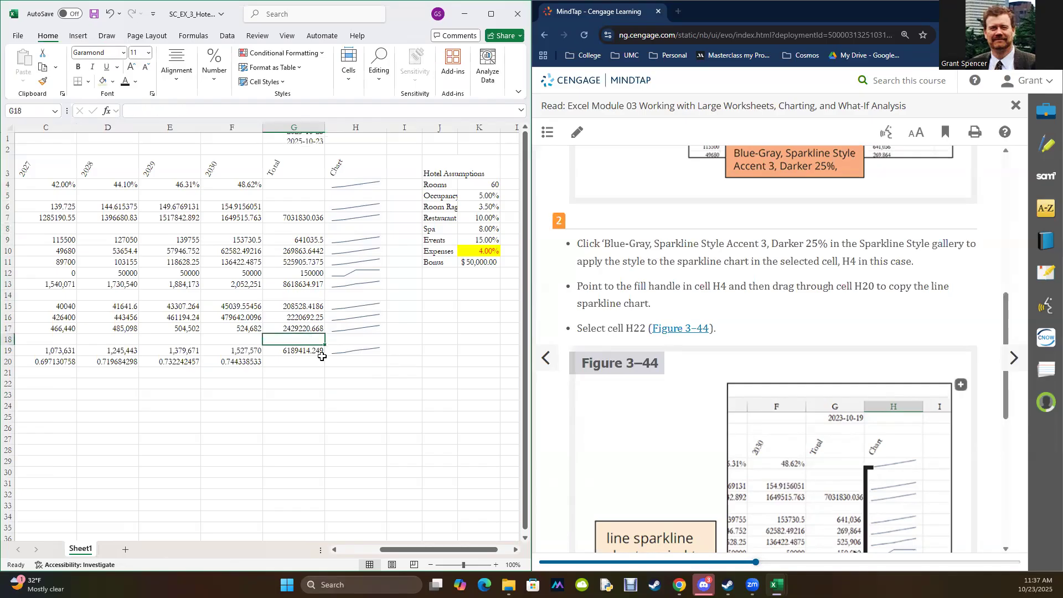
{"action": "left_click", "coordinate": [362, 441]}
- Compare the sparklines with Figure 3–44, advance the reading to EX 3-7c and review instruction 1 with Figure 3–45
{"action": "scroll", "coordinate": [755, 369], "scroll_direction": "down", "scroll_amount": 4}
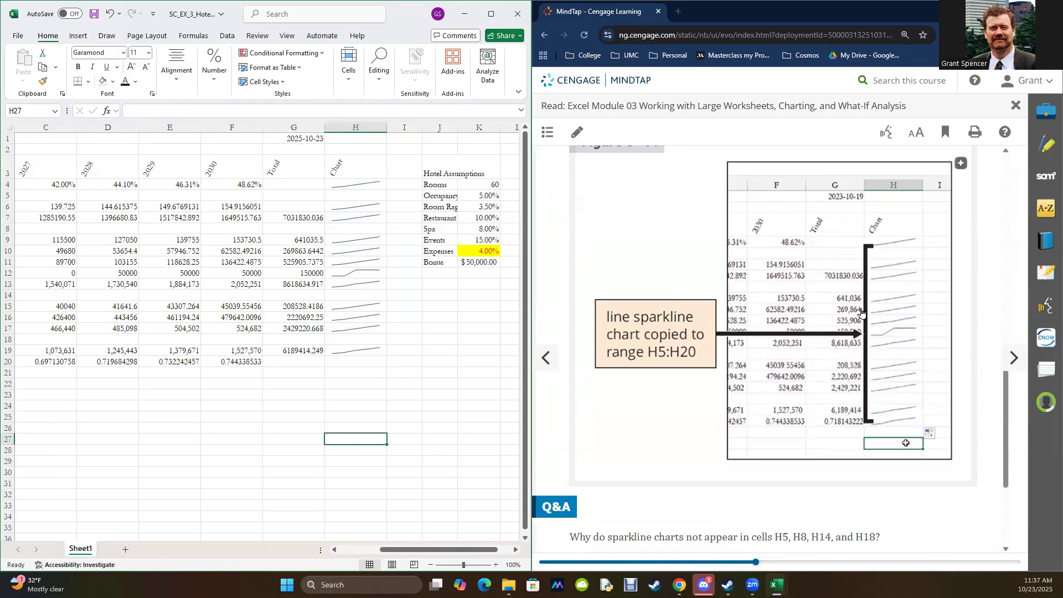
{"action": "scroll", "coordinate": [813, 398], "scroll_direction": "down", "scroll_amount": 3}
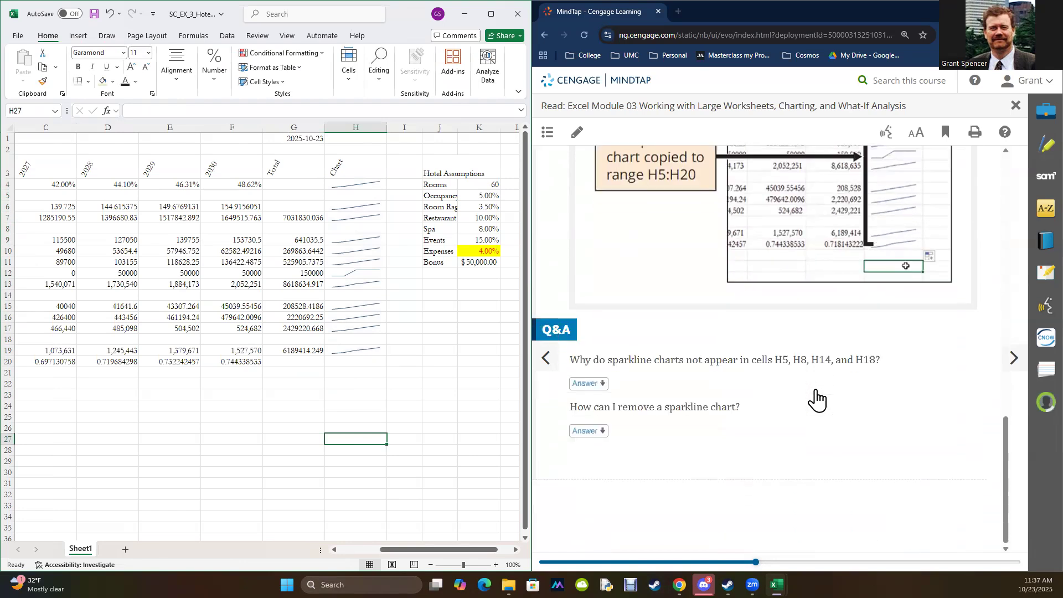
{"action": "left_click", "coordinate": [1012, 358]}
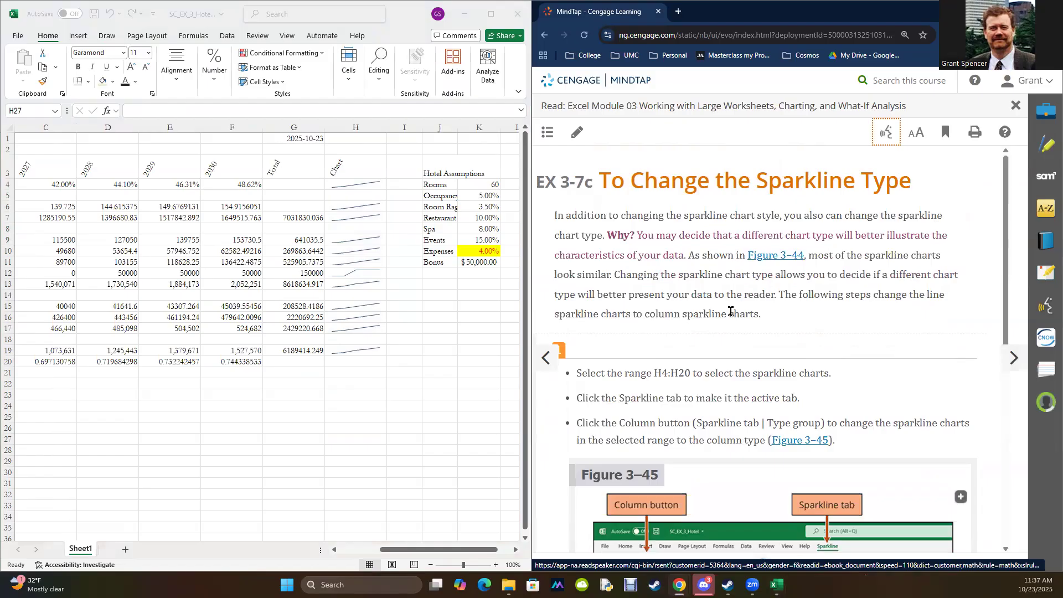
{"action": "scroll", "coordinate": [730, 311], "scroll_direction": "down", "scroll_amount": 4}
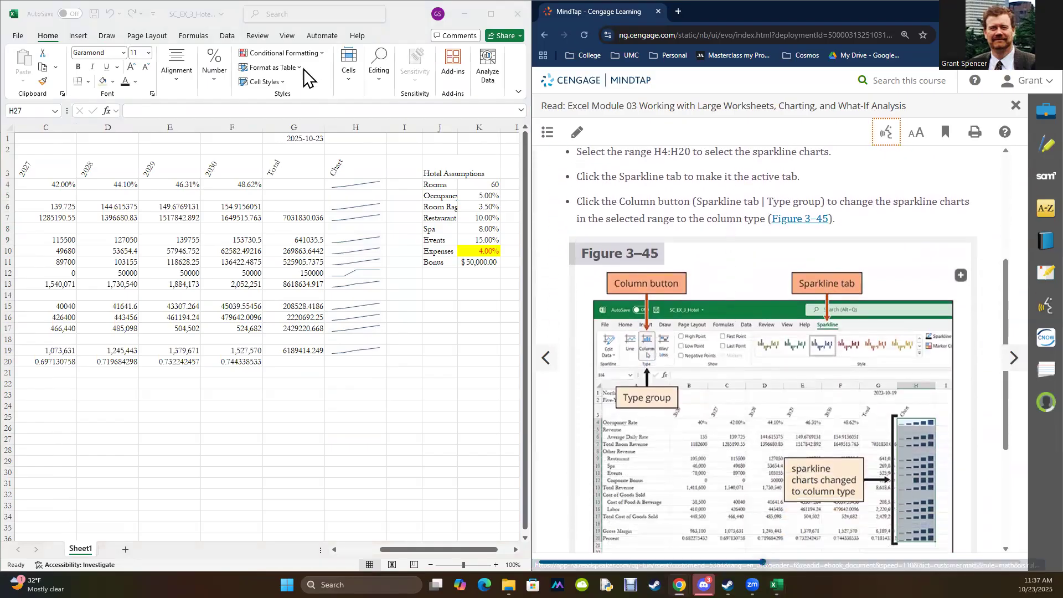
- Maximize the workbook window and change the sparkline group in H4:H19 to the Column type
{"action": "left_click", "coordinate": [489, 10]}
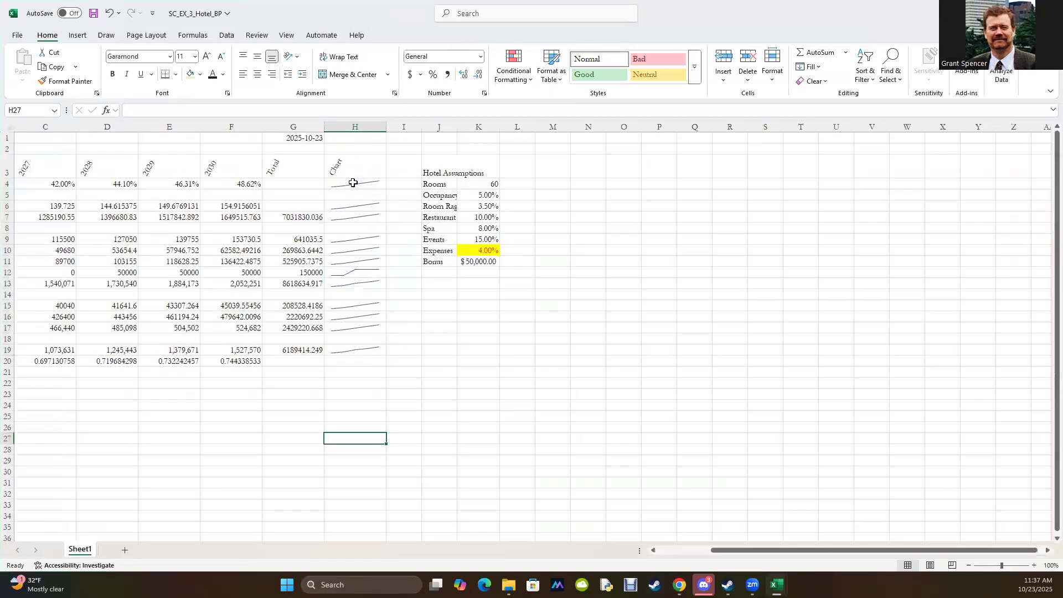
{"action": "left_click", "coordinate": [353, 182]}
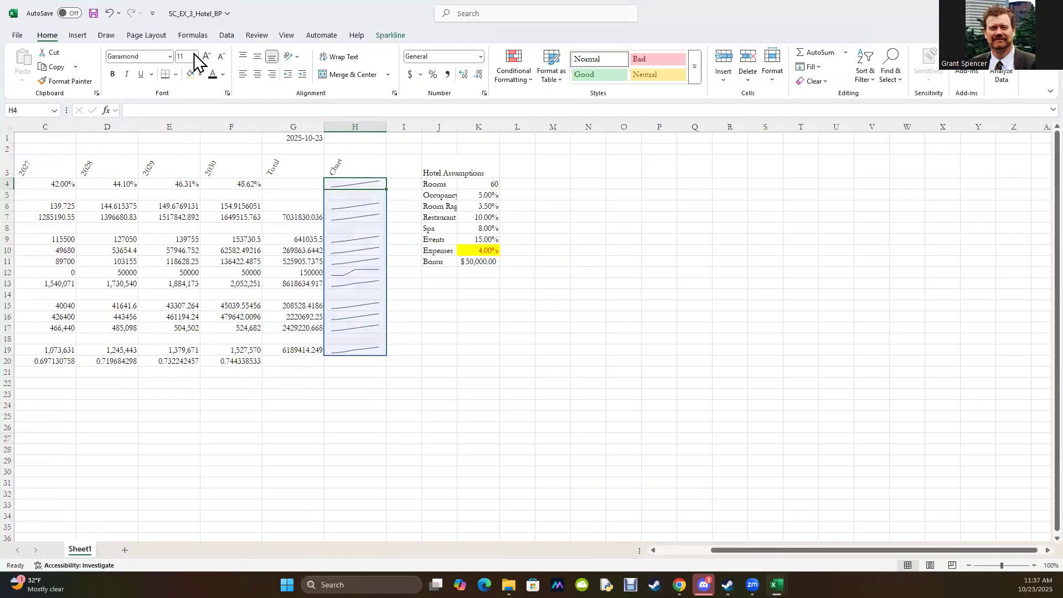
{"action": "left_click", "coordinate": [391, 36]}
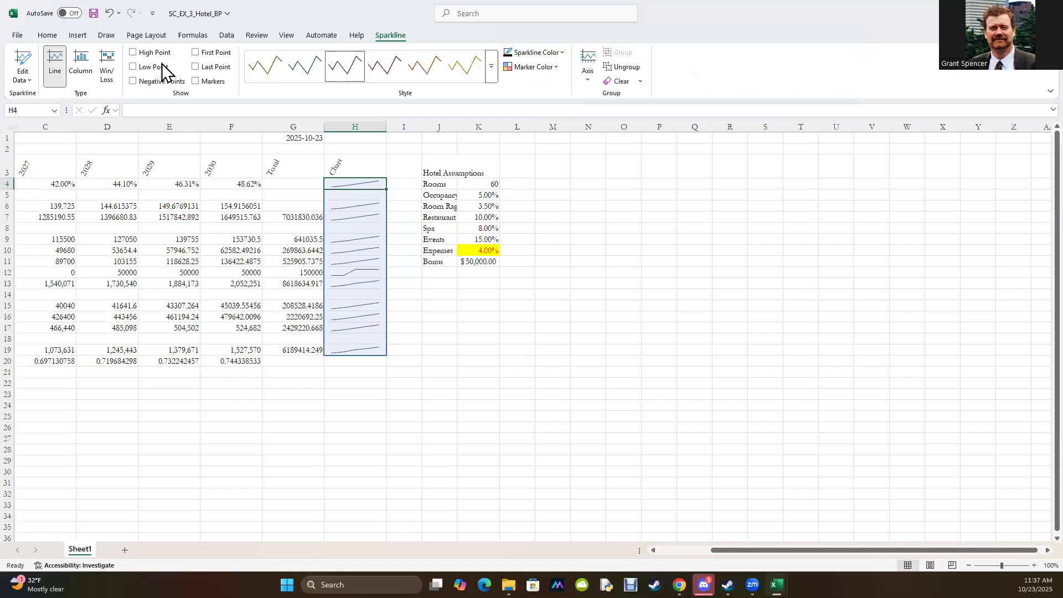
{"action": "left_click", "coordinate": [79, 57]}
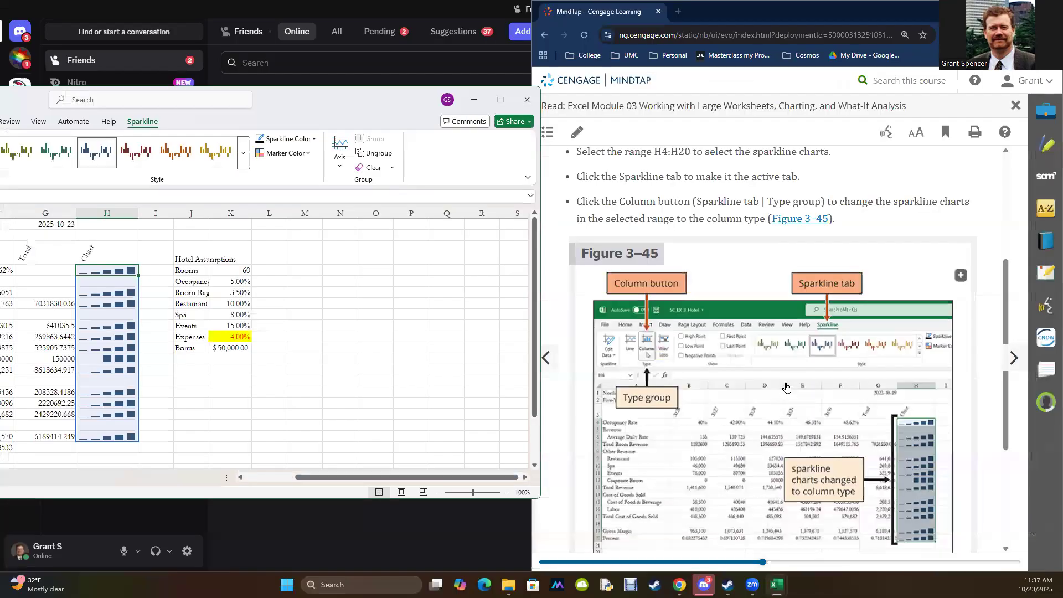
- Review the final EX 3-7c instruction and advance the reading past EX 3-7d to EX 3-8 on formatting the worksheet
{"action": "scroll", "coordinate": [786, 385], "scroll_direction": "down", "scroll_amount": 3}
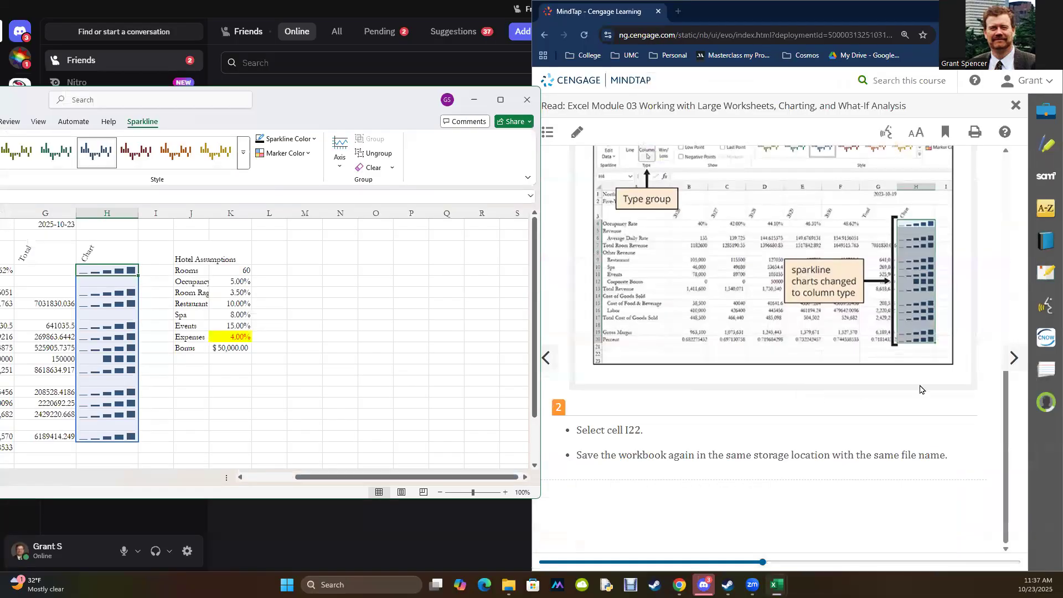
{"action": "left_click", "coordinate": [1009, 363]}
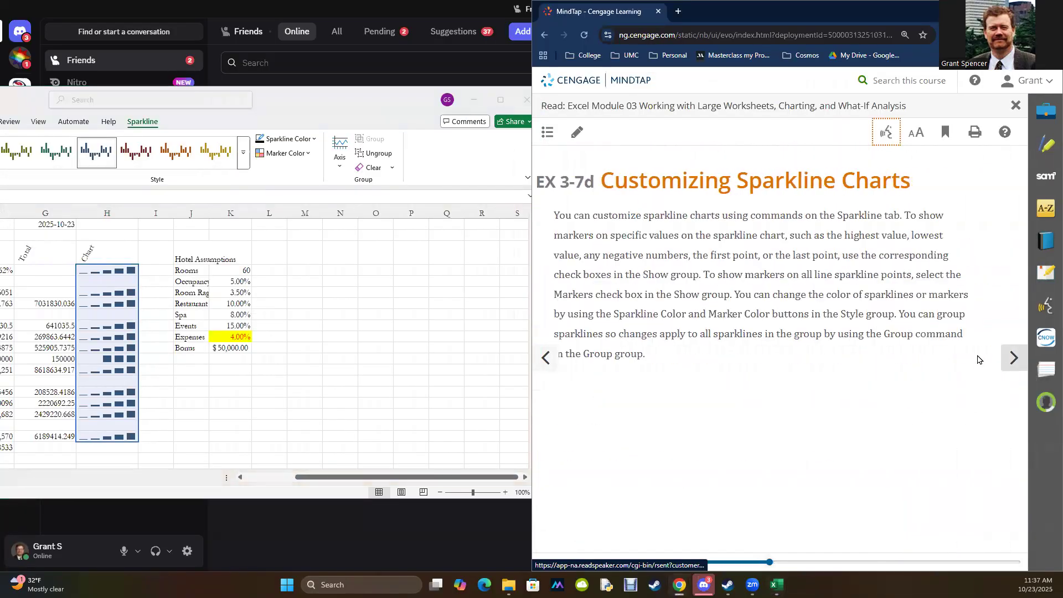
{"action": "left_click", "coordinate": [1018, 358]}
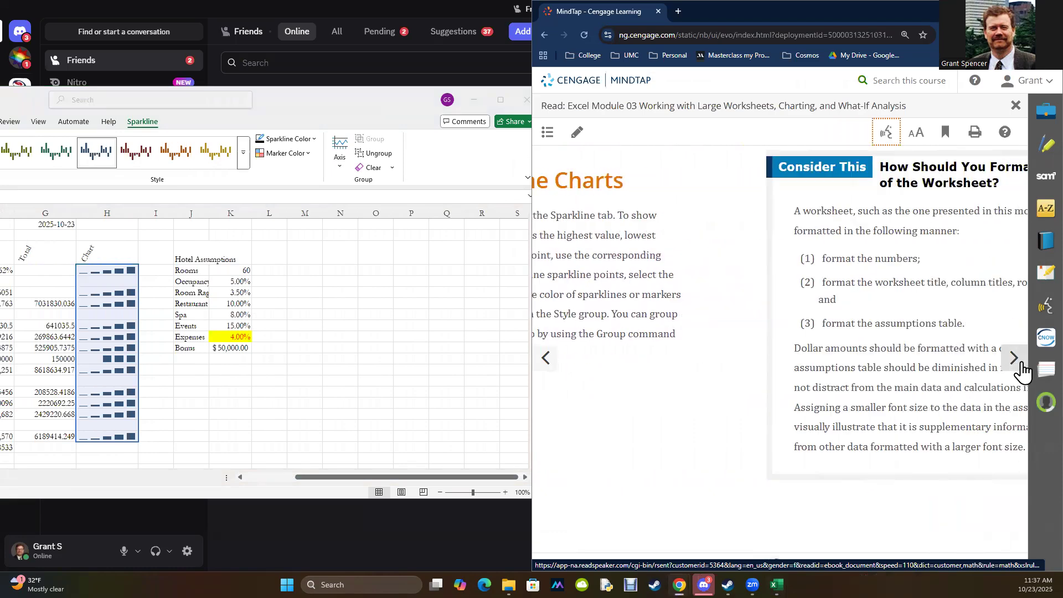
{"action": "left_click", "coordinate": [1018, 360]}
{"action": "scroll", "coordinate": [939, 366], "scroll_direction": "down", "scroll_amount": 3}
{"action": "scroll", "coordinate": [940, 363], "scroll_direction": "up", "scroll_amount": 3}
{"action": "left_click", "coordinate": [547, 357]}
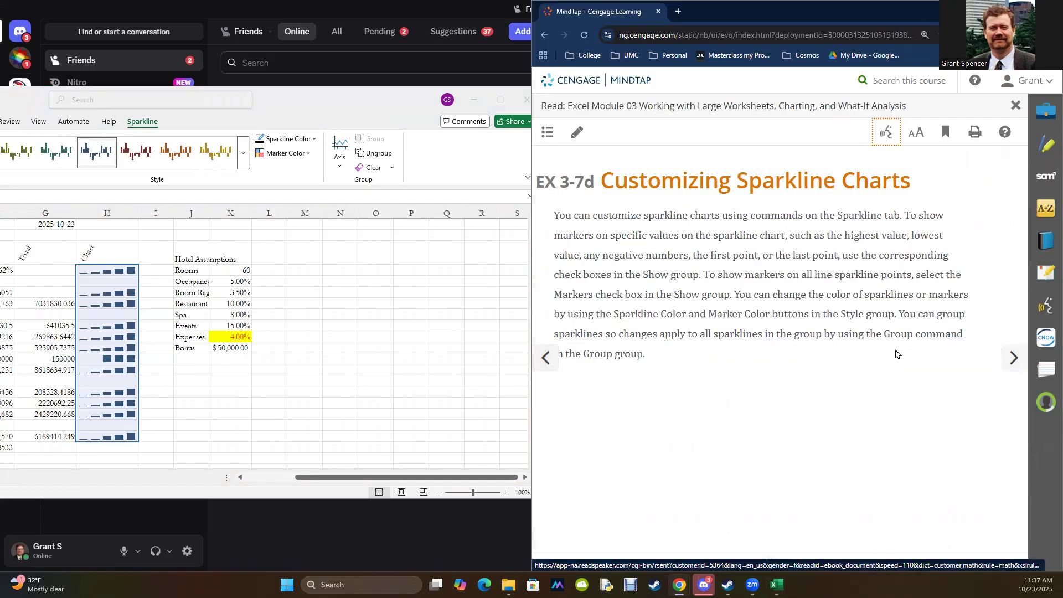
{"action": "left_click", "coordinate": [1015, 358]}
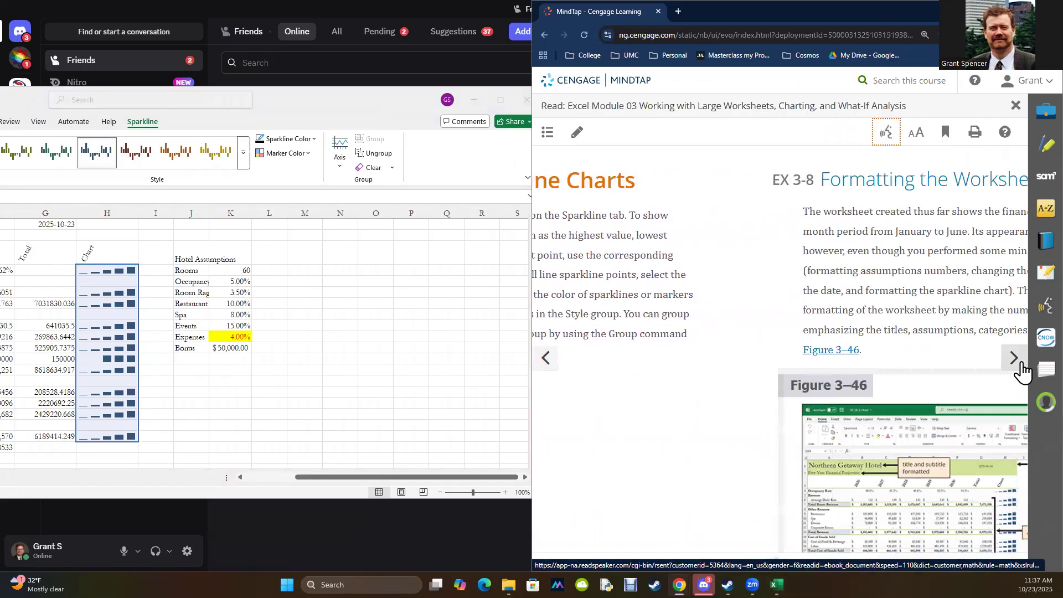
- Review the EX 3-8 introduction with Figure 3–46 and dock the workbook window so columns A to H show beside the reading
{"action": "scroll", "coordinate": [741, 363], "scroll_direction": "down", "scroll_amount": 3}
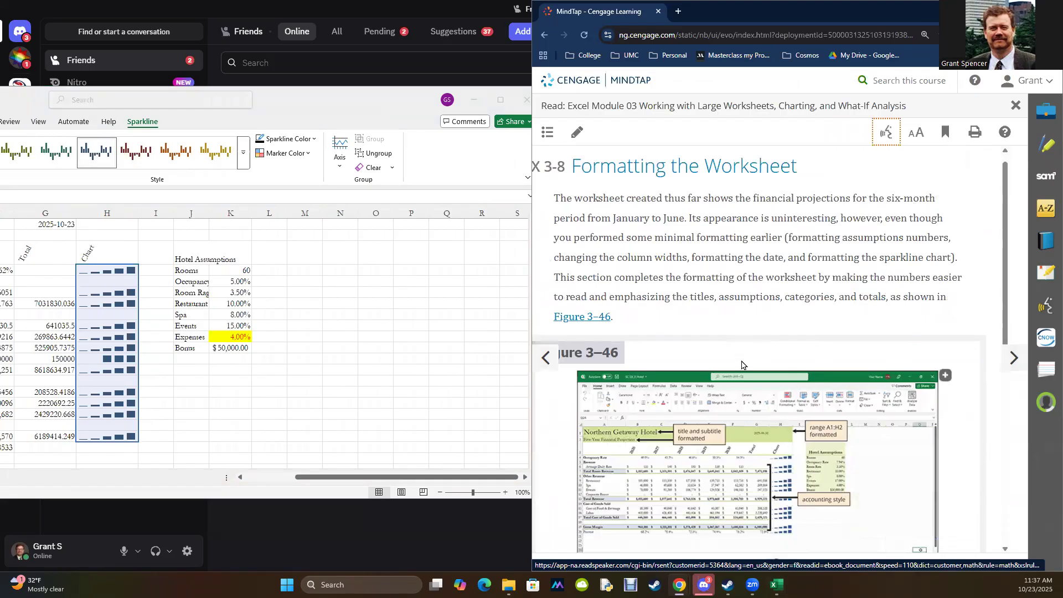
{"action": "scroll", "coordinate": [741, 363], "scroll_direction": "down", "scroll_amount": 2}
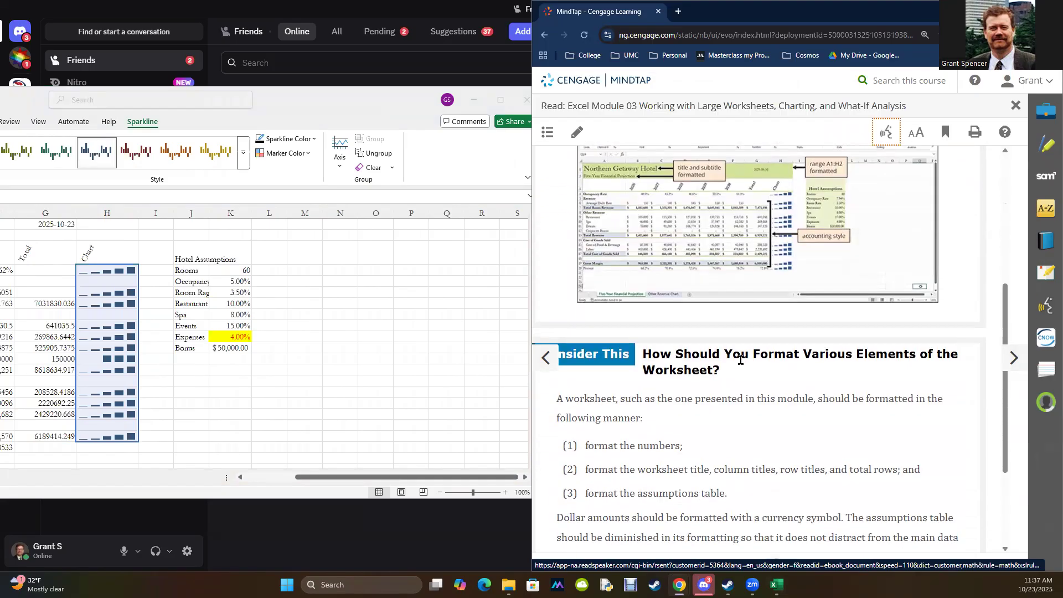
{"action": "left_click", "coordinate": [398, 98]}
{"action": "key", "text": "super+Left"}
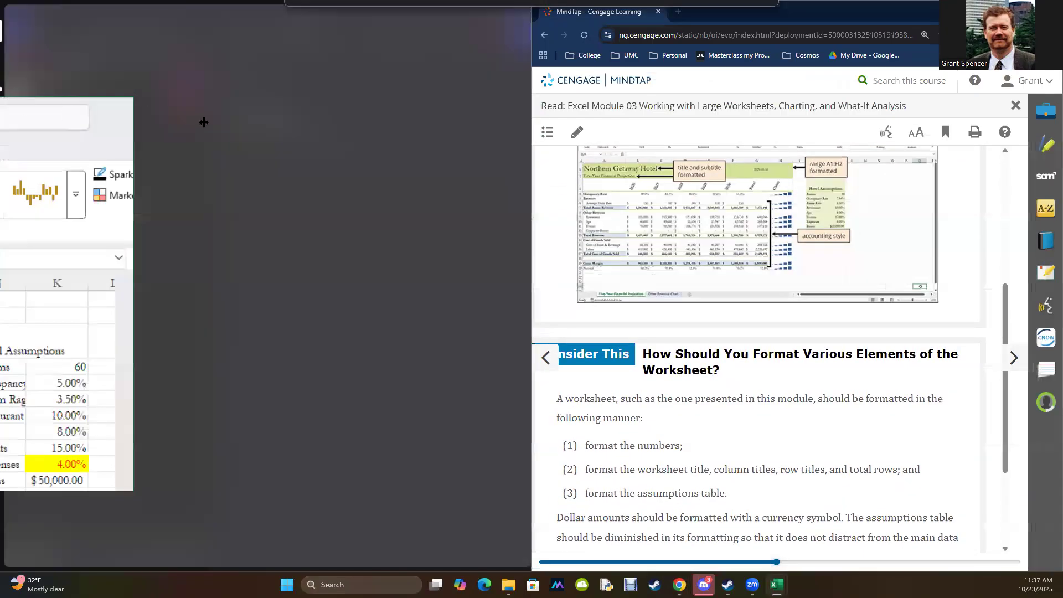
{"action": "left_click_drag", "start_coordinate": [432, 548], "coordinate": [331, 545]}
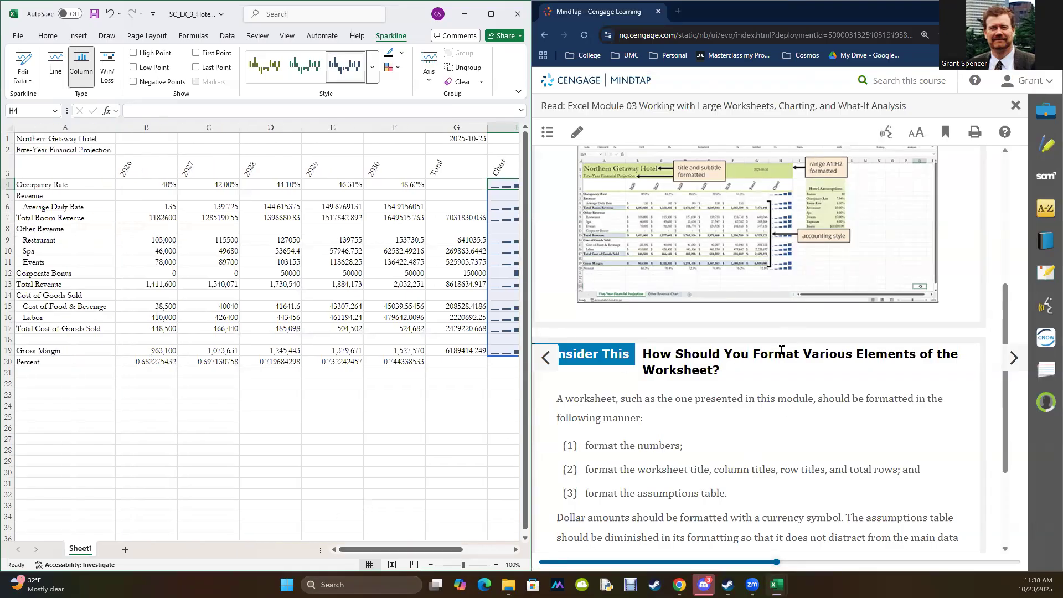
- Compare Figure 3–46 with the projection's number ranges B7:F19 and the Percent row
{"action": "scroll", "coordinate": [781, 350], "scroll_direction": "down", "scroll_amount": 3}
{"action": "scroll", "coordinate": [781, 349], "scroll_direction": "up", "scroll_amount": 6}
{"action": "scroll", "coordinate": [781, 349], "scroll_direction": "down", "scroll_amount": 4}
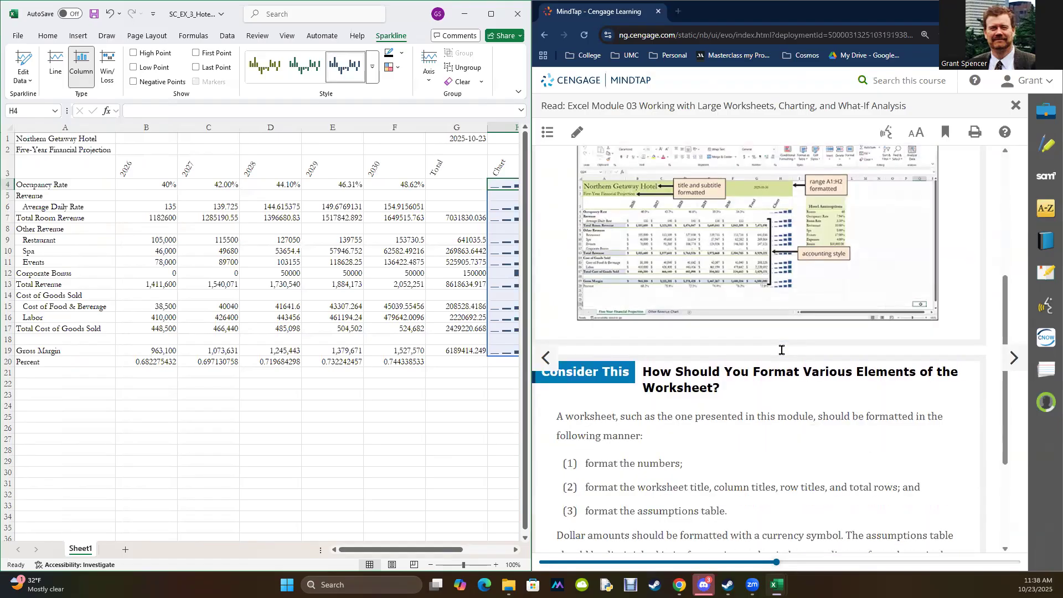
{"action": "scroll", "coordinate": [781, 349], "scroll_direction": "up", "scroll_amount": 2}
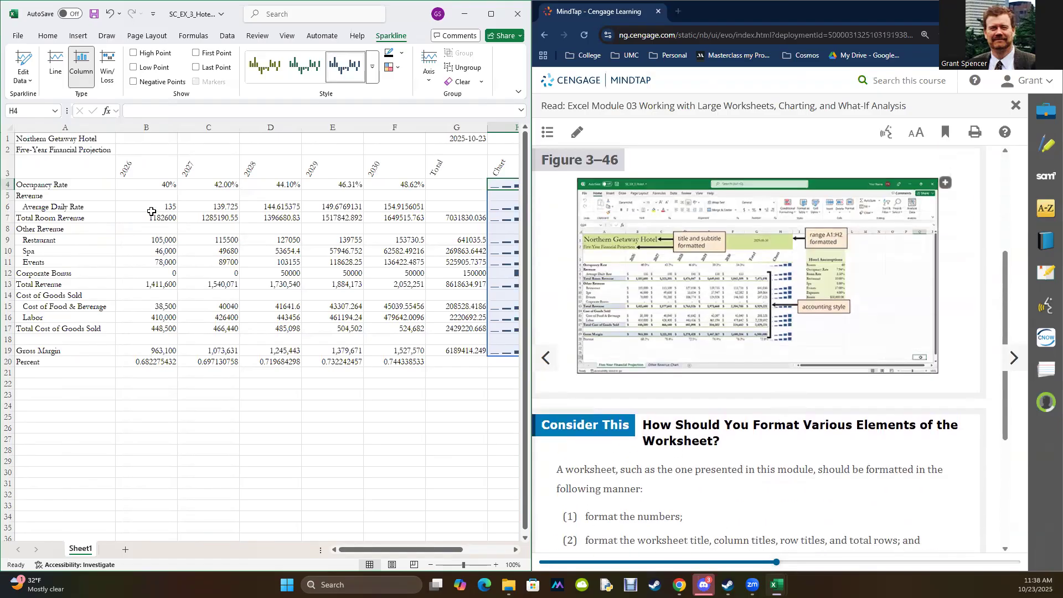
{"action": "left_click_drag", "start_coordinate": [151, 213], "coordinate": [393, 349]}
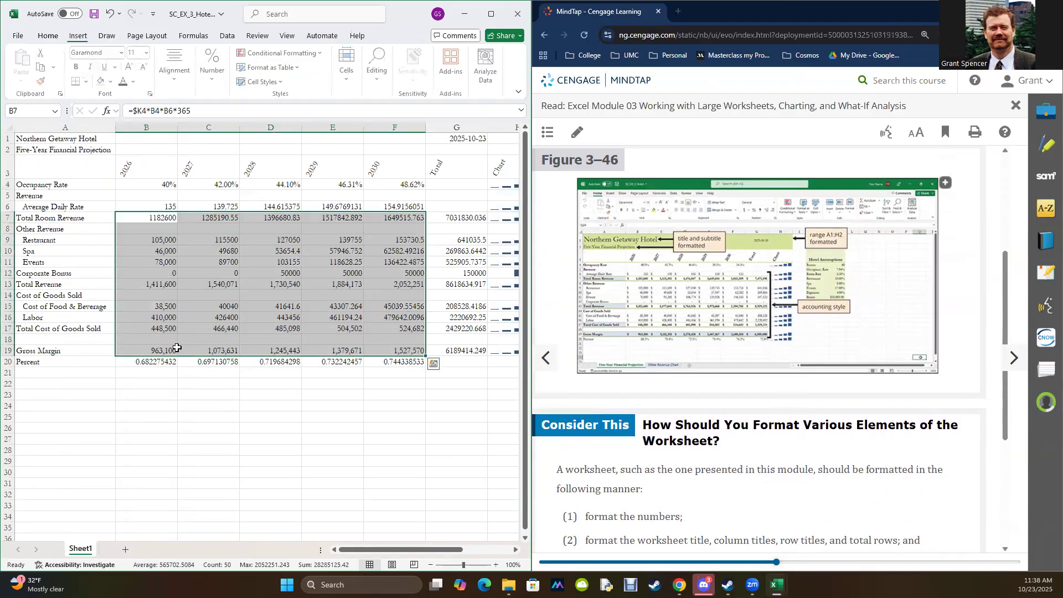
{"action": "left_click_drag", "start_coordinate": [135, 361], "coordinate": [369, 367]}
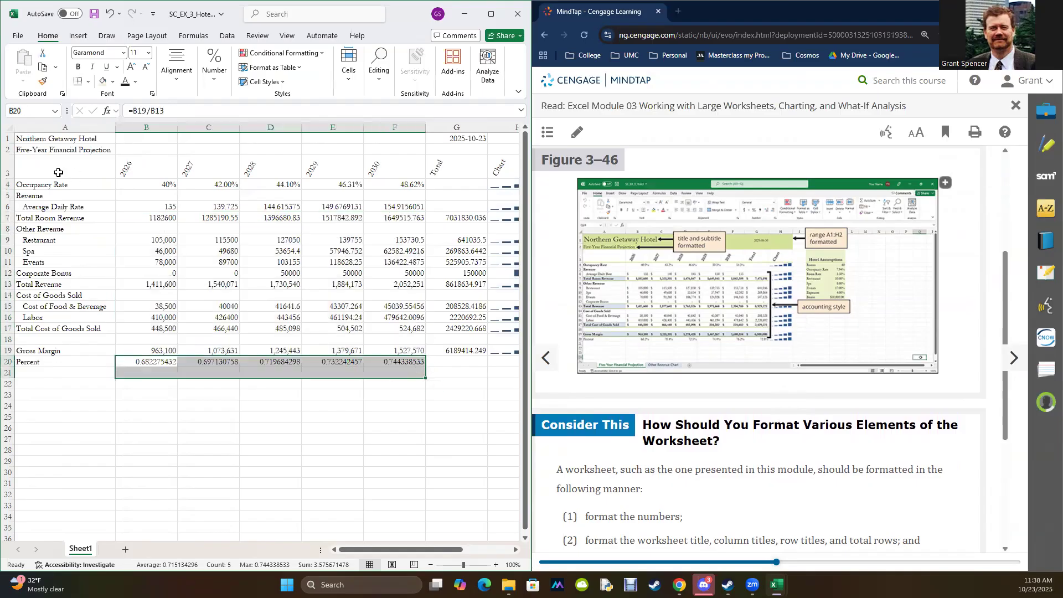
- Advance the reading past the Consider This guidance and review the percent style instruction with Figure 3–47
{"action": "mouse_move", "coordinate": [406, 550]}
{"action": "left_mouse_down"}
{"action": "mouse_move", "coordinate": [454, 557]}
{"action": "mouse_move", "coordinate": [392, 553]}
{"action": "left_mouse_up"}
{"action": "scroll", "coordinate": [908, 244], "scroll_direction": "down", "scroll_amount": 4}
{"action": "left_click", "coordinate": [1011, 360]}
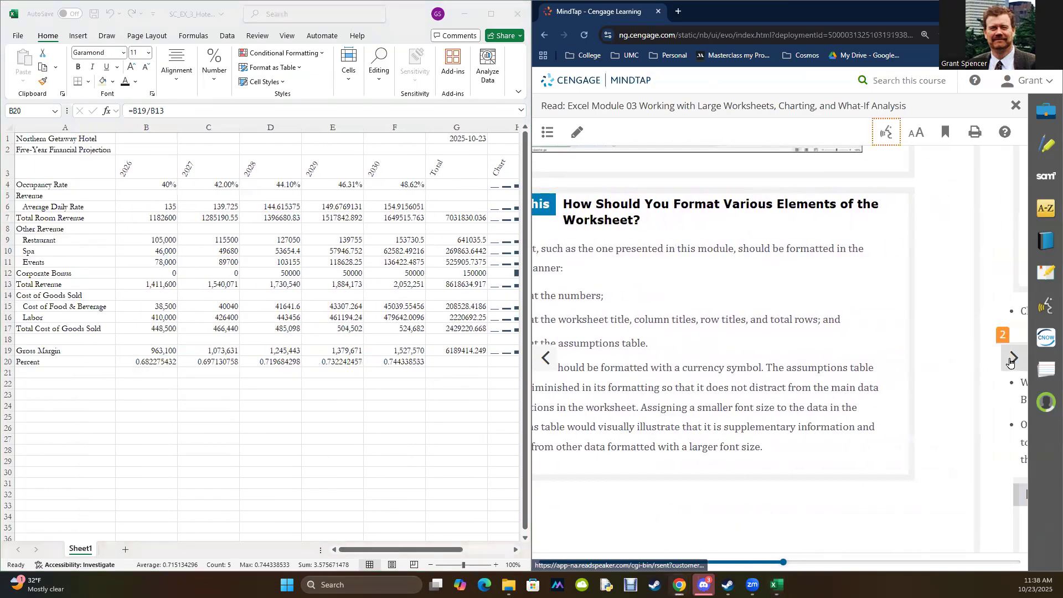
{"action": "scroll", "coordinate": [873, 318], "scroll_direction": "down", "scroll_amount": 3}
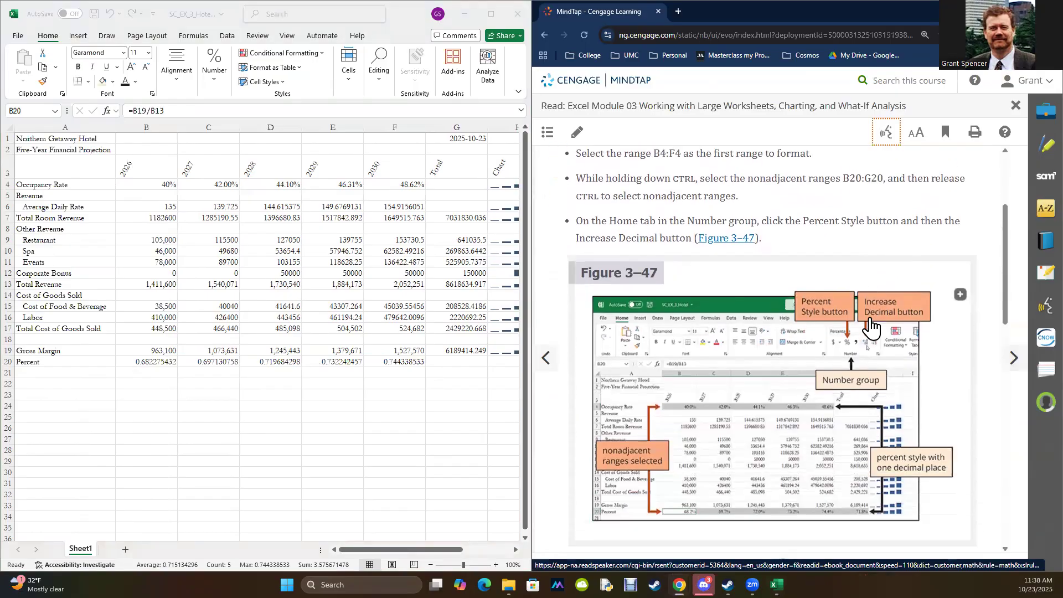
{"action": "scroll", "coordinate": [870, 327], "scroll_direction": "down", "scroll_amount": 1}
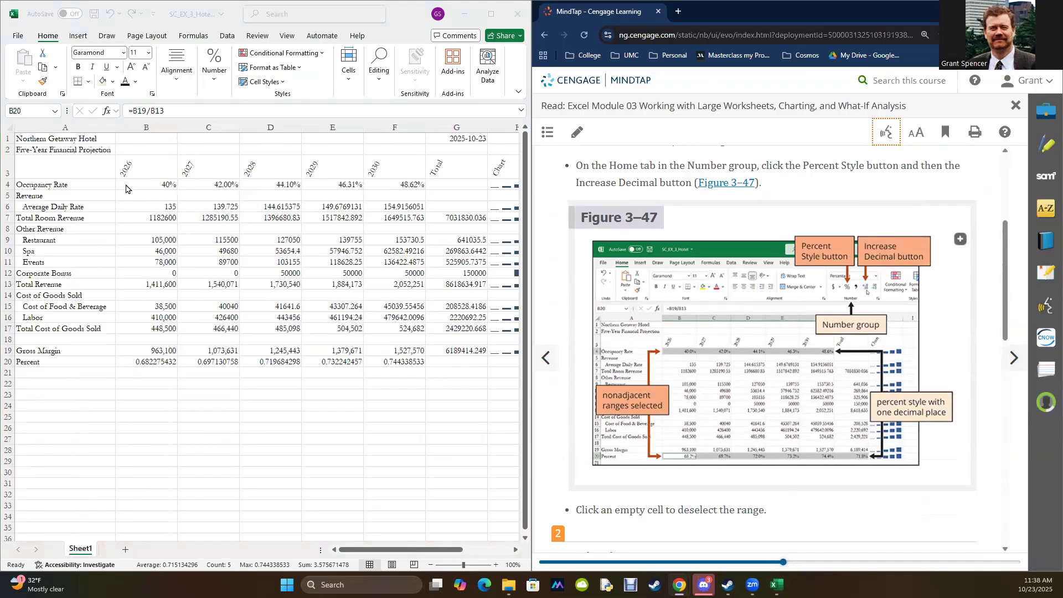
- Copy the percentage formatting from the occupancy rates in B4:F4 to the Percent row in B20:F20
{"action": "left_click_drag", "start_coordinate": [136, 184], "coordinate": [395, 187]}
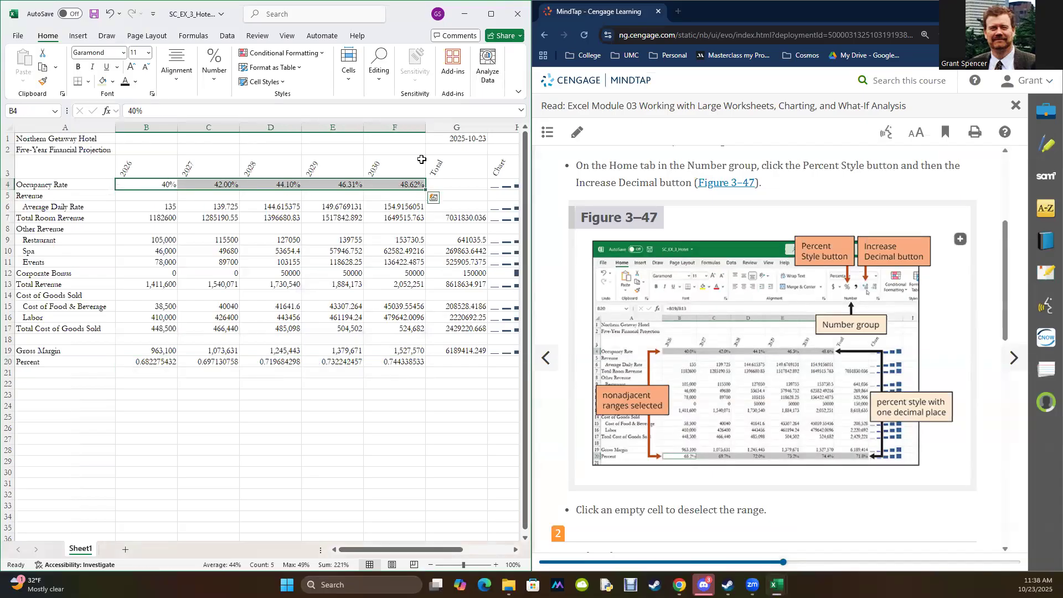
{"action": "left_click", "coordinate": [43, 81]}
{"action": "left_click_drag", "start_coordinate": [152, 363], "coordinate": [409, 362]}
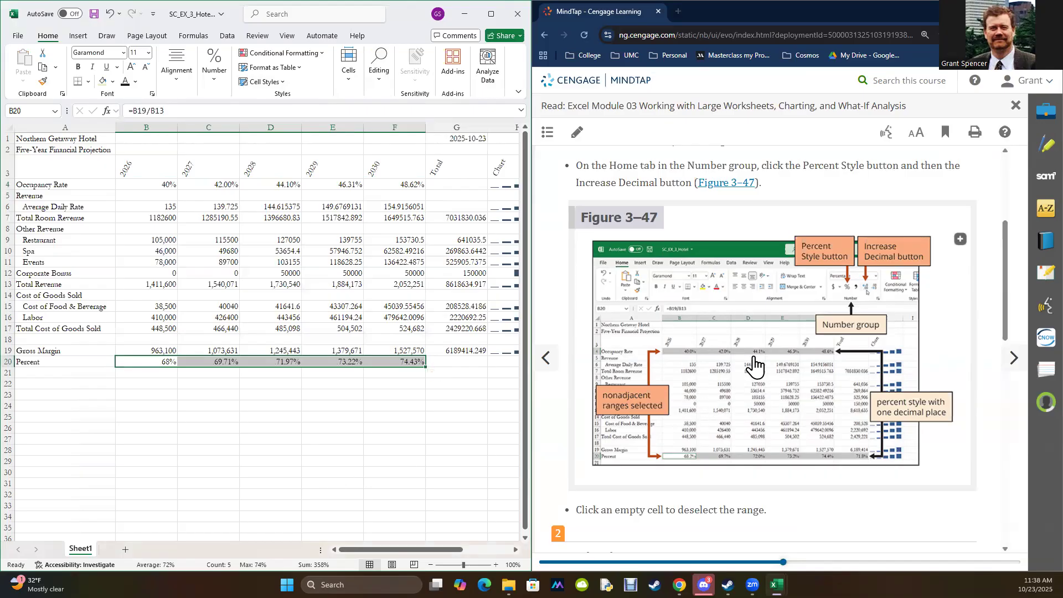
- Increase the decimals of the 2026 percentages in B4 and B20 to two places
{"action": "scroll", "coordinate": [754, 365], "scroll_direction": "down", "scroll_amount": 4}
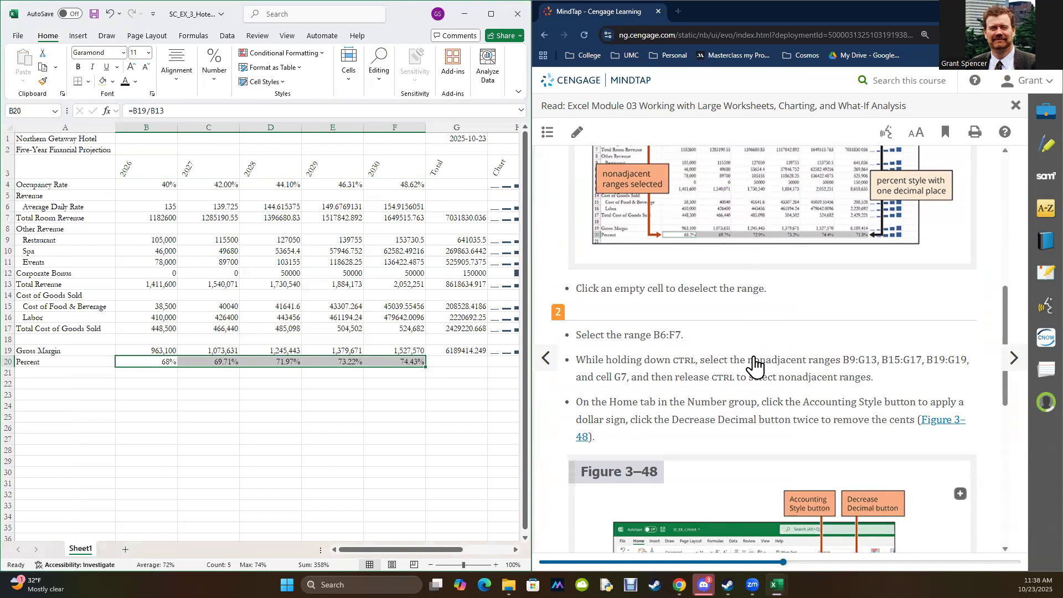
{"action": "left_click", "coordinate": [157, 184]}
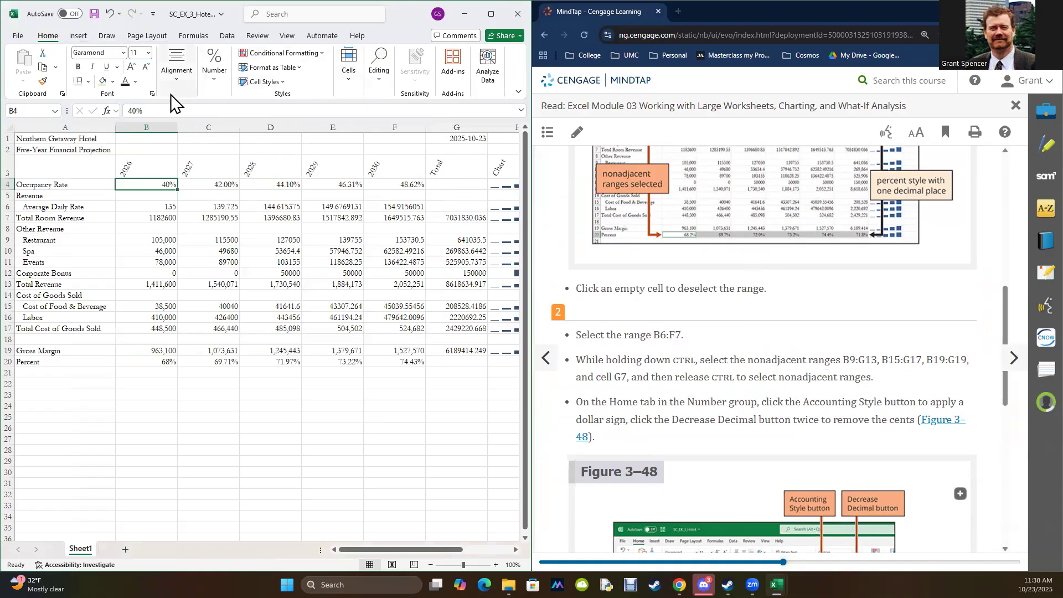
{"action": "left_click", "coordinate": [210, 83]}
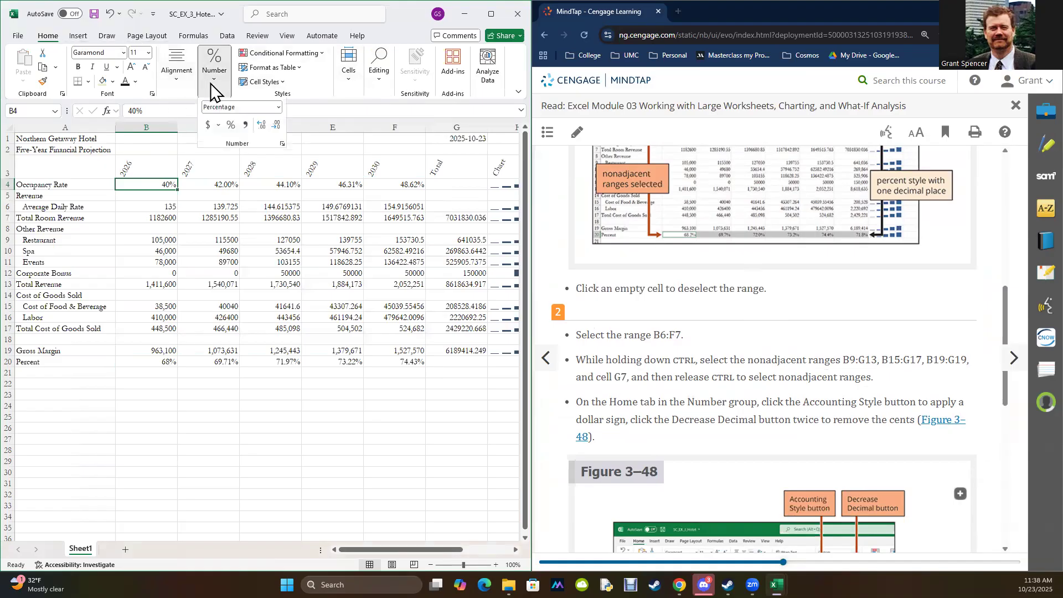
{"action": "left_click", "coordinate": [263, 126]}
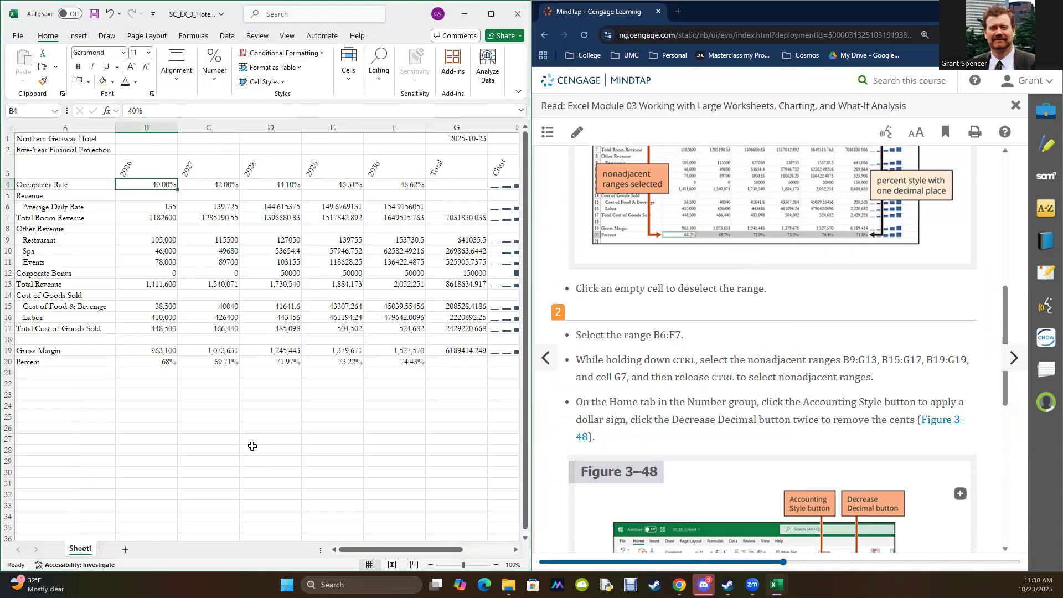
{"action": "left_click", "coordinate": [156, 360]}
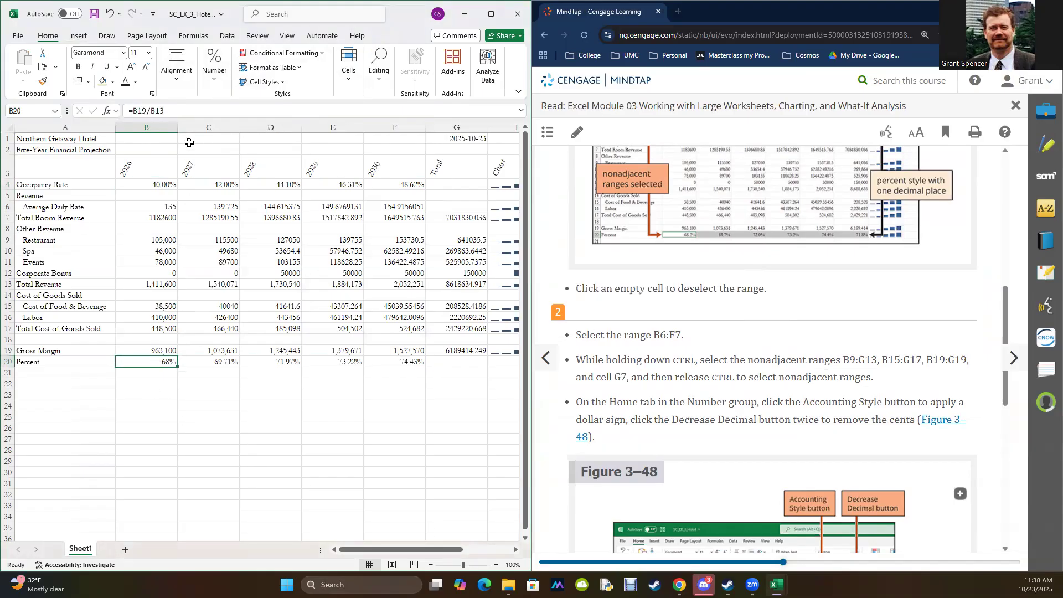
{"action": "left_click", "coordinate": [214, 69]}
{"action": "double_click", "coordinate": [257, 127]}
- Check Figure 3–48 and apply the Comma Style number format to the range B6:G19
{"action": "scroll", "coordinate": [741, 357], "scroll_direction": "down", "scroll_amount": 4}
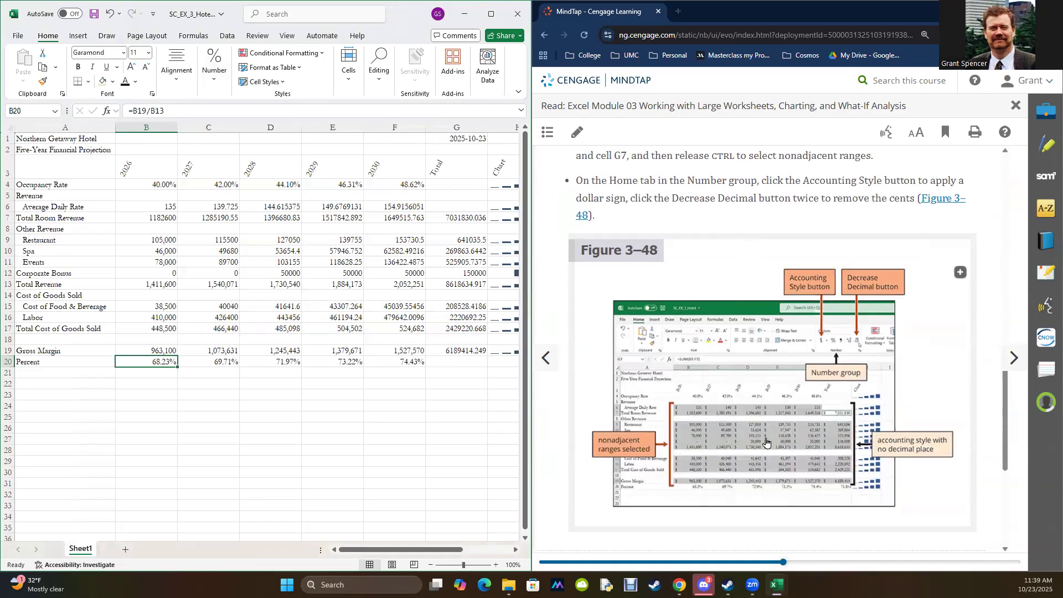
{"action": "left_click_drag", "start_coordinate": [148, 206], "coordinate": [398, 350]}
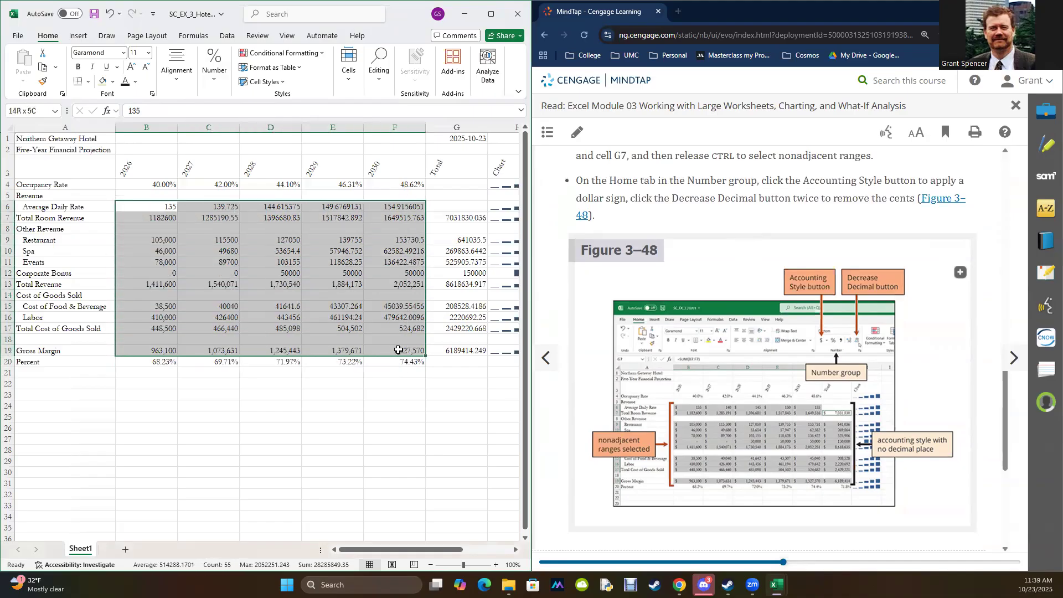
{"action": "left_click_drag", "start_coordinate": [398, 350], "coordinate": [454, 349]}
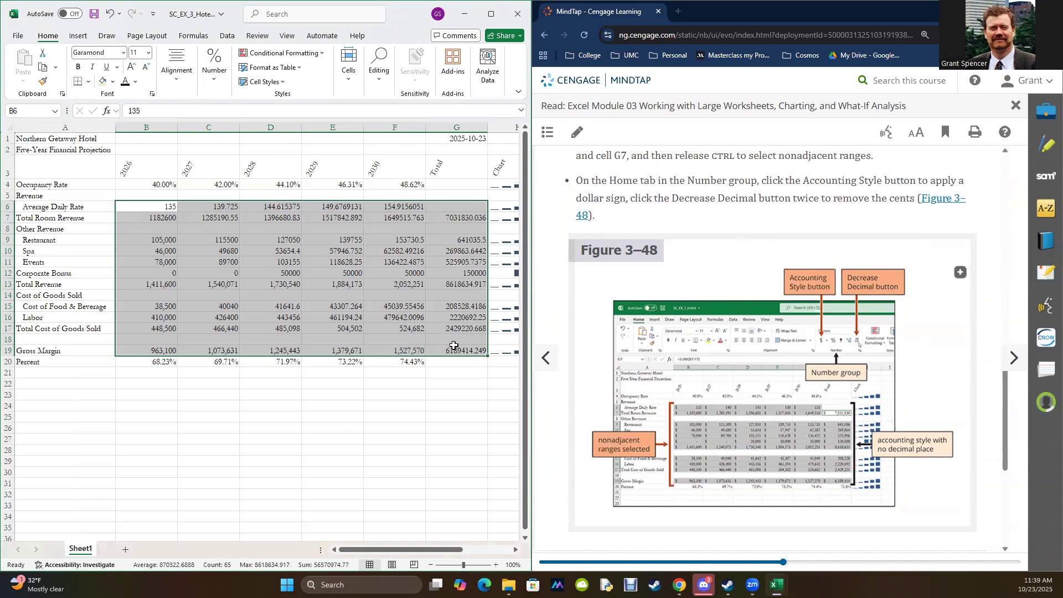
{"action": "left_click", "coordinate": [216, 82]}
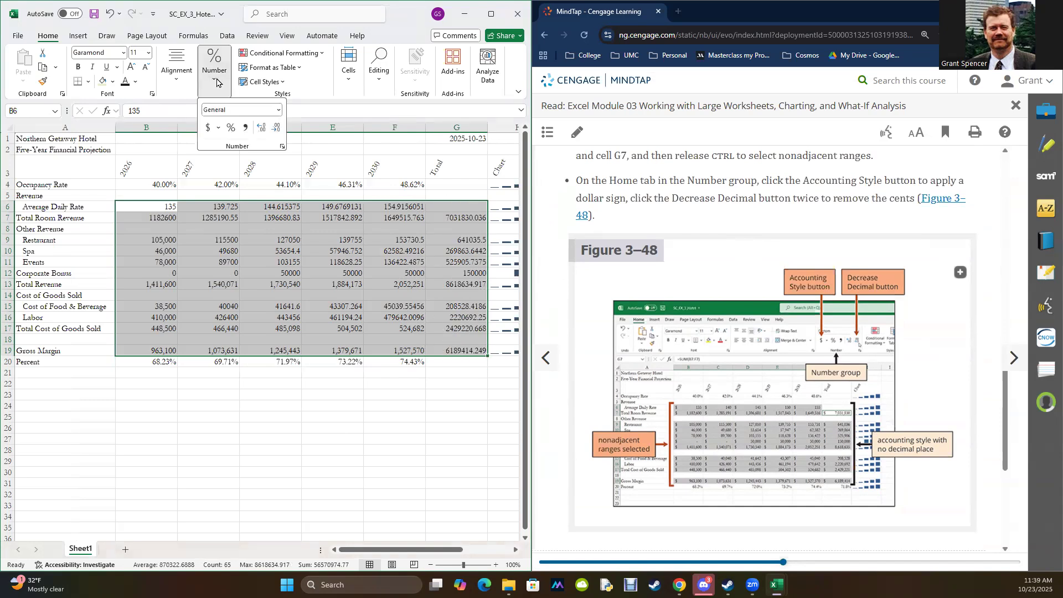
{"action": "left_click", "coordinate": [245, 128]}
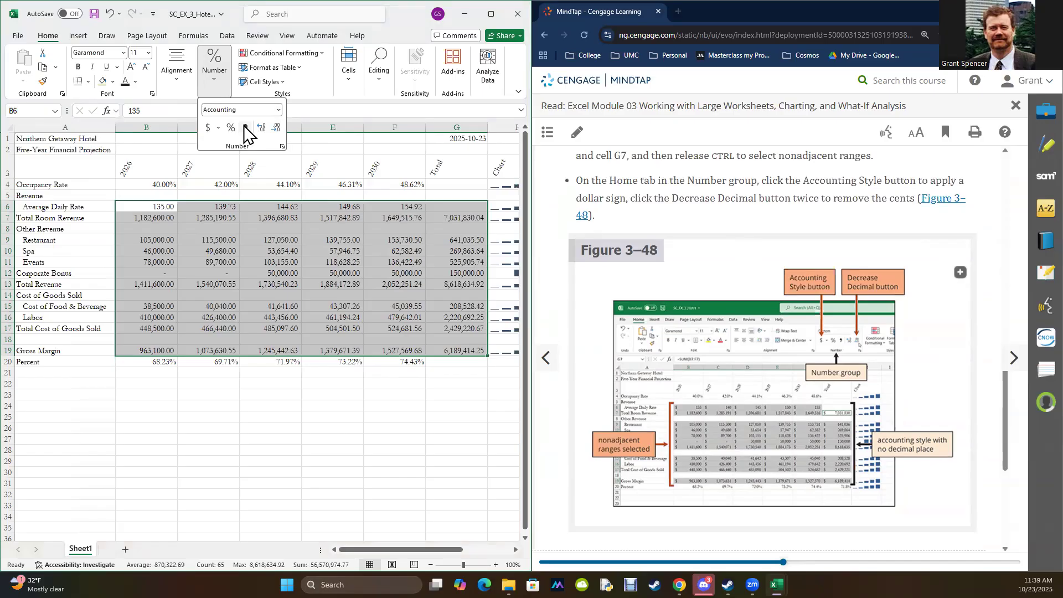
{"action": "left_click", "coordinate": [283, 455]}
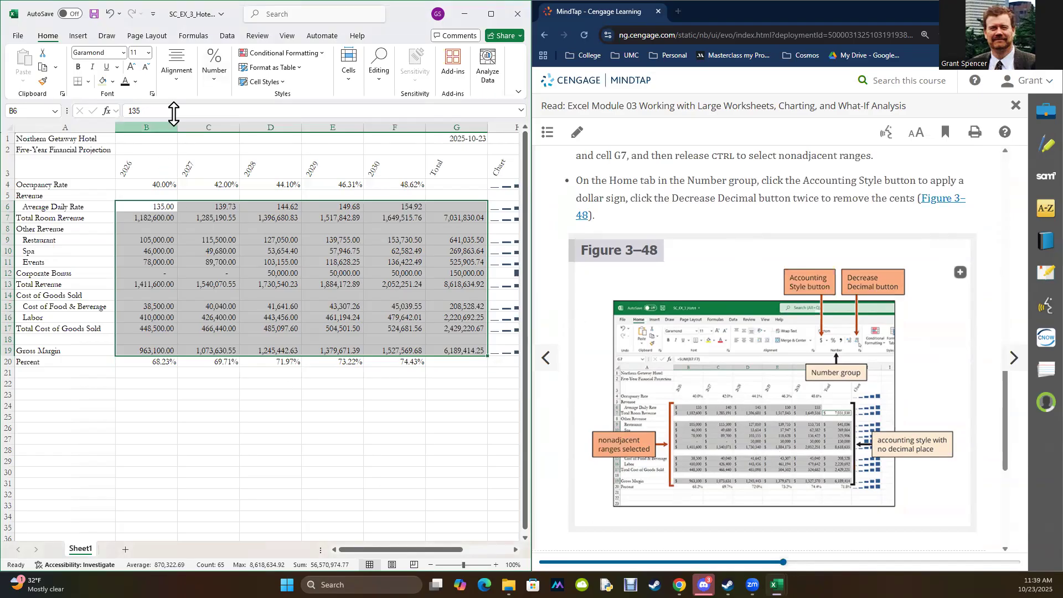
- Reduce the amounts in B6:G19 to no decimal places
{"action": "left_click", "coordinate": [214, 59]}
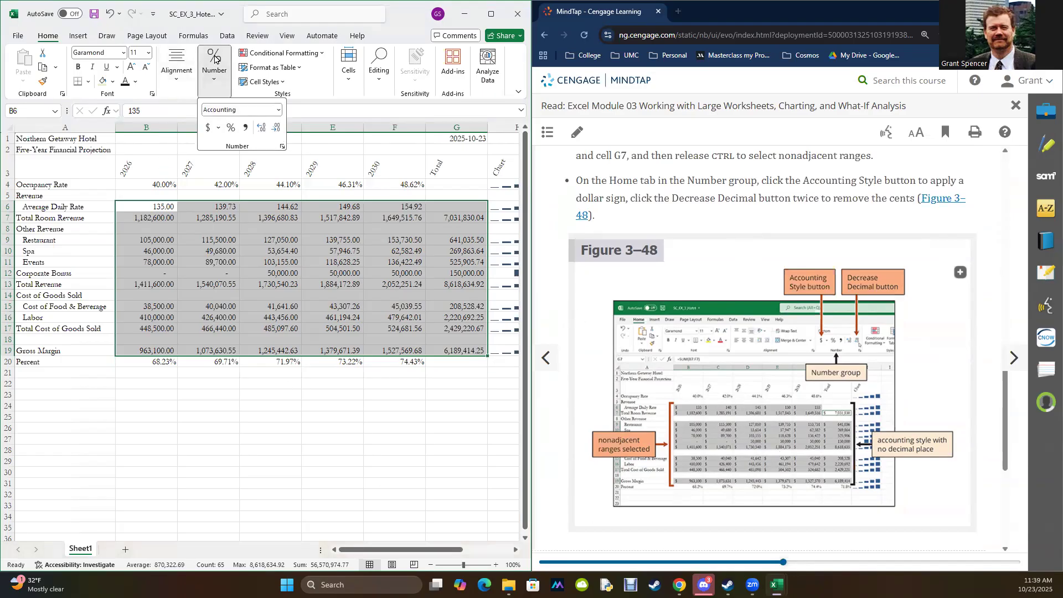
{"action": "left_click", "coordinate": [275, 129]}
{"action": "left_click", "coordinate": [275, 129]}
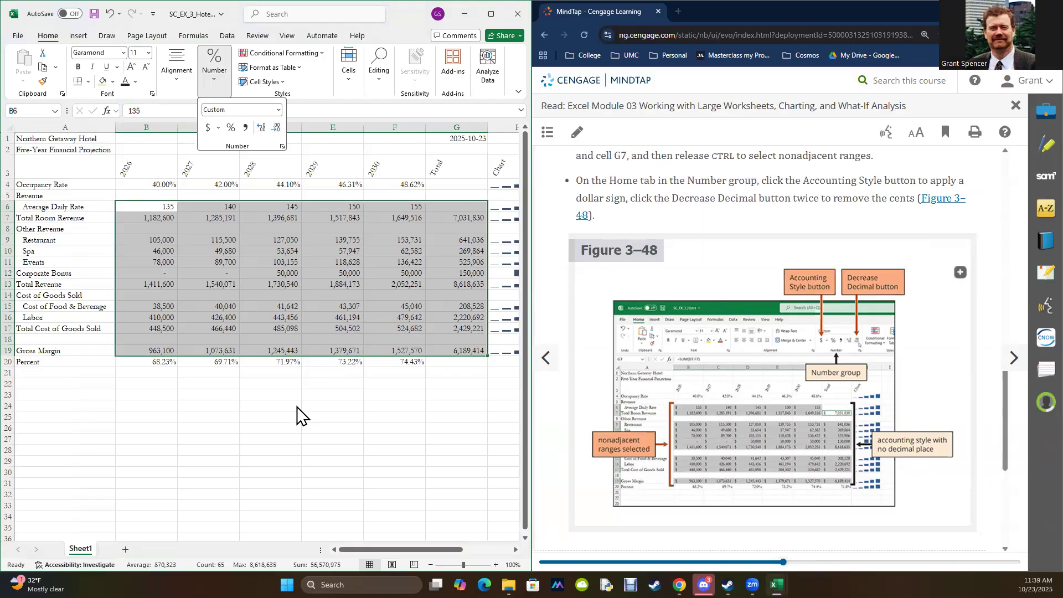
- Review the Other Ways notes and inspect the Number and Alignment settings in Format Cells for B6:G19, leaving them unchanged
{"action": "scroll", "coordinate": [699, 347], "scroll_direction": "down", "scroll_amount": 5}
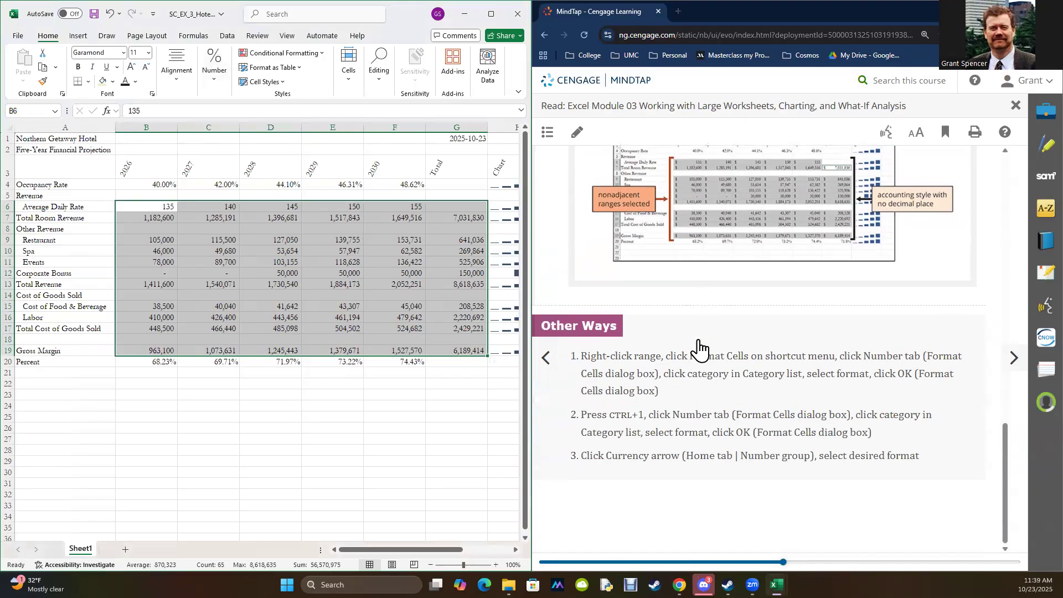
{"action": "right_click", "coordinate": [258, 218]}
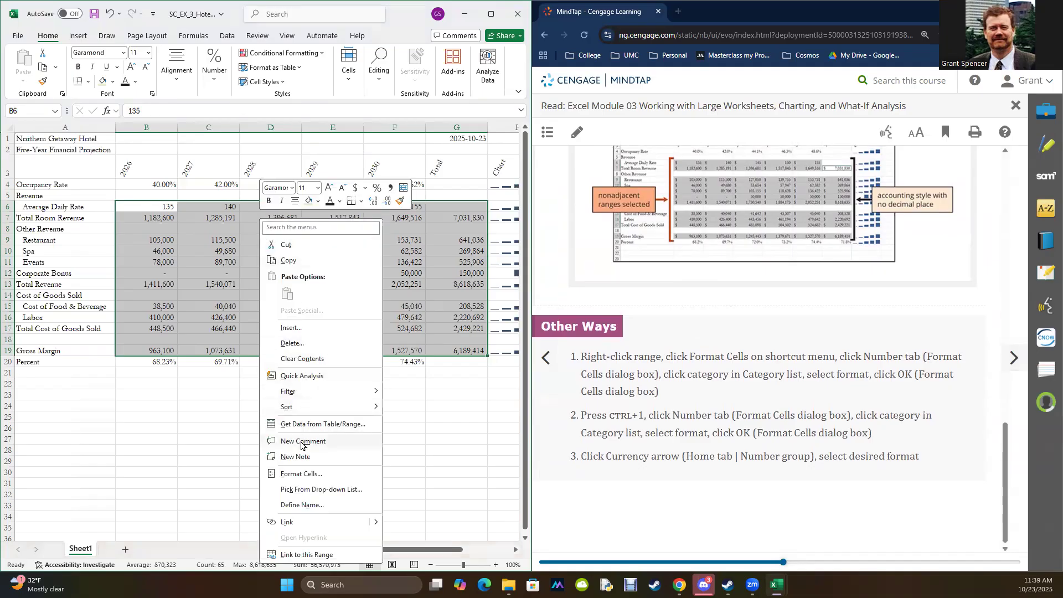
{"action": "left_click", "coordinate": [304, 476]}
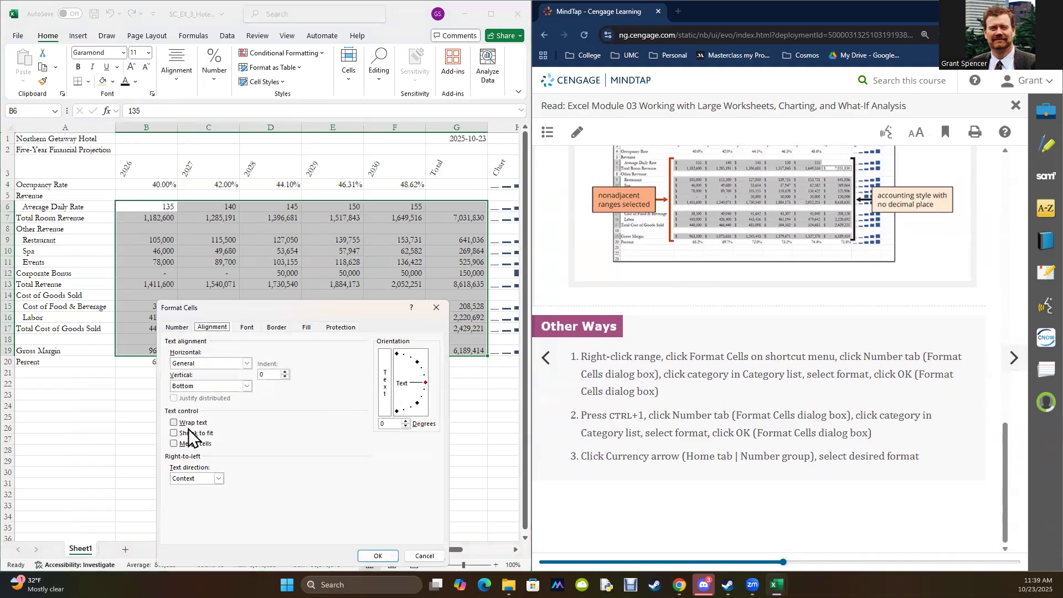
{"action": "left_click", "coordinate": [172, 327]}
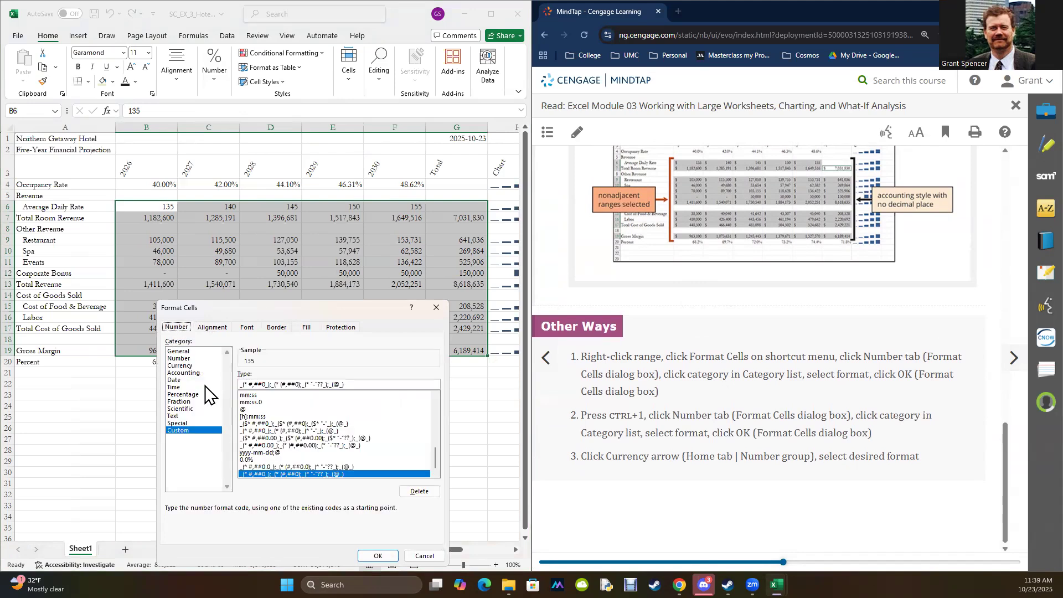
{"action": "left_click", "coordinate": [213, 331]}
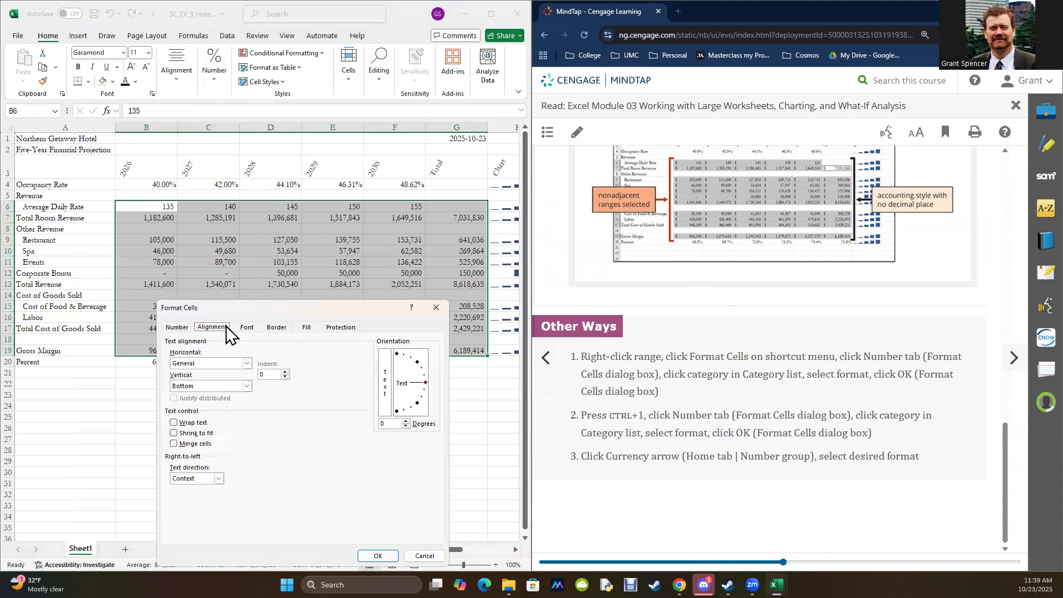
{"action": "left_click", "coordinate": [420, 555]}
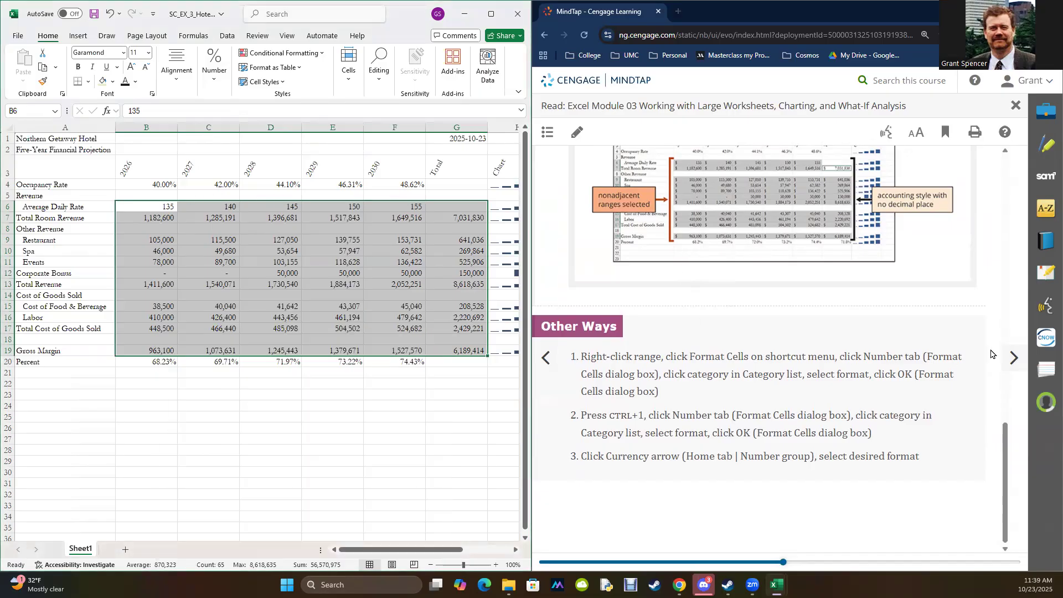
- Go to section EX 3-8b and set the font size of the worksheet titles in A1 and A2 to 14 point
{"action": "left_click", "coordinate": [1013, 357]}
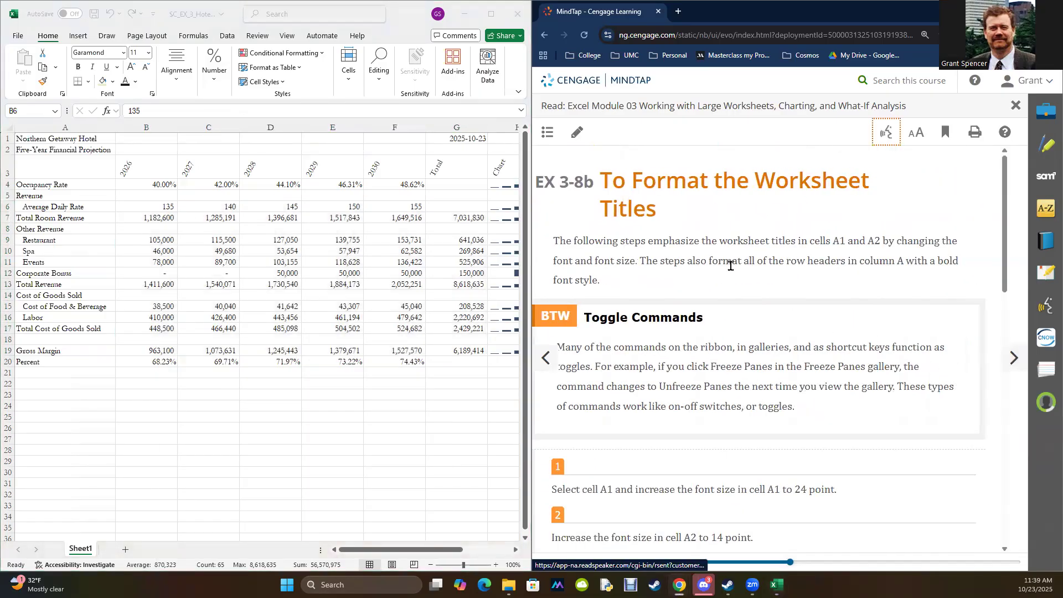
{"action": "scroll", "coordinate": [711, 244], "scroll_direction": "down", "scroll_amount": 3}
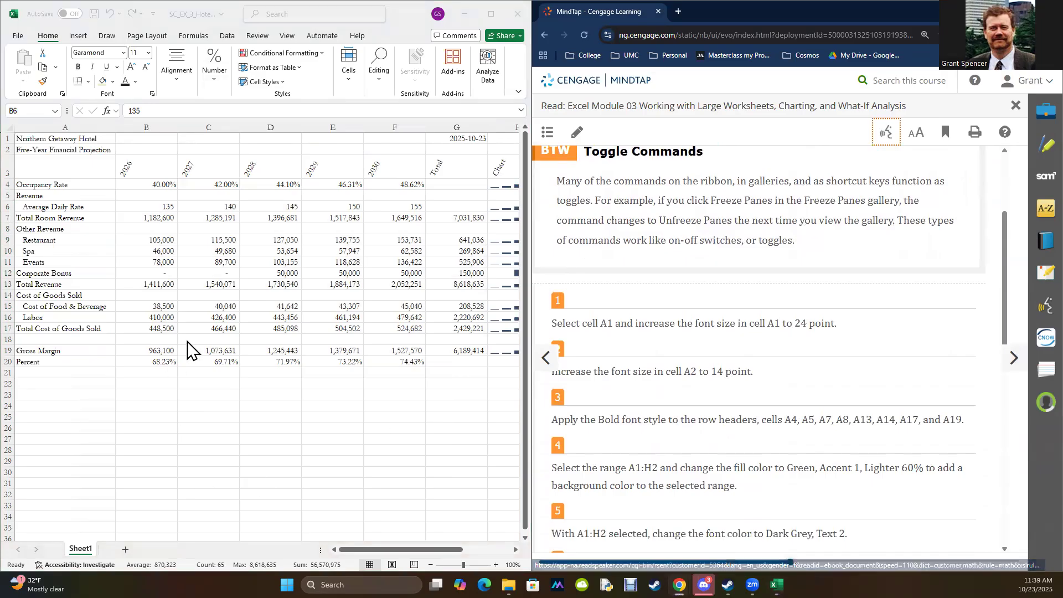
{"action": "left_click", "coordinate": [36, 140]}
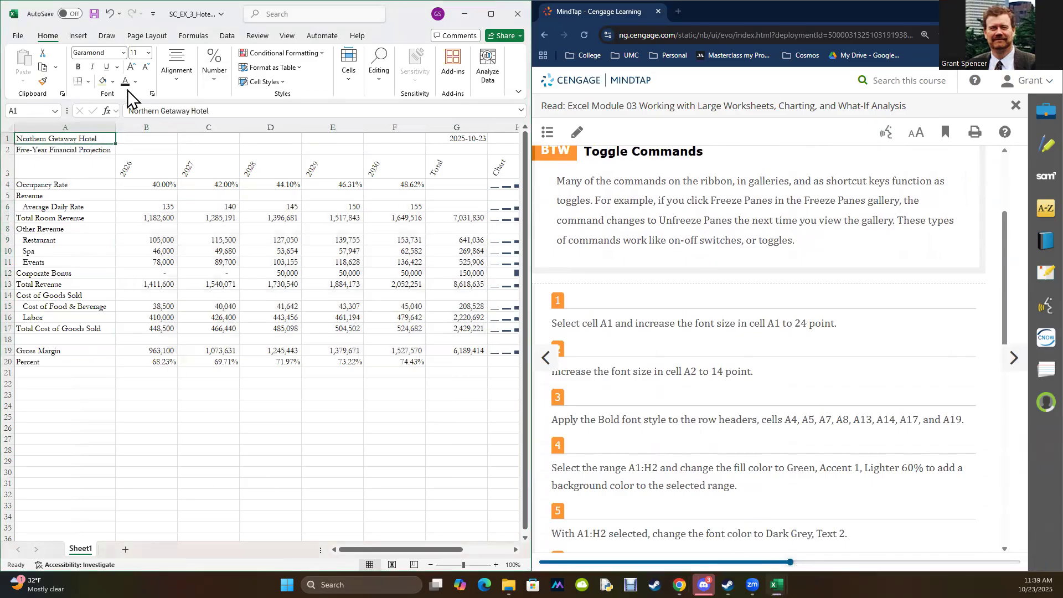
{"action": "left_click", "coordinate": [147, 52]}
{"action": "left_click", "coordinate": [145, 133]}
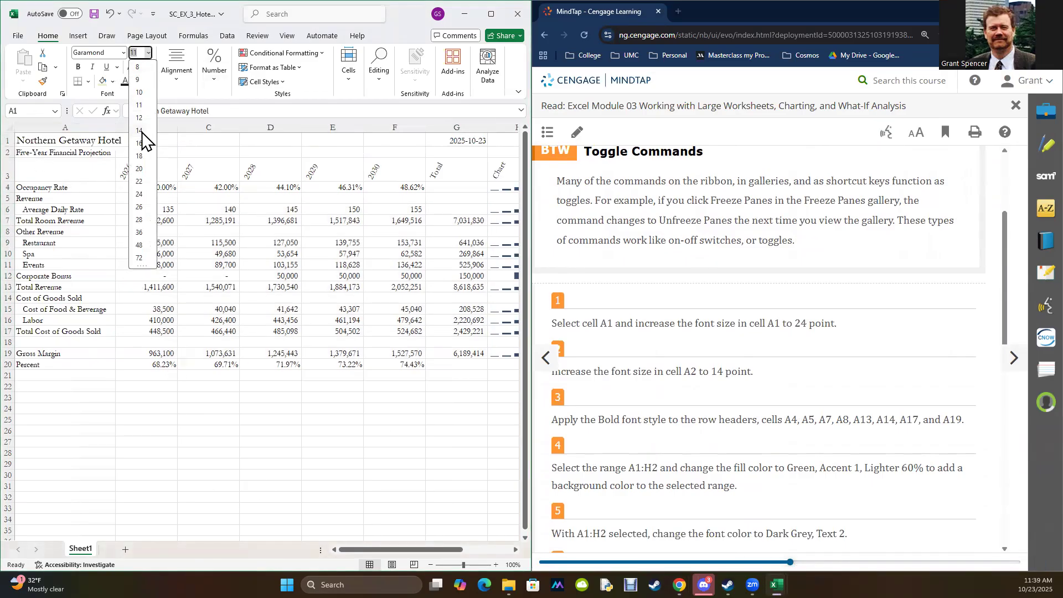
{"action": "left_click", "coordinate": [84, 155]}
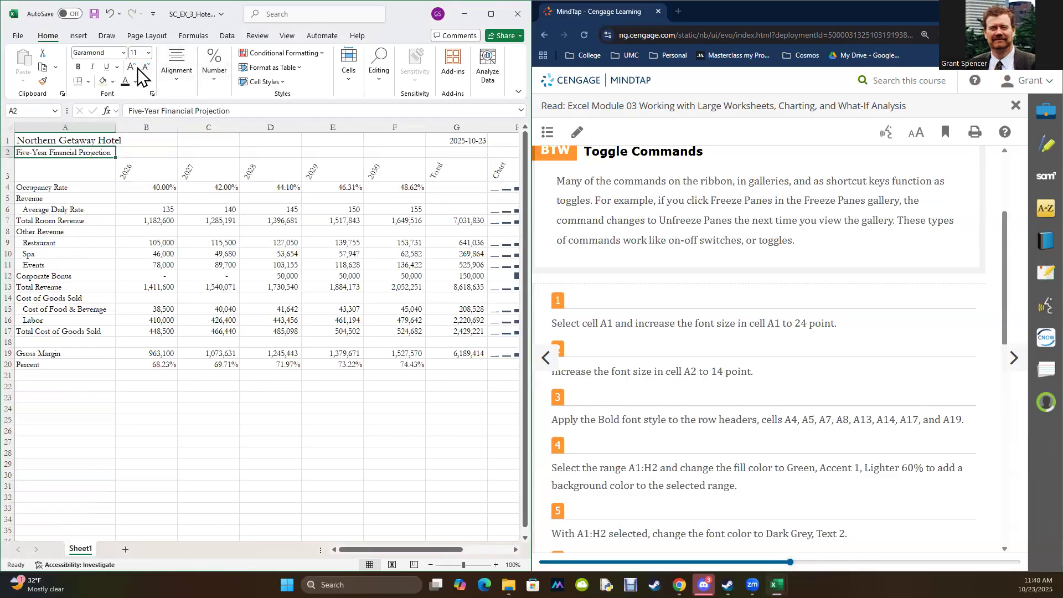
{"action": "left_click", "coordinate": [147, 52]}
{"action": "left_click", "coordinate": [145, 132]}
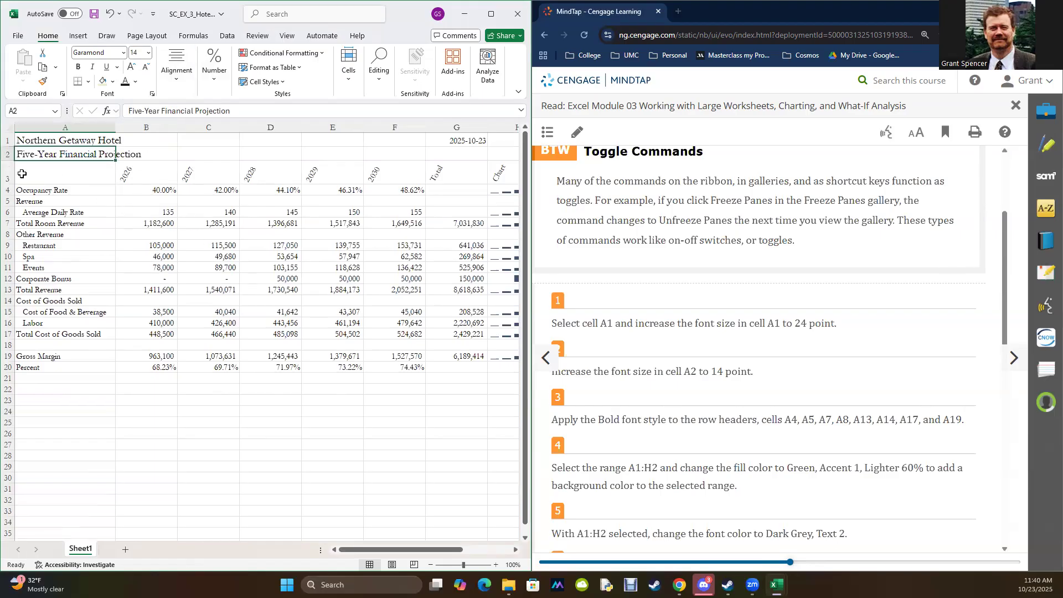
- Apply bold to the worksheet titles in A1:A2 and to the Total Room Revenue header in A7
{"action": "left_click_drag", "start_coordinate": [34, 141], "coordinate": [35, 153]}
{"action": "left_click", "coordinate": [80, 66]}
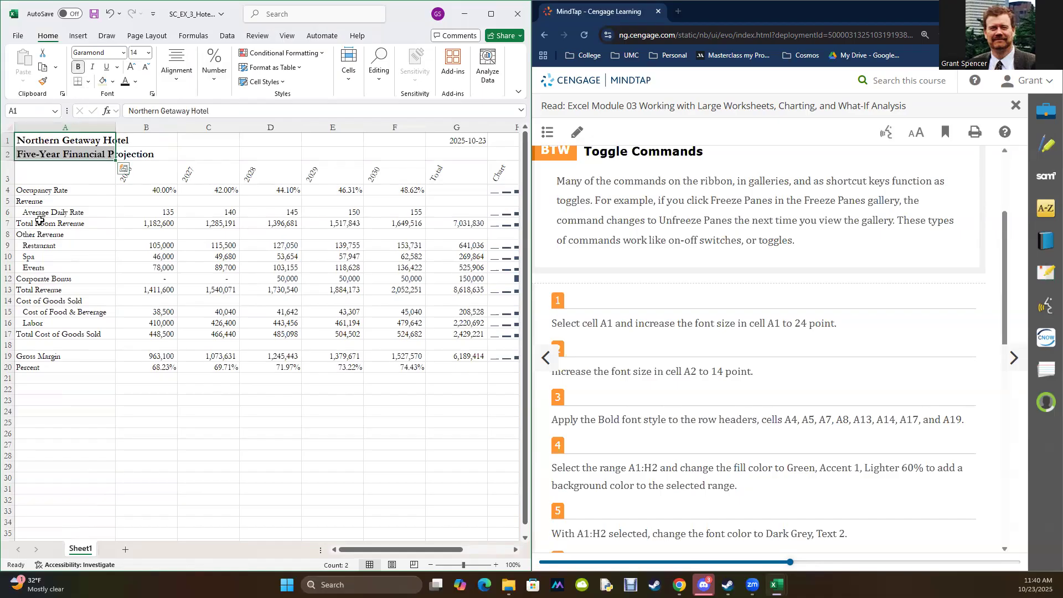
{"action": "left_click", "coordinate": [40, 220]}
{"action": "left_click", "coordinate": [80, 68]}
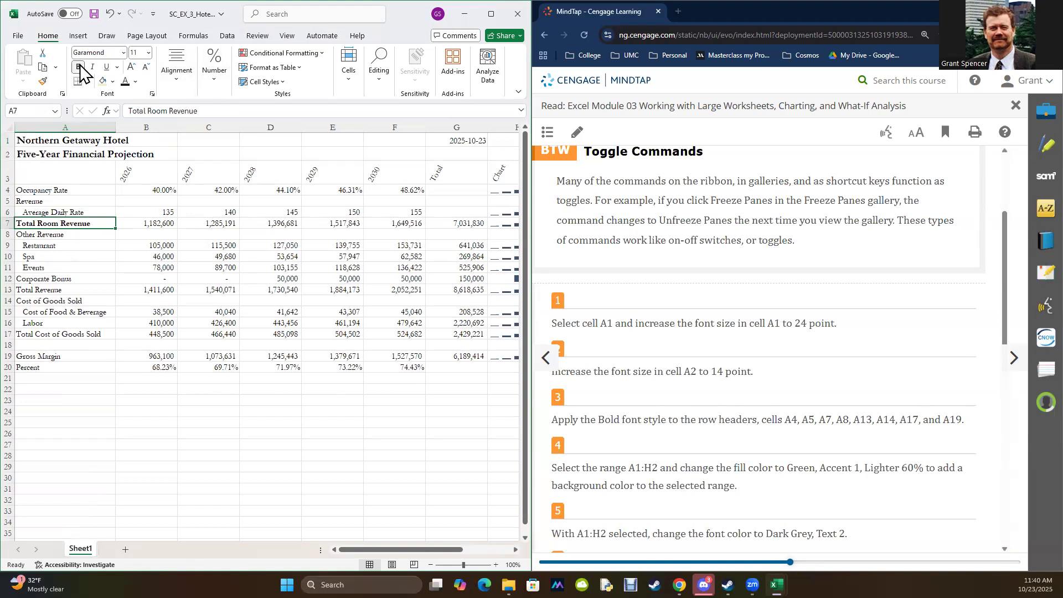
- Apply bold to the row headers in the nonadjacent cells A8, A13, A14, A17 and A19
{"action": "left_click", "coordinate": [36, 234]}
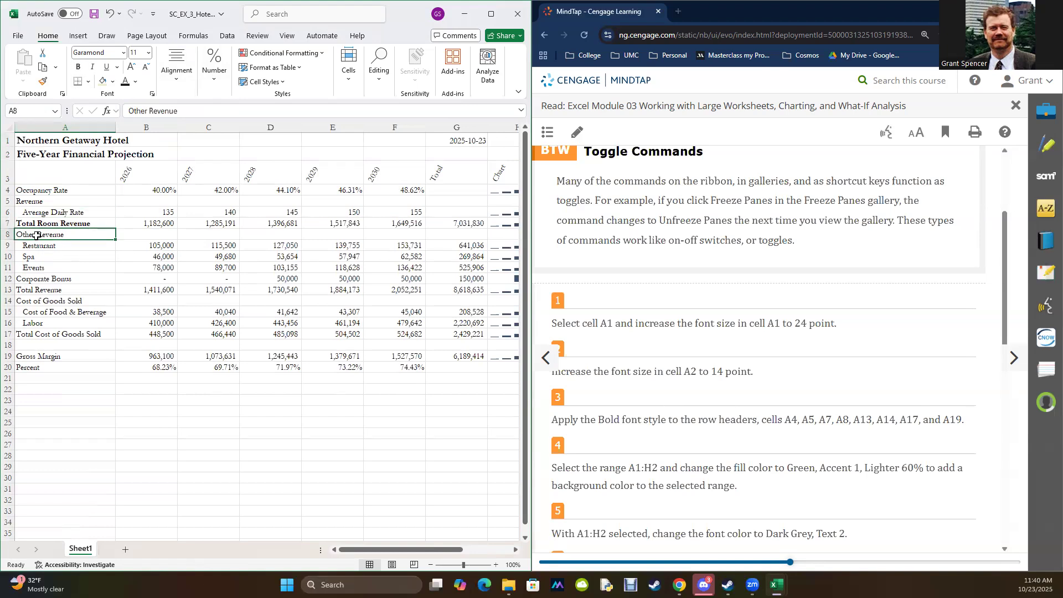
{"action": "left_click", "coordinate": [39, 291], "text": "ctrl"}
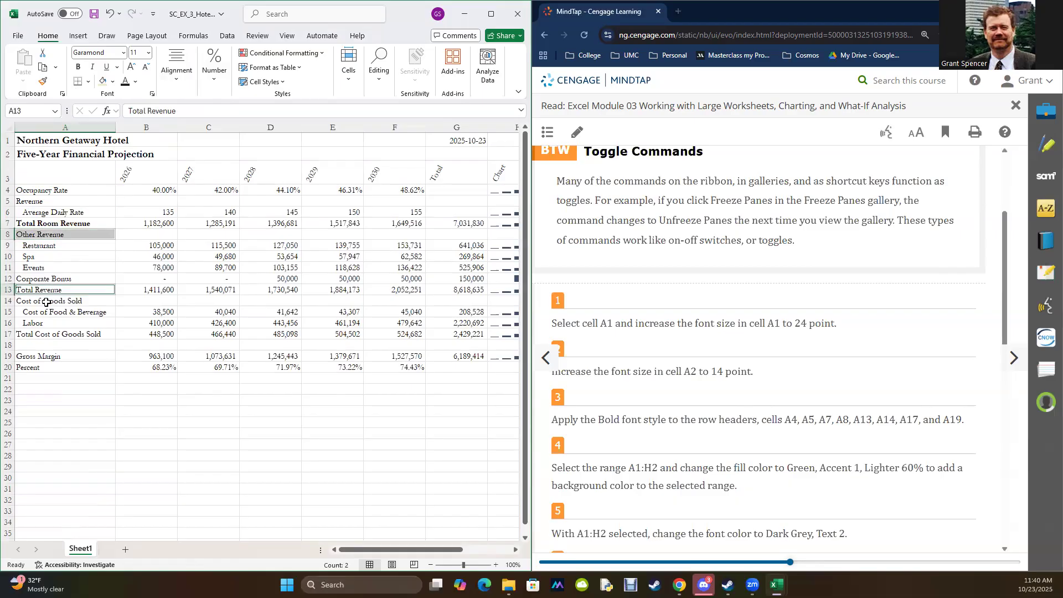
{"action": "left_click", "coordinate": [42, 300], "text": "ctrl"}
{"action": "left_click", "coordinate": [46, 336], "text": "ctrl"}
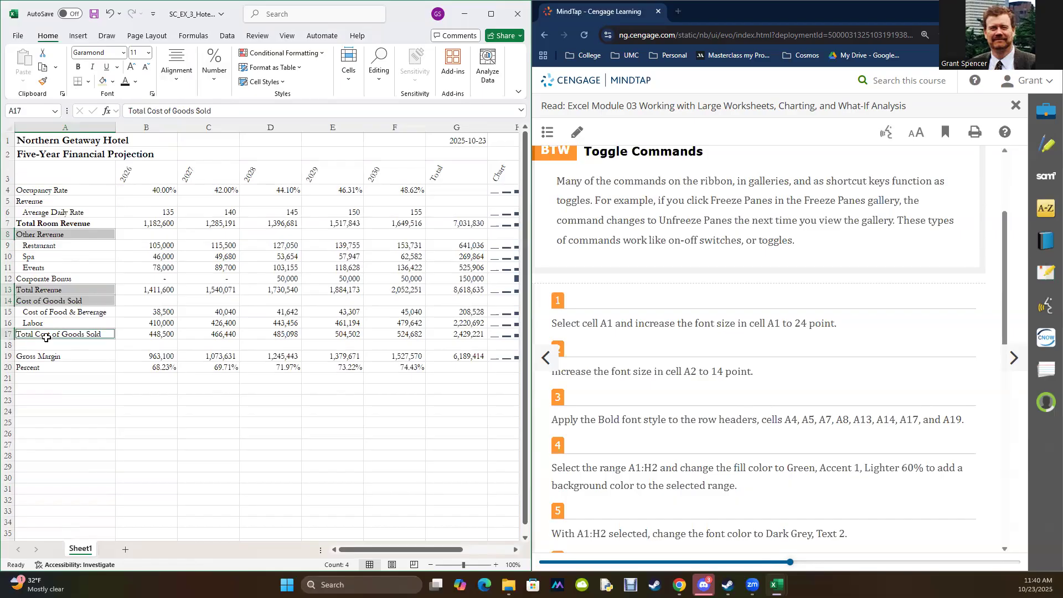
{"action": "left_click", "coordinate": [46, 355], "text": "ctrl"}
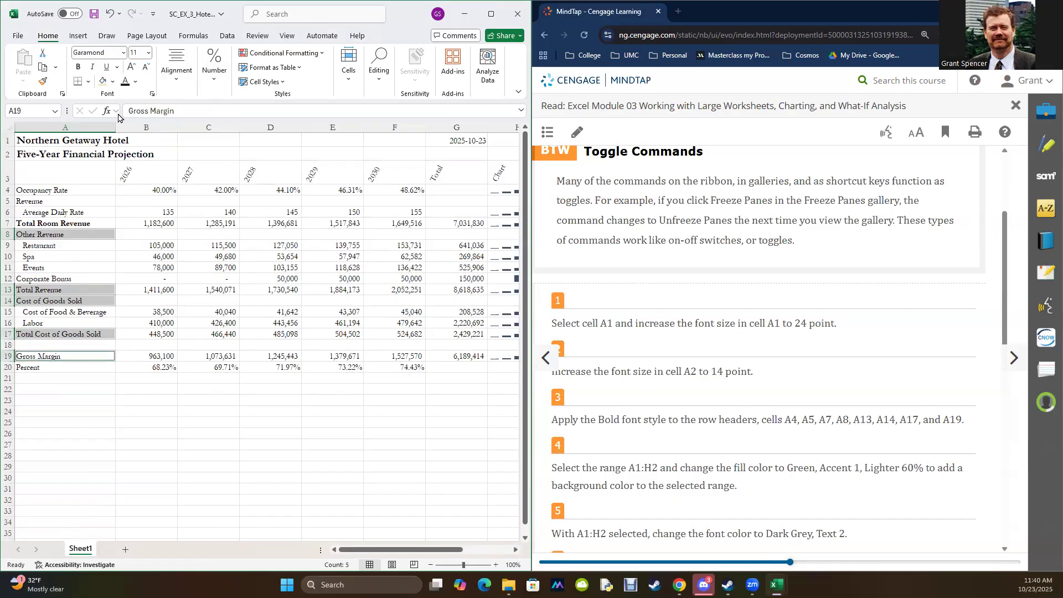
{"action": "left_click", "coordinate": [81, 69]}
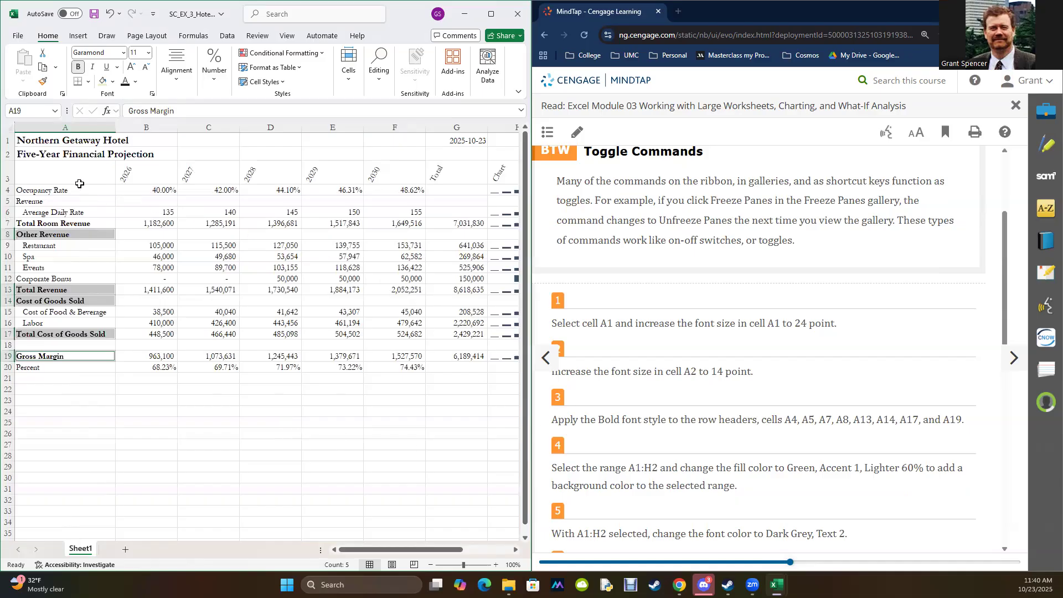
- Fill the title range A1:H2 with the green Accent 1, Lighter 60% theme color
{"action": "left_click_drag", "start_coordinate": [30, 140], "coordinate": [497, 150]}
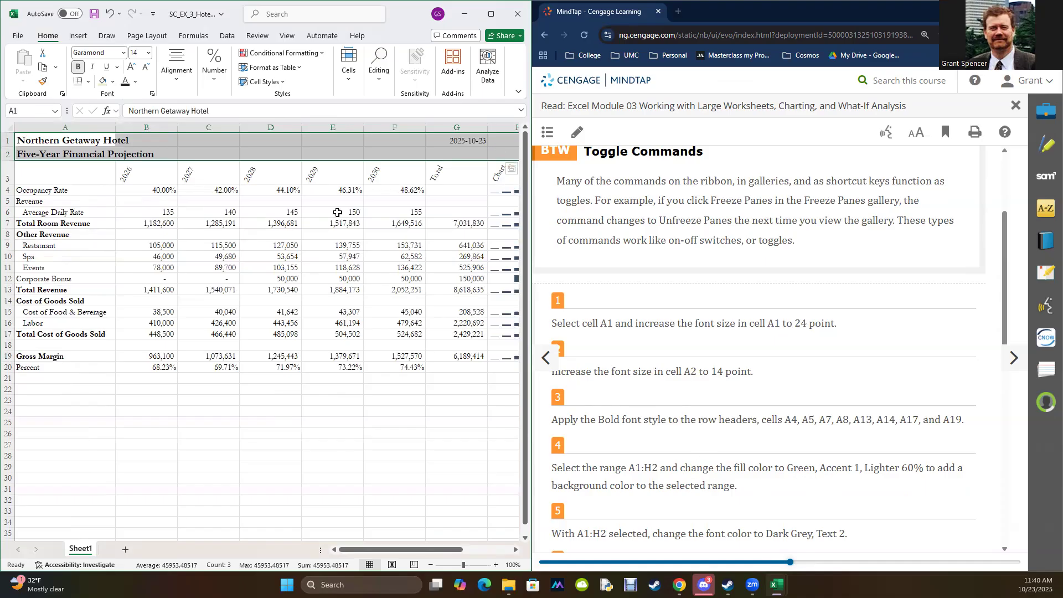
{"action": "left_click", "coordinate": [112, 83]}
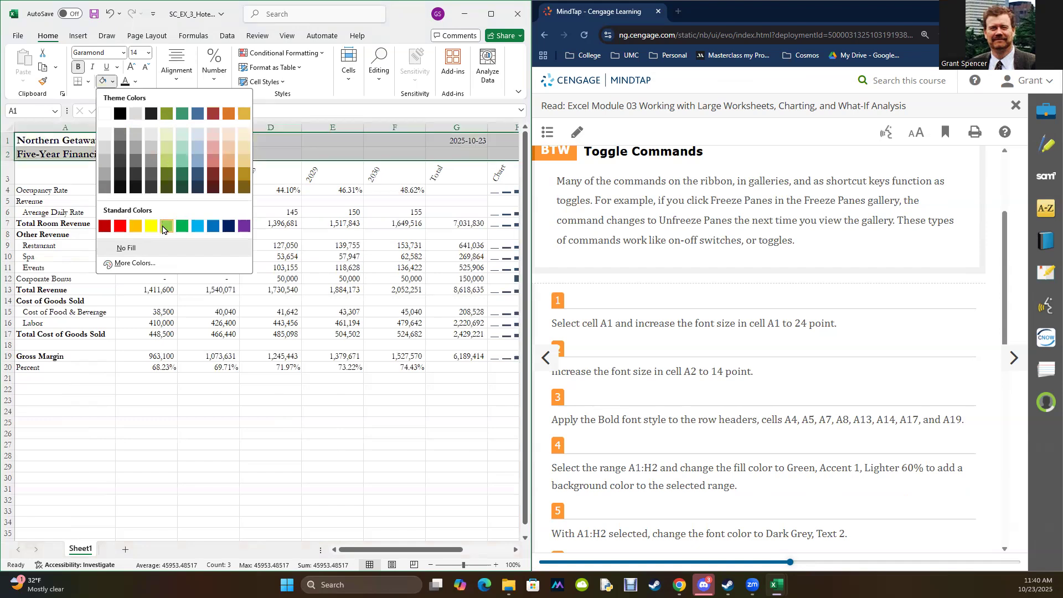
{"action": "left_click", "coordinate": [165, 148]}
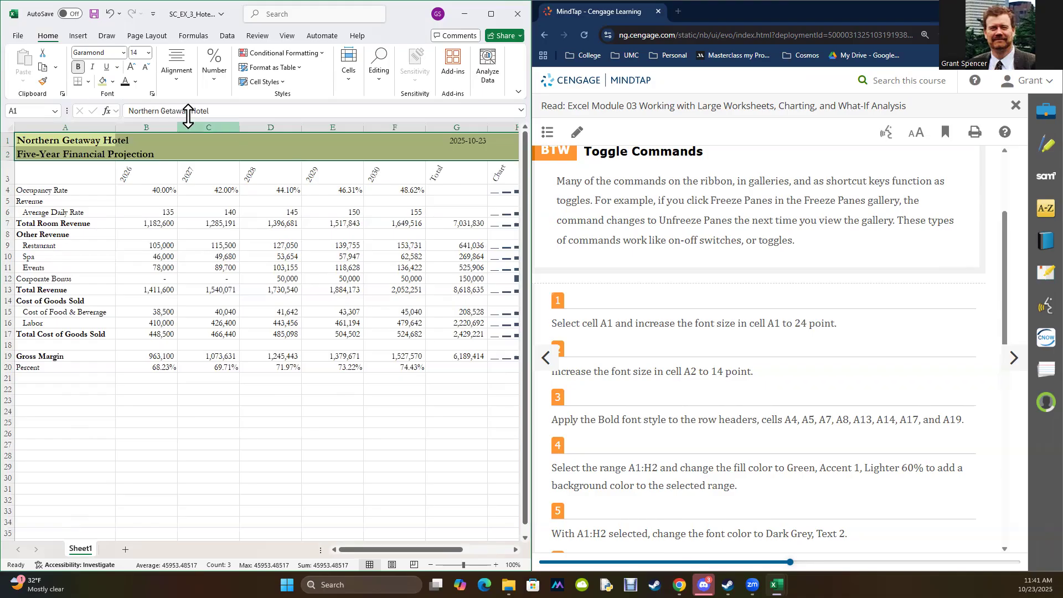
- Set the font color of A1:H2 to Dark Gray, Text 2, and deselect the range to compare it with Figure 3–49
{"action": "left_click", "coordinate": [136, 85]}
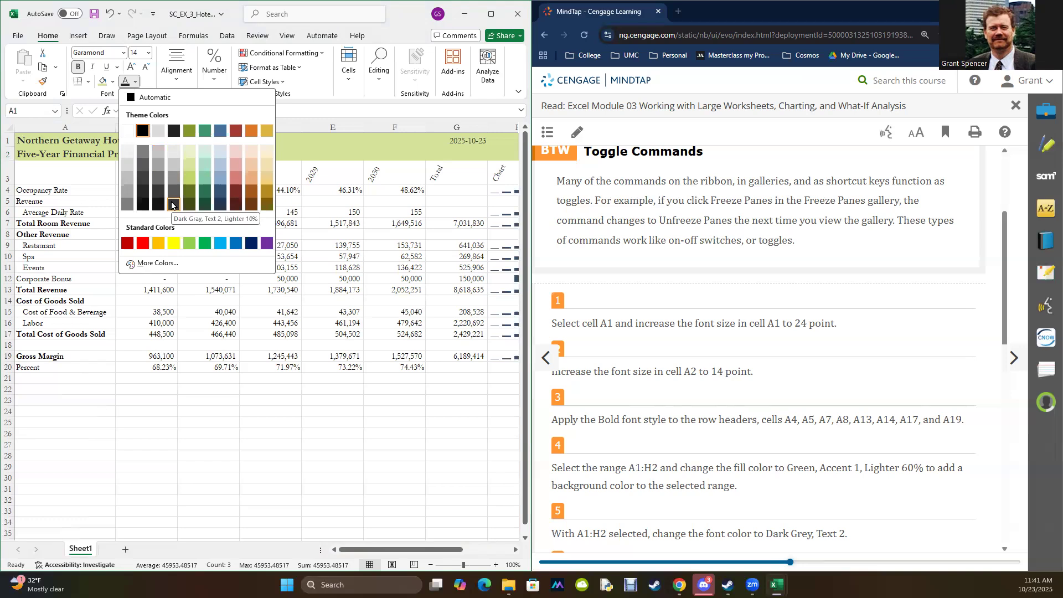
{"action": "left_click", "coordinate": [172, 130]}
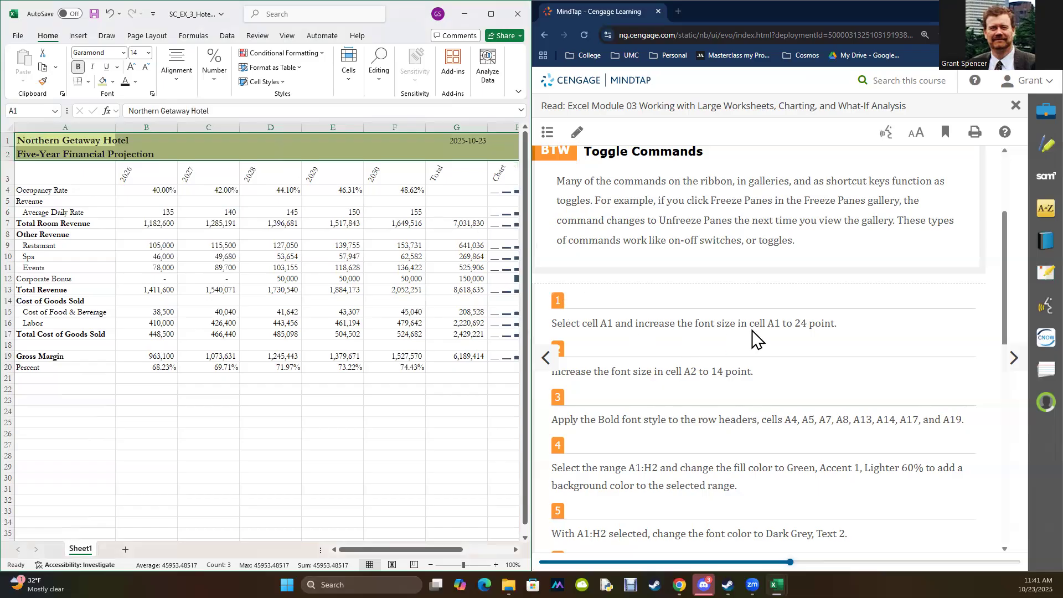
{"action": "scroll", "coordinate": [755, 338], "scroll_direction": "down", "scroll_amount": 3}
{"action": "scroll", "coordinate": [753, 332], "scroll_direction": "down", "scroll_amount": 3}
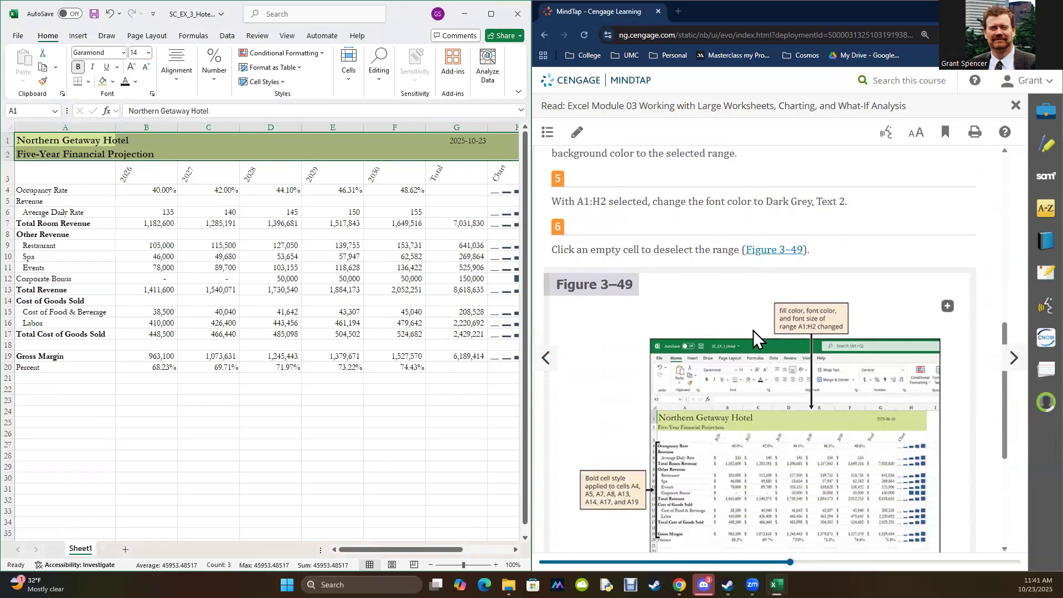
{"action": "left_click", "coordinate": [292, 421]}
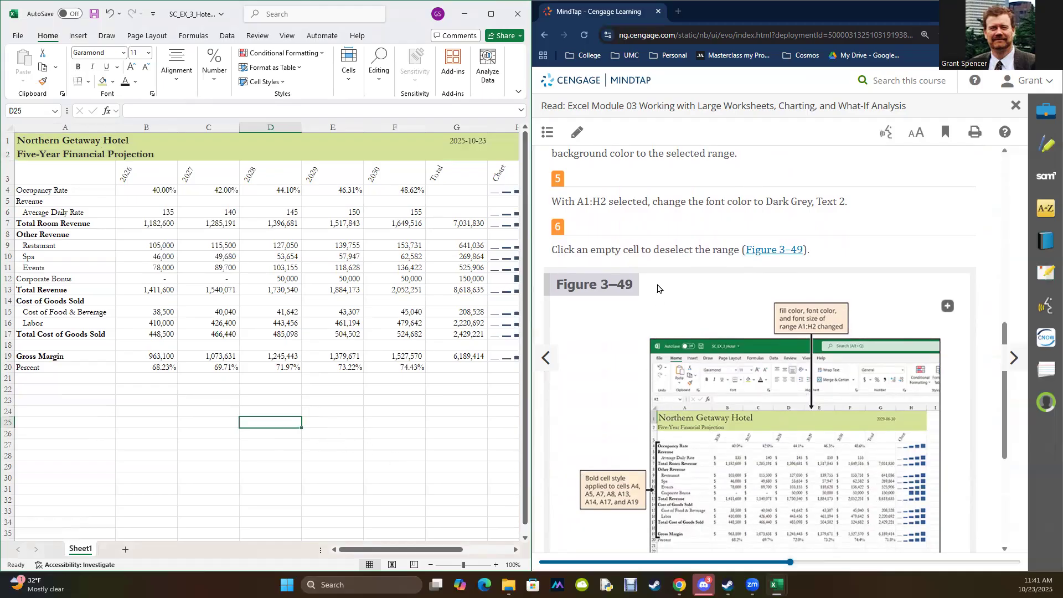
- Review the Other Ways notes, go to section EX 3-8c, and read its cell style steps and Figure 3–50
{"action": "scroll", "coordinate": [659, 294], "scroll_direction": "down", "scroll_amount": 5}
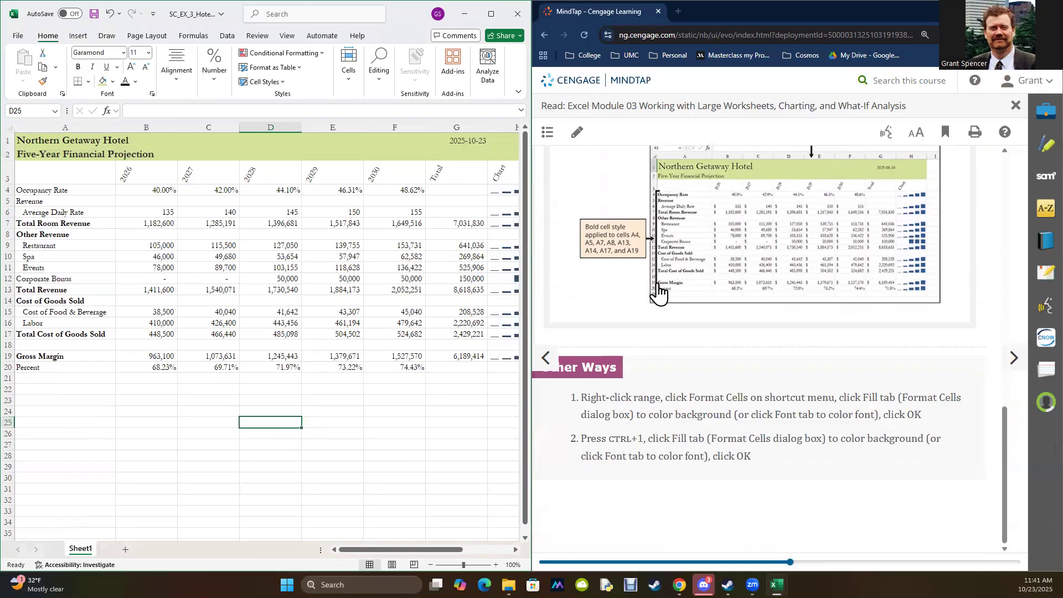
{"action": "left_click", "coordinate": [1014, 358]}
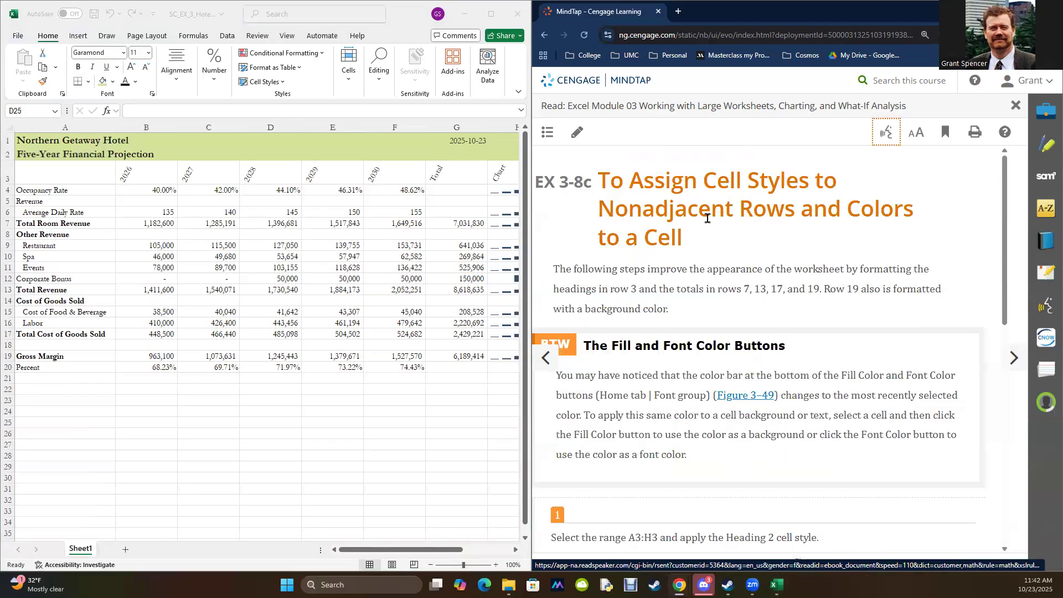
{"action": "scroll", "coordinate": [706, 217], "scroll_direction": "down", "scroll_amount": 7}
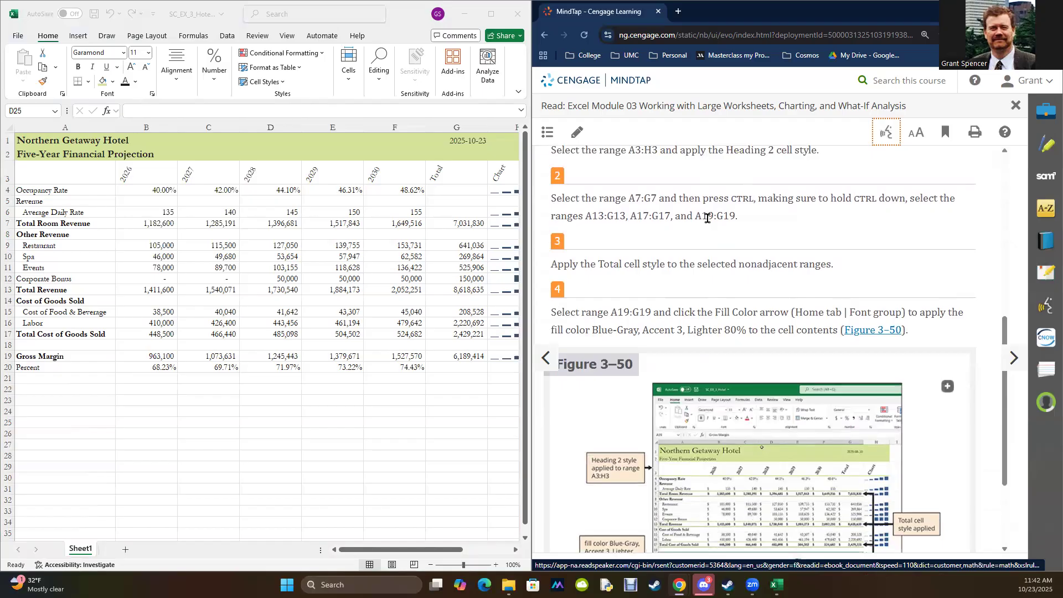
{"action": "scroll", "coordinate": [706, 219], "scroll_direction": "up", "scroll_amount": 5}
{"action": "scroll", "coordinate": [764, 360], "scroll_direction": "down", "scroll_amount": 7}
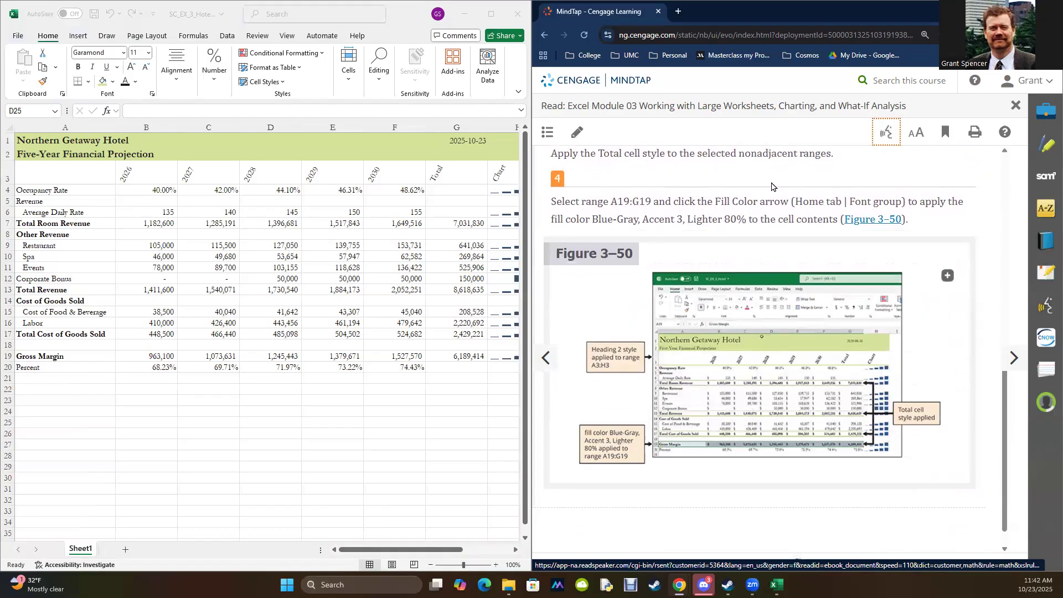
{"action": "scroll", "coordinate": [774, 185], "scroll_direction": "up", "scroll_amount": 7}
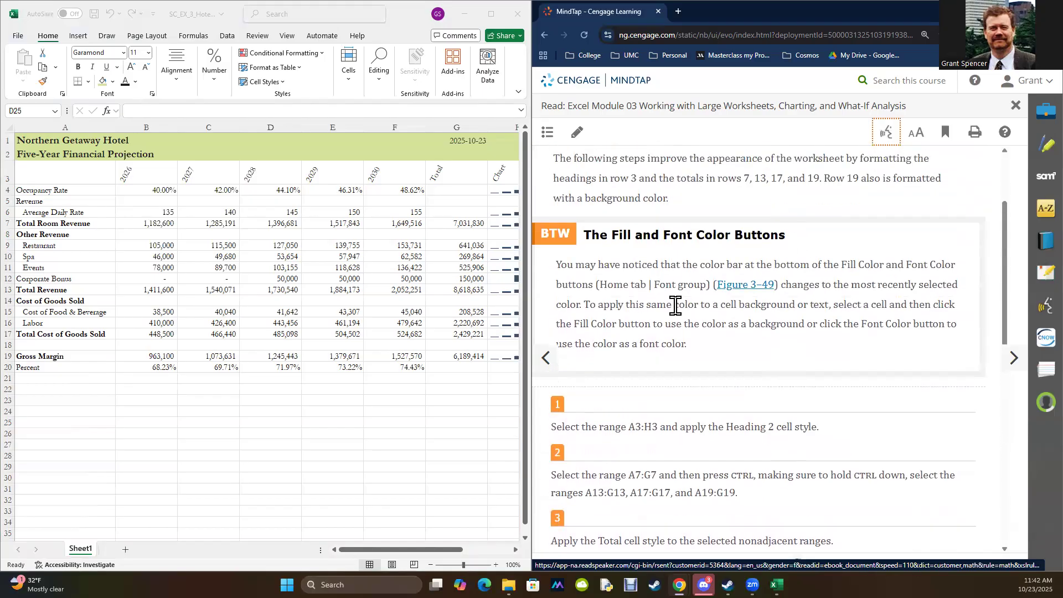
{"action": "scroll", "coordinate": [662, 325], "scroll_direction": "down", "scroll_amount": 1}
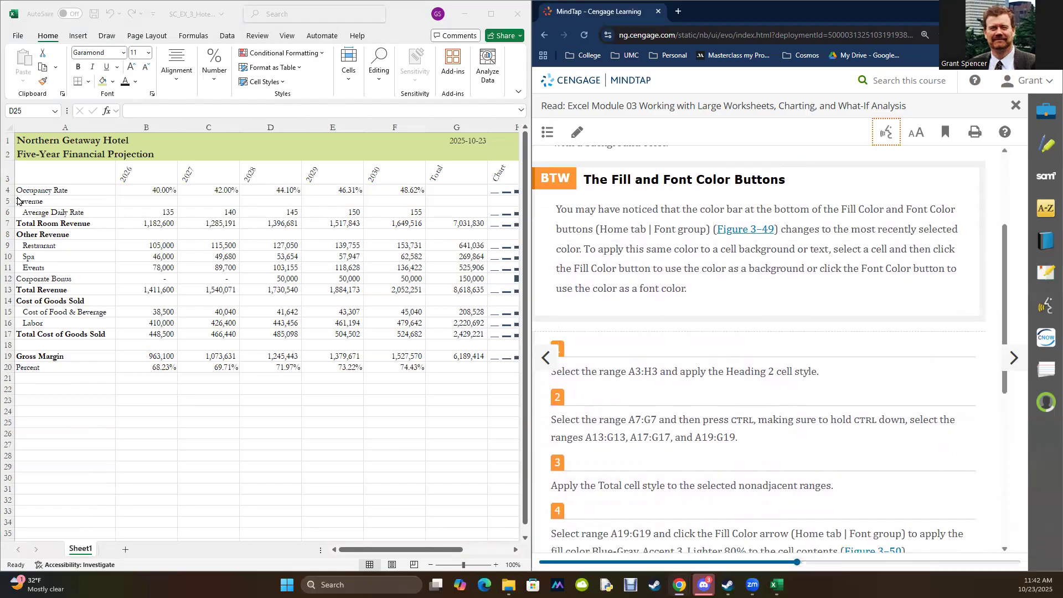
- Maximize the workbook window and apply the 20% - Accent1 cell style to the heading range A3:H3
{"action": "left_click", "coordinate": [32, 171]}
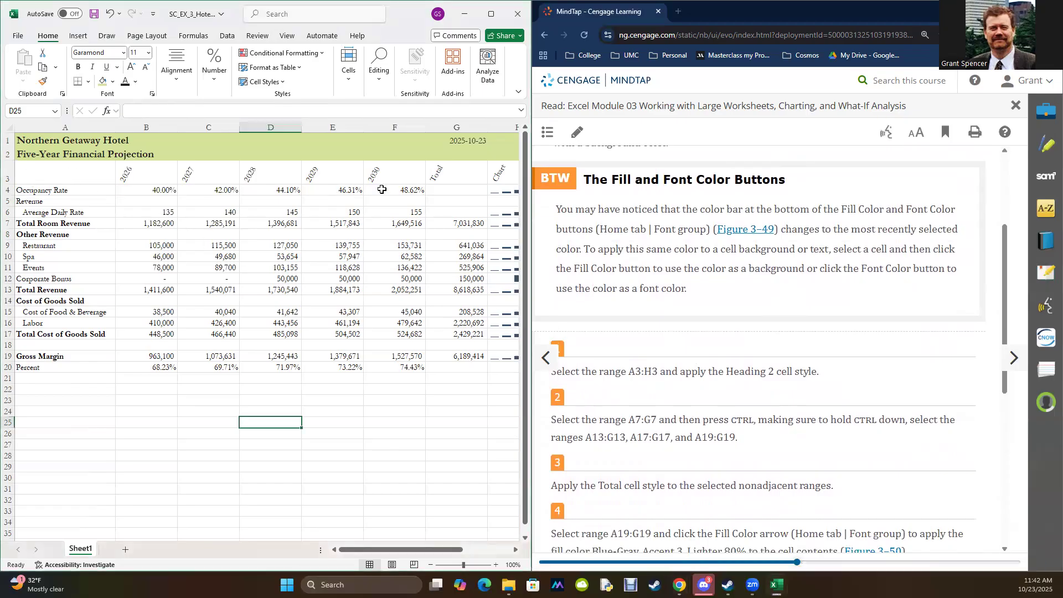
{"action": "left_click_drag", "start_coordinate": [68, 168], "coordinate": [421, 173]}
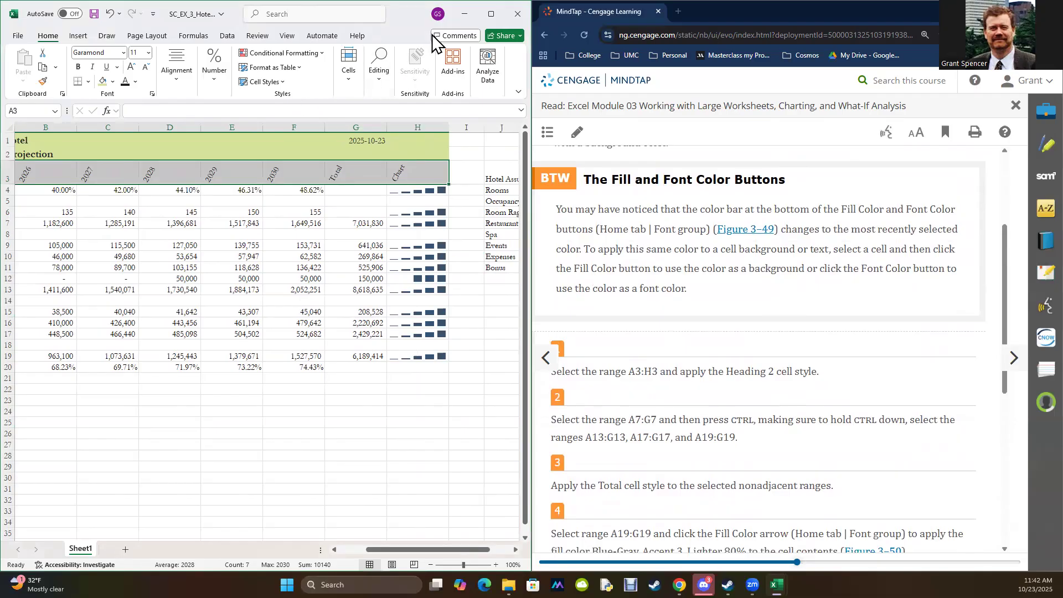
{"action": "left_click", "coordinate": [496, 14]}
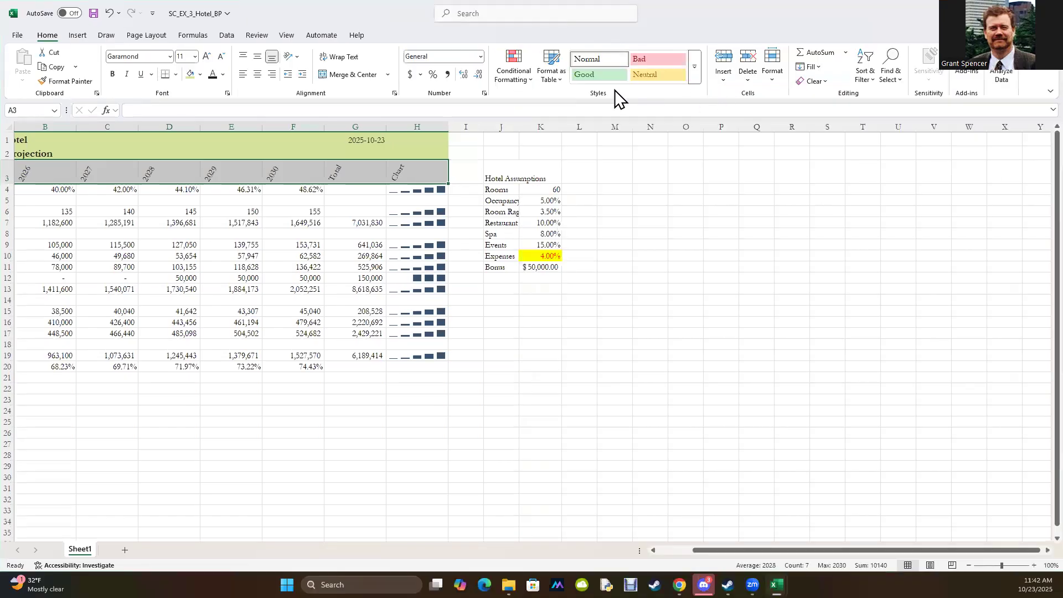
{"action": "left_click", "coordinate": [695, 69]}
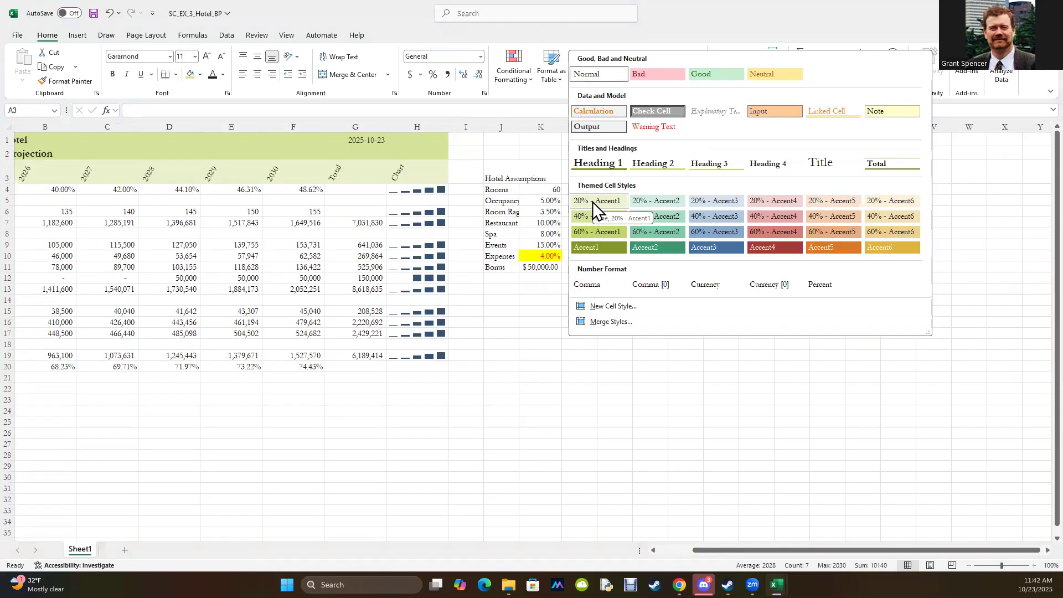
{"action": "left_click", "coordinate": [592, 201]}
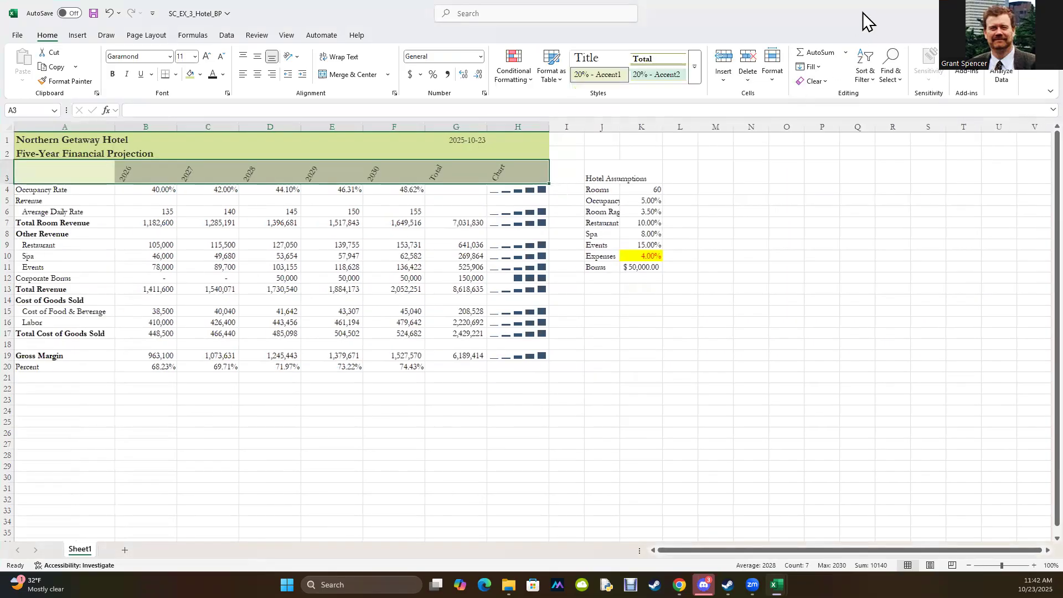
{"action": "double_click", "coordinate": [828, 39]}
{"action": "left_click", "coordinate": [888, 79]}
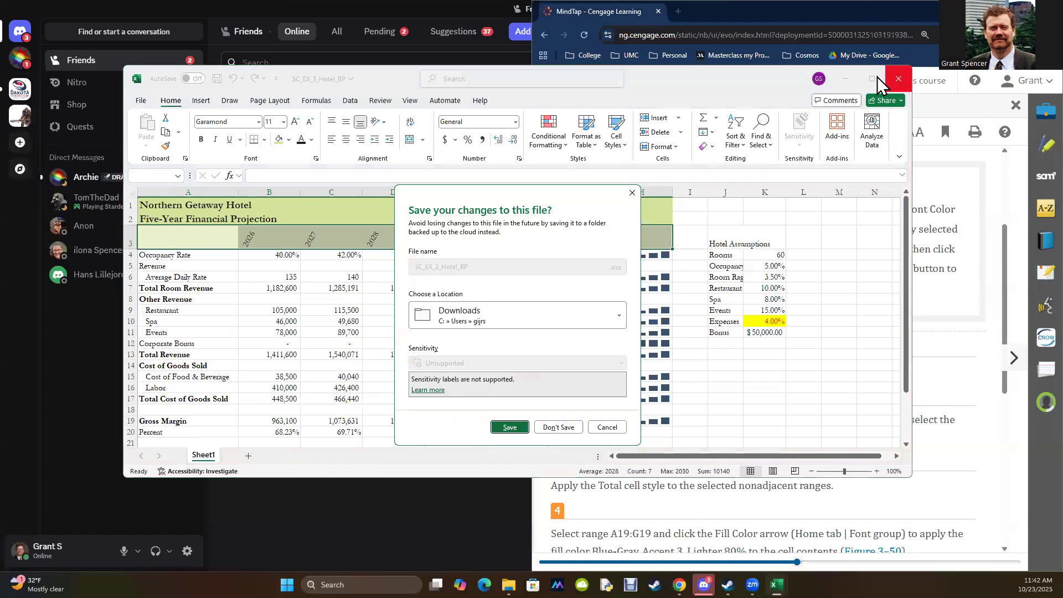
{"action": "left_click", "coordinate": [602, 427]}
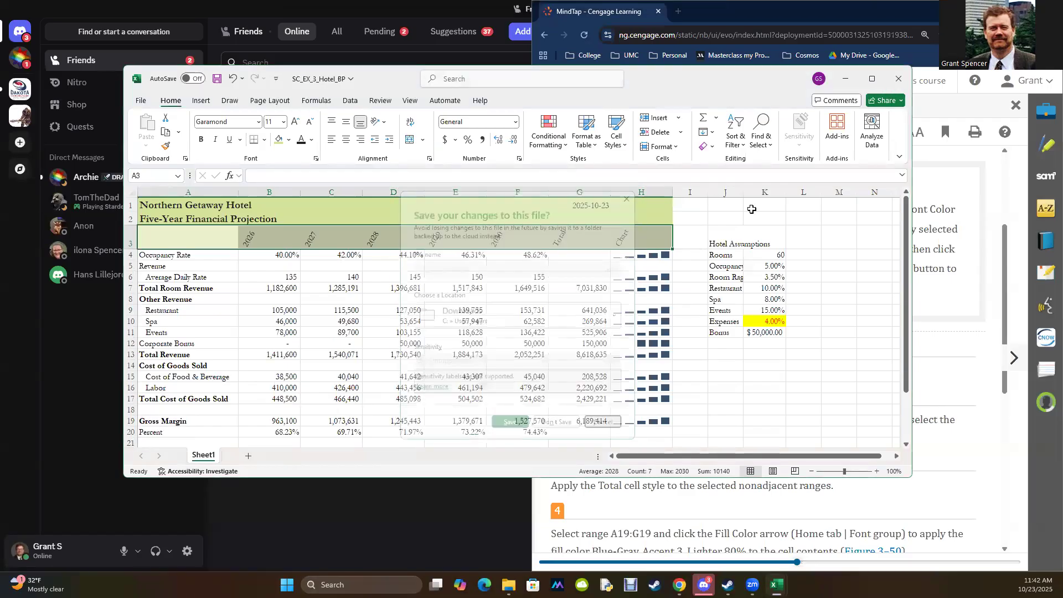
{"action": "left_click", "coordinate": [872, 78]}
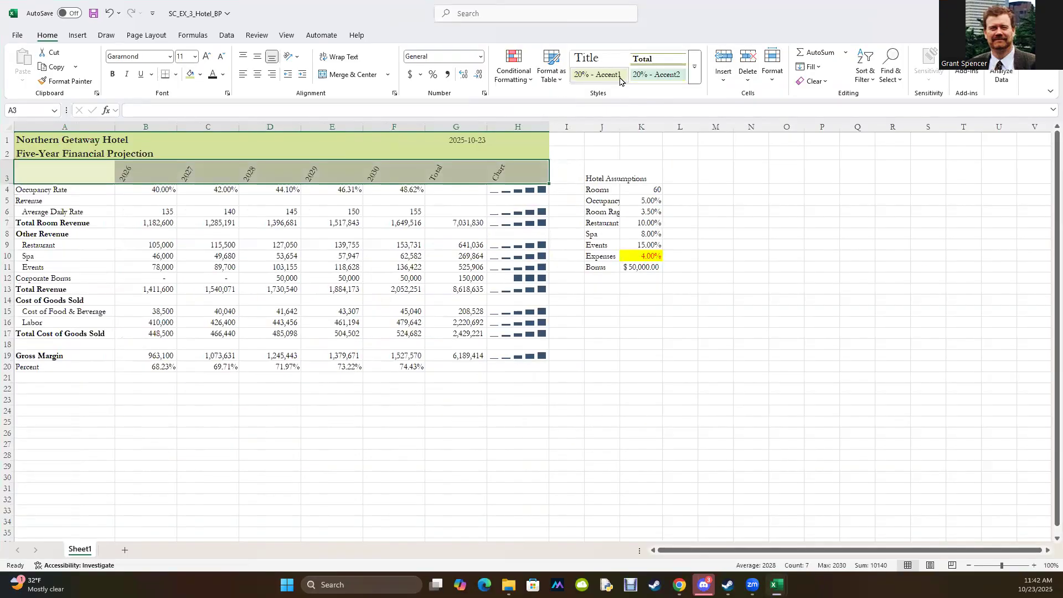
- Apply the 20% - Accent2 cell style to the heading range A3:H3
{"action": "left_click", "coordinate": [694, 67]}
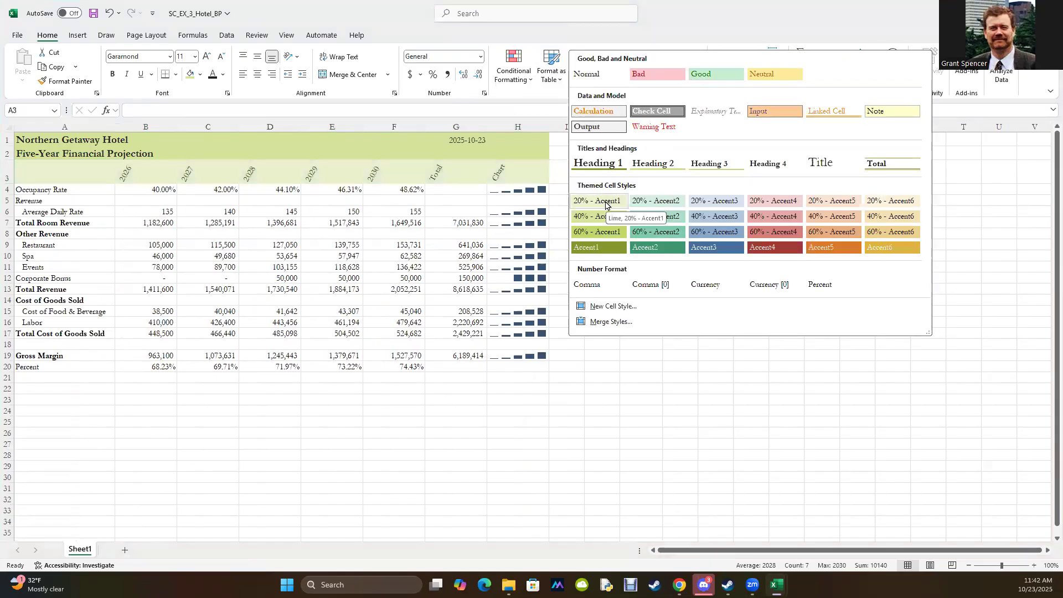
{"action": "left_click", "coordinate": [464, 117]}
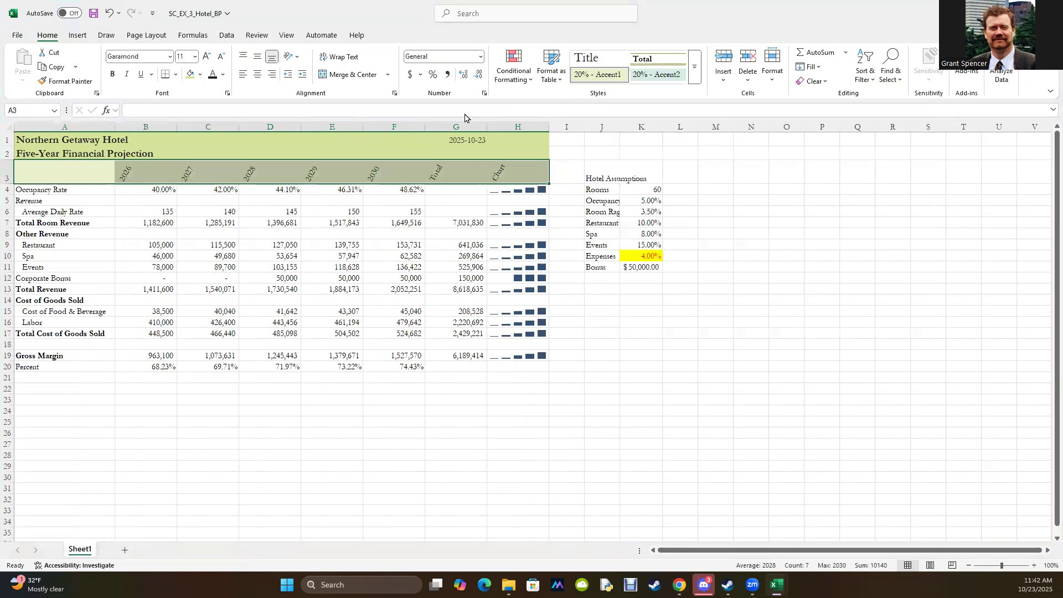
{"action": "left_click_drag", "start_coordinate": [686, 13], "coordinate": [652, 72]}
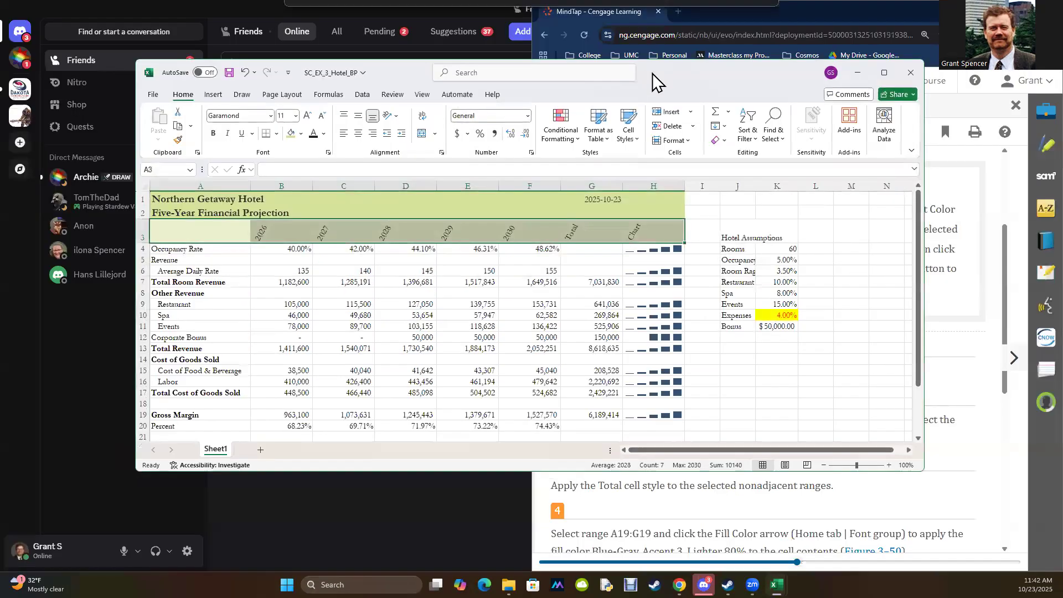
{"action": "left_click", "coordinate": [892, 74]}
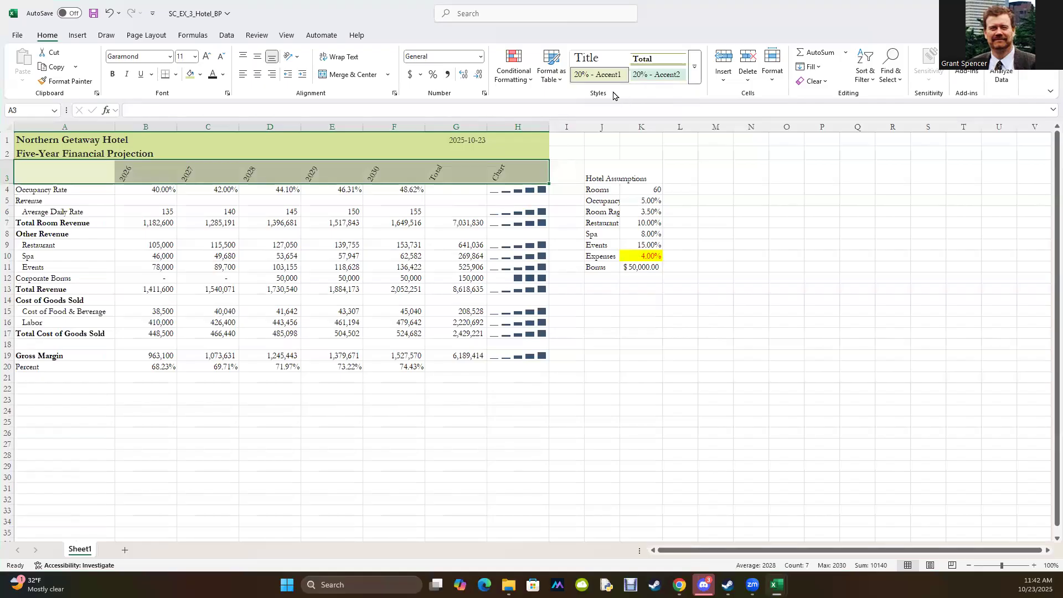
{"action": "left_click", "coordinate": [694, 67]}
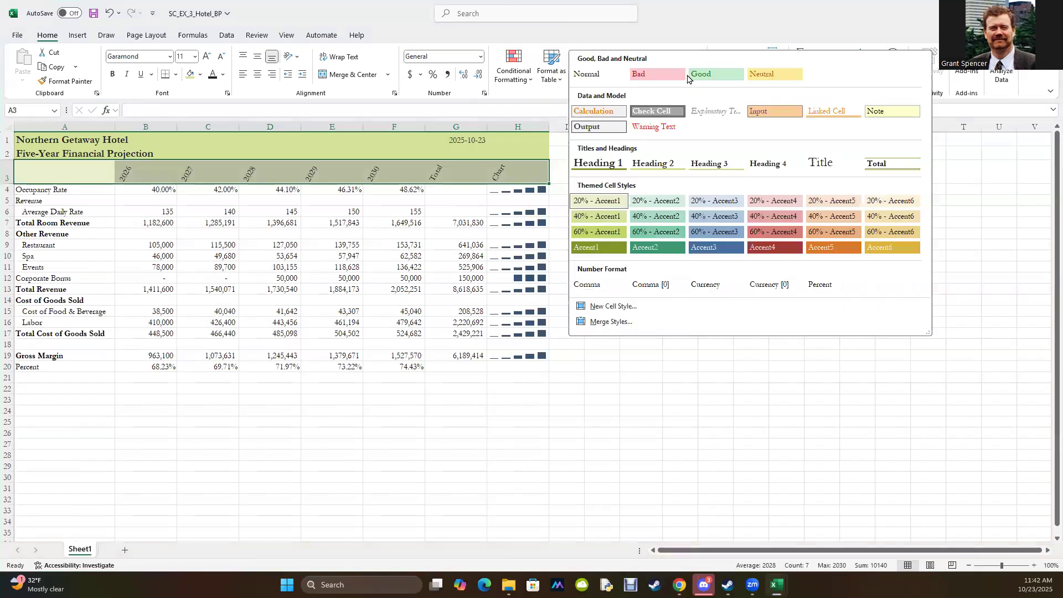
{"action": "left_click", "coordinate": [651, 199]}
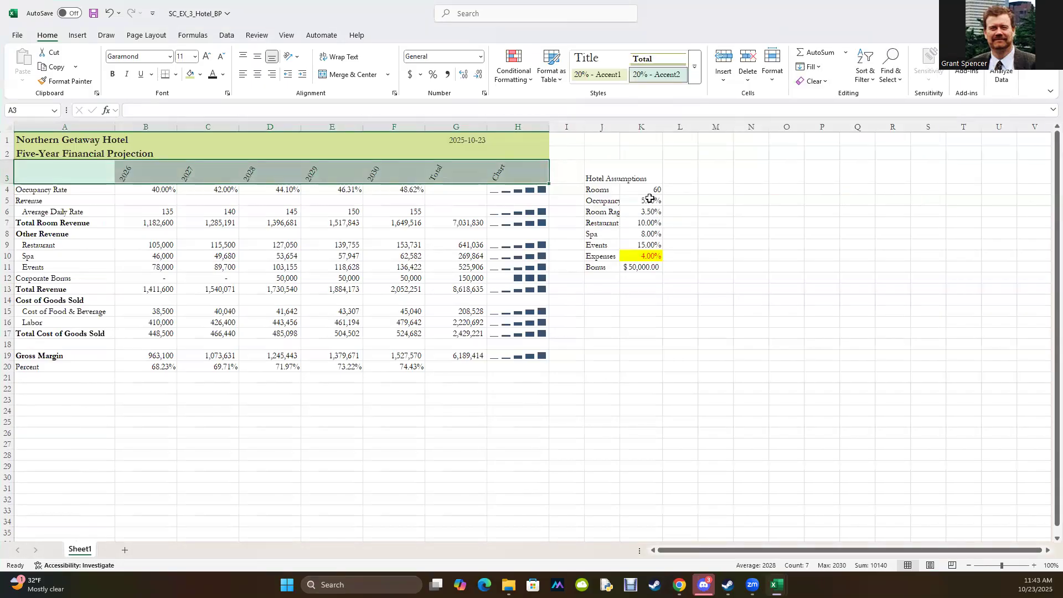
- Dock the workbook window beside the textbook page and check the cell style choices for A3:H3 without applying another one
{"action": "left_click_drag", "start_coordinate": [850, 25], "coordinate": [783, 45]}
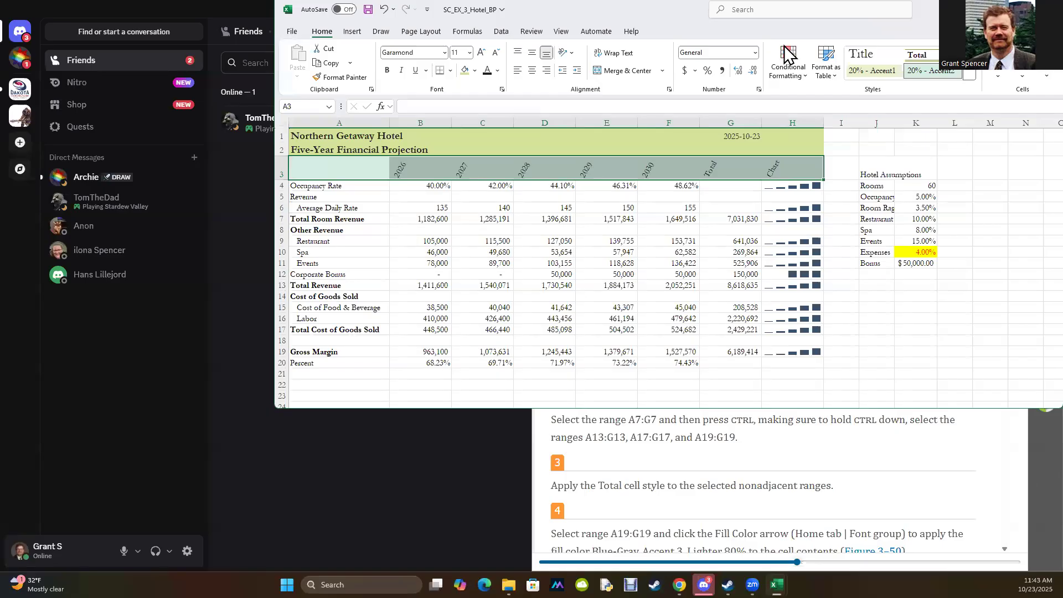
{"action": "left_click_drag", "start_coordinate": [788, 53], "coordinate": [2, 66]}
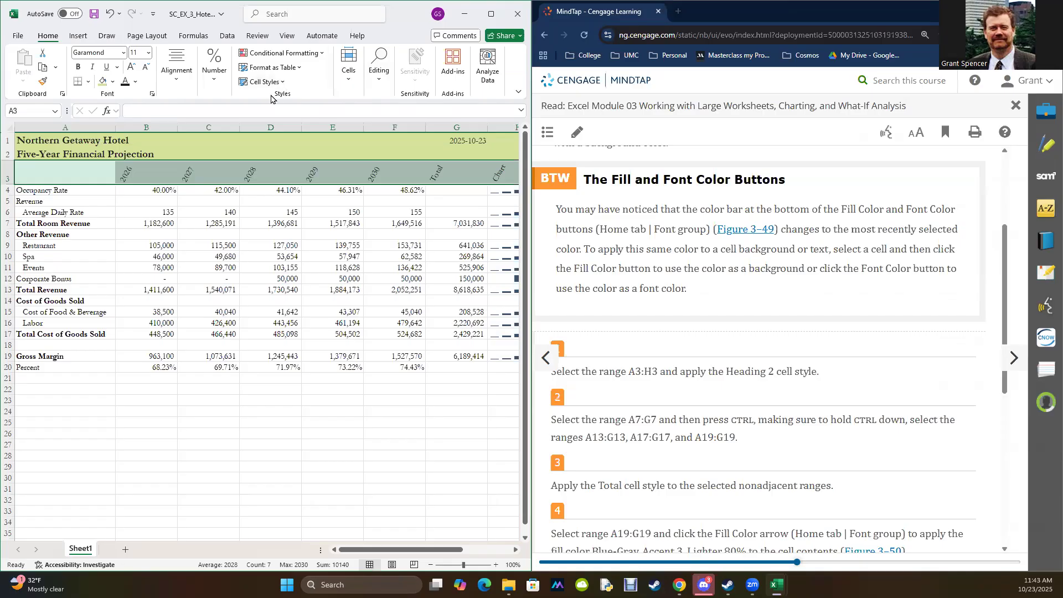
{"action": "left_click", "coordinate": [518, 93]}
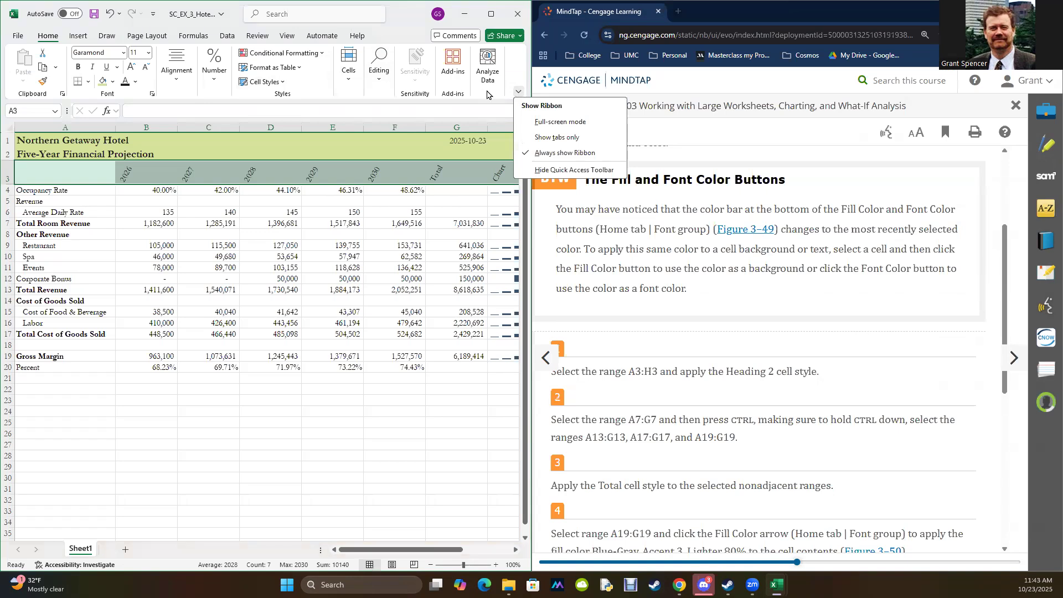
{"action": "left_click", "coordinate": [287, 94]}
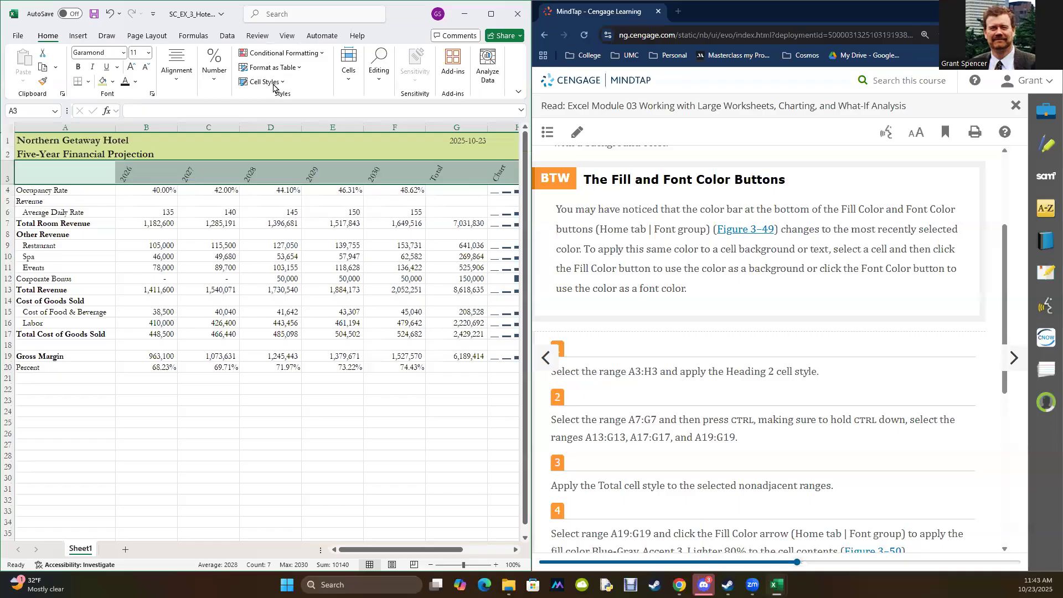
{"action": "left_click", "coordinate": [265, 82]}
{"action": "left_click", "coordinate": [264, 82]}
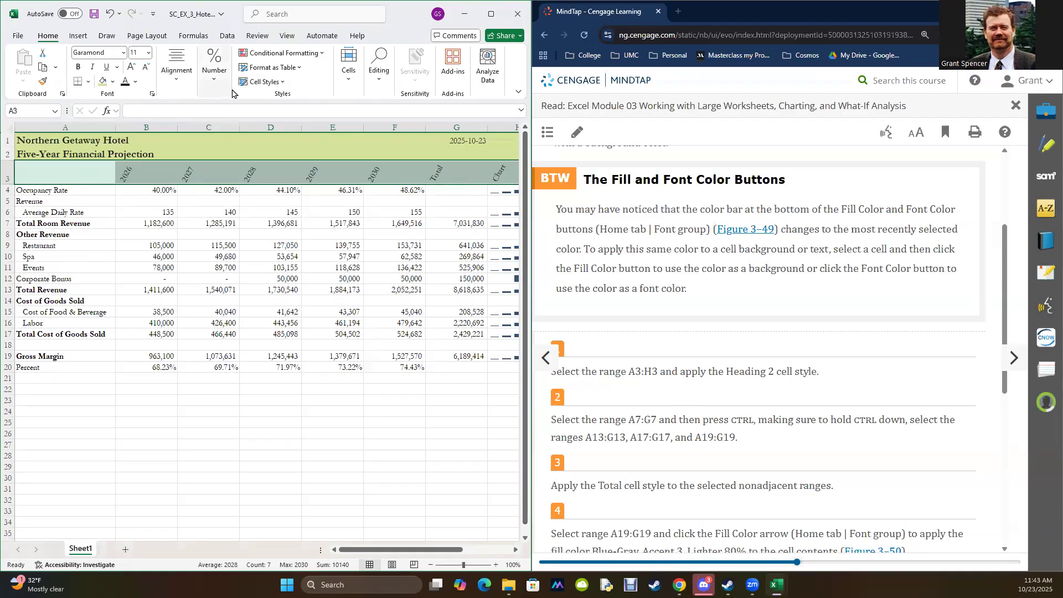
{"action": "left_click", "coordinate": [283, 83]}
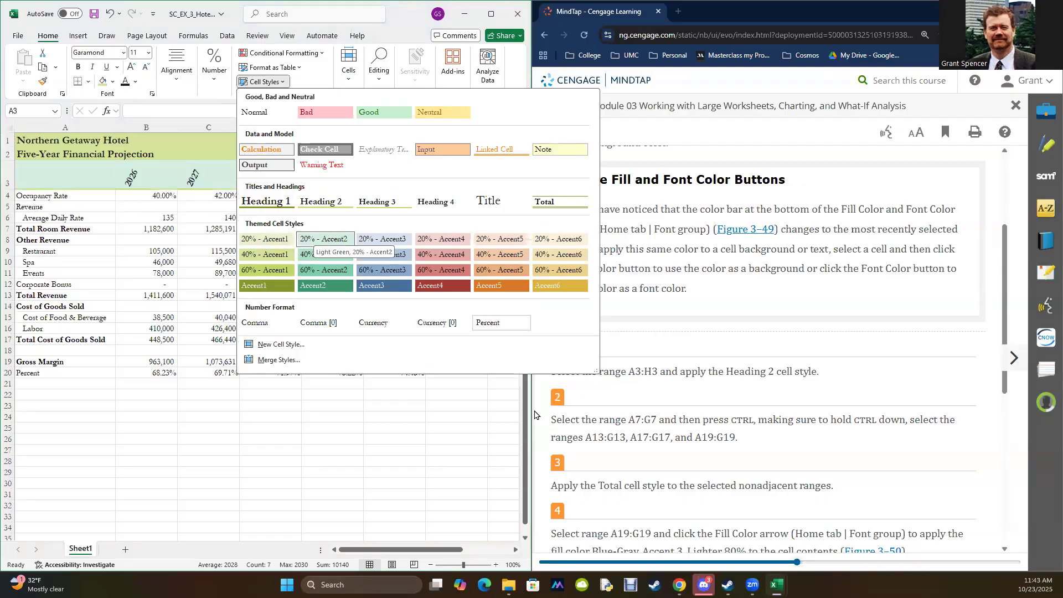
{"action": "left_click", "coordinate": [278, 464]}
- Apply the Total cell style to the nonadjacent ranges A7:G7, B13:G13, B17:G17 and B19:G19
{"action": "left_click_drag", "start_coordinate": [67, 222], "coordinate": [460, 220]}
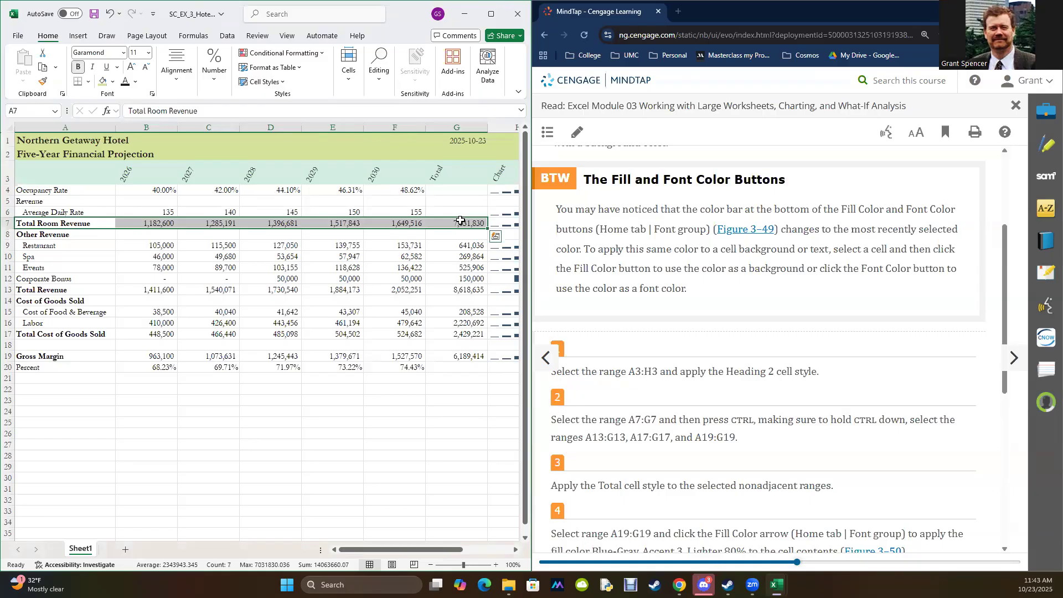
{"action": "left_click", "coordinate": [137, 292], "text": "ctrl"}
{"action": "left_click", "coordinate": [211, 290], "text": "ctrl"}
{"action": "left_click", "coordinate": [278, 293], "text": "ctrl"}
{"action": "left_click", "coordinate": [330, 291], "text": "ctrl"}
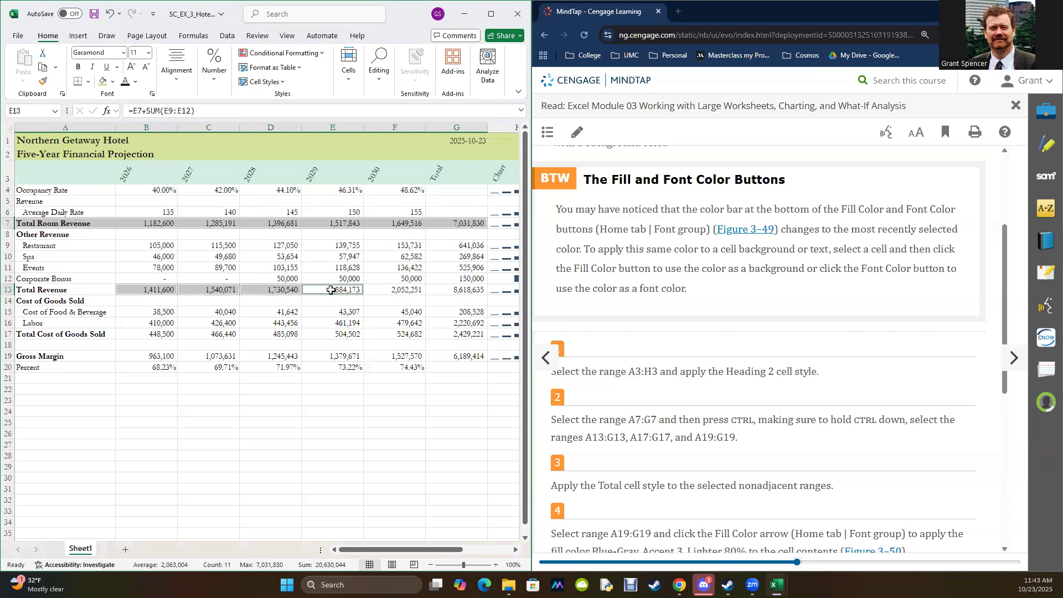
{"action": "left_click", "coordinate": [403, 290], "text": "ctrl"}
{"action": "left_click", "coordinate": [455, 290], "text": "ctrl"}
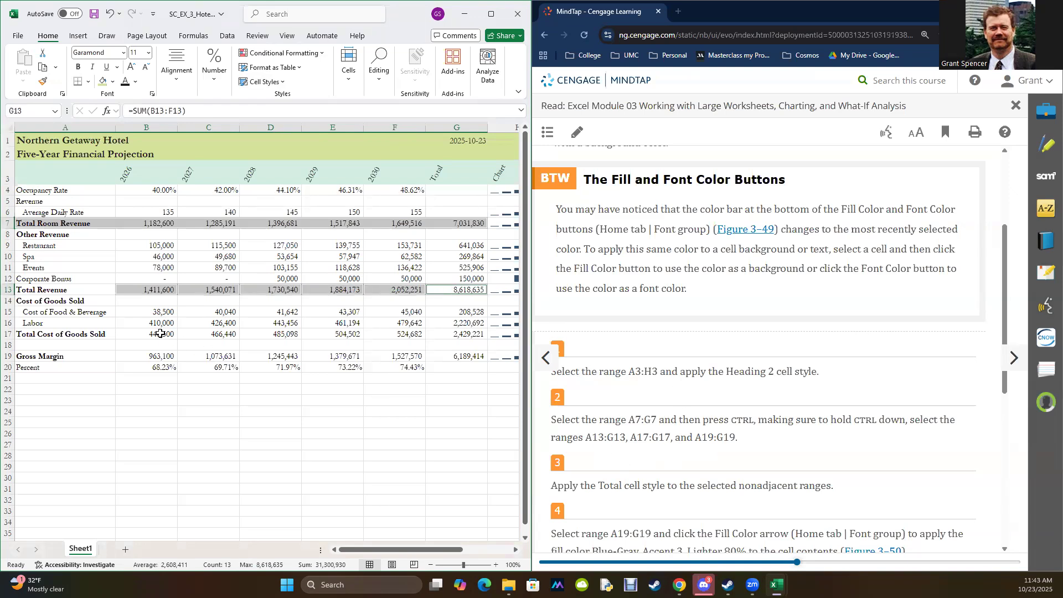
{"action": "left_click", "coordinate": [136, 335], "text": "ctrl"}
{"action": "left_click", "coordinate": [206, 334], "text": "ctrl"}
{"action": "left_click", "coordinate": [258, 335], "text": "ctrl"}
{"action": "left_click", "coordinate": [332, 335], "text": "ctrl"}
{"action": "left_click", "coordinate": [380, 333], "text": "ctrl"}
{"action": "left_click", "coordinate": [460, 333], "text": "ctrl"}
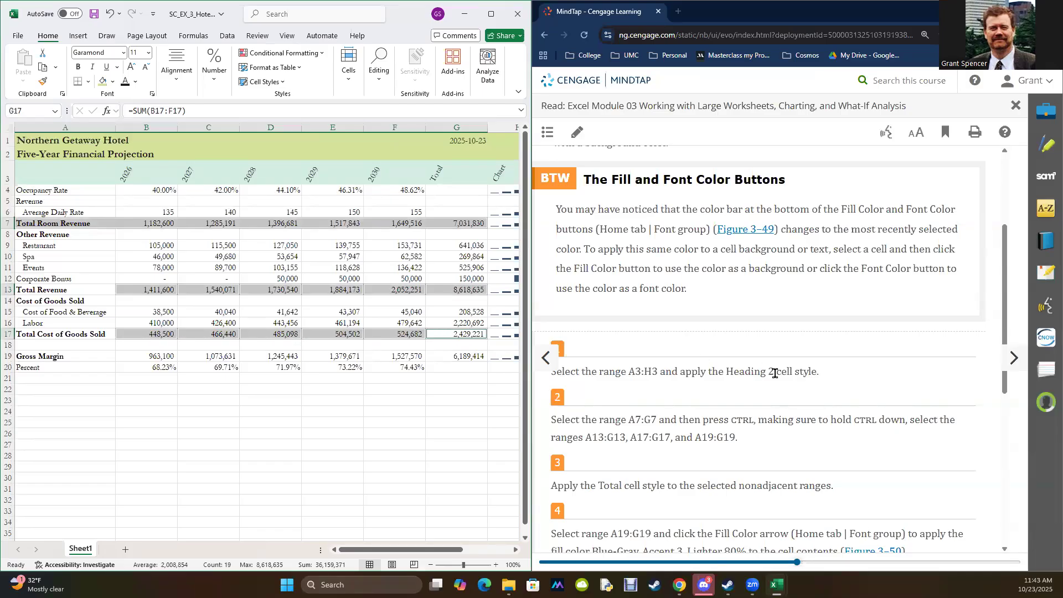
{"action": "left_click", "coordinate": [162, 357], "text": "ctrl"}
{"action": "left_click", "coordinate": [217, 356], "text": "ctrl"}
{"action": "left_click", "coordinate": [279, 355], "text": "ctrl"}
{"action": "left_click", "coordinate": [340, 358], "text": "ctrl"}
{"action": "left_click", "coordinate": [395, 357], "text": "ctrl"}
{"action": "left_click", "coordinate": [454, 355], "text": "ctrl"}
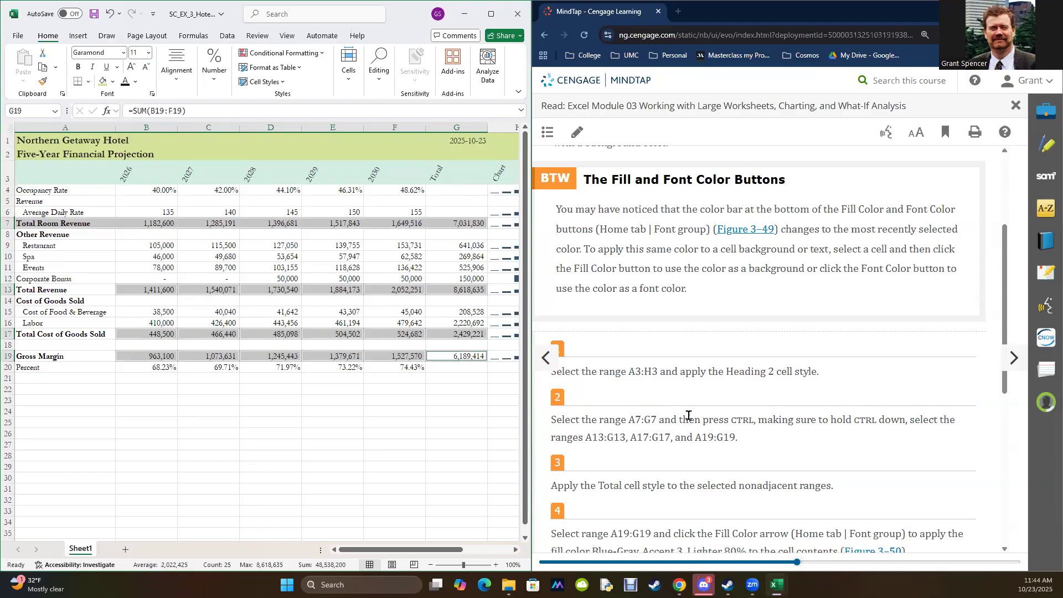
{"action": "left_click", "coordinate": [287, 83]}
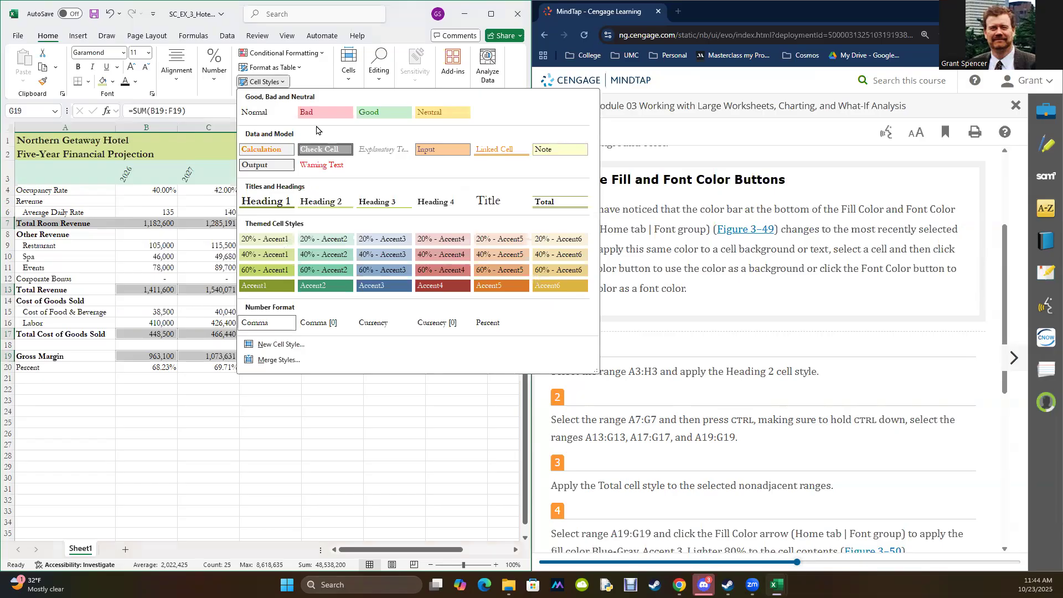
{"action": "left_click", "coordinate": [540, 205]}
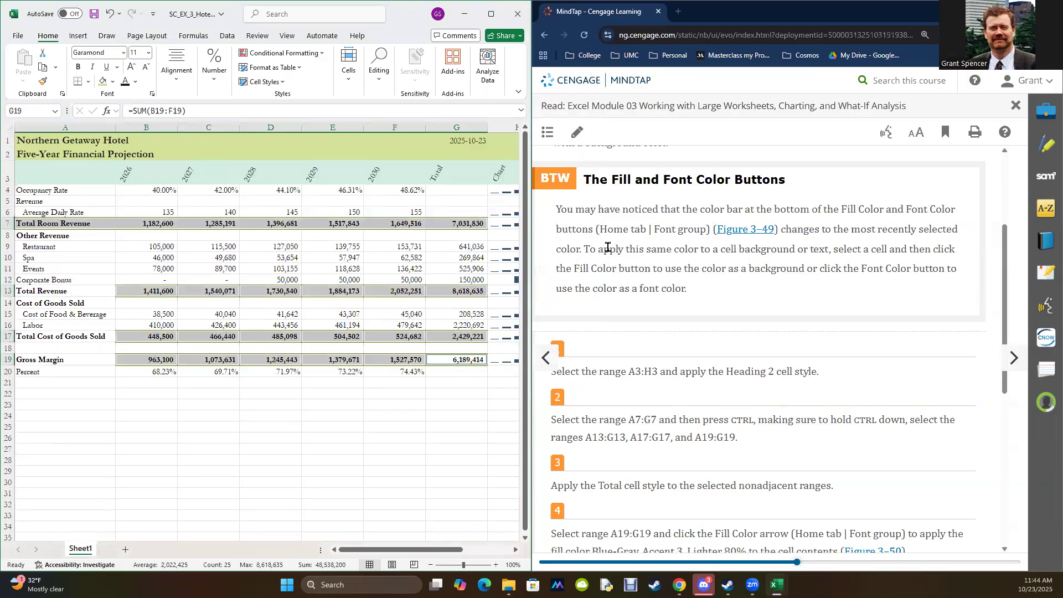
- Fill cells B19 and G19 in the Gross Margin row with Blue-Gray, Accent 3, Lighter 80%, and deselect them
{"action": "scroll", "coordinate": [758, 476], "scroll_direction": "down", "scroll_amount": 5}
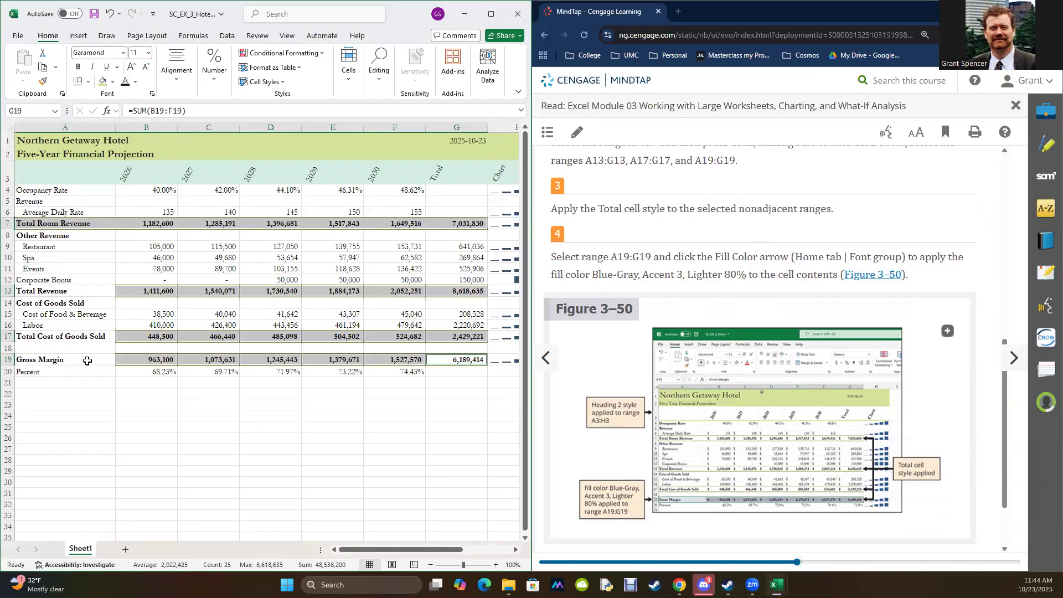
{"action": "left_click", "coordinate": [124, 357]}
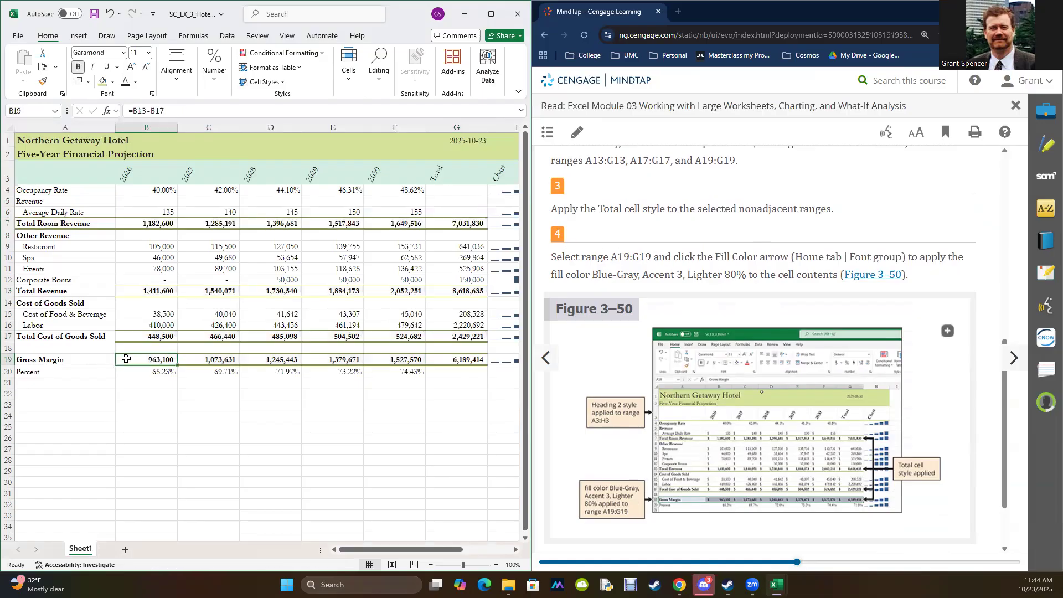
{"action": "left_click", "coordinate": [466, 360], "text": "ctrl"}
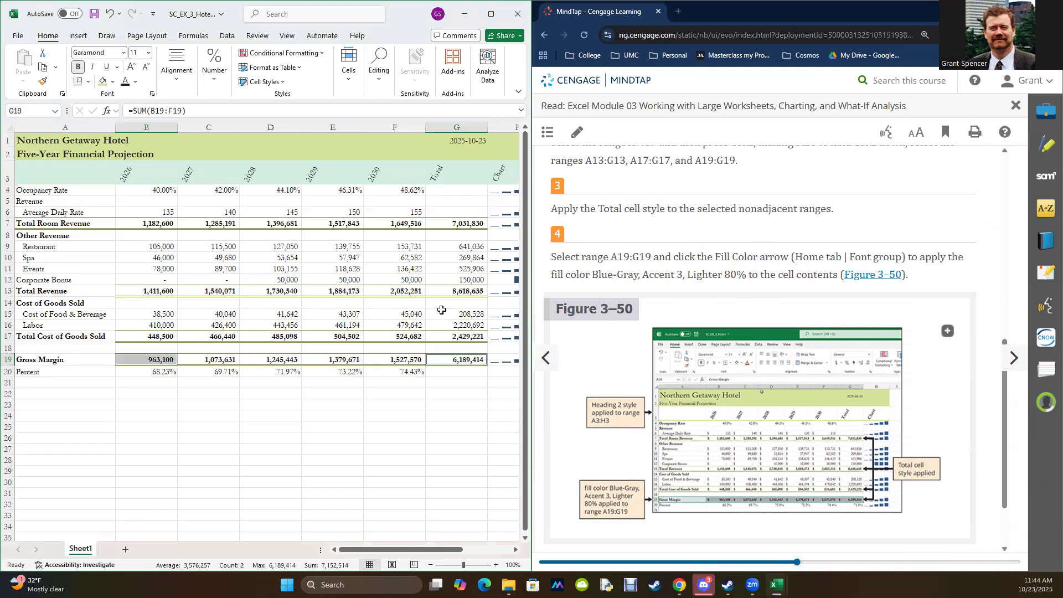
{"action": "left_click", "coordinate": [114, 82]}
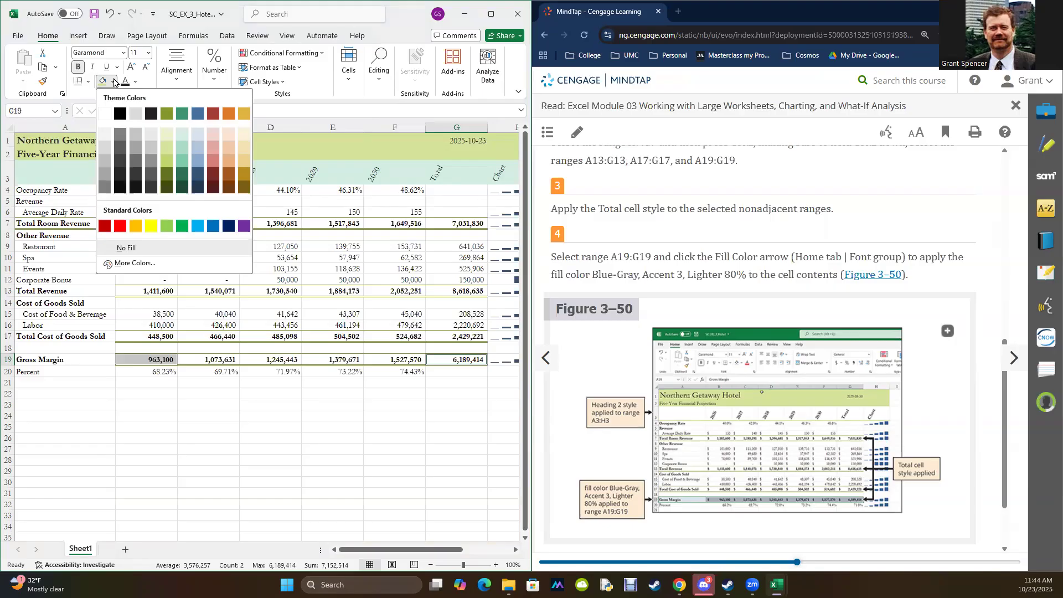
{"action": "left_click", "coordinate": [197, 136]}
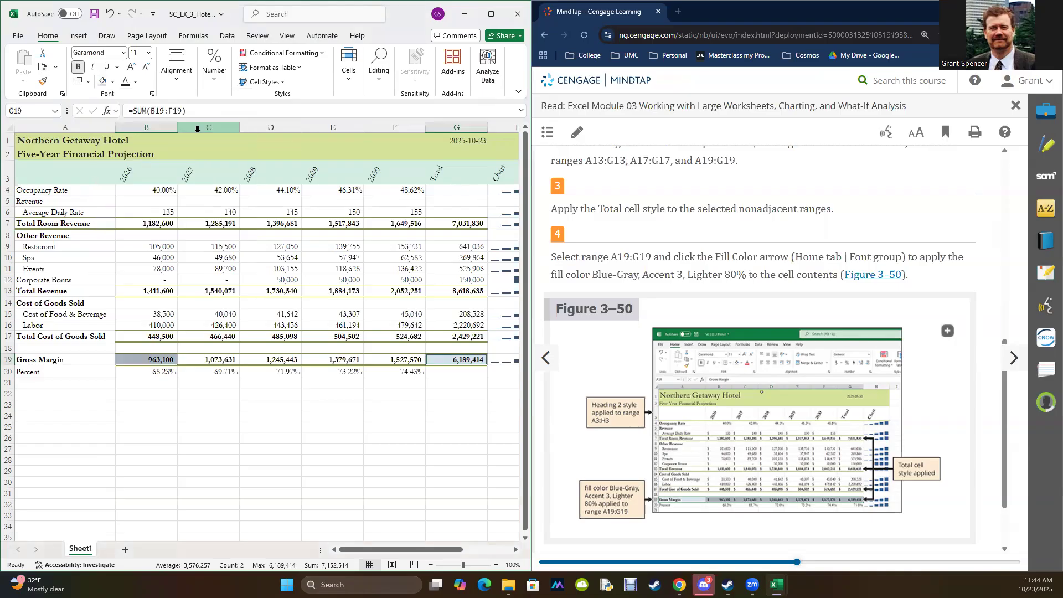
{"action": "left_click", "coordinate": [203, 492]}
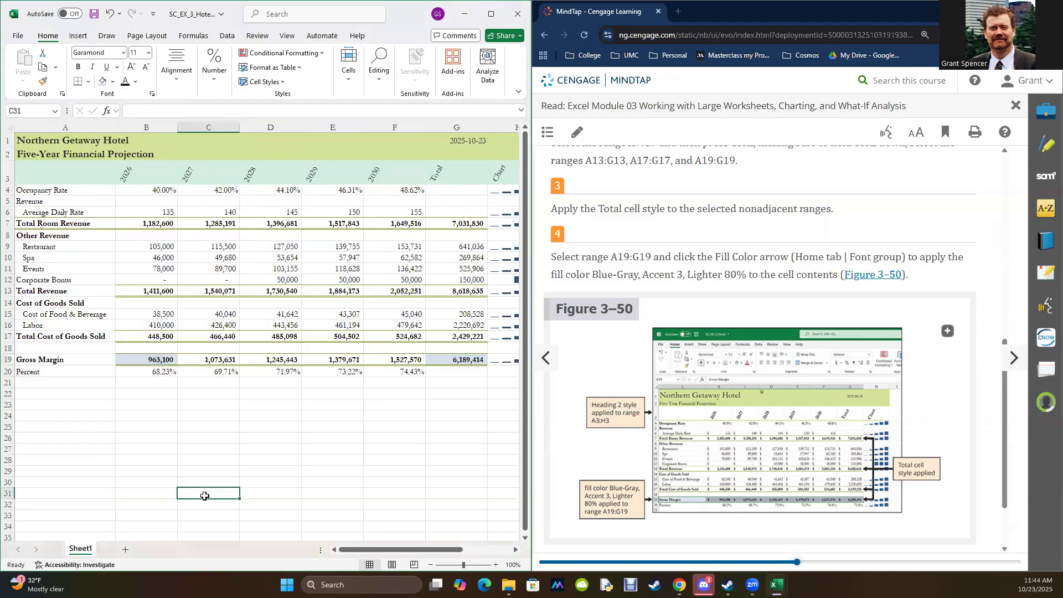
- Copy the format of cell B19 to C19:F19 with the Format Painter and deselect the range
{"action": "left_click", "coordinate": [140, 359]}
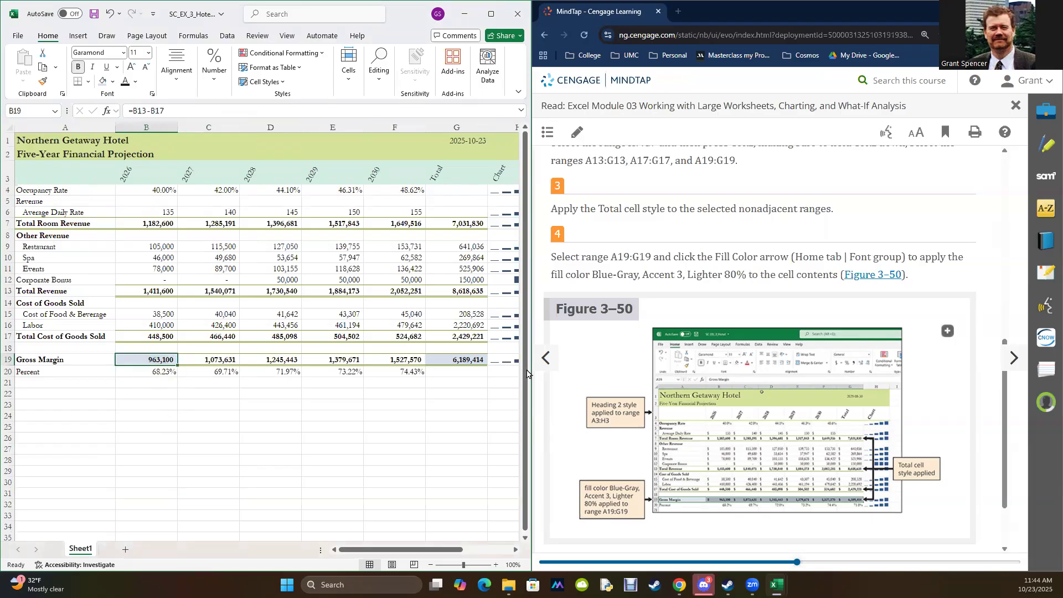
{"action": "left_click", "coordinate": [44, 81]}
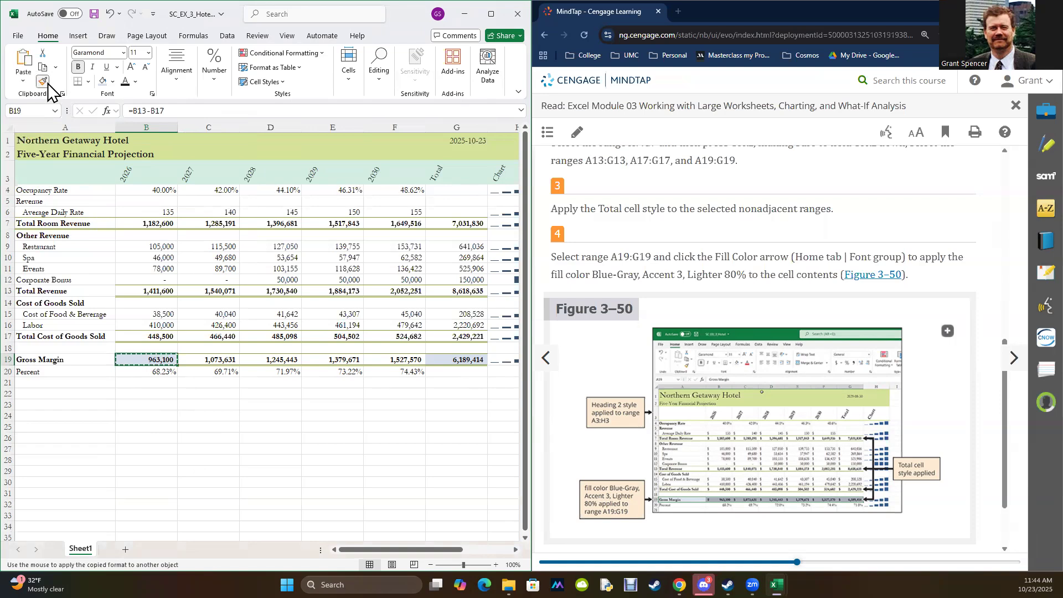
{"action": "left_click_drag", "start_coordinate": [353, 369], "coordinate": [394, 371]}
{"action": "left_click", "coordinate": [429, 447]}
- Go to textbook section EX 3-8d and read its Format Painter steps and figures on copying the format of A19
{"action": "scroll", "coordinate": [775, 387], "scroll_direction": "down", "scroll_amount": 2}
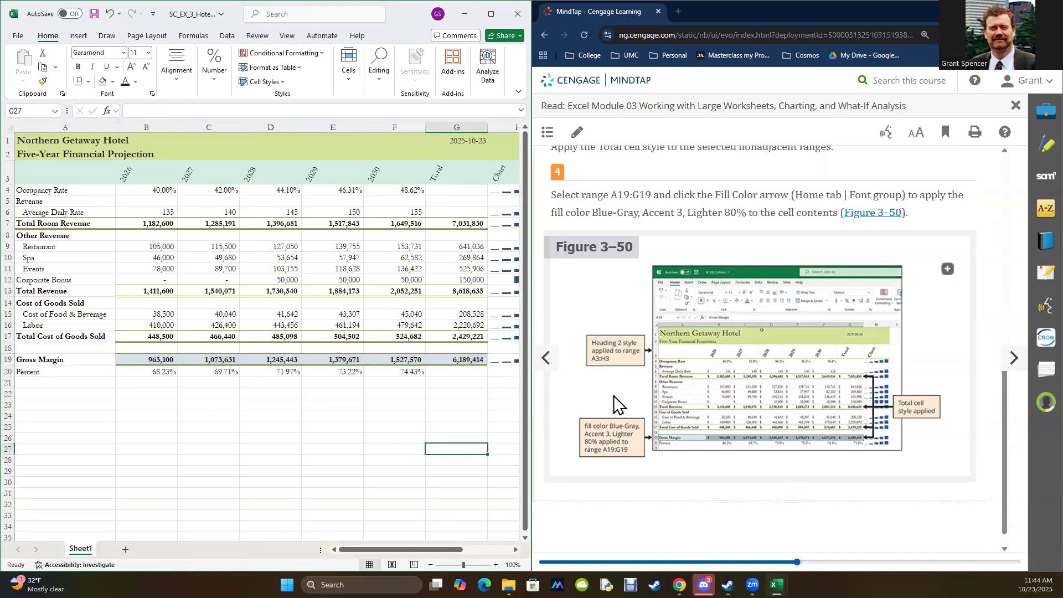
{"action": "left_click", "coordinate": [1014, 358]}
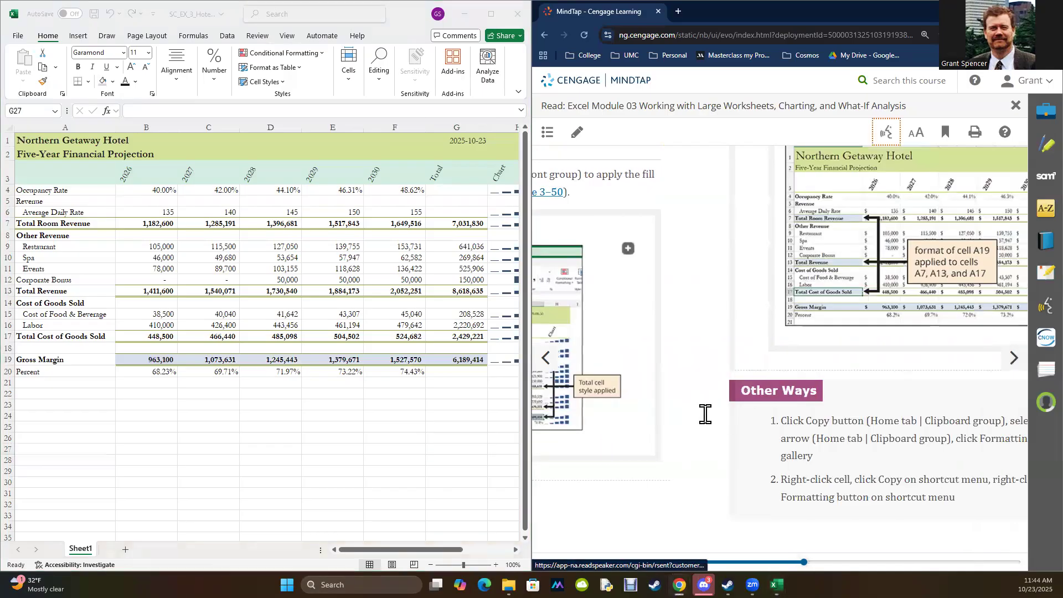
{"action": "scroll", "coordinate": [704, 413], "scroll_direction": "down", "scroll_amount": 5}
{"action": "scroll", "coordinate": [705, 418], "scroll_direction": "down", "scroll_amount": 4}
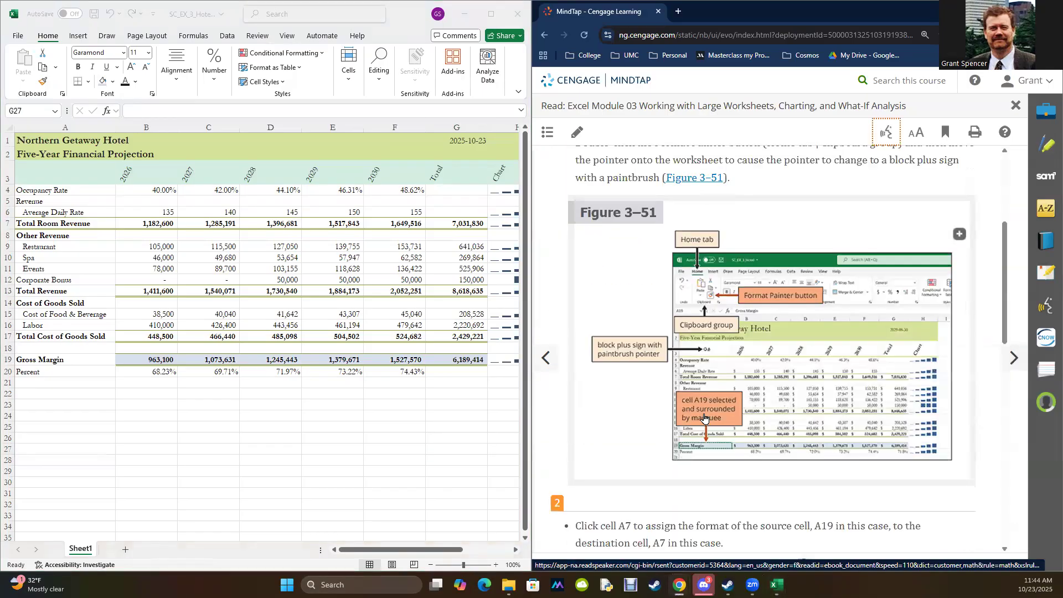
{"action": "scroll", "coordinate": [704, 417], "scroll_direction": "up", "scroll_amount": 4}
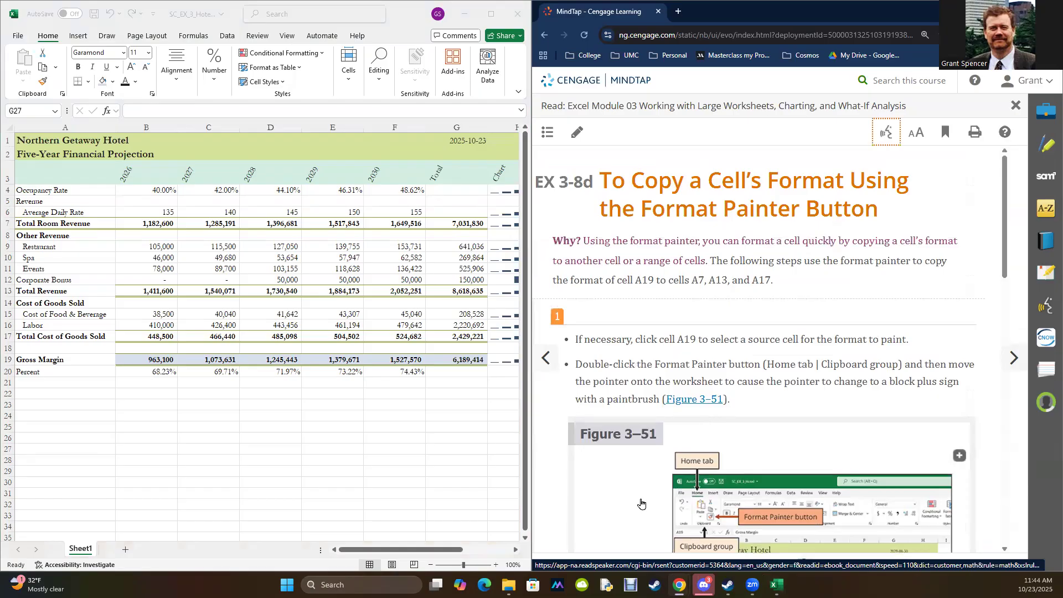
{"action": "scroll", "coordinate": [824, 329], "scroll_direction": "down", "scroll_amount": 5}
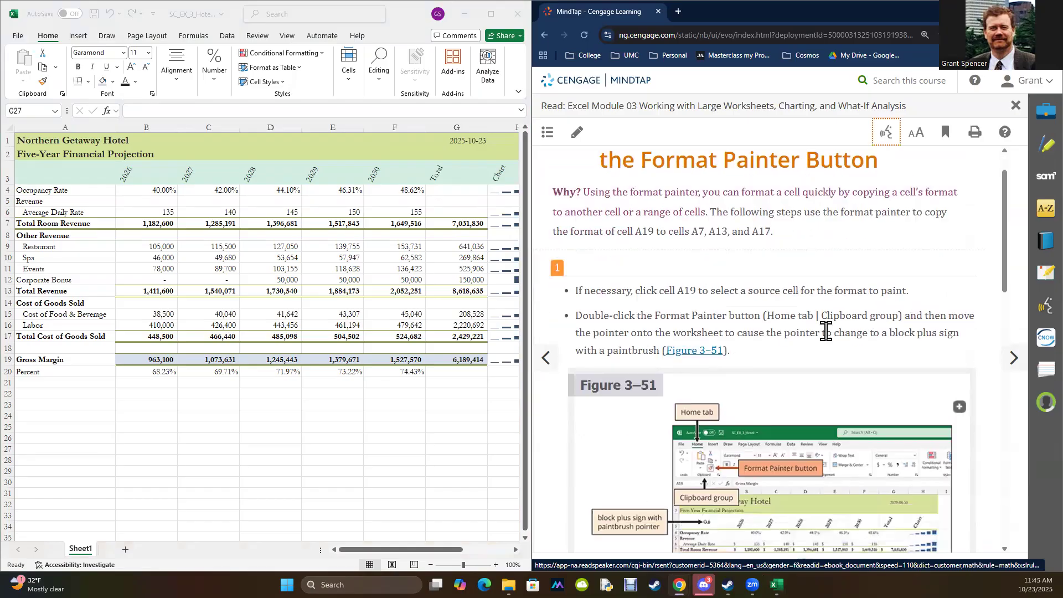
{"action": "scroll", "coordinate": [746, 363], "scroll_direction": "down", "scroll_amount": 8}
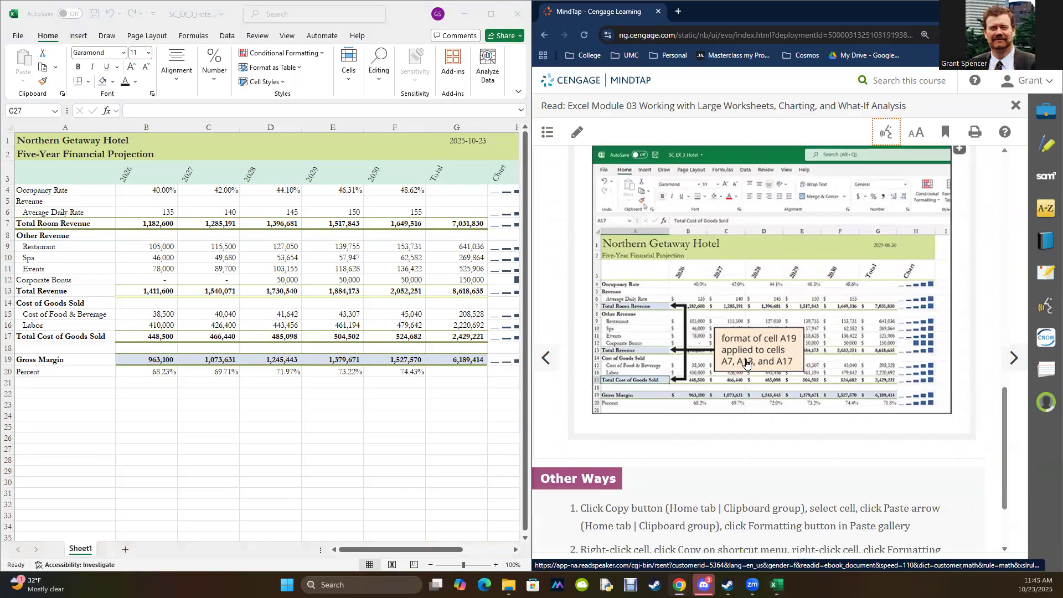
- Copy the format of cell B19 to the Gross Margin label in A19 with the Format Painter and deselect it
{"action": "left_click", "coordinate": [155, 355]}
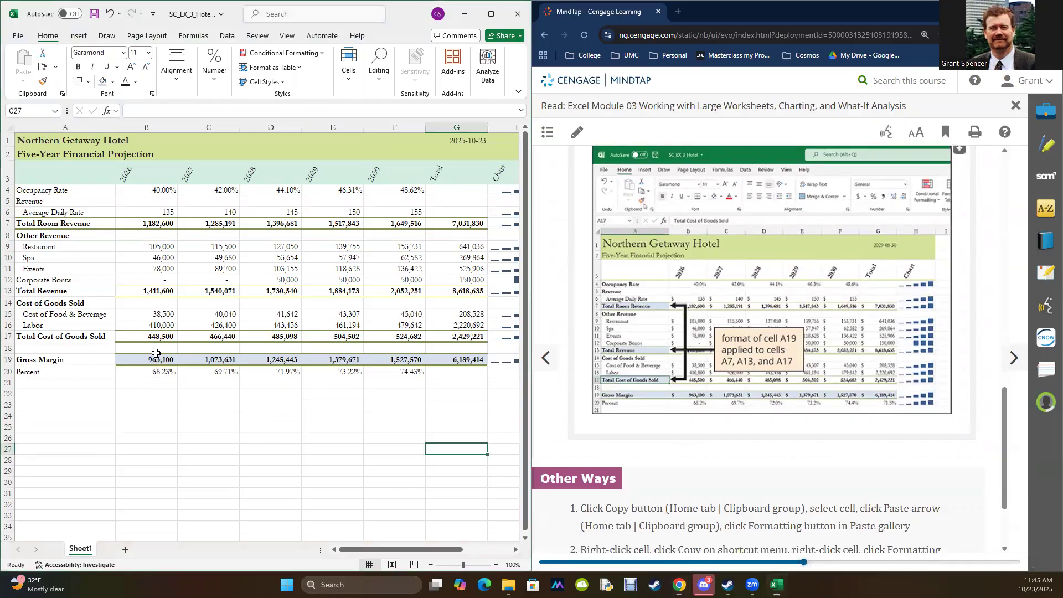
{"action": "left_click", "coordinate": [92, 359]}
{"action": "left_click", "coordinate": [145, 360]}
{"action": "left_click", "coordinate": [67, 359]}
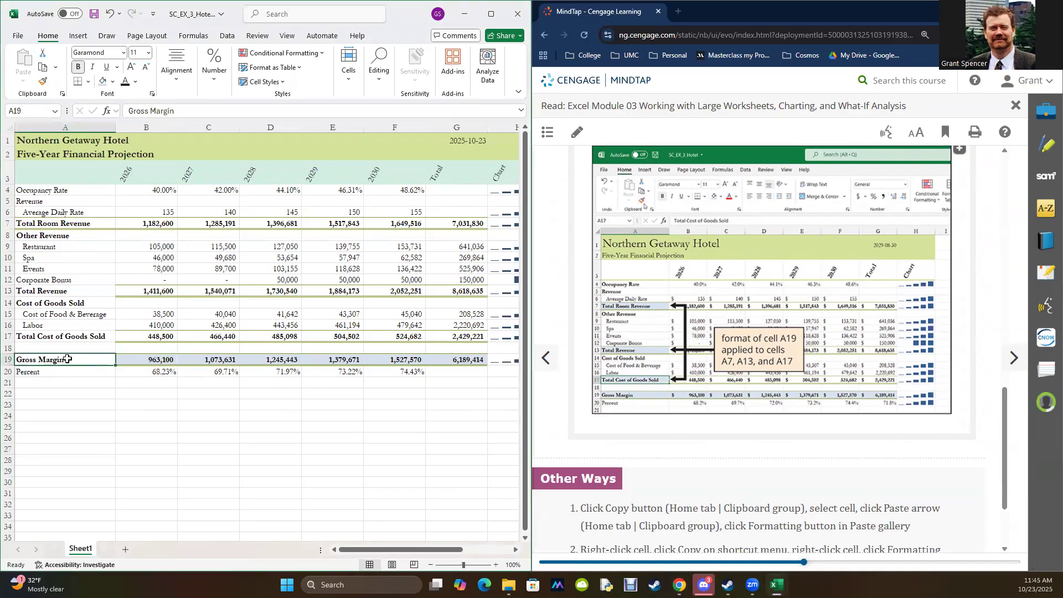
{"action": "left_click", "coordinate": [137, 360]}
{"action": "left_click", "coordinate": [45, 82]}
{"action": "left_click", "coordinate": [72, 359]}
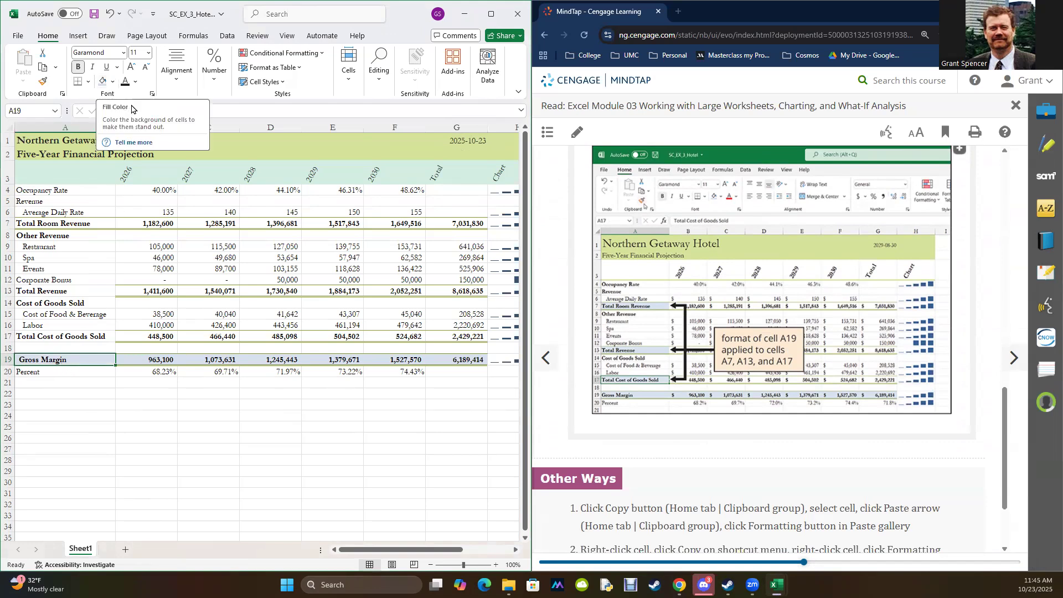
{"action": "key", "text": "ctrl+c"}
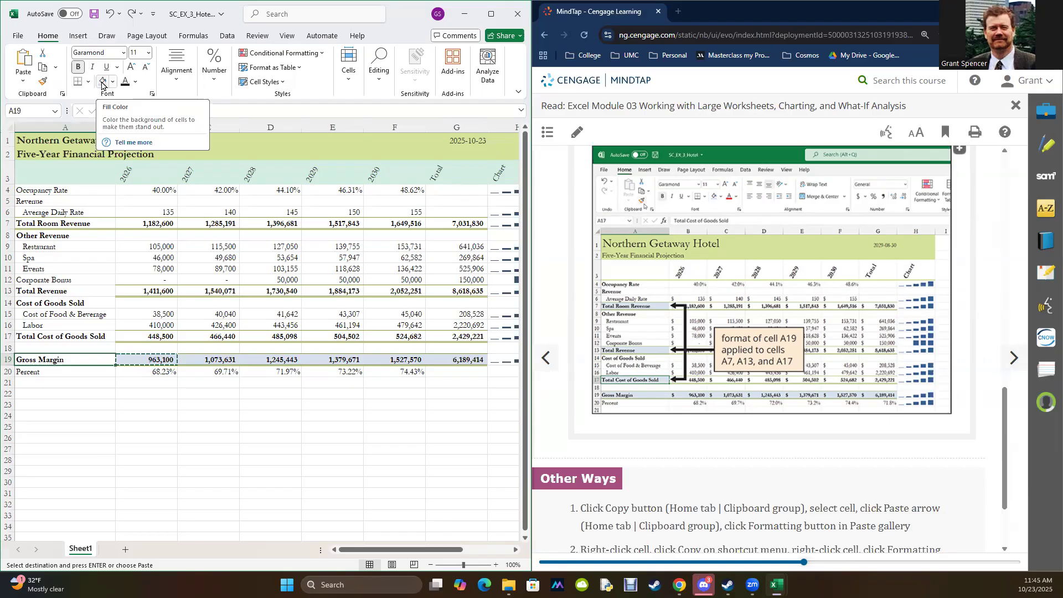
{"action": "key", "text": "Escape"}
{"action": "left_click", "coordinate": [121, 446]}
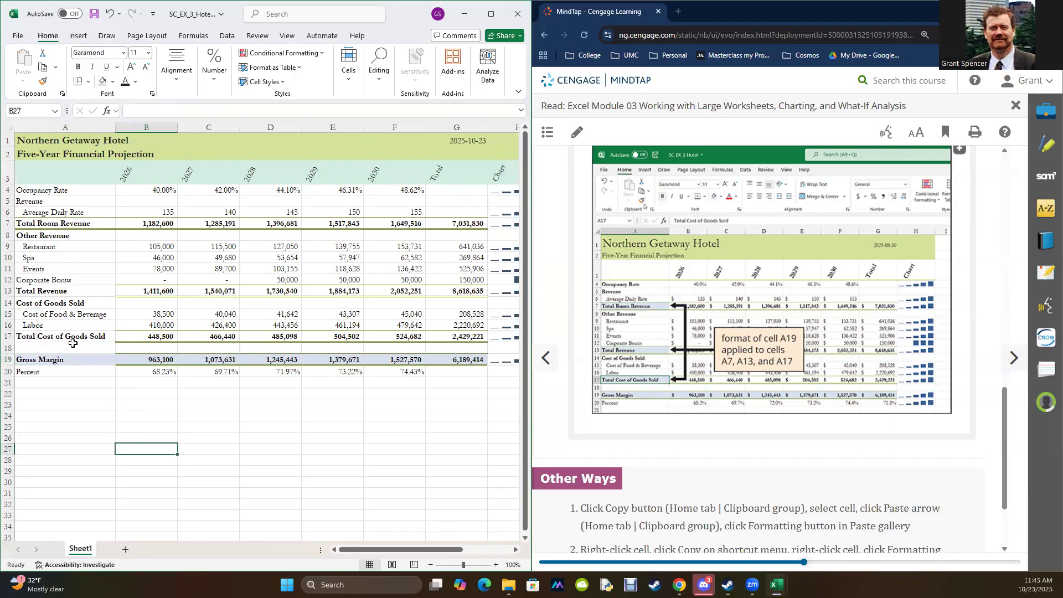
- Copy the format of cell A19 to the total labels in A17, A13 and A7 with the Format Painter and deselect
{"action": "left_click", "coordinate": [75, 359]}
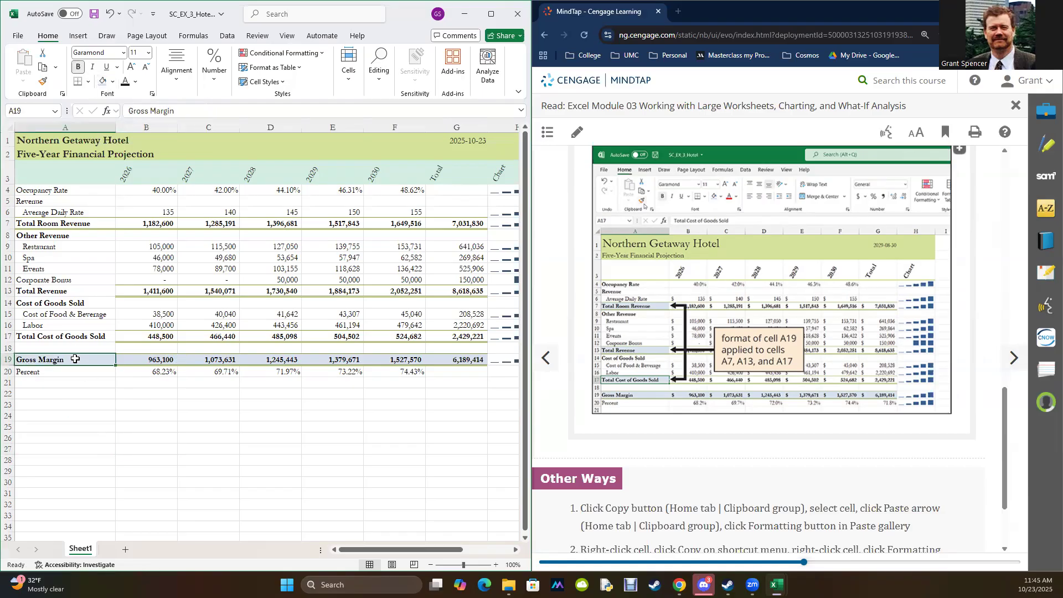
{"action": "left_click", "coordinate": [42, 82]}
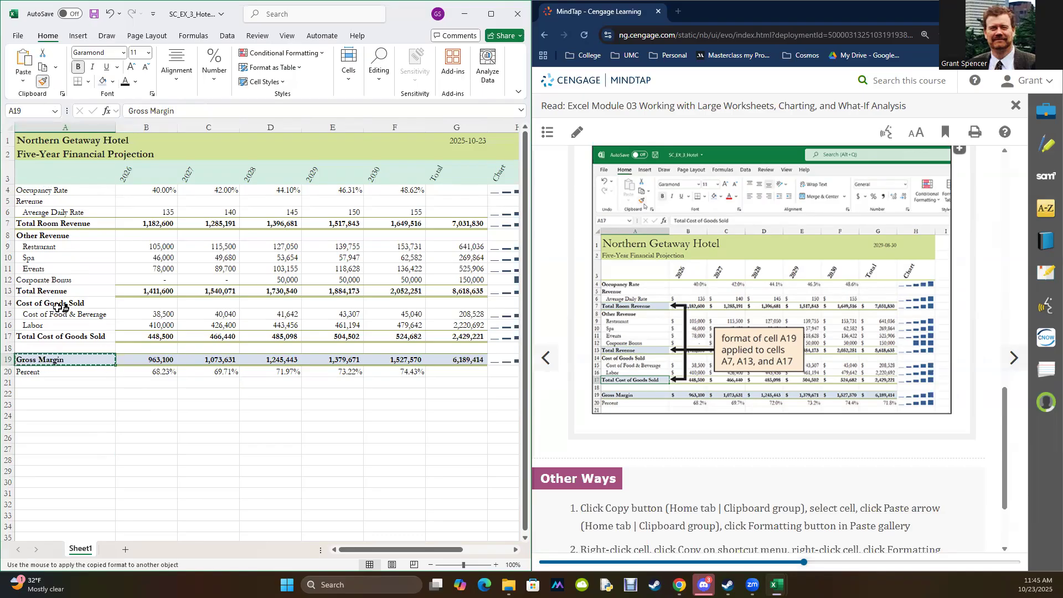
{"action": "left_click", "coordinate": [51, 338]}
{"action": "left_click", "coordinate": [42, 82]}
{"action": "left_click", "coordinate": [44, 291]}
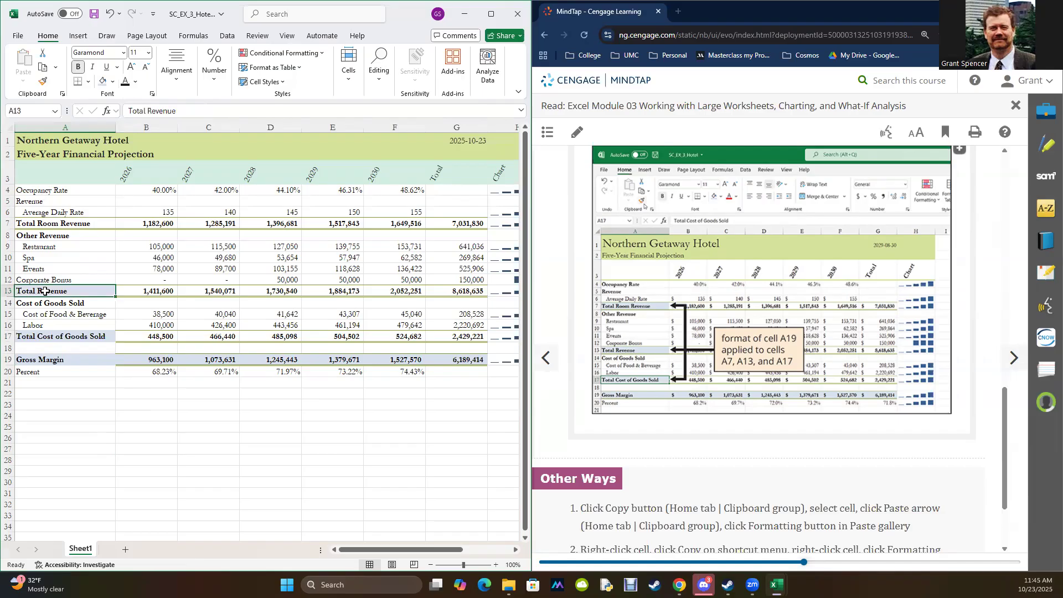
{"action": "left_click", "coordinate": [43, 82]}
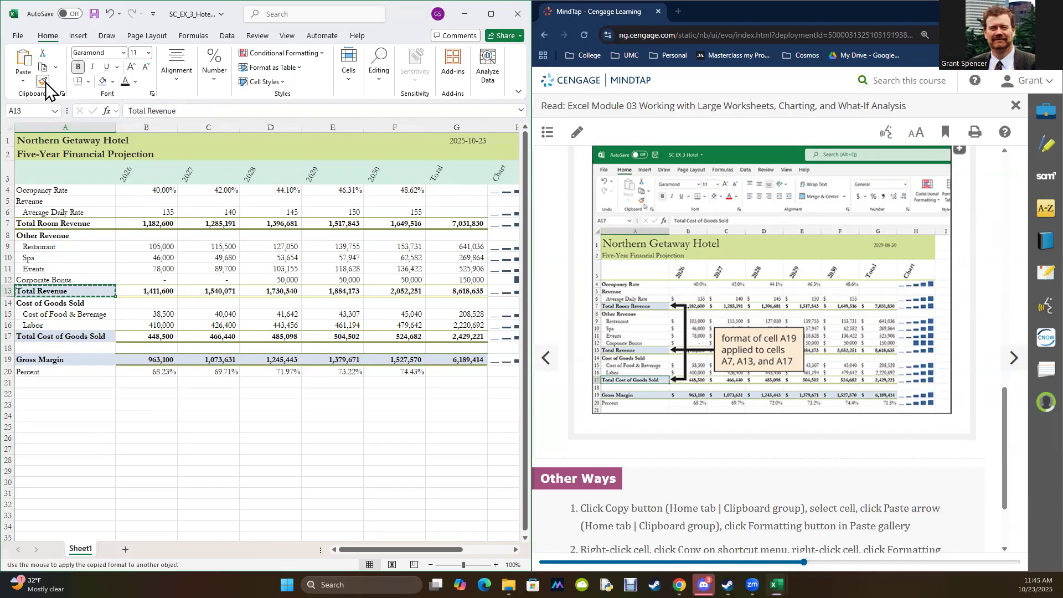
{"action": "left_click", "coordinate": [49, 224]}
{"action": "left_click", "coordinate": [105, 430]}
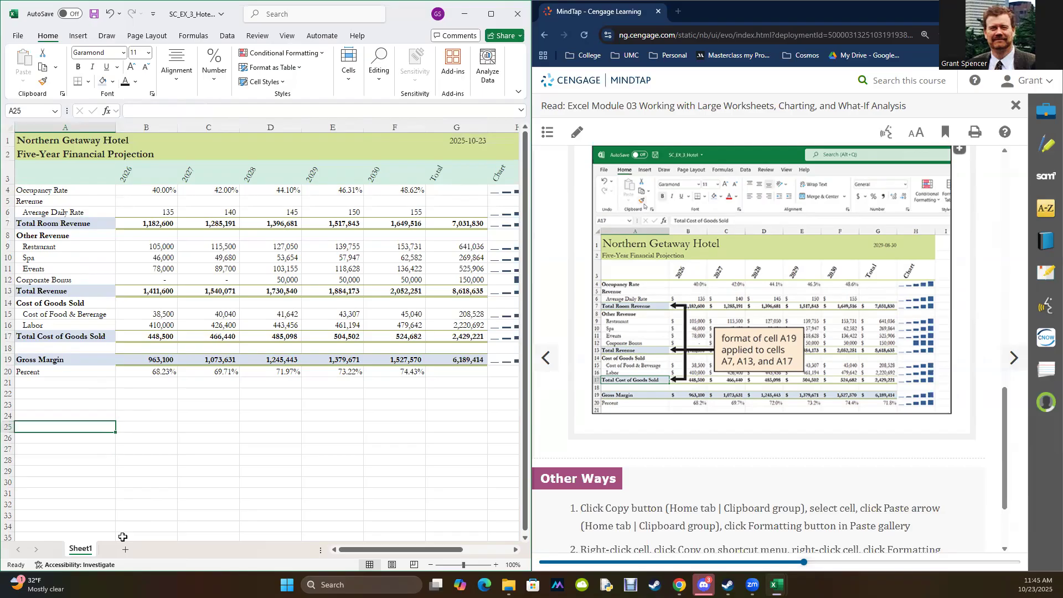
- Copy the cost figures in B15:D16 to the blank area starting at D27
{"action": "left_click_drag", "start_coordinate": [139, 311], "coordinate": [273, 321]}
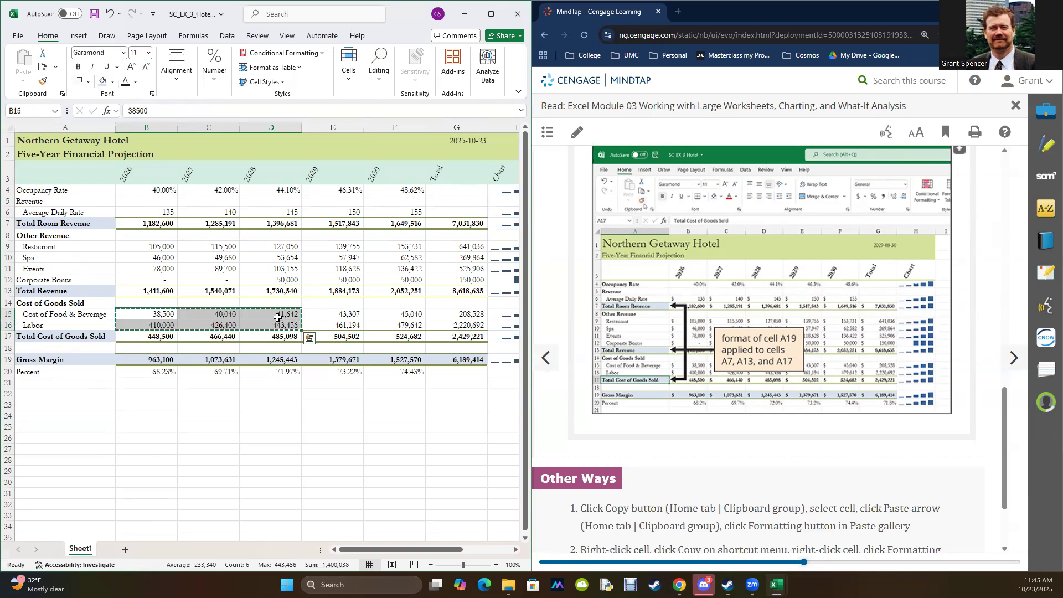
{"action": "key", "text": "ctrl+c"}
{"action": "left_click", "coordinate": [243, 450]}
{"action": "key", "text": "ctrl+v"}
{"action": "left_click", "coordinate": [244, 471]}
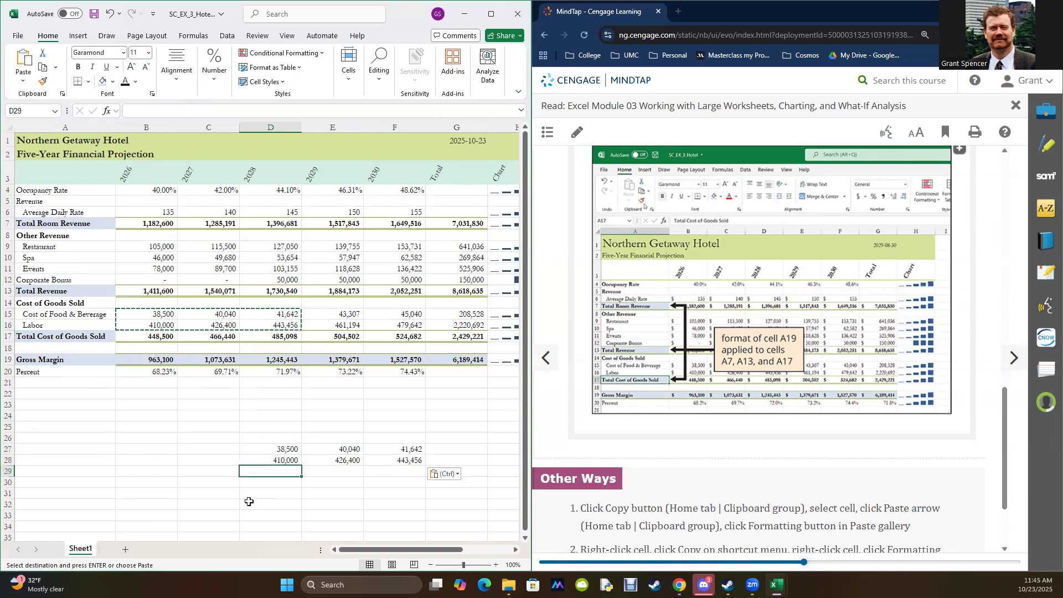
- Apply the format of cell B19 to the copied figures in D27 and D28 with the Format Painter
{"action": "left_click", "coordinate": [159, 360]}
{"action": "left_click", "coordinate": [43, 83]}
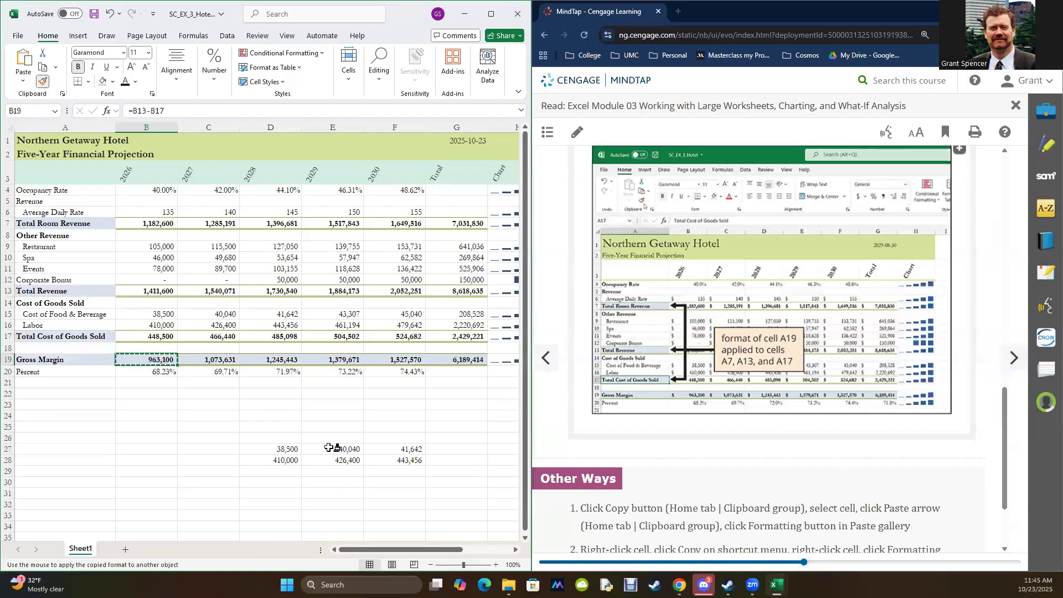
{"action": "left_click", "coordinate": [283, 450]}
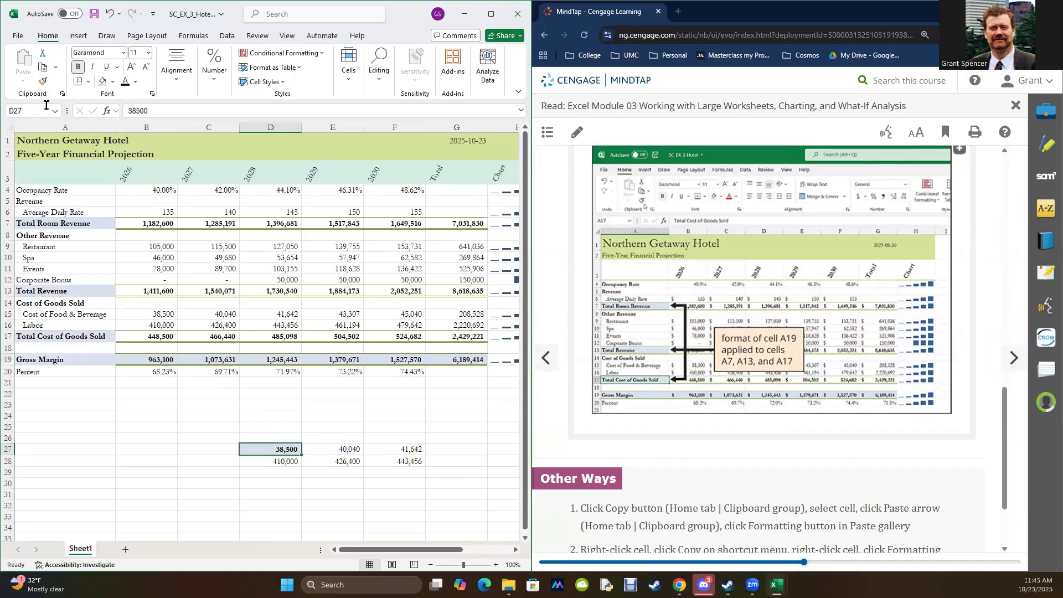
{"action": "left_click", "coordinate": [44, 83]}
{"action": "left_click", "coordinate": [256, 460]}
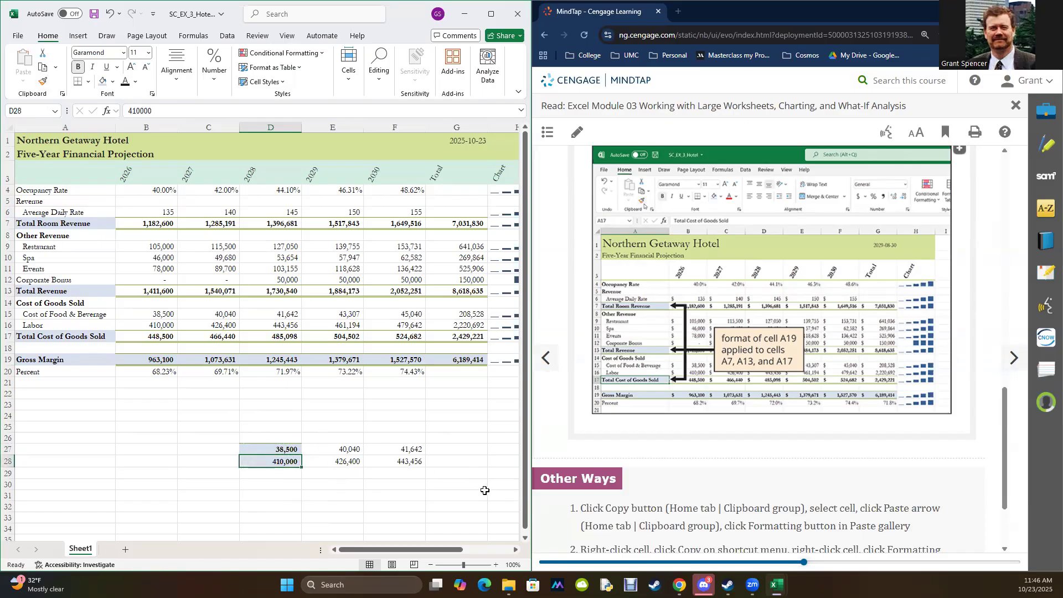
- Copy the format of cell D27 to the range E27:F28 with the Format Painter and deactivate it
{"action": "left_click", "coordinate": [268, 450]}
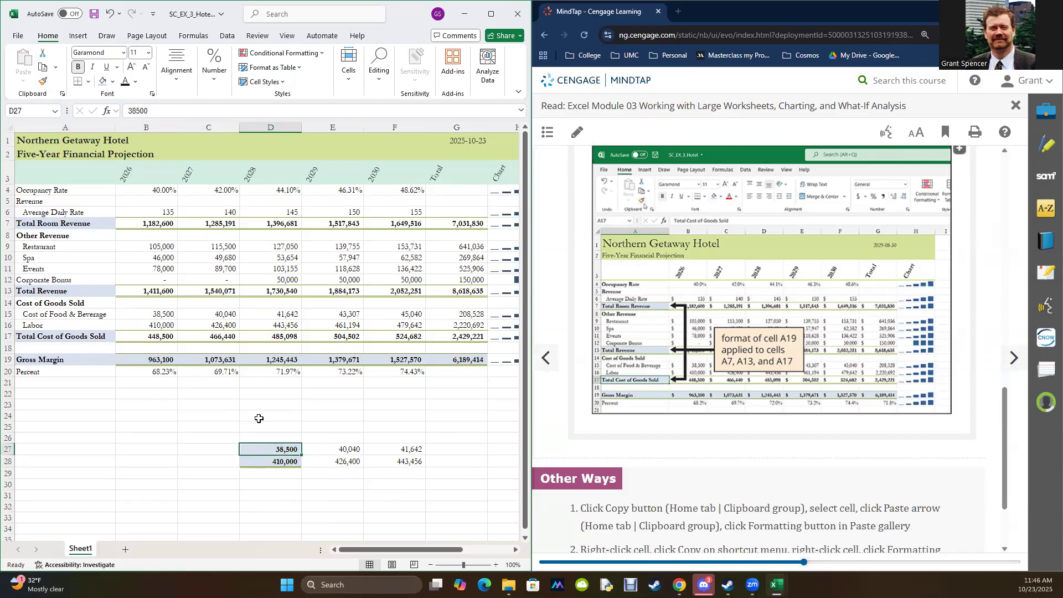
{"action": "left_click", "coordinate": [44, 83]}
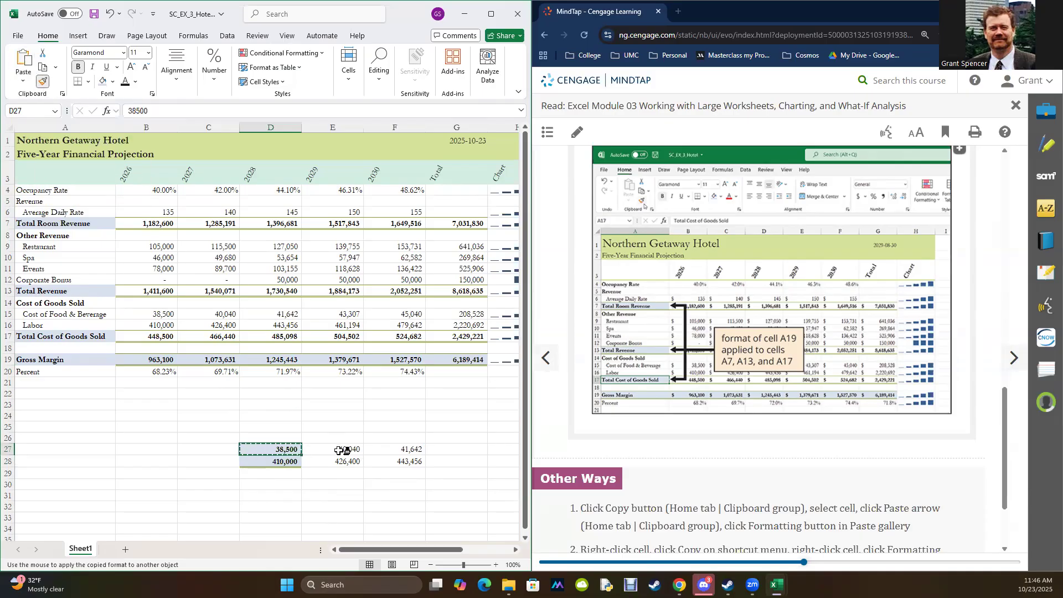
{"action": "mouse_move", "coordinate": [334, 447]}
{"action": "left_mouse_down"}
{"action": "mouse_move", "coordinate": [348, 457]}
{"action": "mouse_move", "coordinate": [403, 450]}
{"action": "mouse_move", "coordinate": [407, 461]}
{"action": "left_mouse_up"}
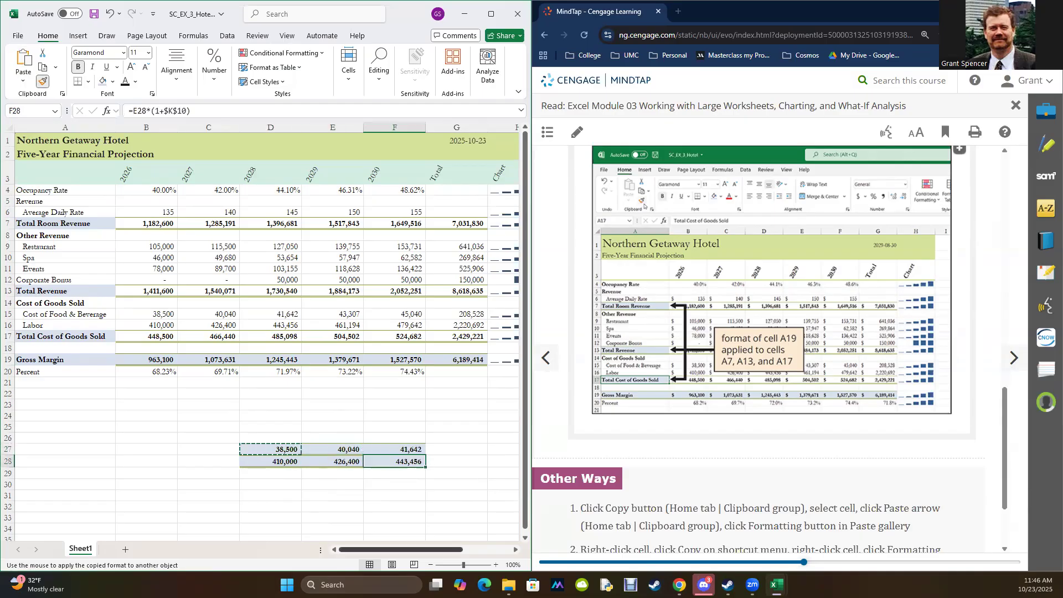
{"action": "key", "text": "Escape"}
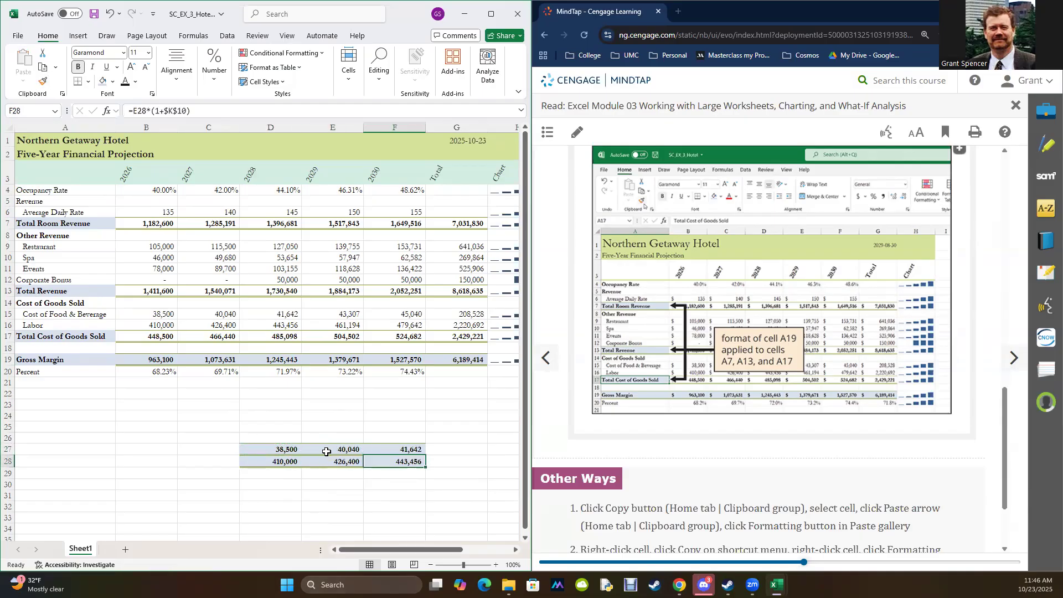
- Delete the contents of the range C24:G31 around the practice figures
{"action": "left_click_drag", "start_coordinate": [206, 417], "coordinate": [444, 494]}
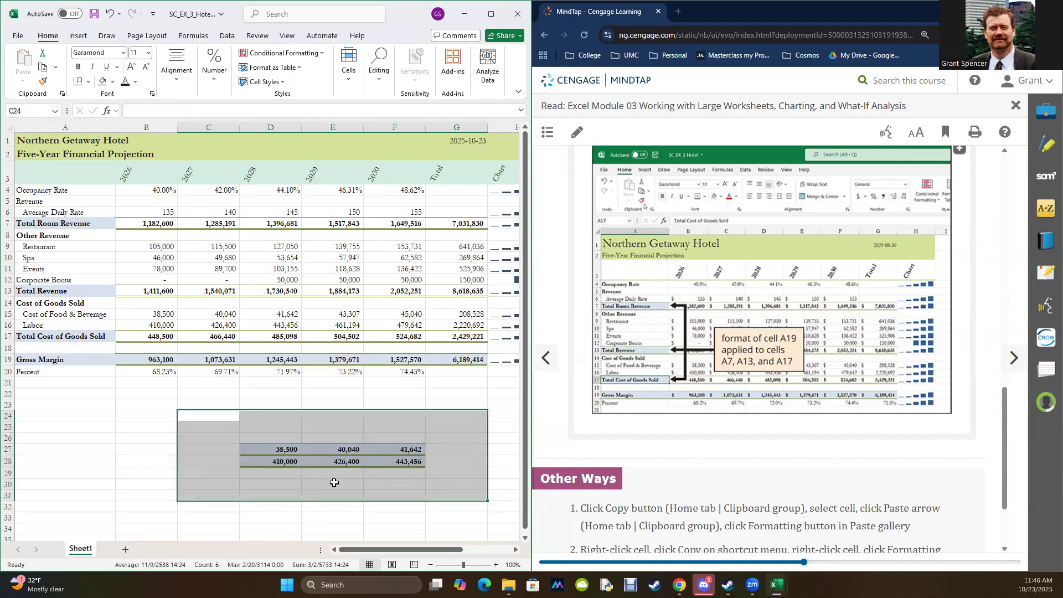
{"action": "right_click", "coordinate": [287, 487]}
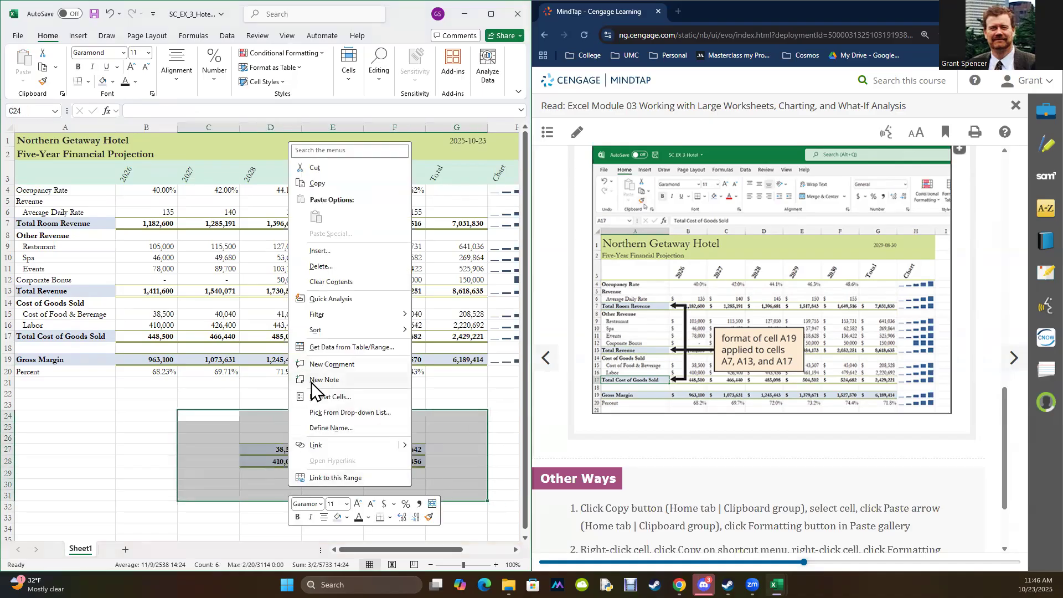
{"action": "key", "text": "Escape"}
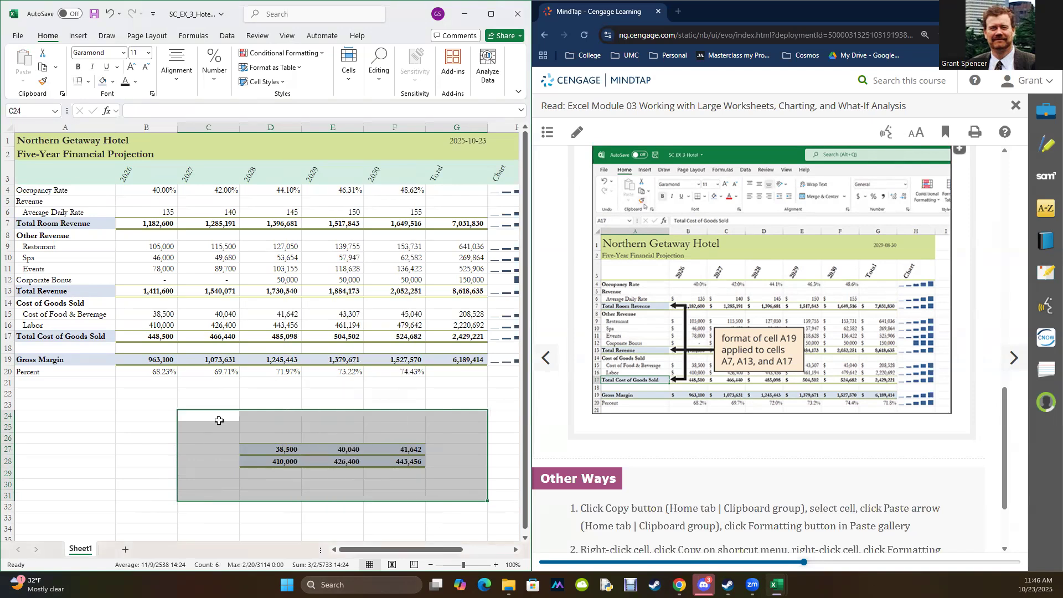
{"action": "left_click", "coordinate": [164, 432]}
{"action": "left_click_drag", "start_coordinate": [199, 417], "coordinate": [447, 490]}
{"action": "key", "text": "Delete"}
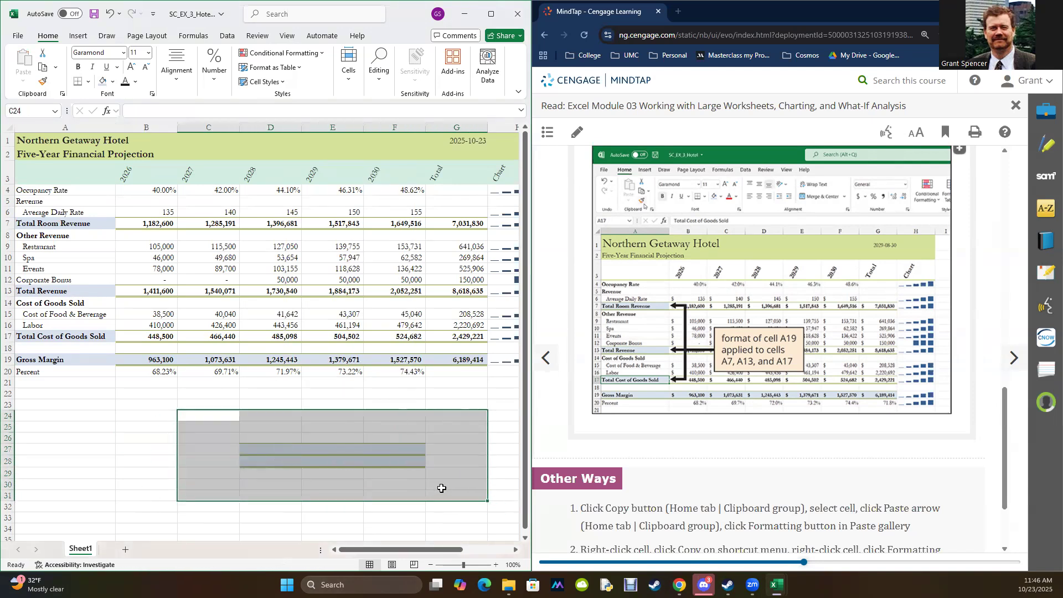
- Remove the leftover formatting from the practice cells D27:F28 by painting the format of blank cell C24 over them
{"action": "left_click", "coordinate": [223, 413]}
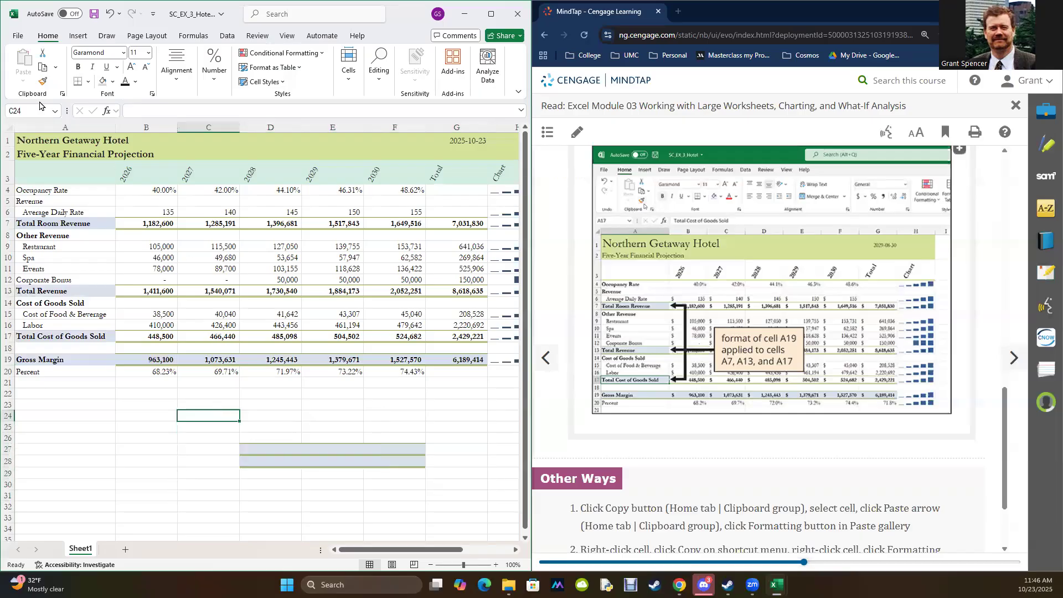
{"action": "left_click", "coordinate": [42, 81]}
{"action": "mouse_move", "coordinate": [235, 434]}
{"action": "left_mouse_down"}
{"action": "mouse_move", "coordinate": [428, 490]}
{"action": "mouse_move", "coordinate": [334, 500]}
{"action": "left_mouse_up"}
{"action": "left_click", "coordinate": [334, 503]}
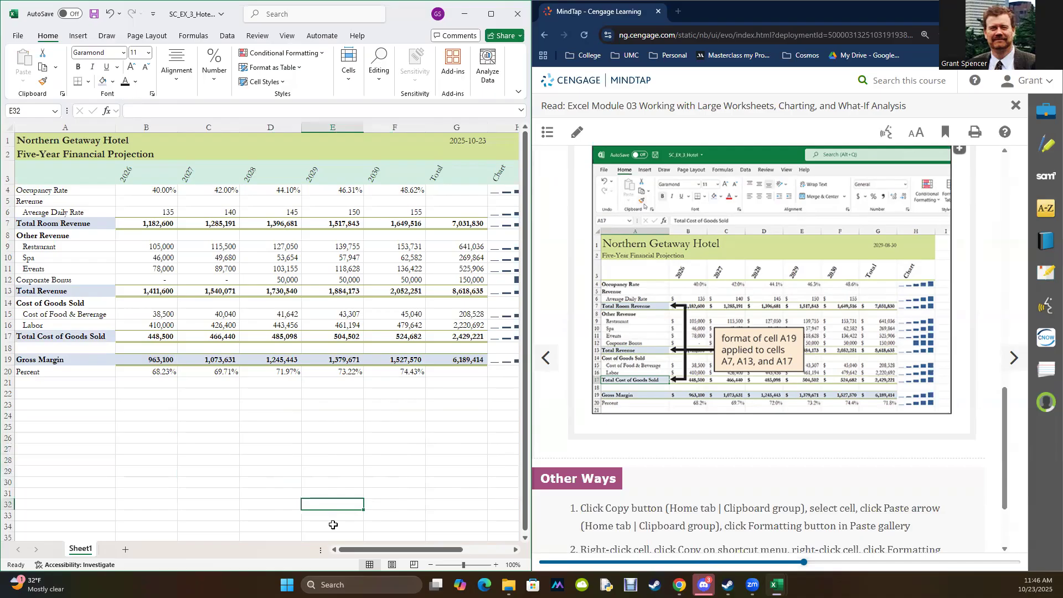
- Go to textbook section EX 3-8e, read its steps and Figure 3–53, and display the Hotel Assumptions table in the worksheet
{"action": "scroll", "coordinate": [752, 359], "scroll_direction": "down", "scroll_amount": 2}
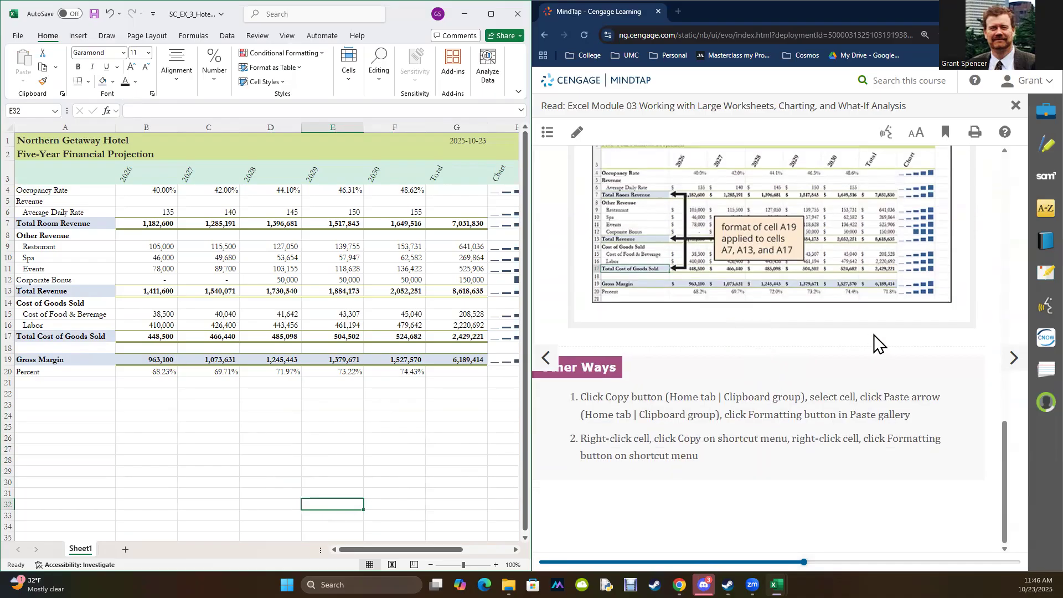
{"action": "left_click", "coordinate": [1000, 358]}
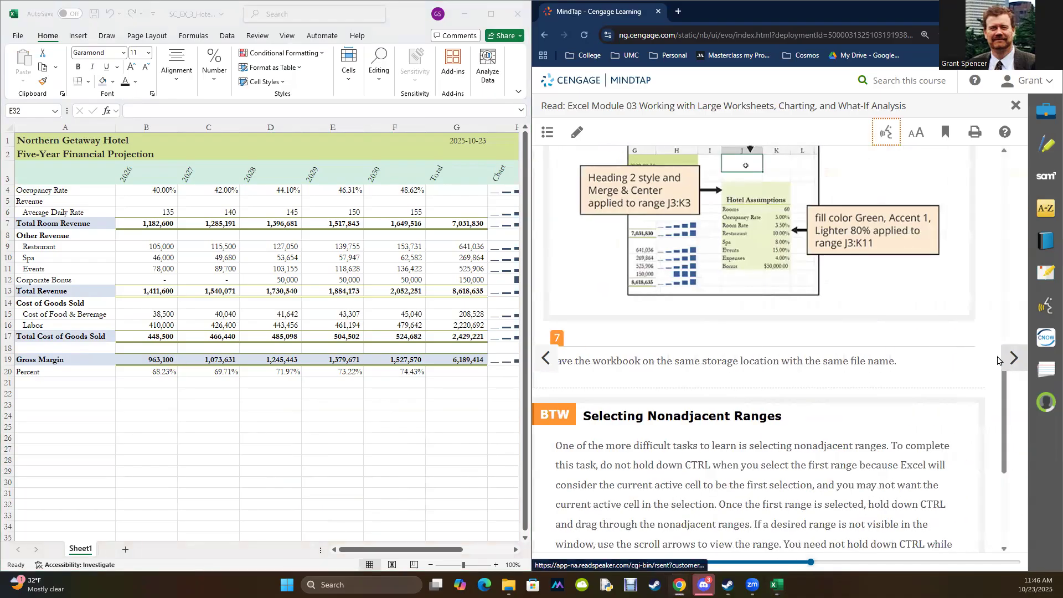
{"action": "left_click", "coordinate": [1000, 358]}
{"action": "scroll", "coordinate": [847, 381], "scroll_direction": "down", "scroll_amount": 4}
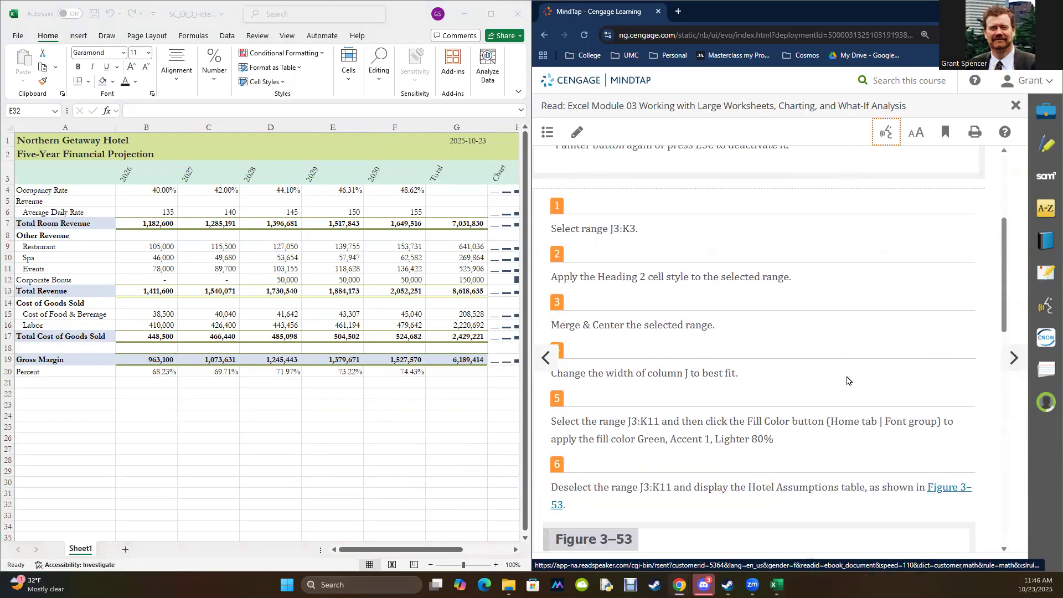
{"action": "scroll", "coordinate": [847, 381], "scroll_direction": "down", "scroll_amount": 5}
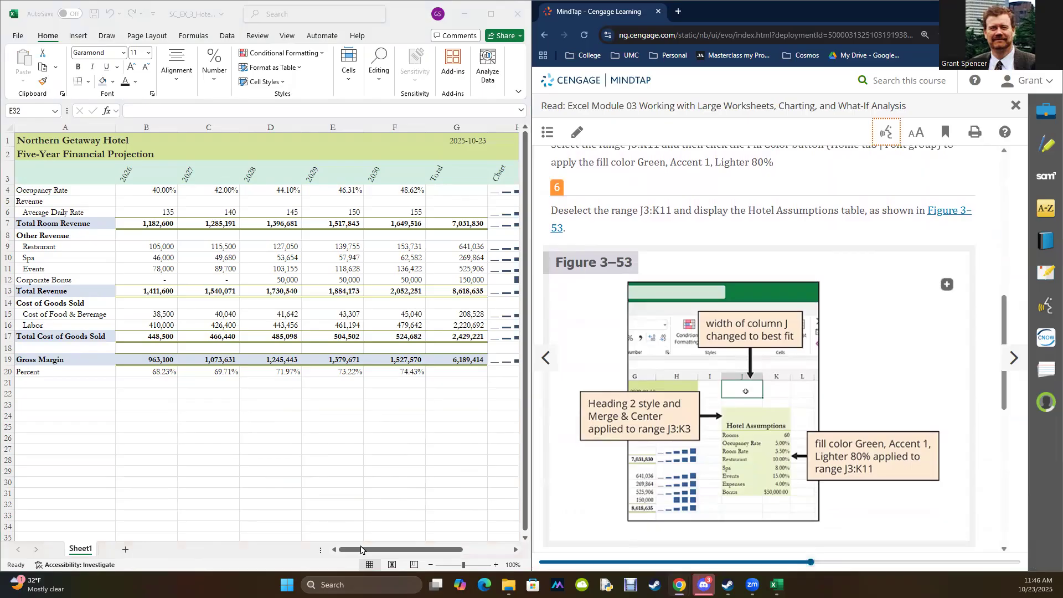
{"action": "left_click", "coordinate": [411, 552]}
{"action": "left_click_drag", "start_coordinate": [403, 551], "coordinate": [451, 550]}
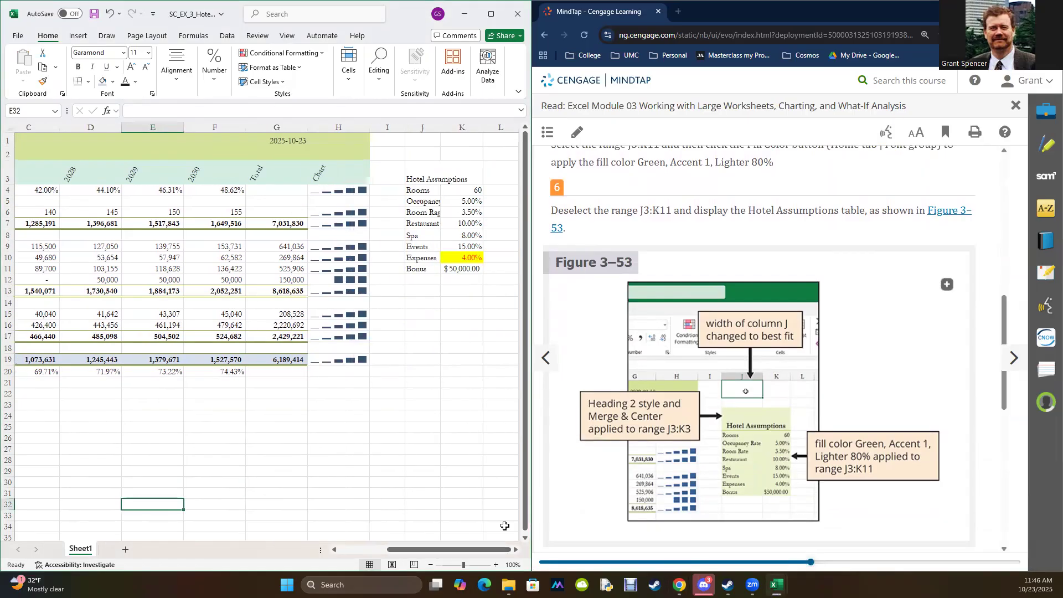
{"action": "scroll", "coordinate": [717, 355], "scroll_direction": "up", "scroll_amount": 4}
{"action": "scroll", "coordinate": [716, 356], "scroll_direction": "up", "scroll_amount": 3}
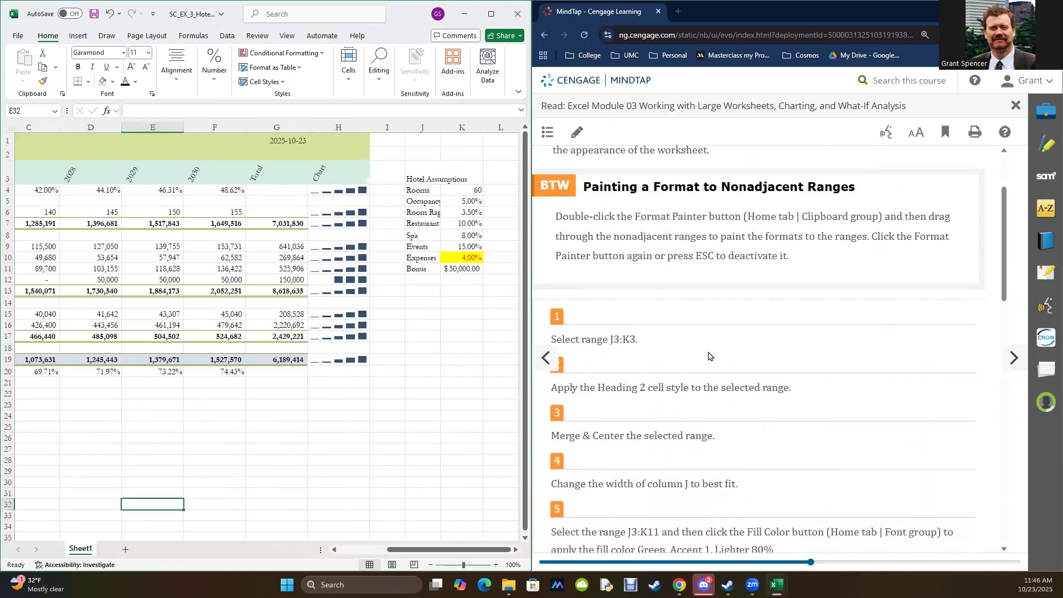
- Apply the 20% - Accent1 cell style to the Hotel Assumptions title range J3:K3
{"action": "left_click_drag", "start_coordinate": [423, 177], "coordinate": [459, 178]}
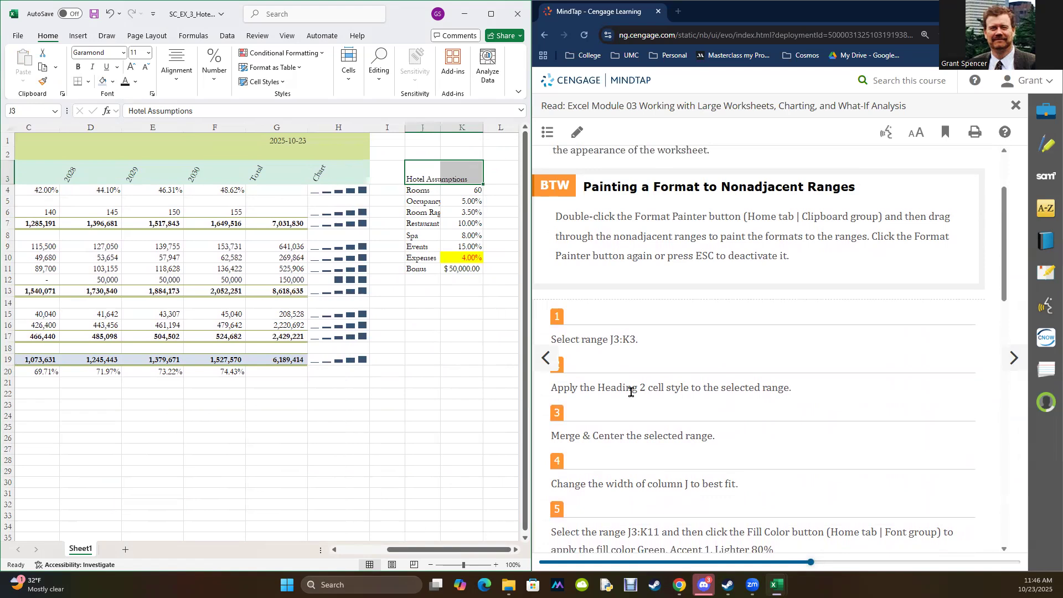
{"action": "scroll", "coordinate": [646, 369], "scroll_direction": "up", "scroll_amount": 2}
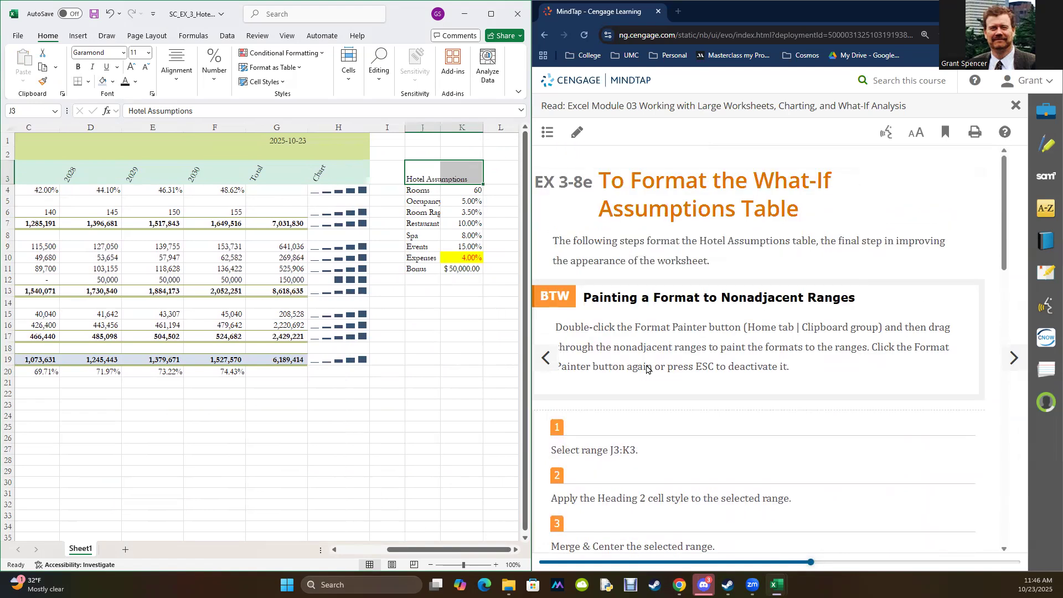
{"action": "scroll", "coordinate": [646, 370], "scroll_direction": "down", "scroll_amount": 2}
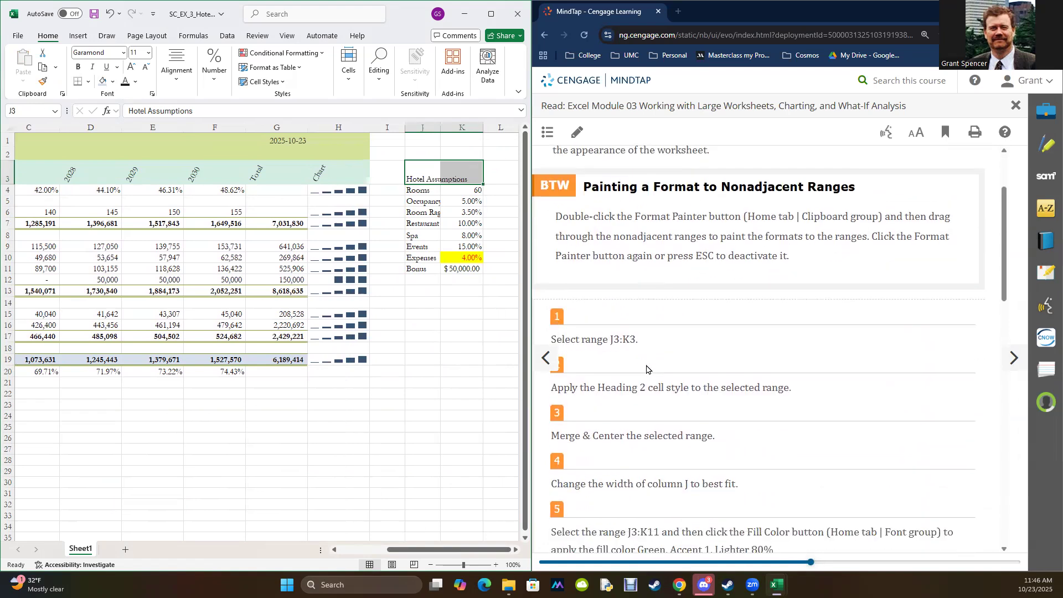
{"action": "left_click", "coordinate": [265, 81]}
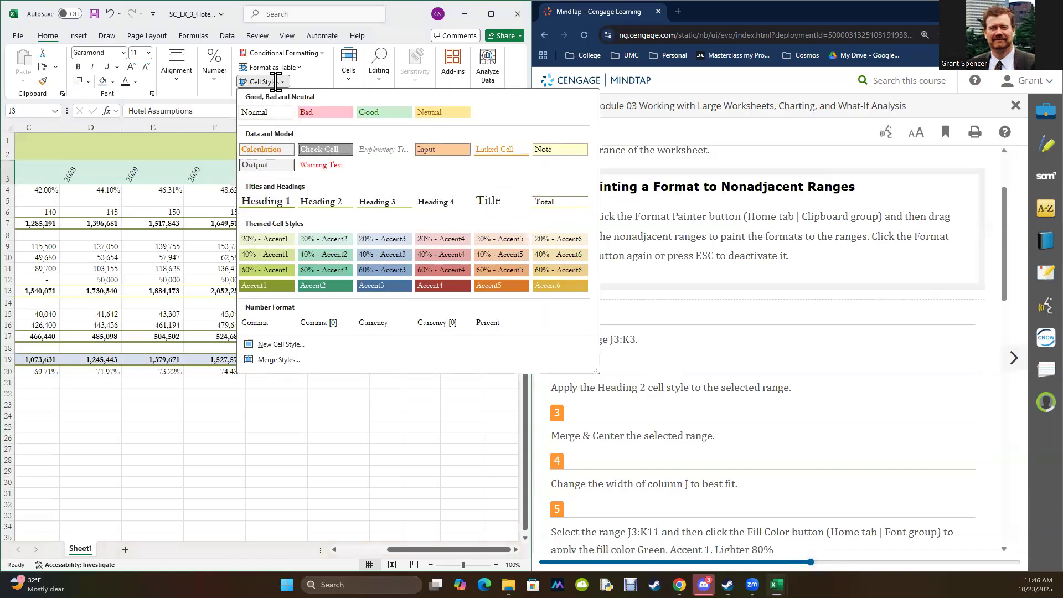
{"action": "left_click", "coordinate": [271, 238]}
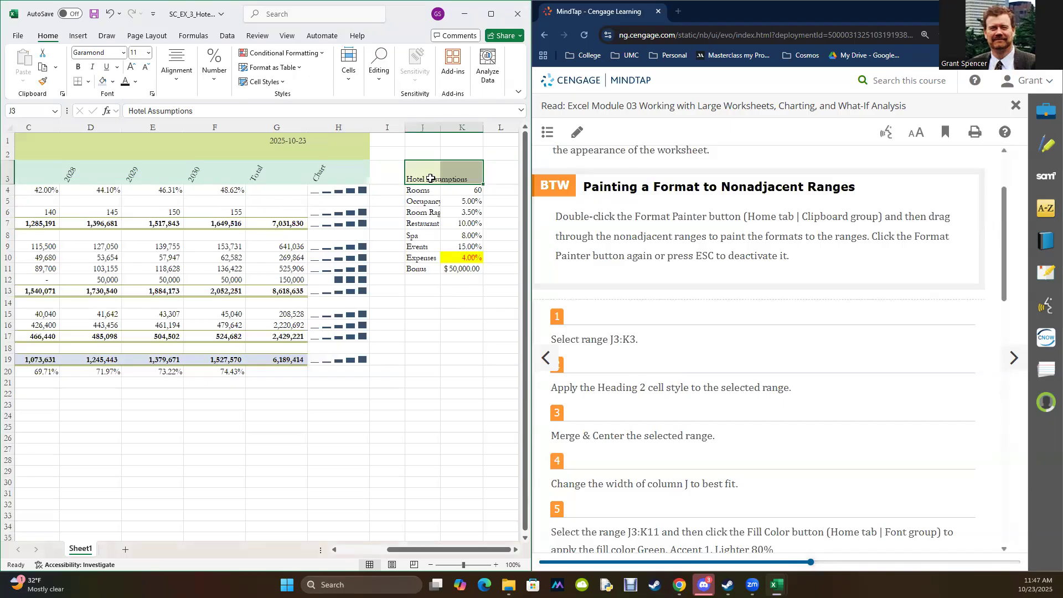
- Merge the range J3:K3 and set its horizontal alignment to Center in the Format Cells settings
{"action": "right_click", "coordinate": [430, 172]}
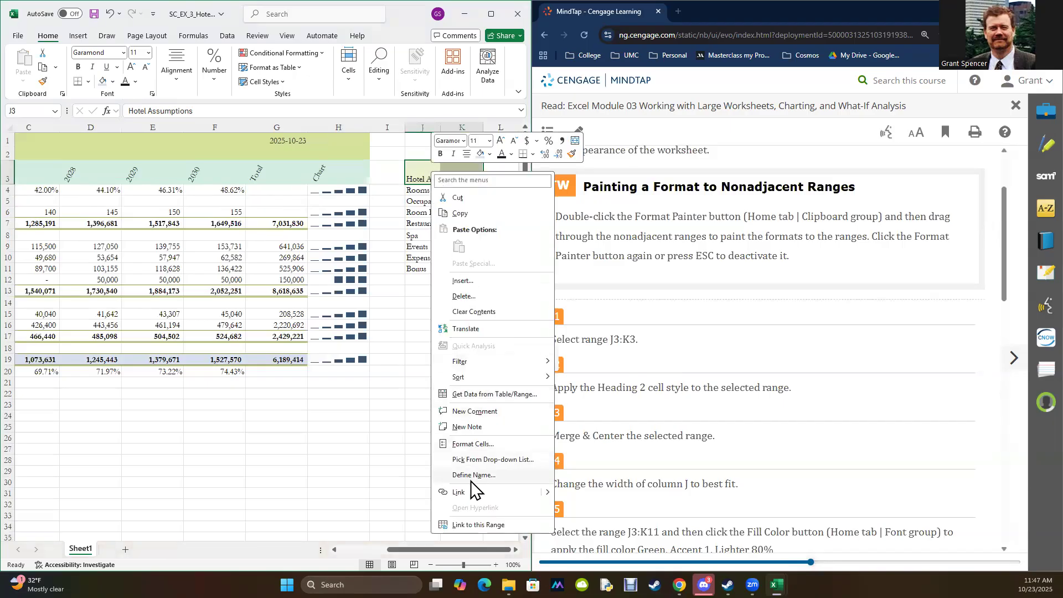
{"action": "left_click", "coordinate": [468, 444]}
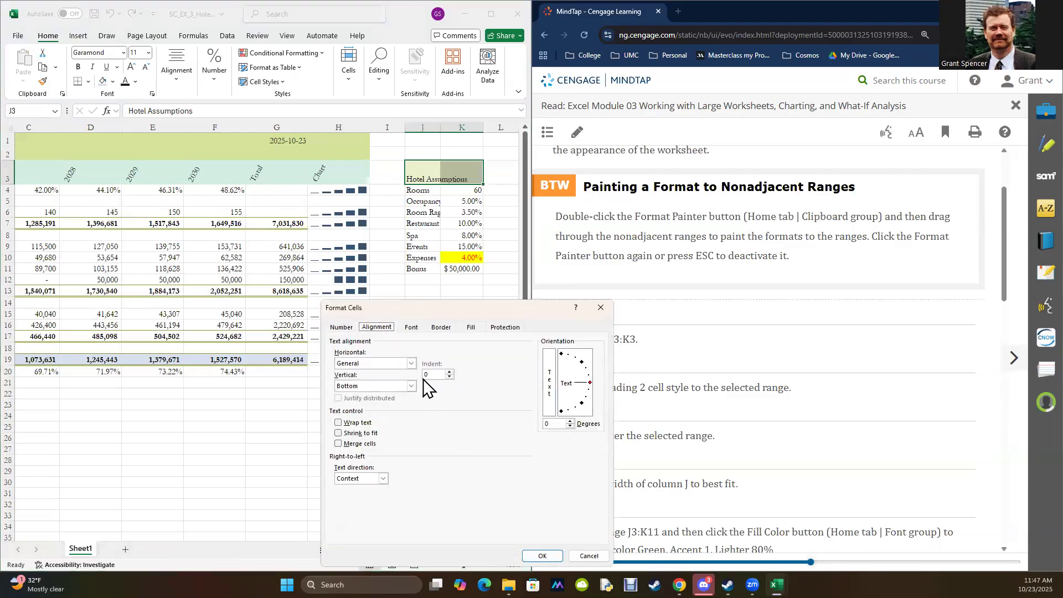
{"action": "left_click", "coordinate": [340, 443]}
{"action": "left_click_drag", "start_coordinate": [511, 311], "coordinate": [377, 270]}
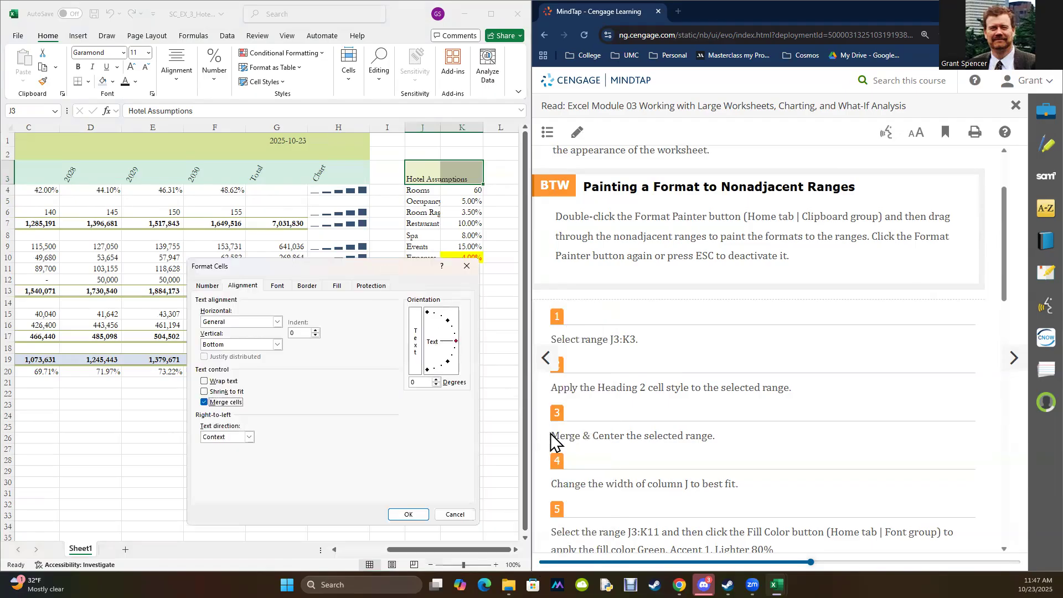
{"action": "left_click", "coordinate": [276, 323]}
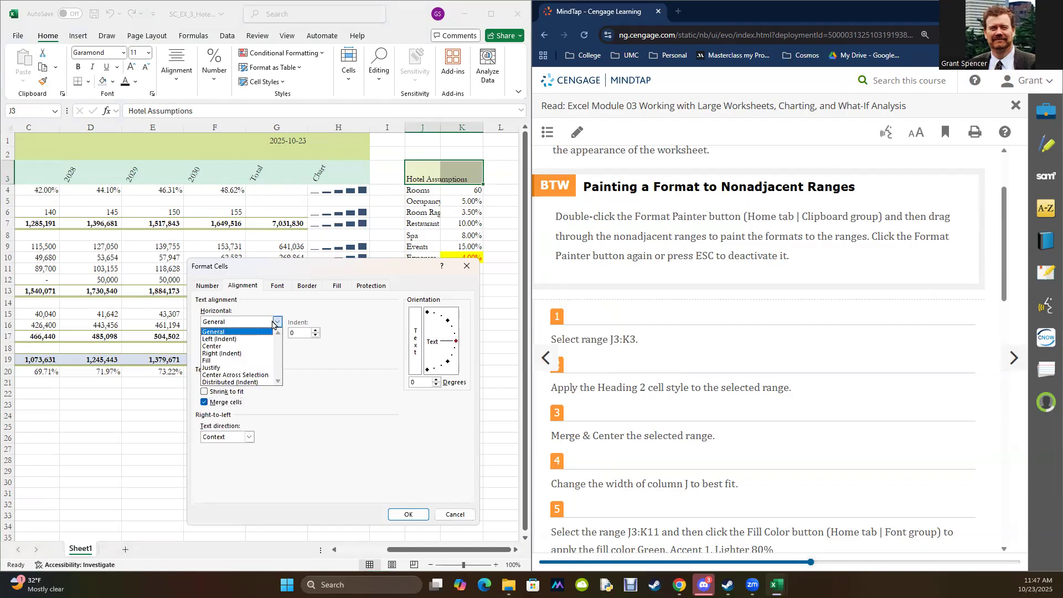
{"action": "left_click", "coordinate": [260, 345]}
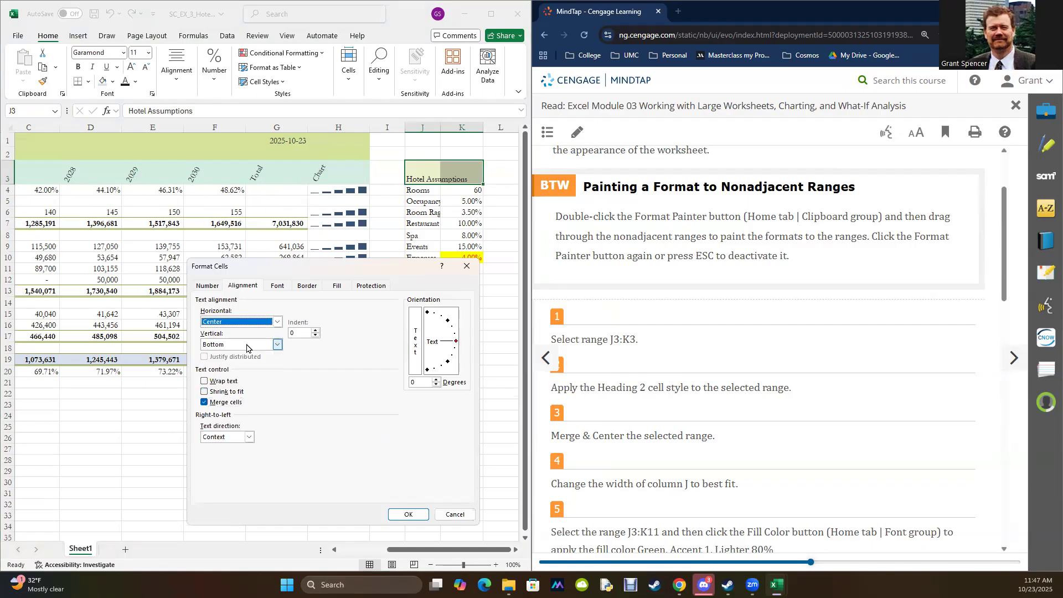
{"action": "left_click", "coordinate": [409, 515]}
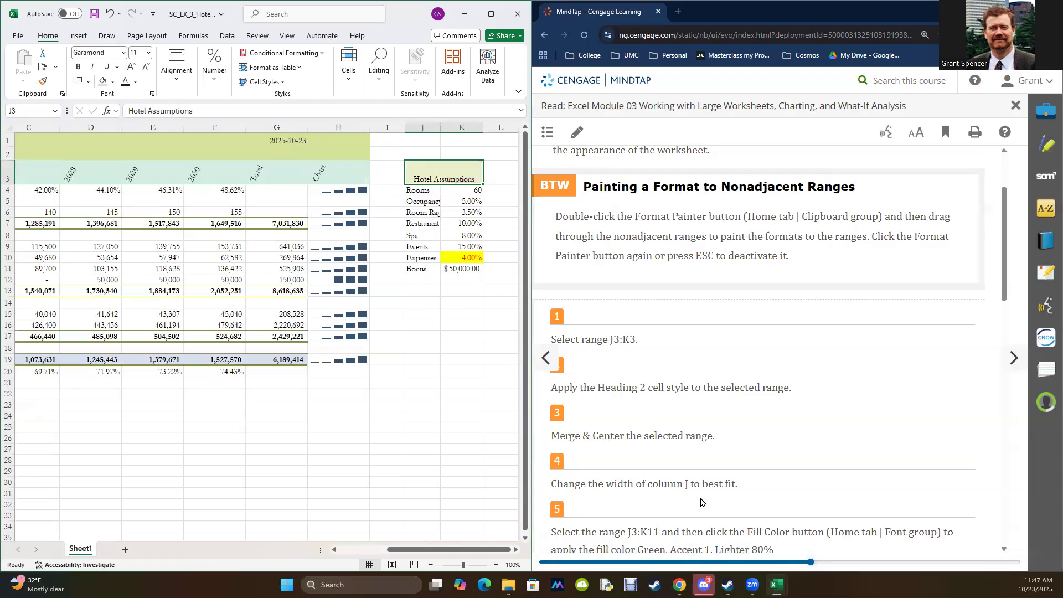
- Change column J's width to best fit and fill the range J4:K11 with Green, Accent 1, Lighter 80%
{"action": "double_click", "coordinate": [438, 126]}
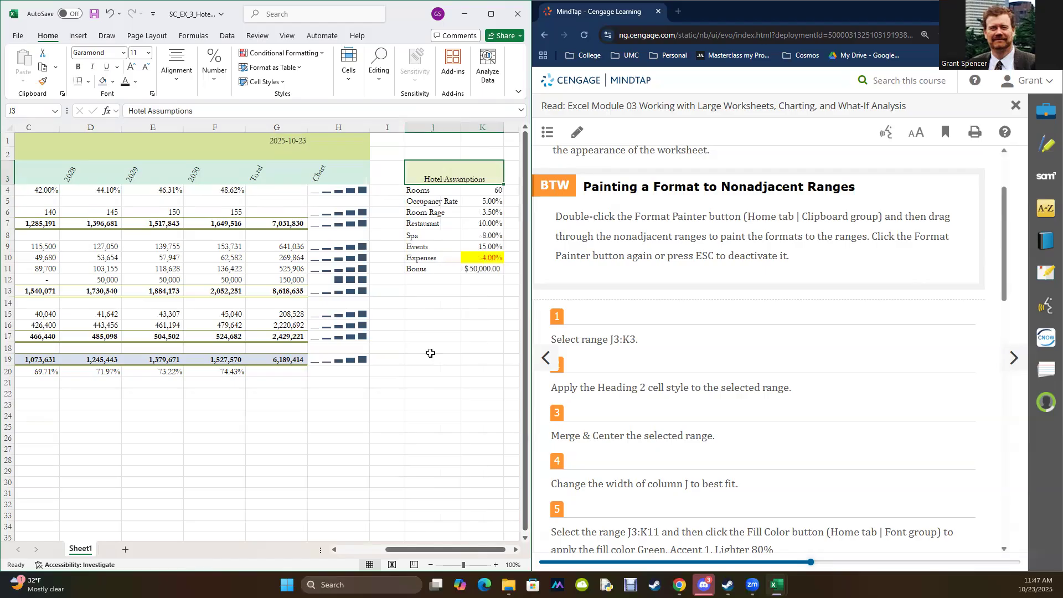
{"action": "scroll", "coordinate": [762, 433], "scroll_direction": "down", "scroll_amount": 4}
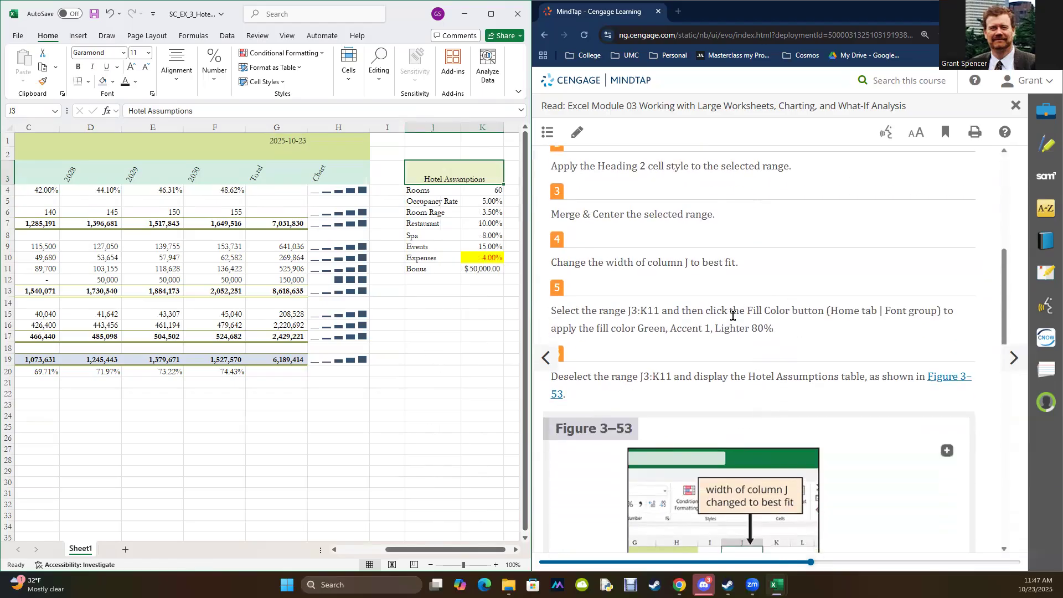
{"action": "left_click_drag", "start_coordinate": [417, 189], "coordinate": [483, 266]}
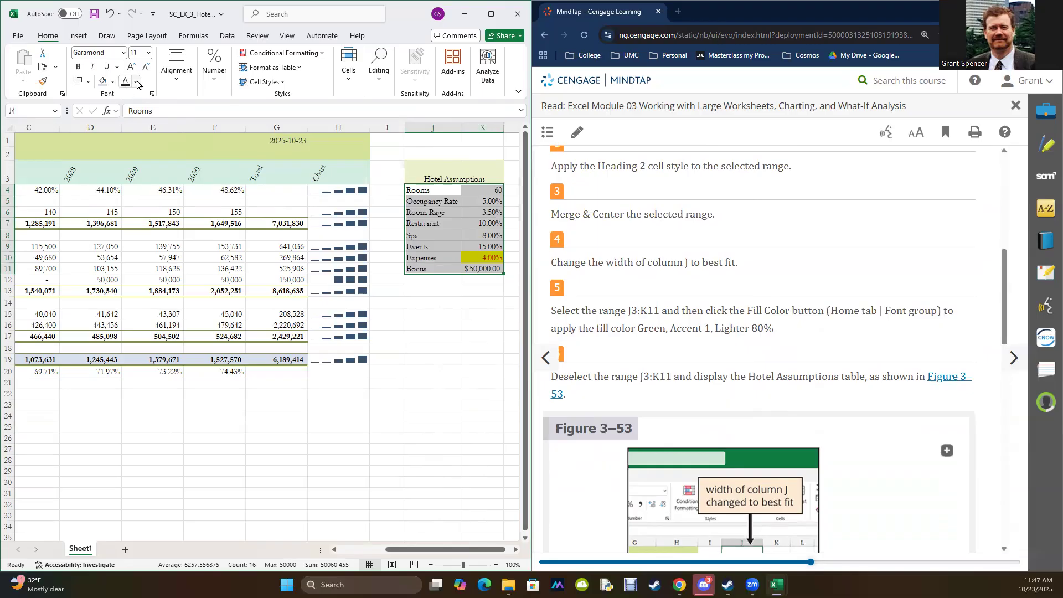
{"action": "left_click", "coordinate": [111, 84]}
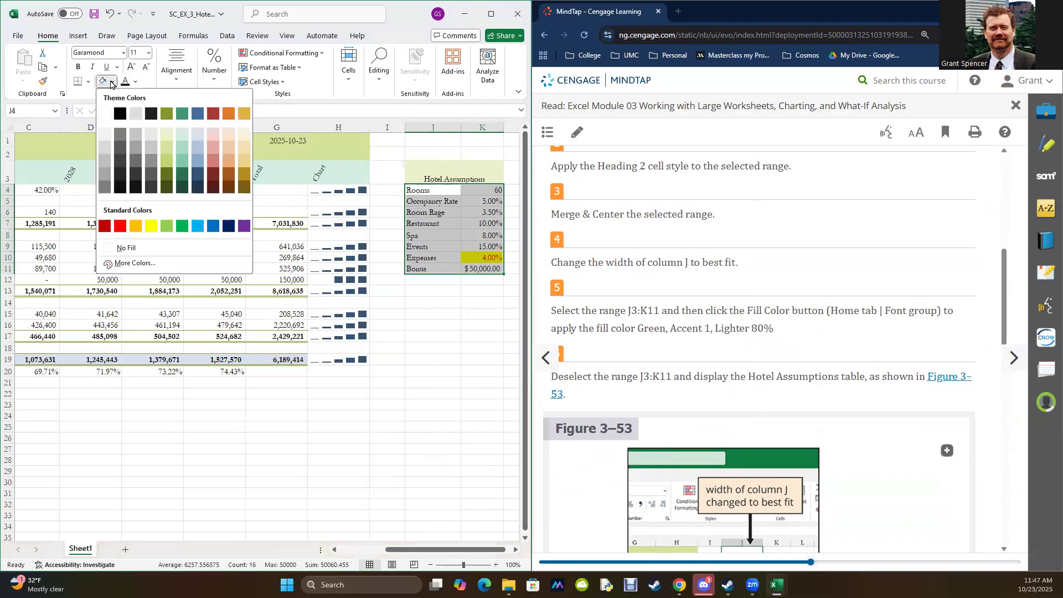
{"action": "left_click", "coordinate": [165, 135]}
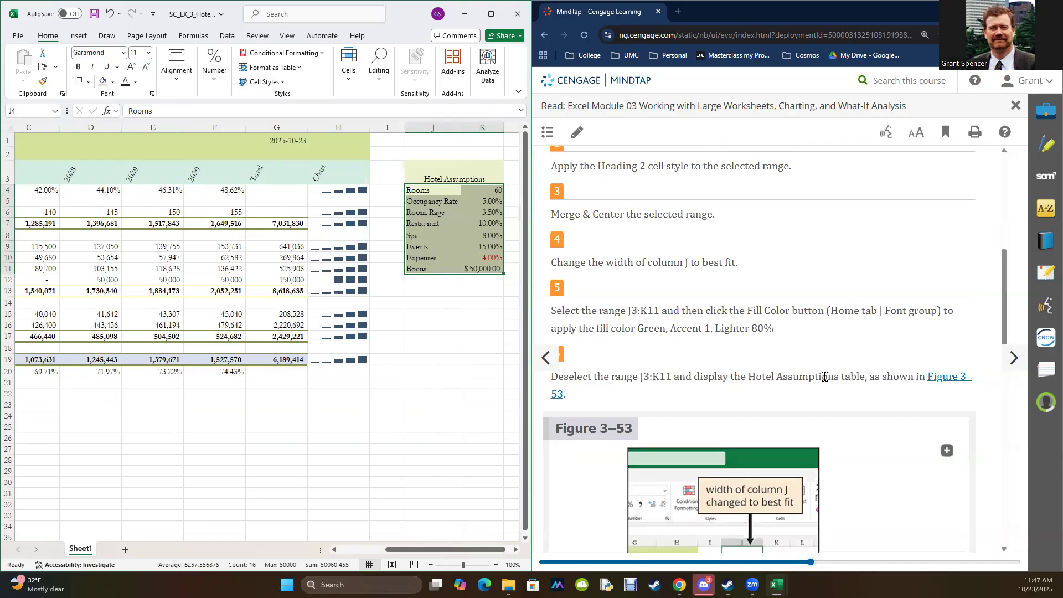
- Copy the format of cell K9 to the Expenses value in K10 with the Format Painter, and deselect the table
{"action": "scroll", "coordinate": [824, 376], "scroll_direction": "down", "scroll_amount": 10}
{"action": "scroll", "coordinate": [824, 376], "scroll_direction": "up", "scroll_amount": 5}
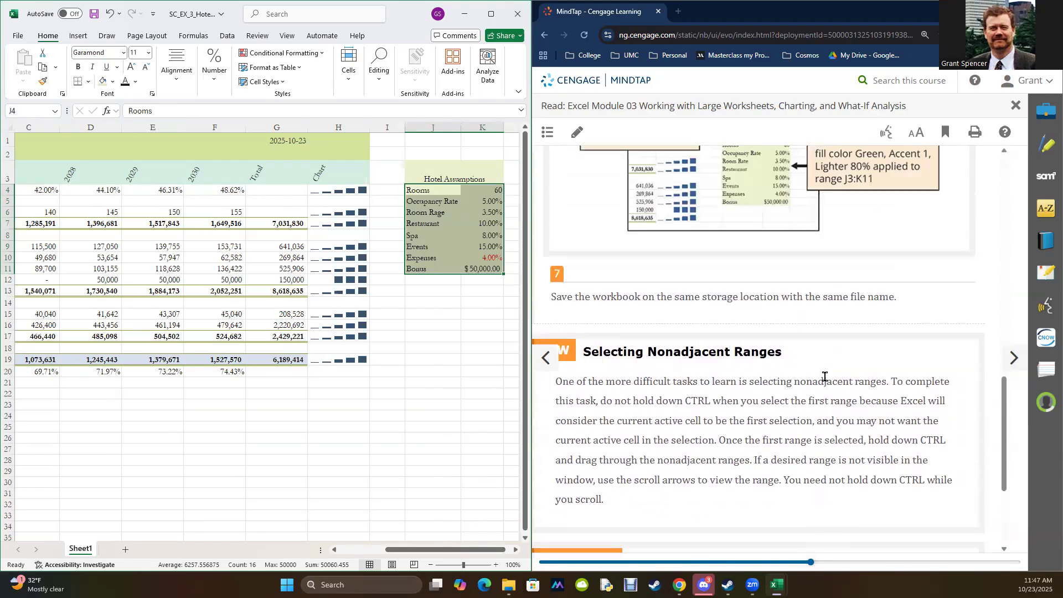
{"action": "left_click", "coordinate": [480, 247]}
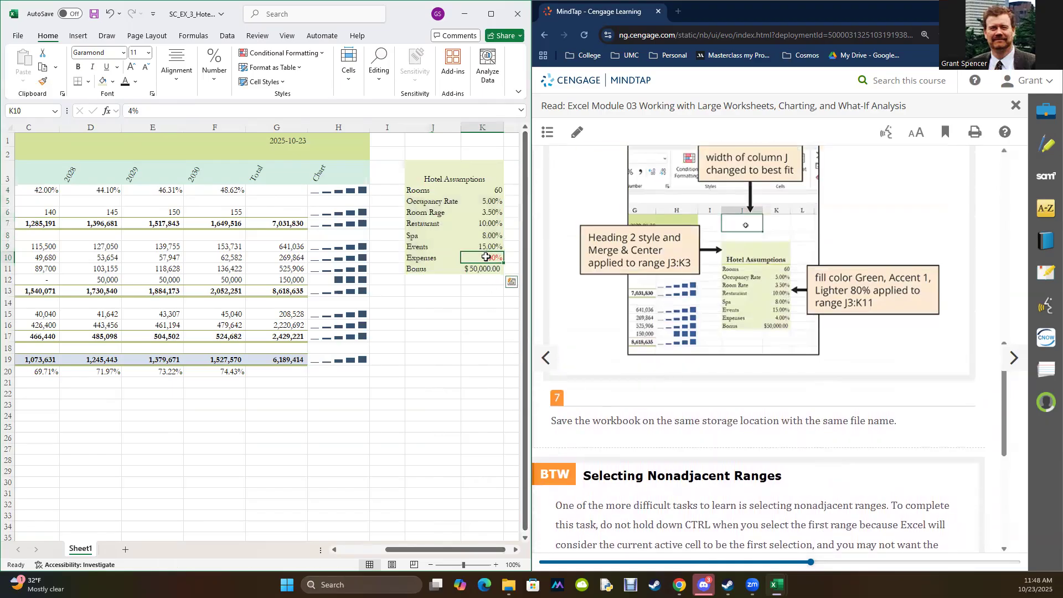
{"action": "left_click", "coordinate": [42, 82]}
{"action": "left_click", "coordinate": [481, 258]}
{"action": "left_click", "coordinate": [432, 347]}
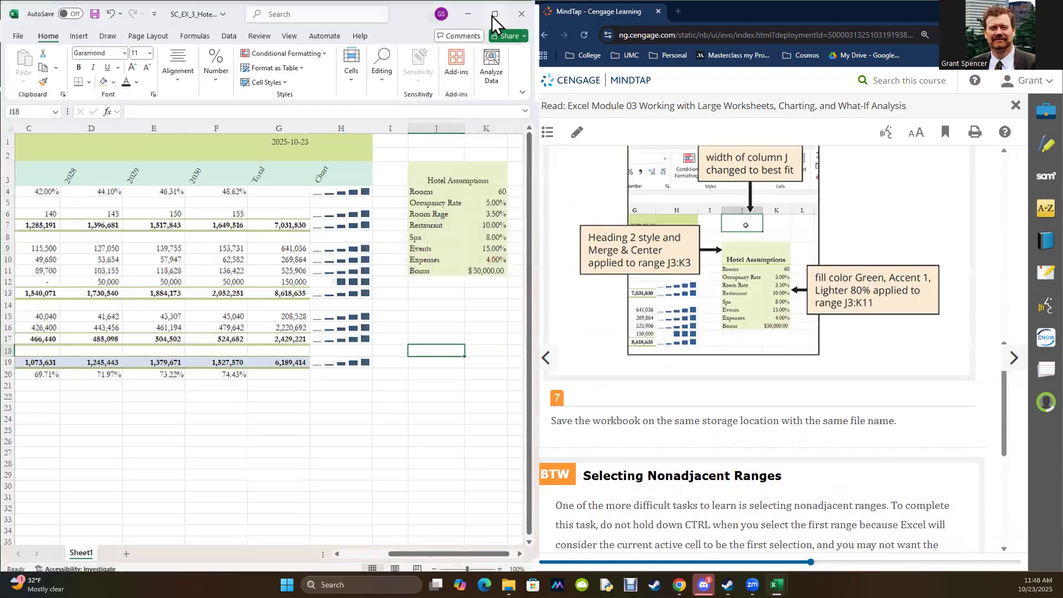
- Maximize the workbook window and bring the whole projection and the Hotel Assumptions table into view
{"action": "left_click", "coordinate": [489, 15]}
{"action": "left_click_drag", "start_coordinate": [735, 550], "coordinate": [691, 546]}
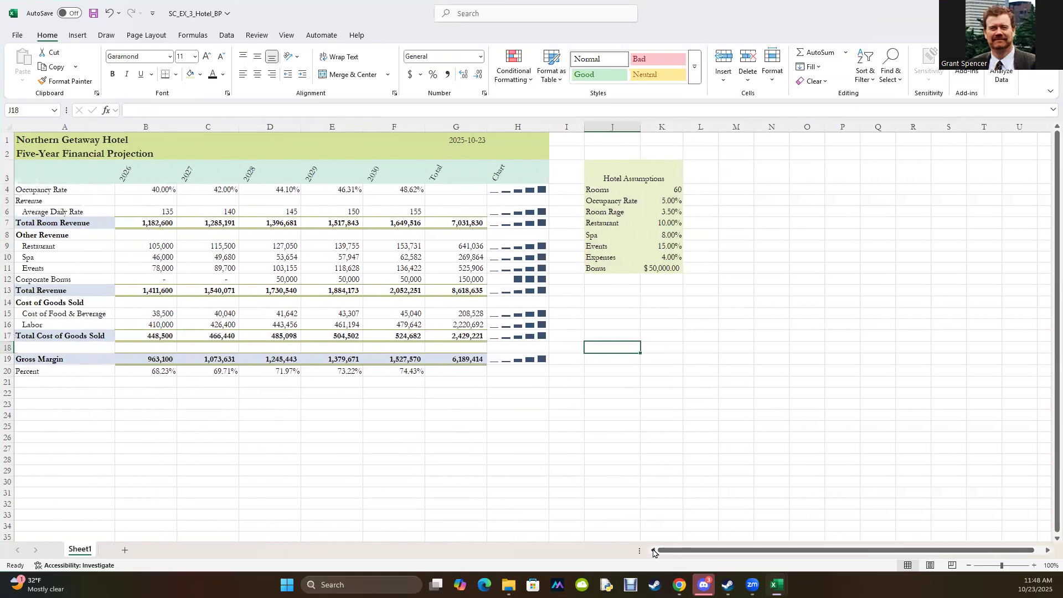